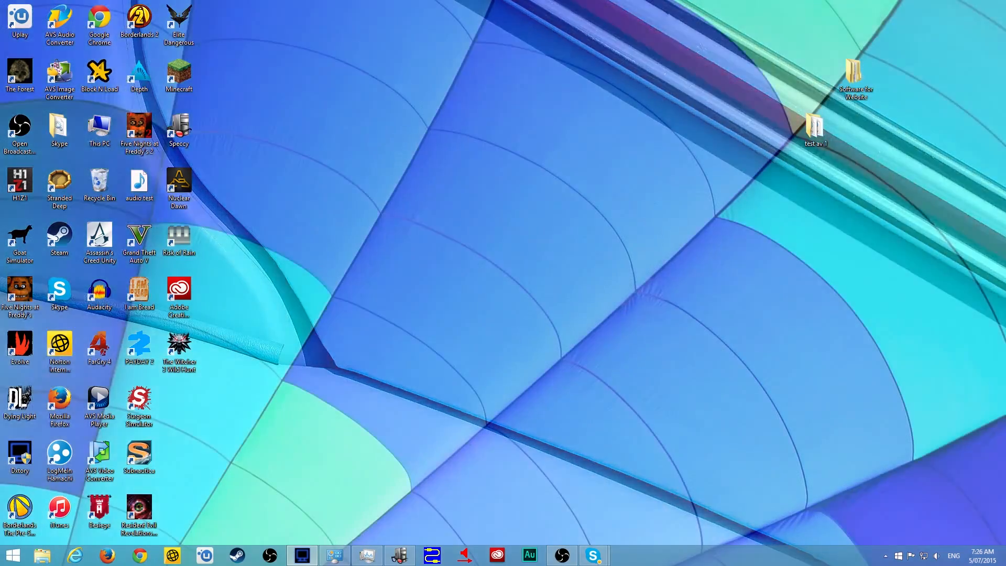
- Bring the Dxtory window onto the desktop and examine its overlay, save-folder and hotkey settings
{"action": "left_click_drag", "start_coordinate": [0, 54], "coordinate": [468, 15]}
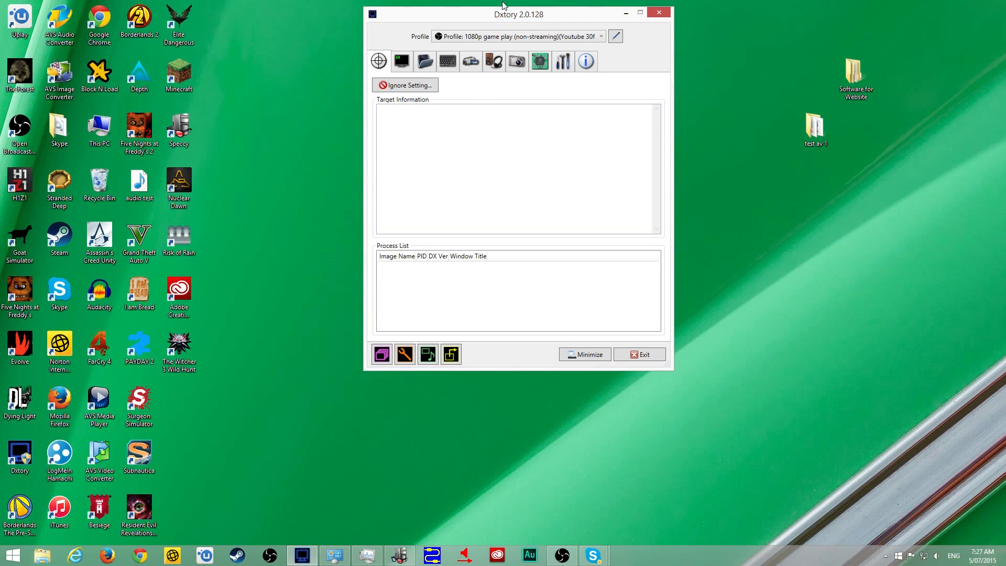
{"action": "left_click_drag", "start_coordinate": [508, 15], "coordinate": [503, 69]}
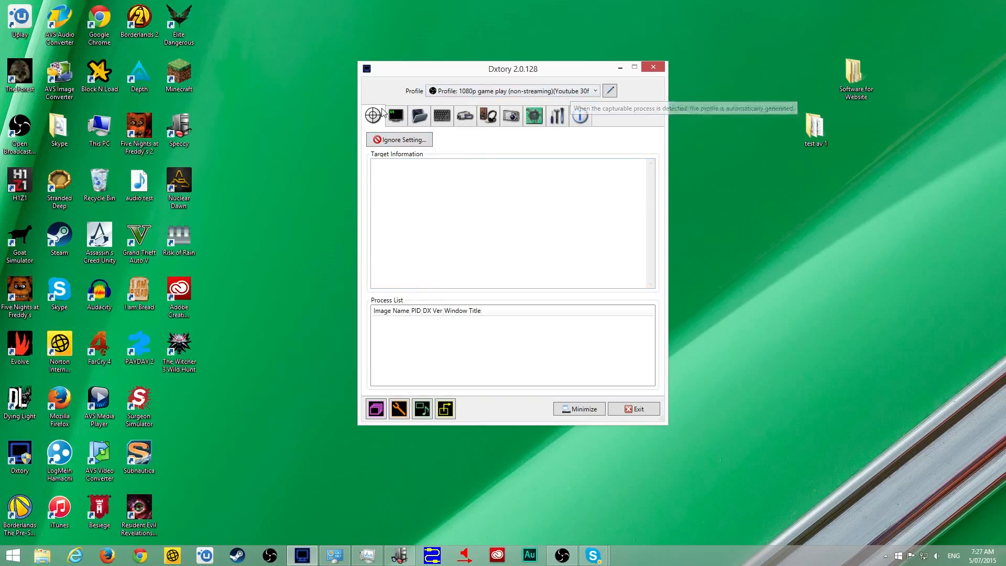
{"action": "left_click", "coordinate": [405, 120]}
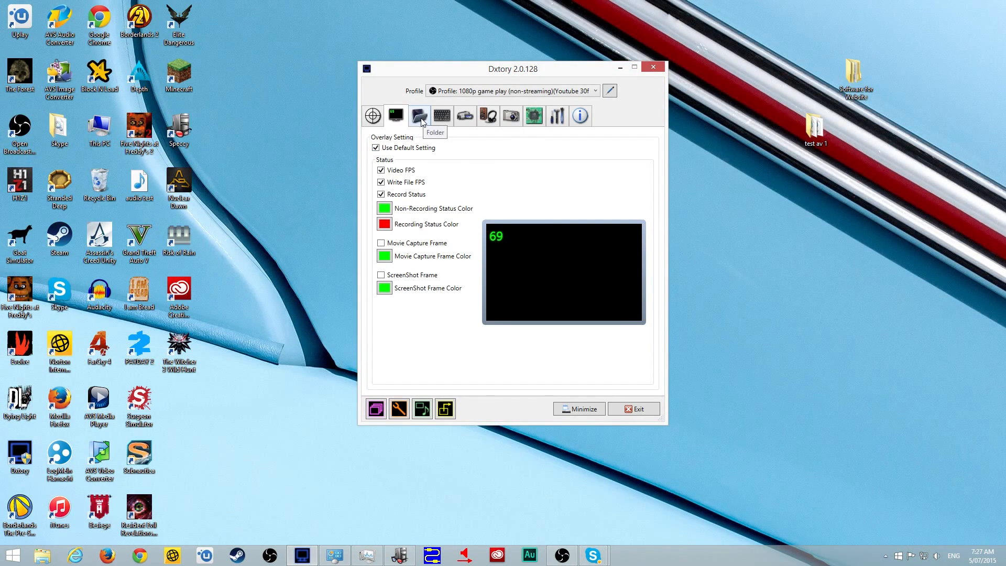
{"action": "left_click", "coordinate": [422, 122]}
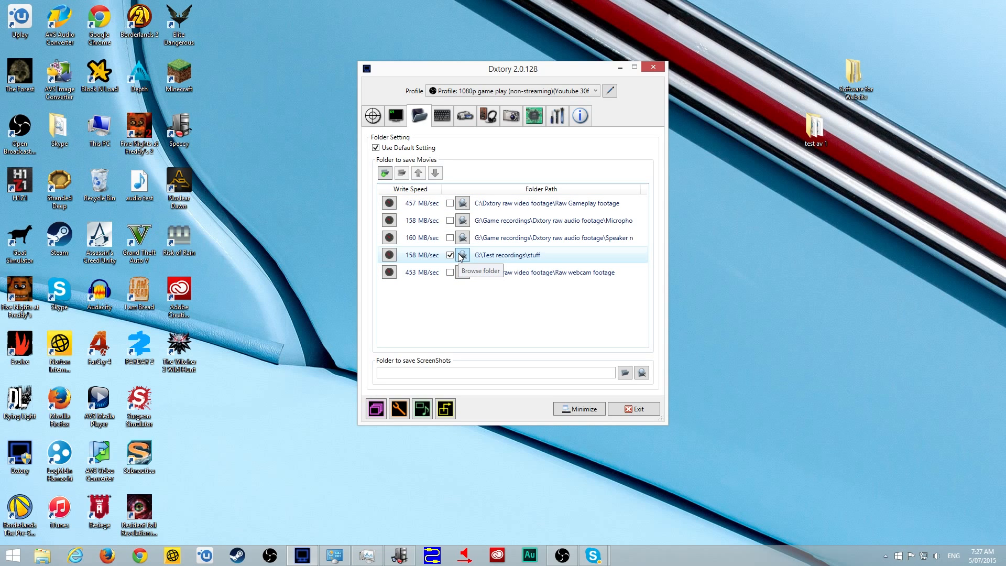
{"action": "left_click", "coordinate": [445, 116]}
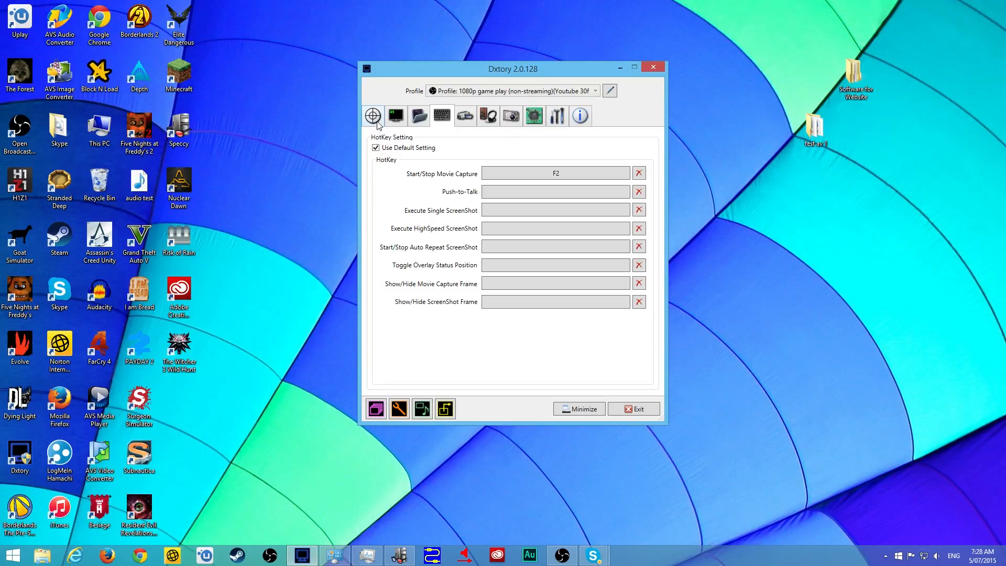
- Examine the list of programs ignored as capture targets and close it
{"action": "left_click", "coordinate": [372, 116]}
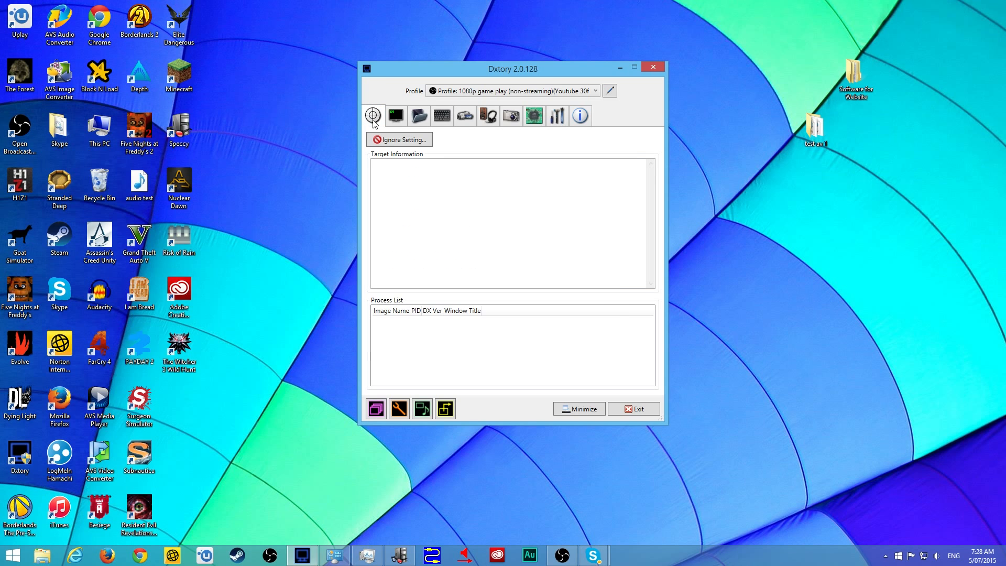
{"action": "left_click", "coordinate": [393, 139]}
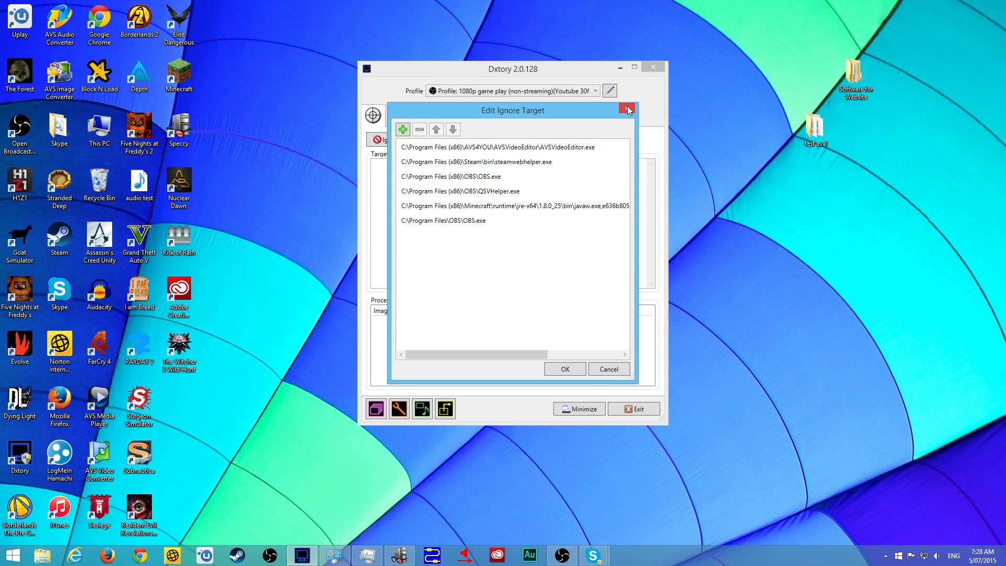
{"action": "left_click", "coordinate": [627, 108]}
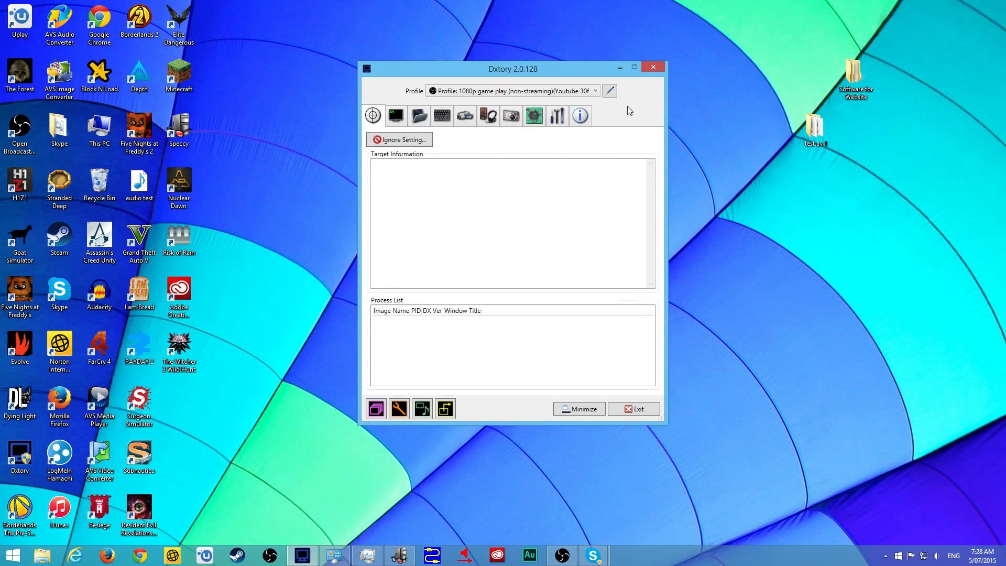
- Examine the video codecs available in the movie recording settings
{"action": "left_click", "coordinate": [419, 116]}
{"action": "left_click", "coordinate": [444, 118]}
{"action": "left_click", "coordinate": [457, 120]}
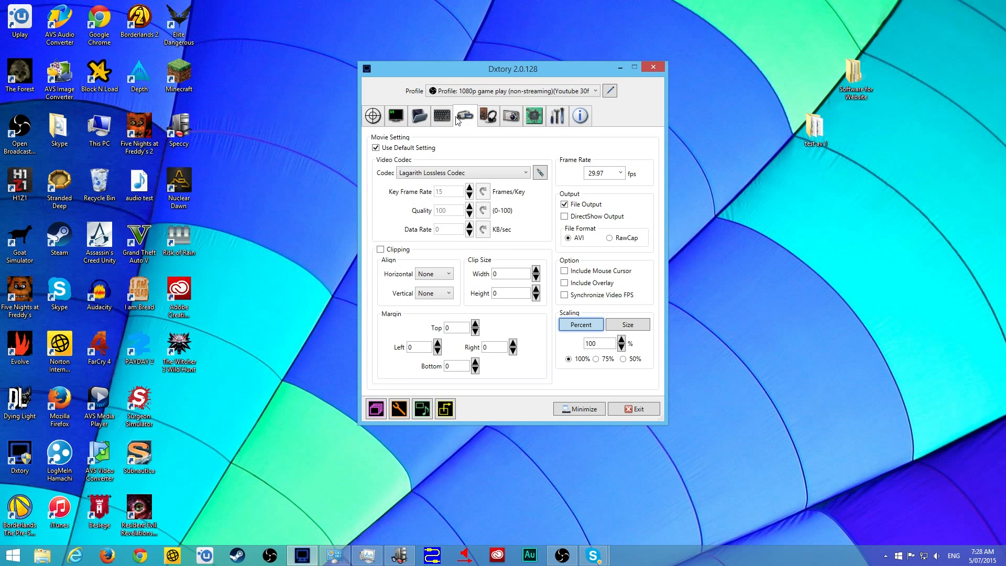
{"action": "left_click", "coordinate": [443, 117]}
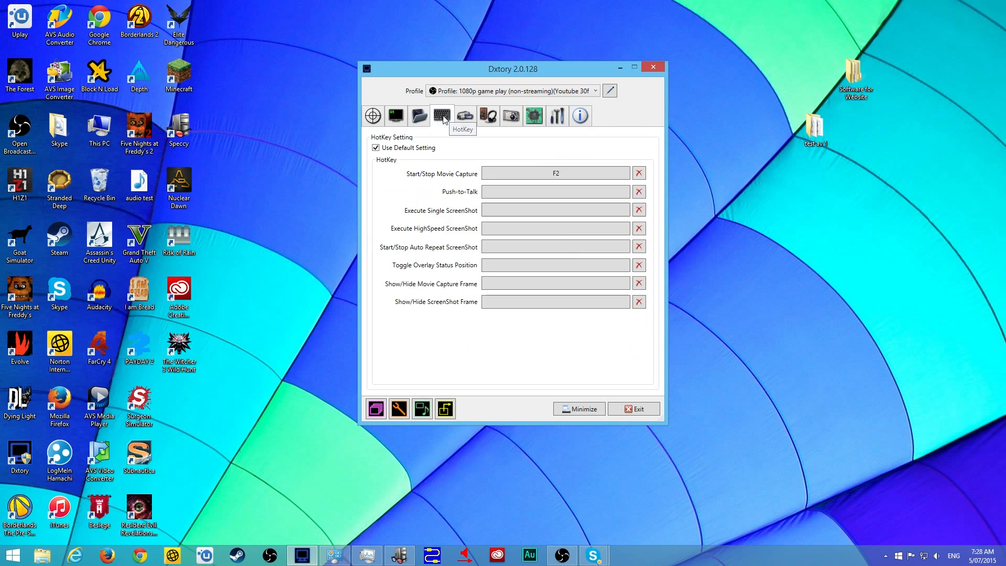
{"action": "left_click", "coordinate": [465, 116]}
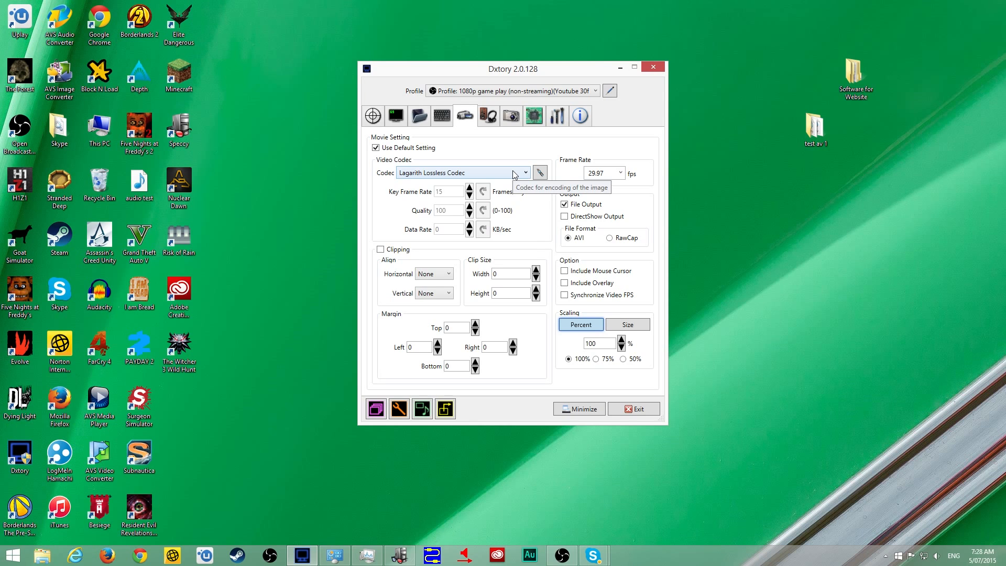
{"action": "left_click", "coordinate": [513, 173]}
{"action": "left_click", "coordinate": [514, 173]}
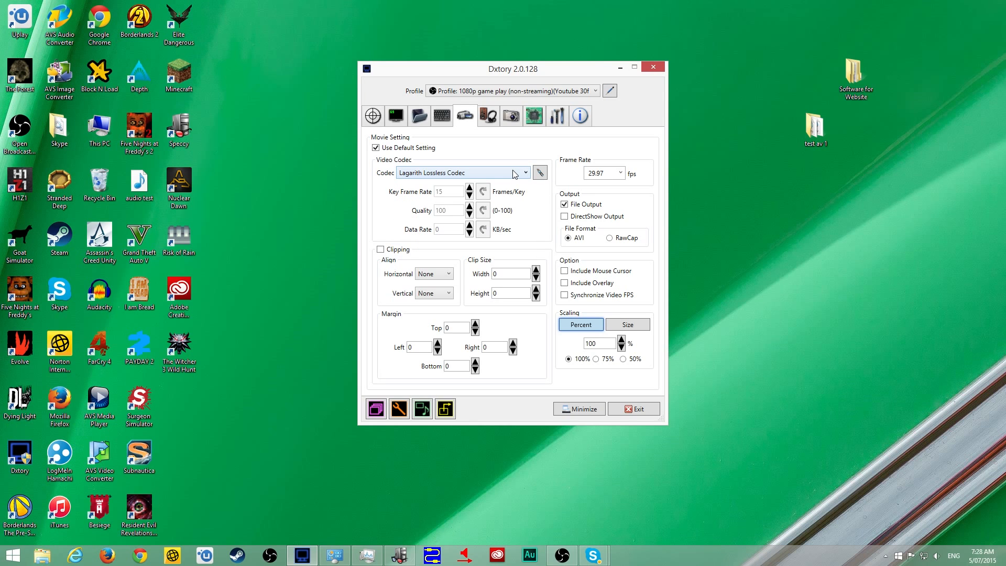
{"action": "left_click", "coordinate": [513, 173]}
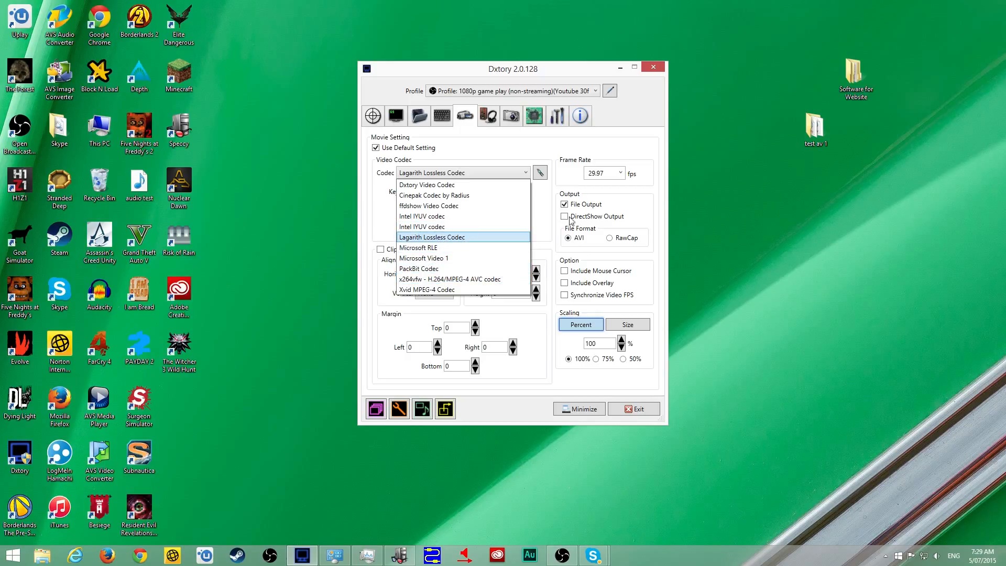
{"action": "left_click", "coordinate": [661, 198]}
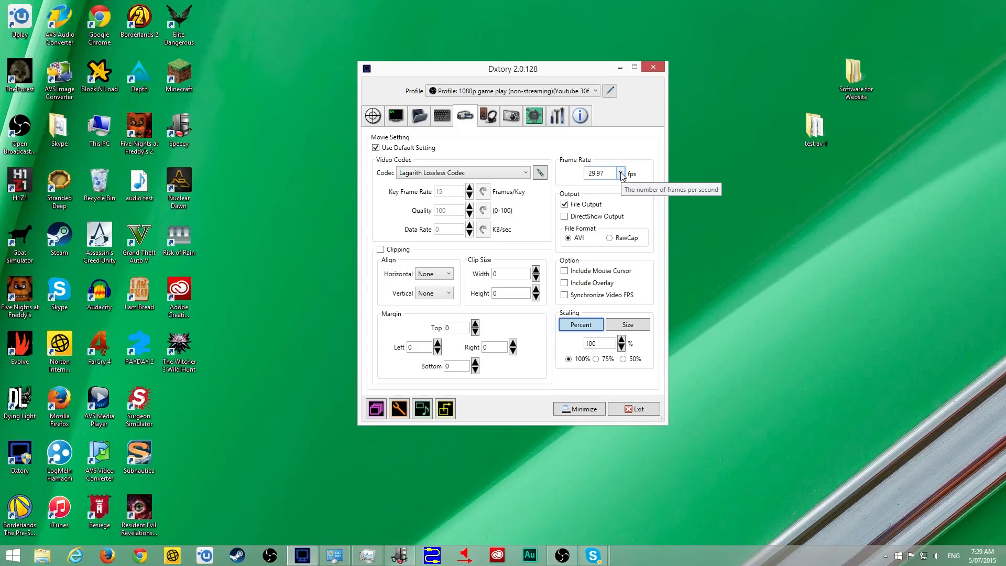
- Examine the frame rates offered for movie recording
{"action": "left_click", "coordinate": [621, 174]}
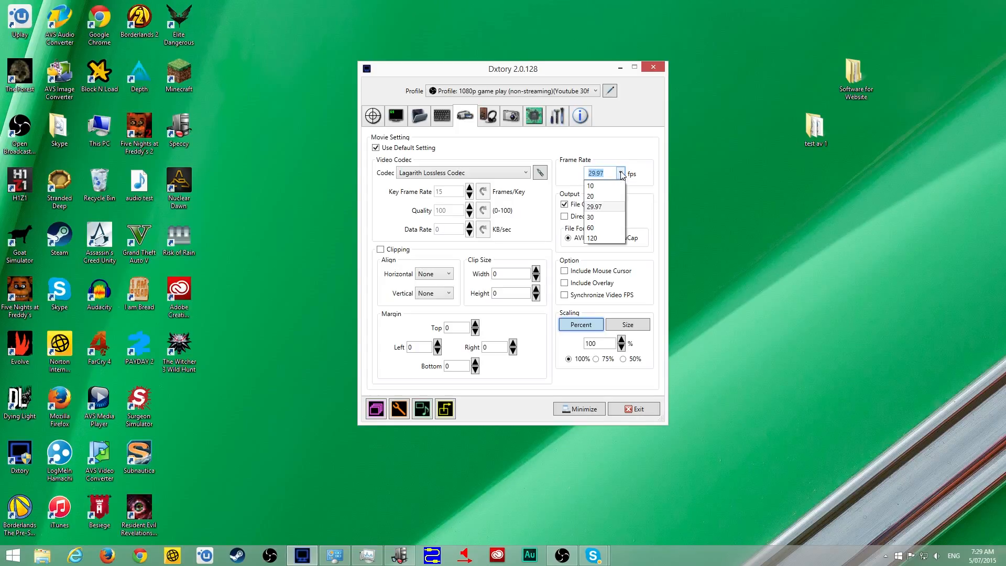
{"action": "left_click", "coordinate": [621, 173]}
{"action": "left_click", "coordinate": [620, 174]}
{"action": "left_click", "coordinate": [621, 173]}
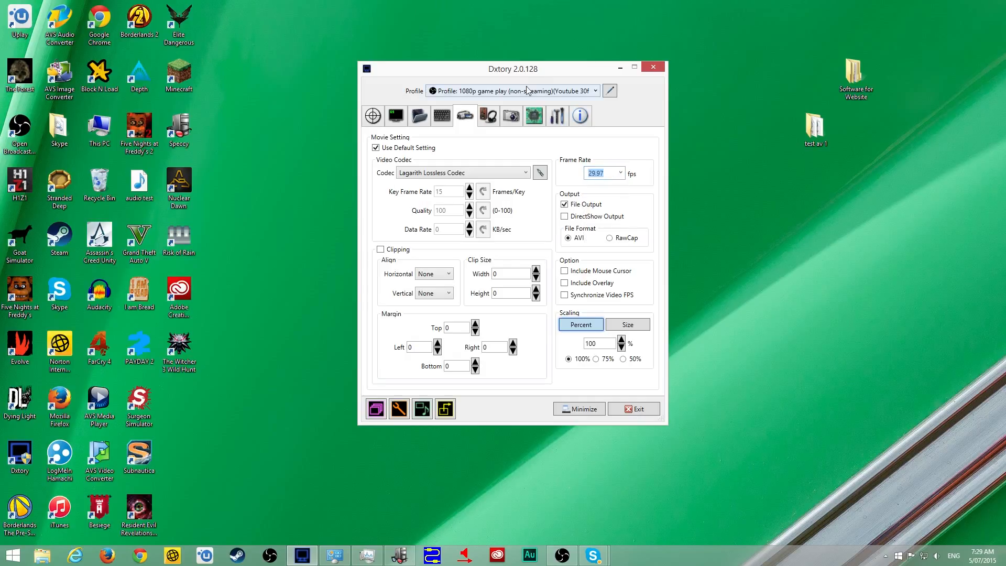
{"action": "left_click", "coordinate": [621, 177]}
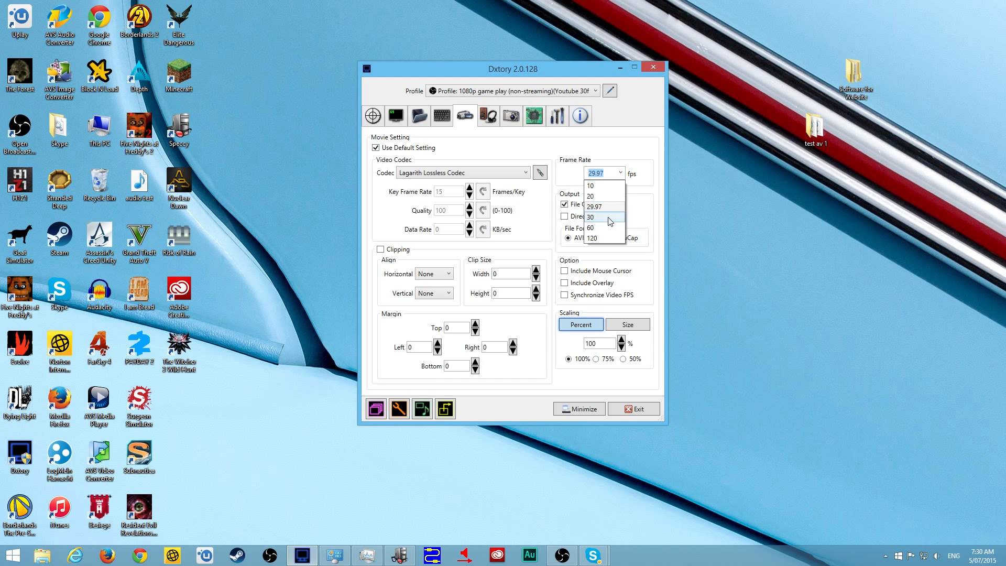
{"action": "left_click", "coordinate": [640, 203]}
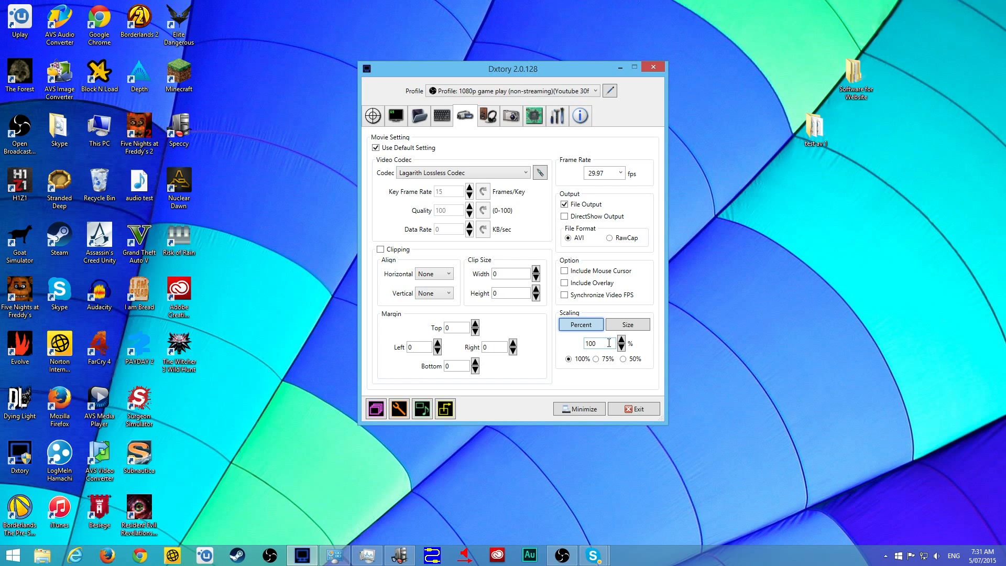
- Review Output1's resolution presets and frame rate in the video output settings alongside the movie settings, and accept the dialog
{"action": "left_click", "coordinate": [446, 410]}
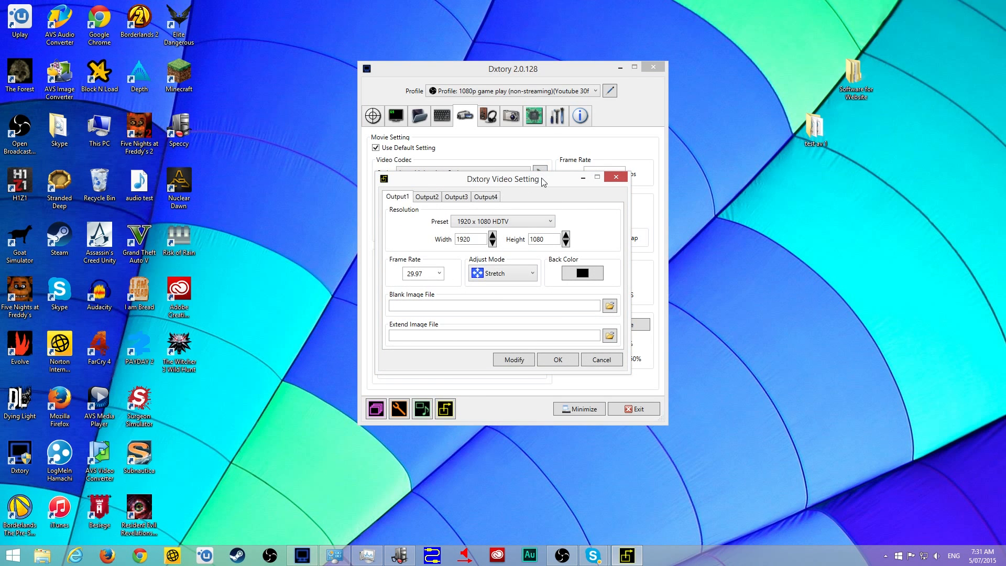
{"action": "left_click_drag", "start_coordinate": [543, 182], "coordinate": [613, 154]}
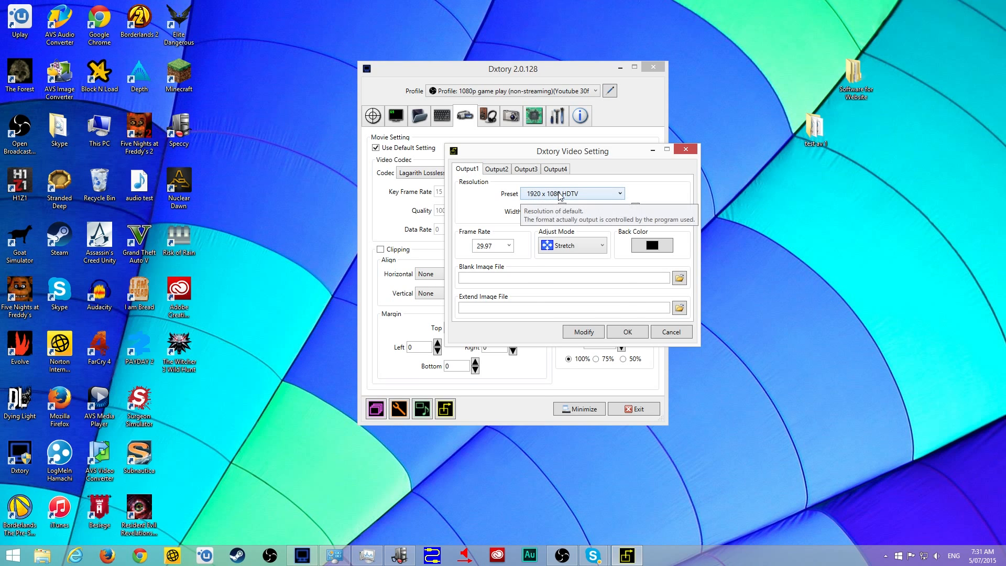
{"action": "left_click", "coordinate": [542, 194]}
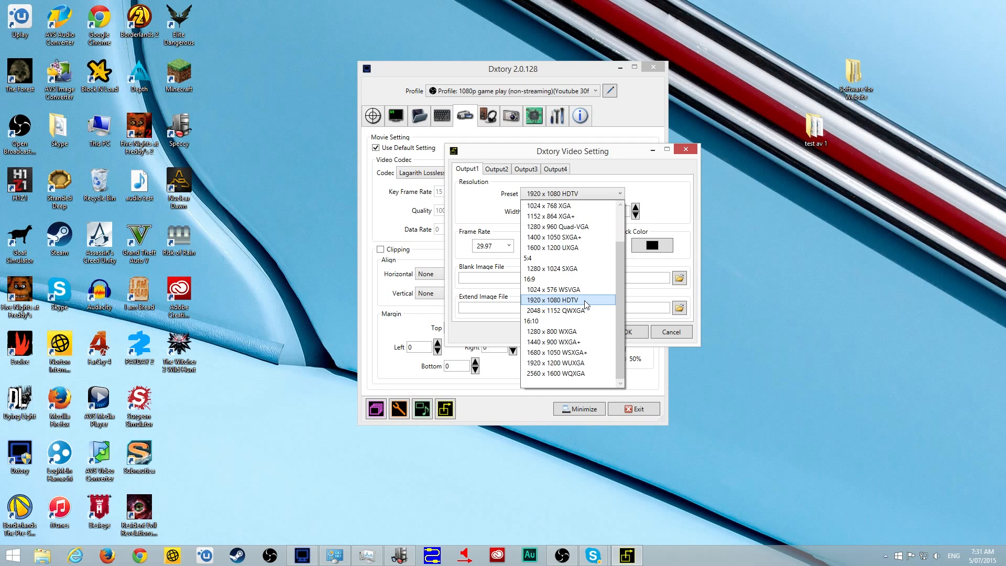
{"action": "left_click", "coordinate": [687, 216]}
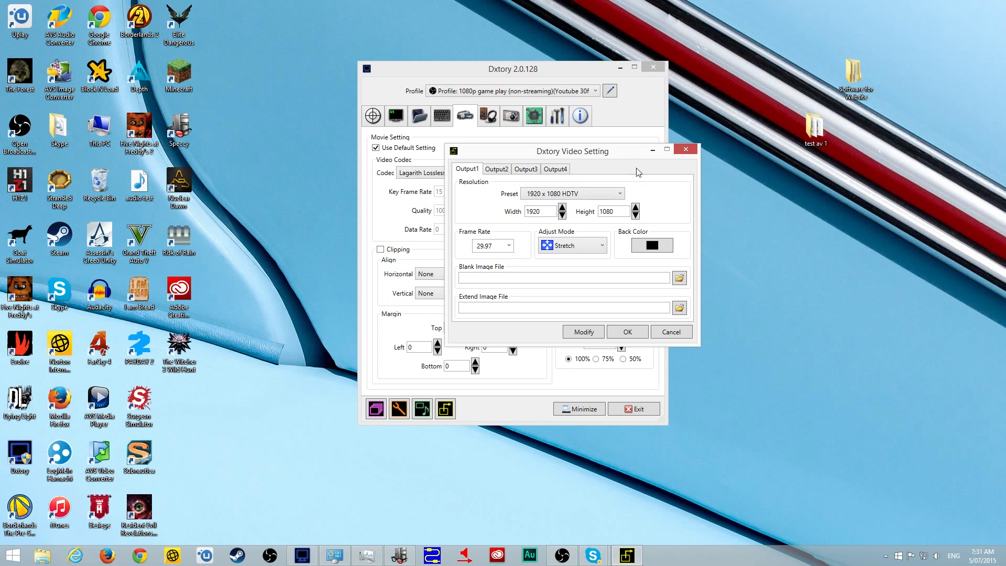
{"action": "left_click_drag", "start_coordinate": [624, 158], "coordinate": [479, 222]}
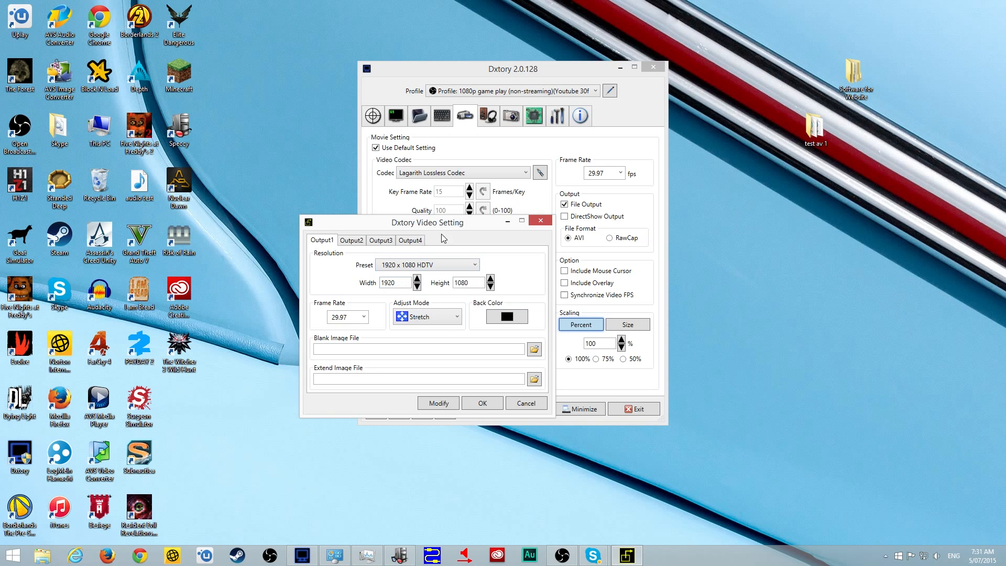
{"action": "left_click_drag", "start_coordinate": [449, 231], "coordinate": [431, 257]}
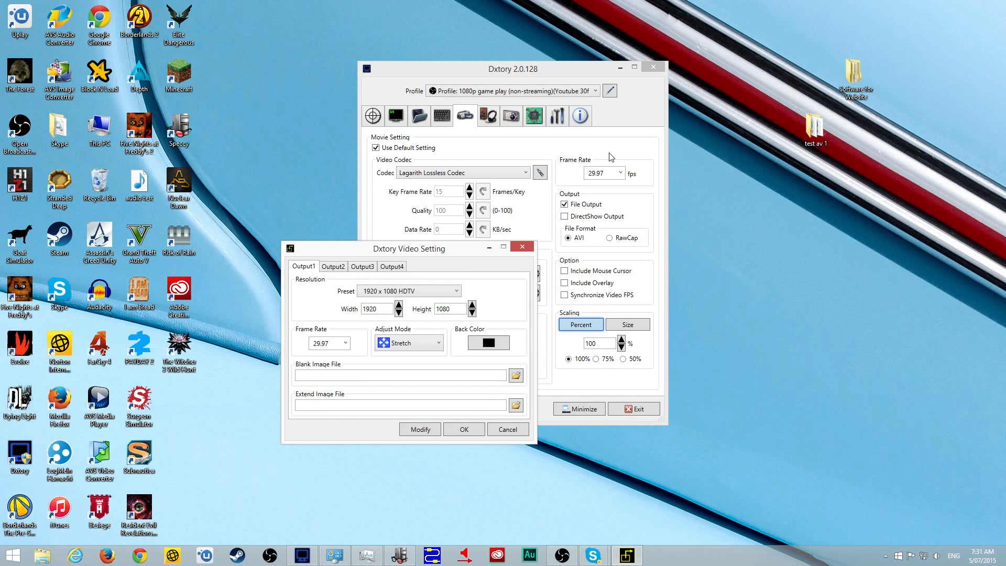
{"action": "left_click", "coordinate": [465, 429]}
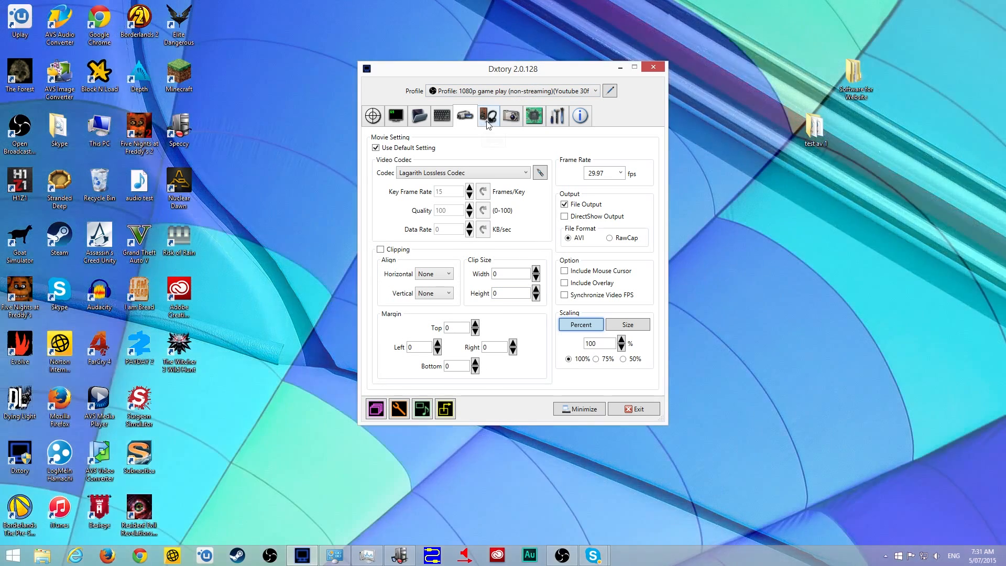
- Examine the recording device, volume, codec and format of each of the three audio tracks
{"action": "left_click", "coordinate": [487, 121]}
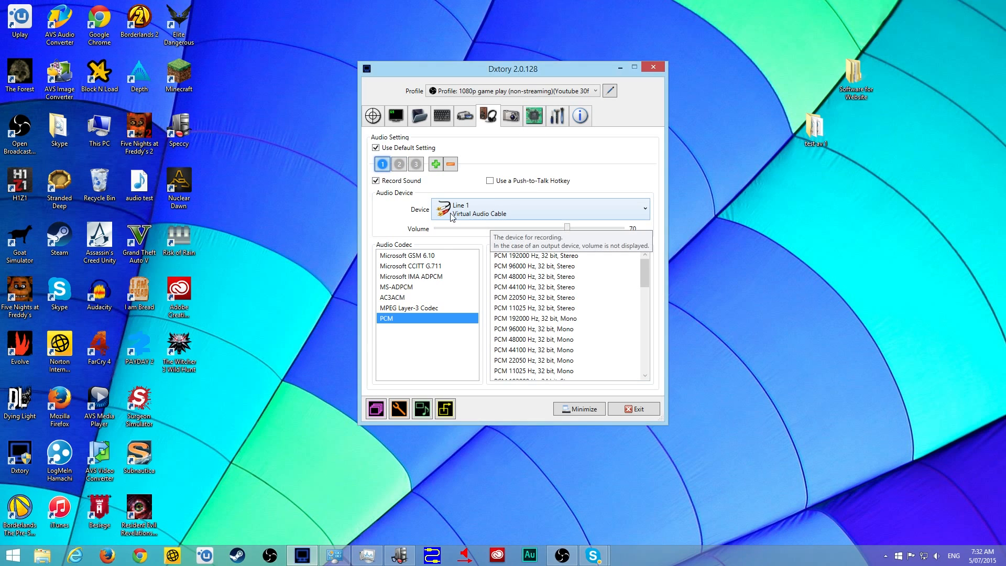
{"action": "left_click", "coordinate": [405, 168]}
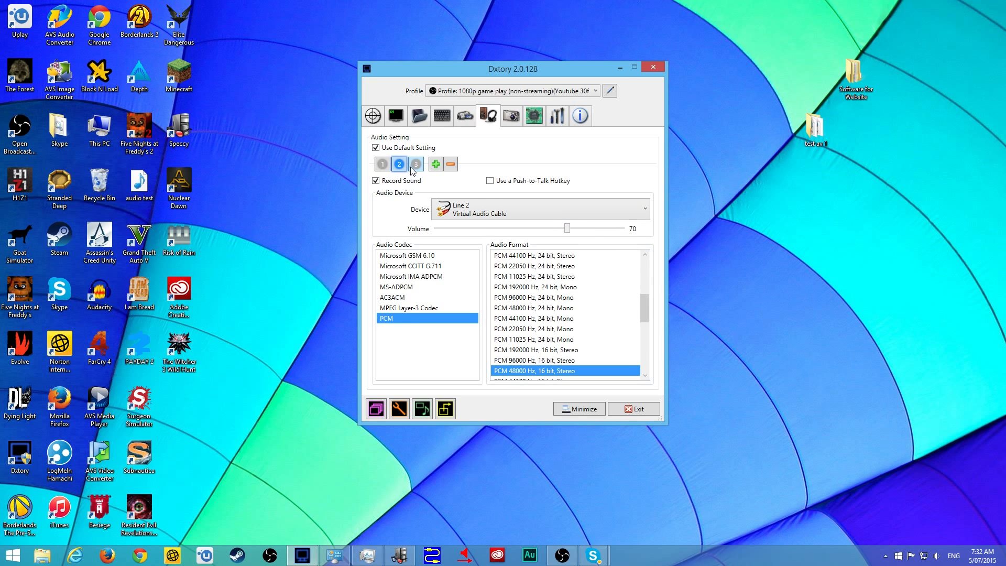
{"action": "left_click", "coordinate": [414, 167]}
{"action": "left_click", "coordinate": [382, 167]}
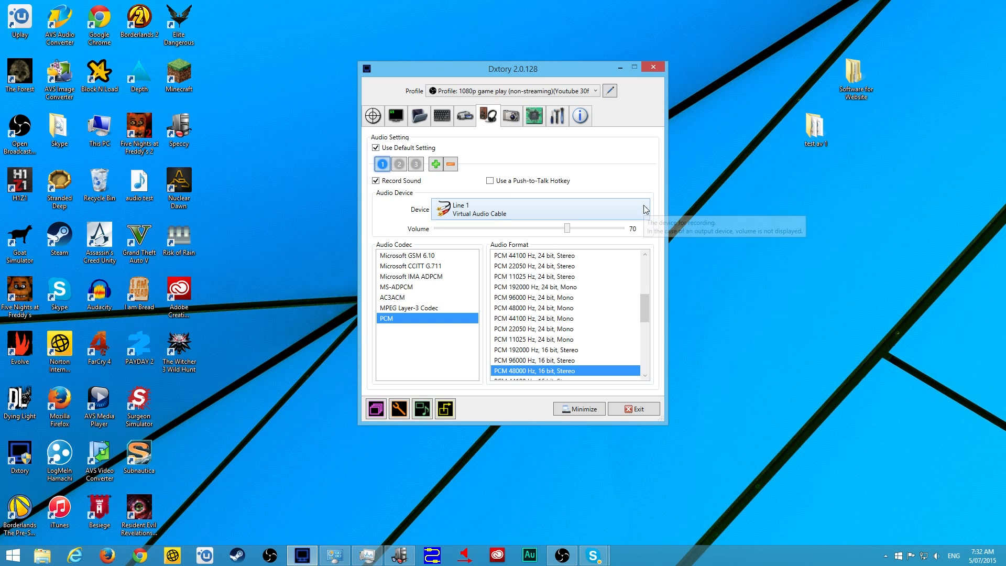
{"action": "left_click", "coordinate": [400, 165]}
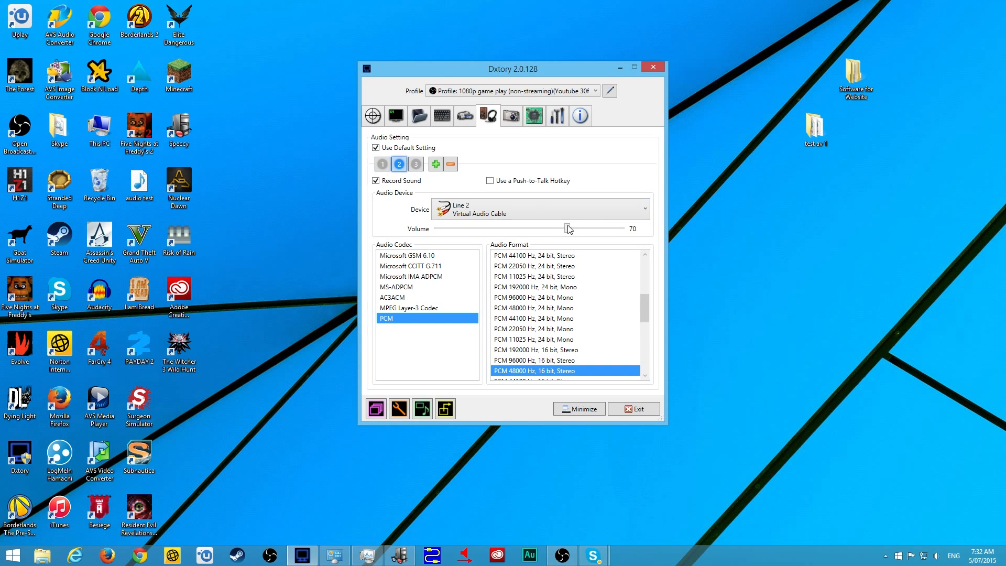
{"action": "left_click", "coordinate": [416, 164]}
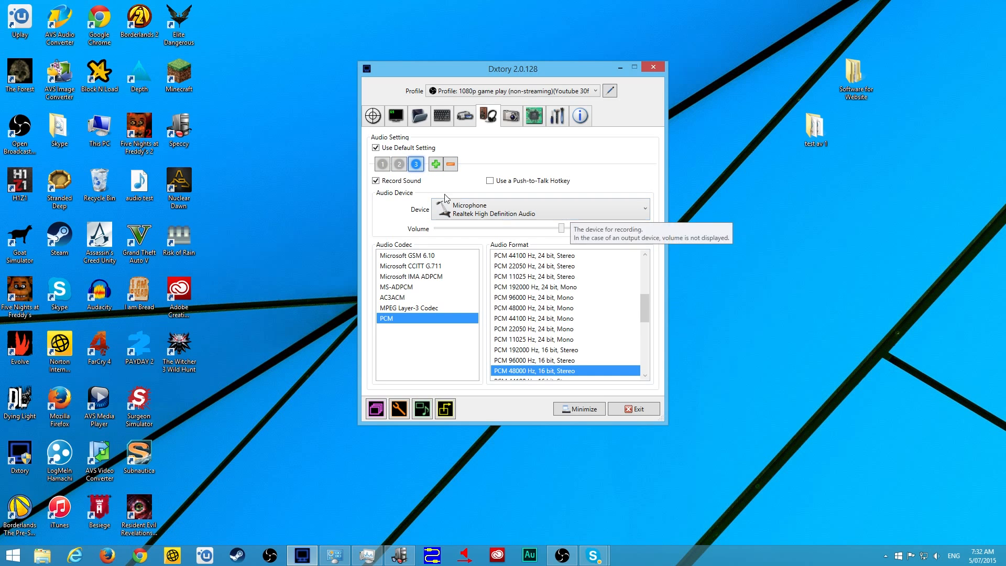
{"action": "left_click", "coordinate": [398, 165]}
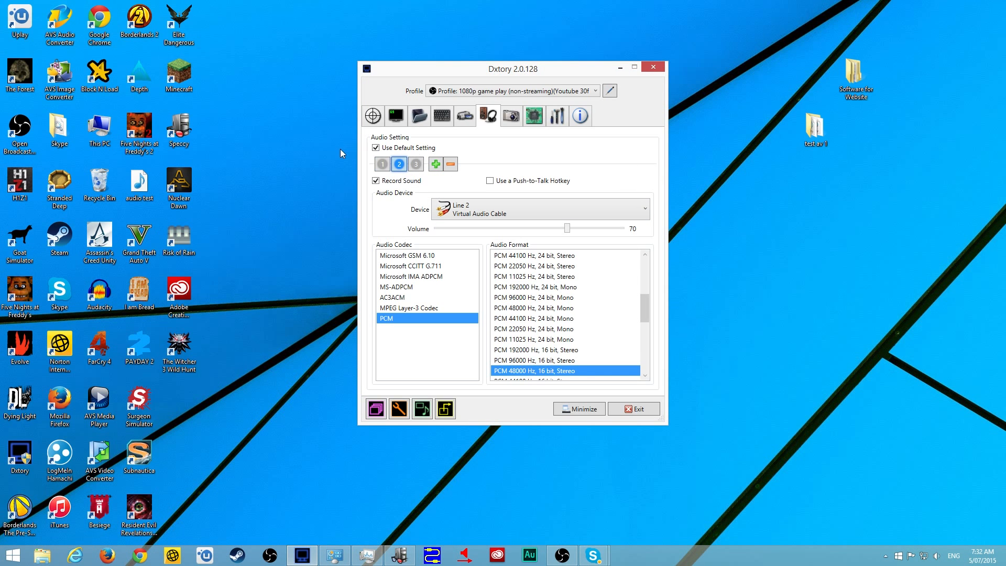
{"action": "left_click", "coordinate": [383, 164]}
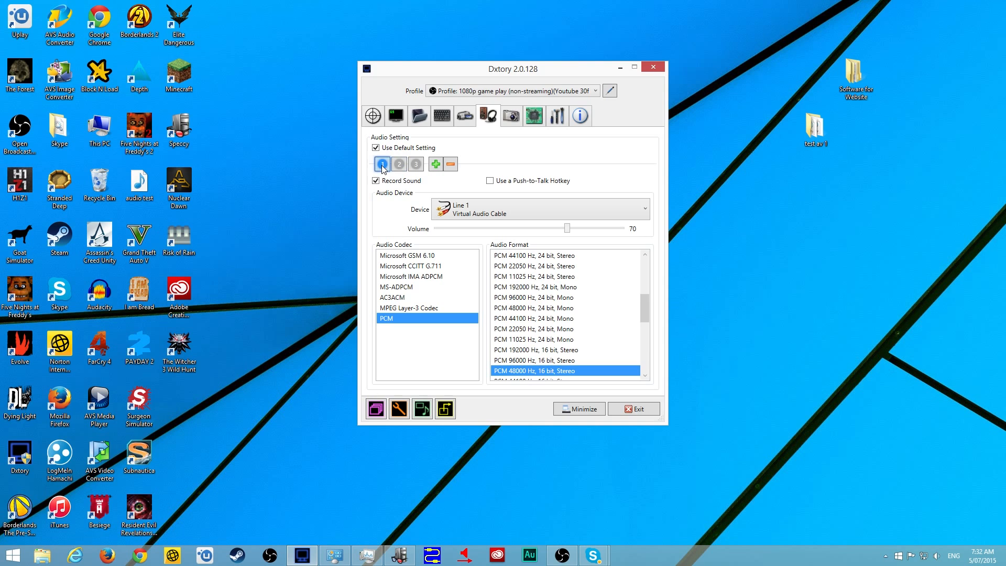
- Adjust the recording volume of the microphone on audio track 3, and reselect audio track 2
{"action": "left_click", "coordinate": [416, 165]}
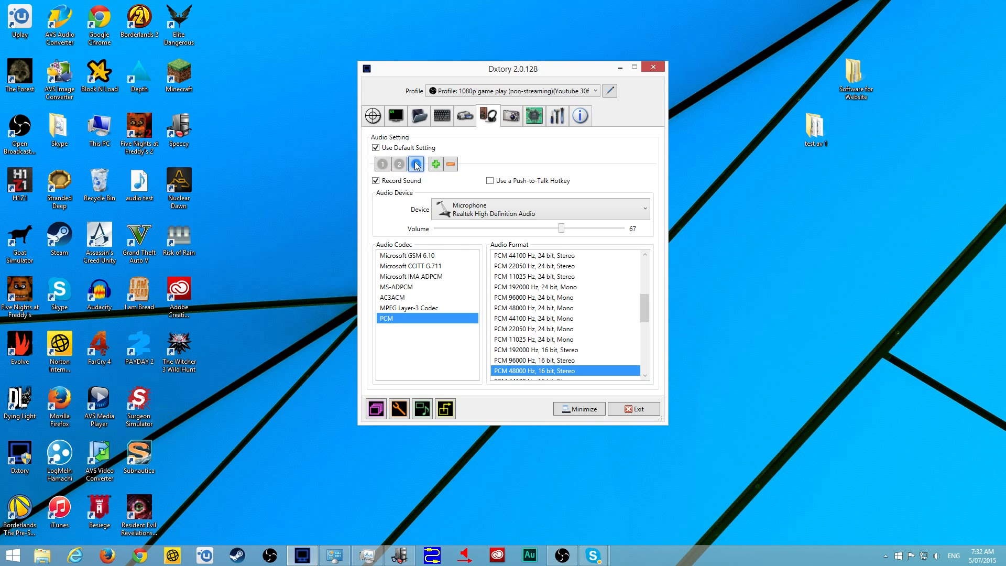
{"action": "left_click_drag", "start_coordinate": [565, 226], "coordinate": [572, 229]}
{"action": "left_click", "coordinate": [399, 165]}
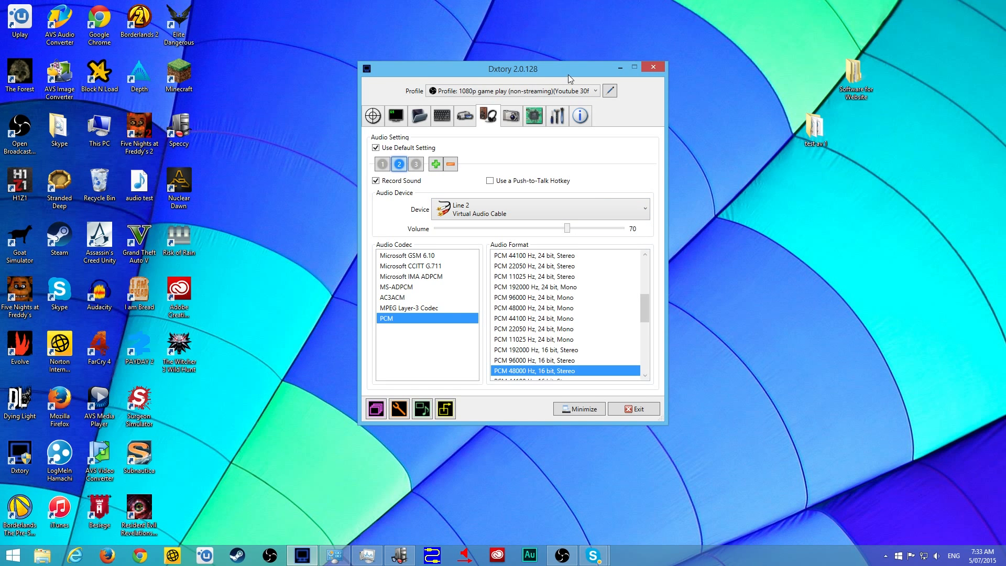
{"action": "left_click_drag", "start_coordinate": [568, 74], "coordinate": [569, 48]}
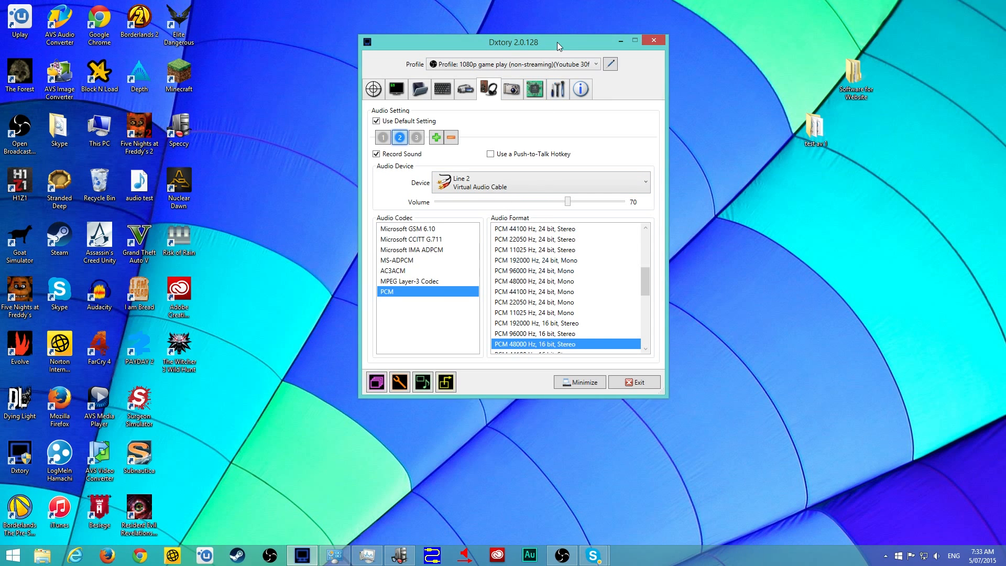
- Review the screenshot settings, and bring up the advanced settings
{"action": "left_click_drag", "start_coordinate": [558, 42], "coordinate": [556, 48]}
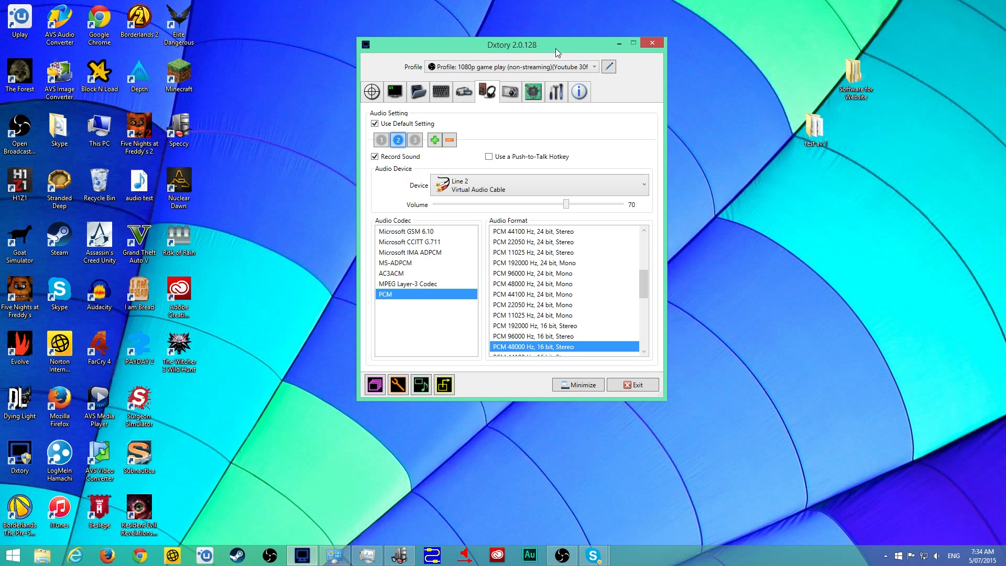
{"action": "left_click", "coordinate": [511, 93]}
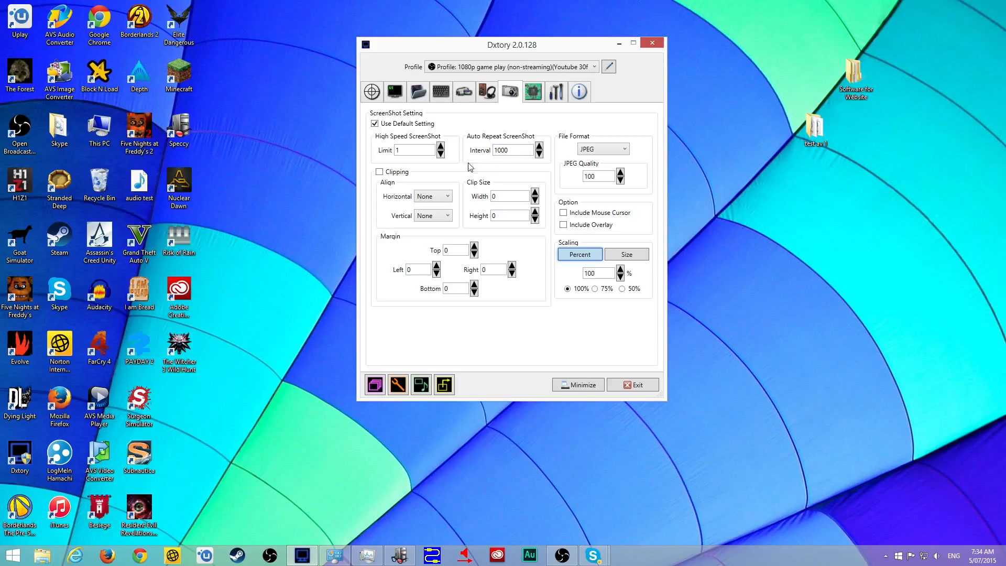
{"action": "left_click", "coordinate": [537, 95]}
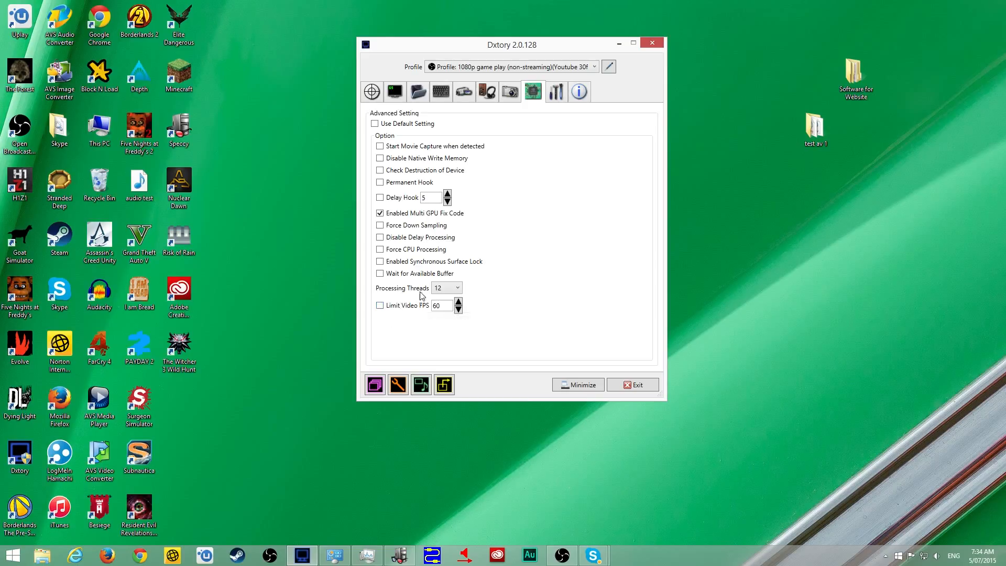
- Examine the thread counts offered for Processing Threads in the advanced settings, keeping the selected value
{"action": "left_click", "coordinate": [454, 291]}
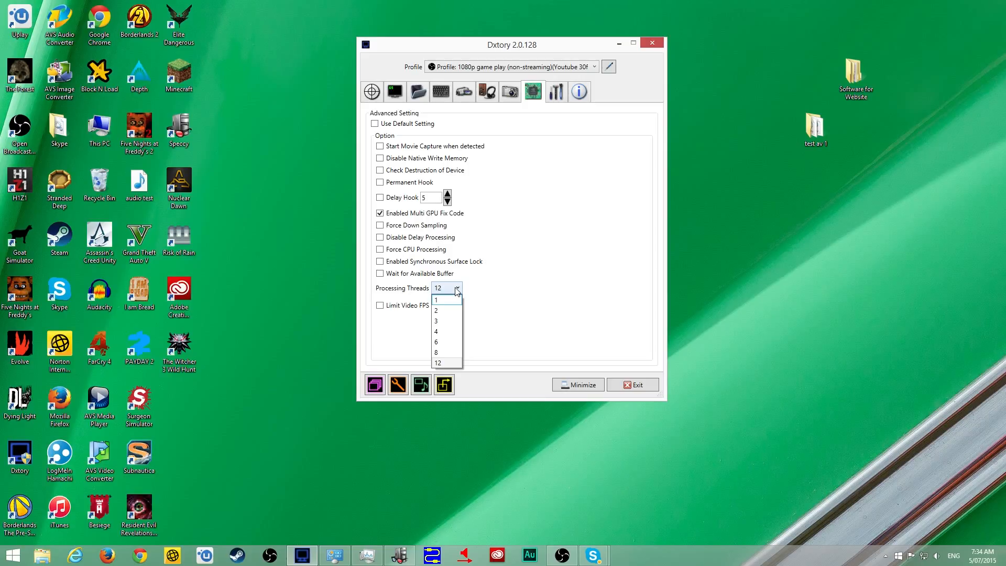
{"action": "scroll", "coordinate": [458, 292], "scroll_direction": "down", "scroll_amount": 2}
{"action": "scroll", "coordinate": [462, 299], "scroll_direction": "up", "scroll_amount": 1}
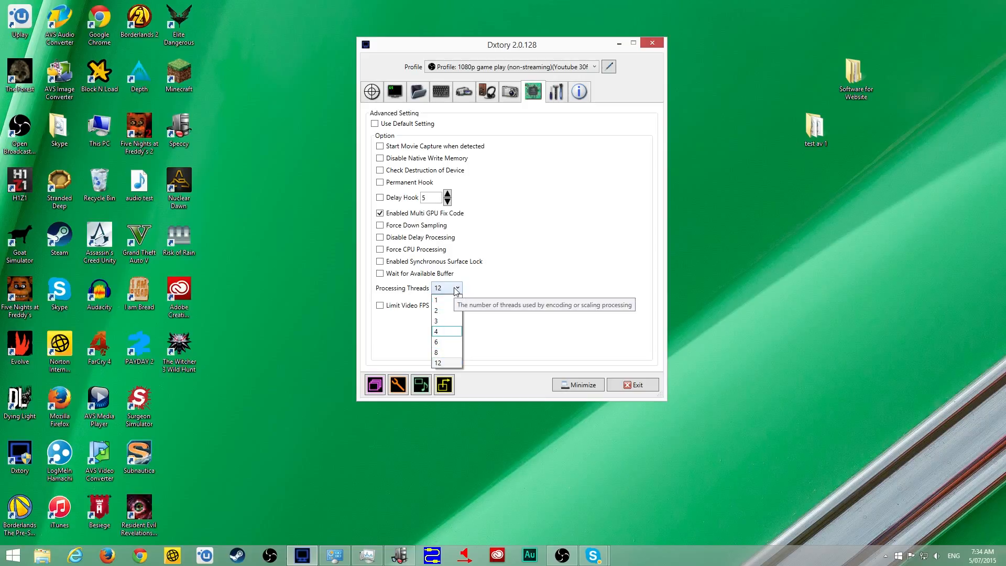
{"action": "left_click", "coordinate": [456, 289]}
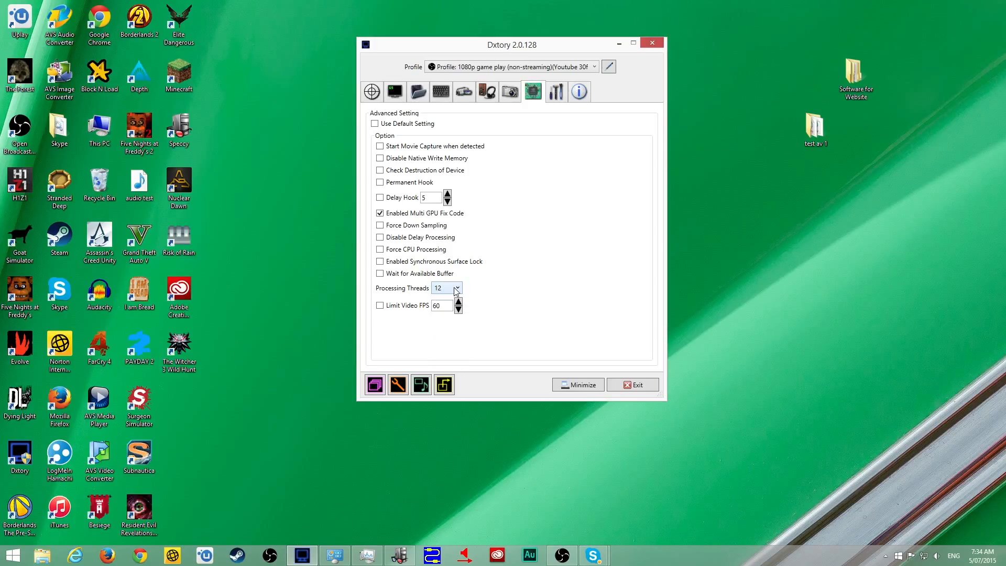
{"action": "left_click", "coordinate": [457, 289]}
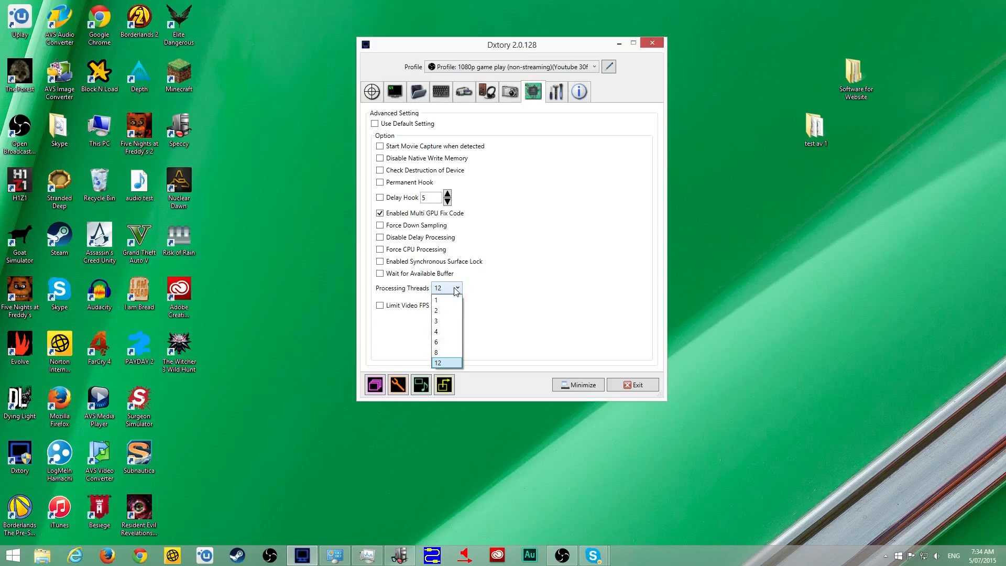
{"action": "left_click", "coordinate": [456, 289]}
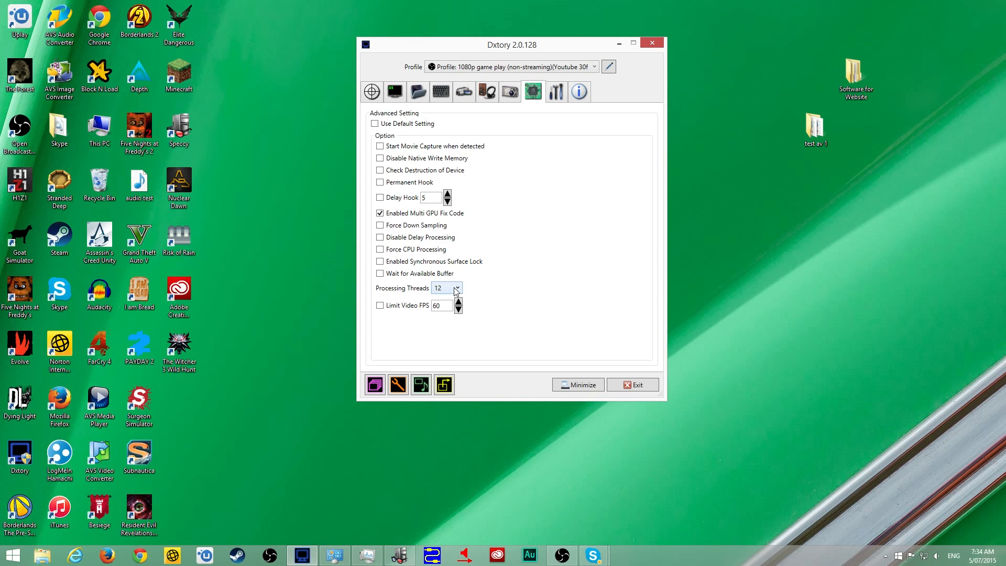
{"action": "left_click", "coordinate": [456, 290]}
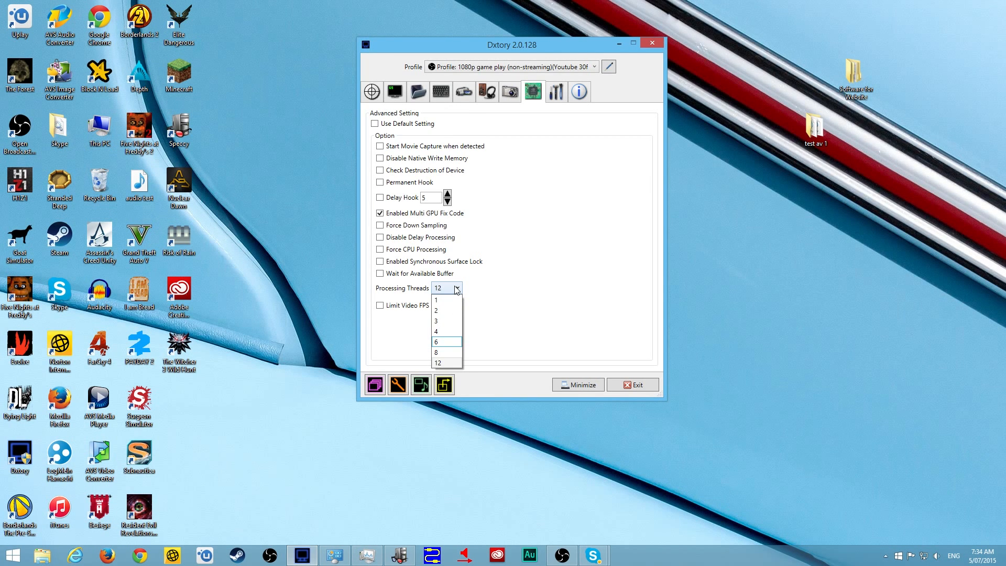
{"action": "left_click", "coordinate": [457, 290]}
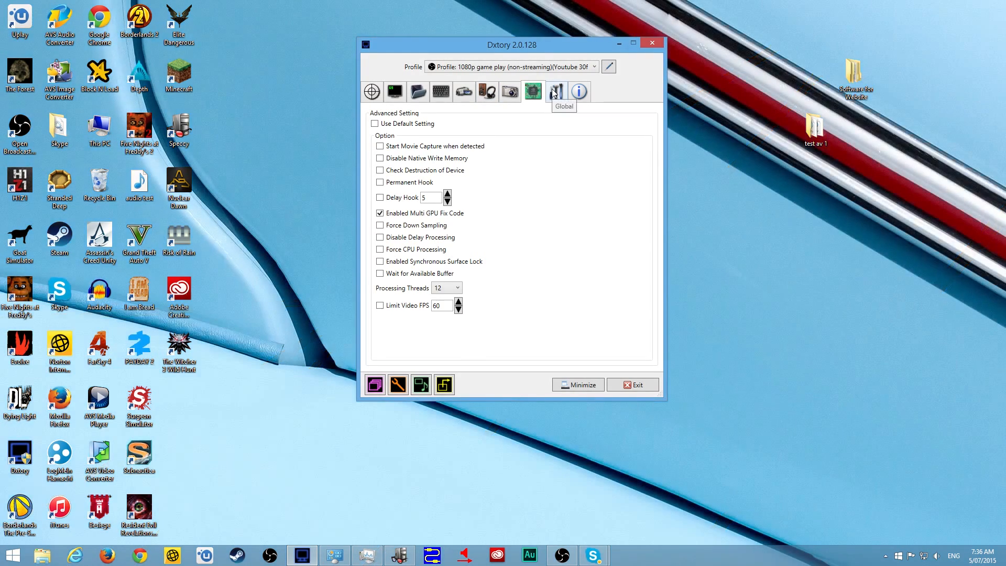
- Review the global settings and the program's license information
{"action": "left_click", "coordinate": [554, 94]}
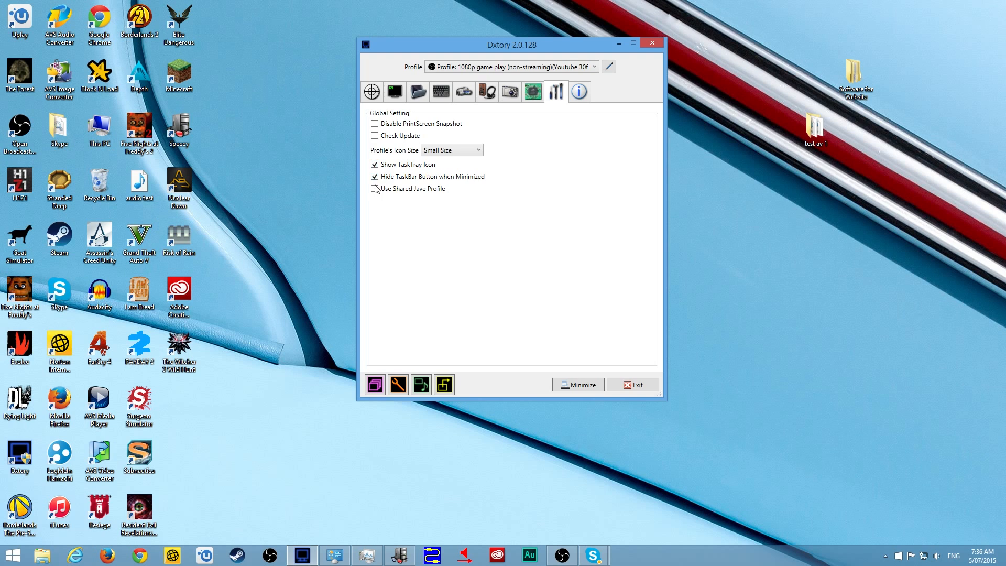
{"action": "left_click", "coordinate": [583, 94]}
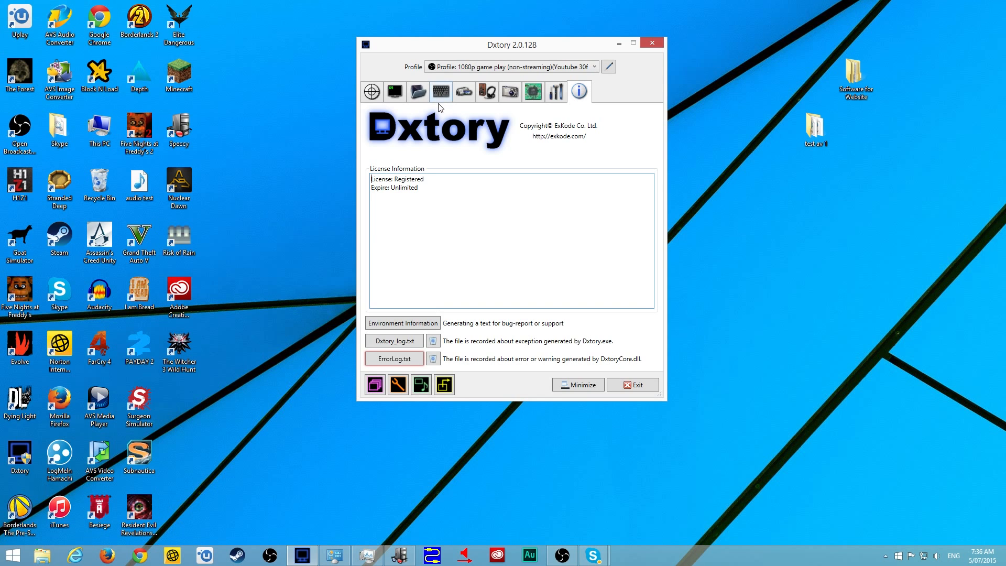
- Examine the video codecs offered in the movie settings, keeping Lagarith Lossless Codec
{"action": "left_click", "coordinate": [489, 90]}
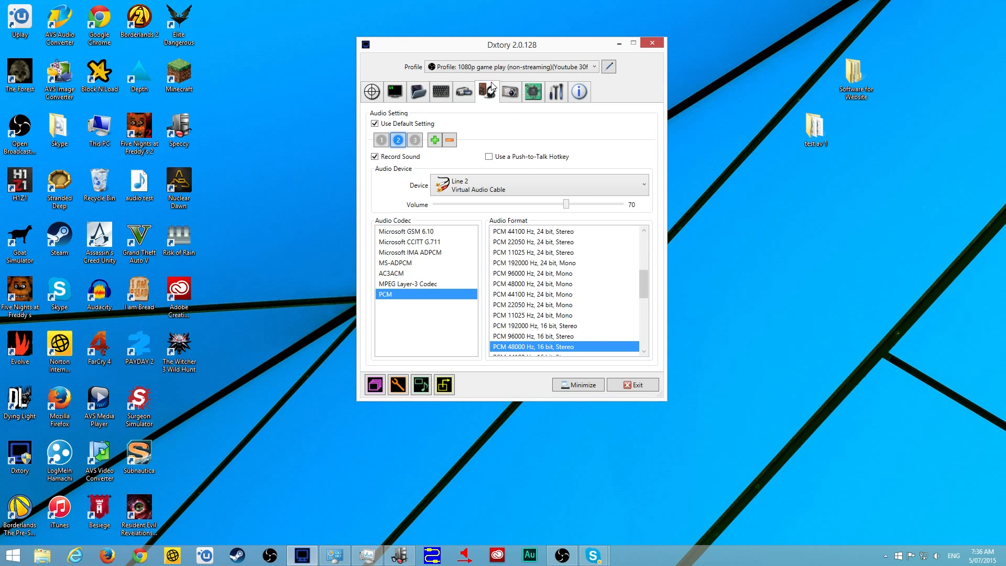
{"action": "left_click", "coordinate": [461, 93]}
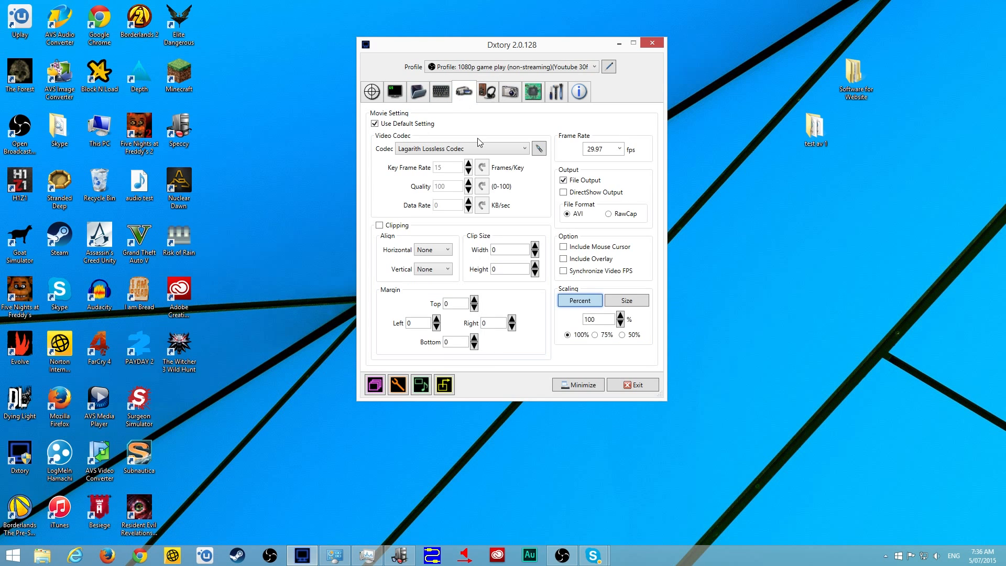
{"action": "left_click", "coordinate": [486, 150]}
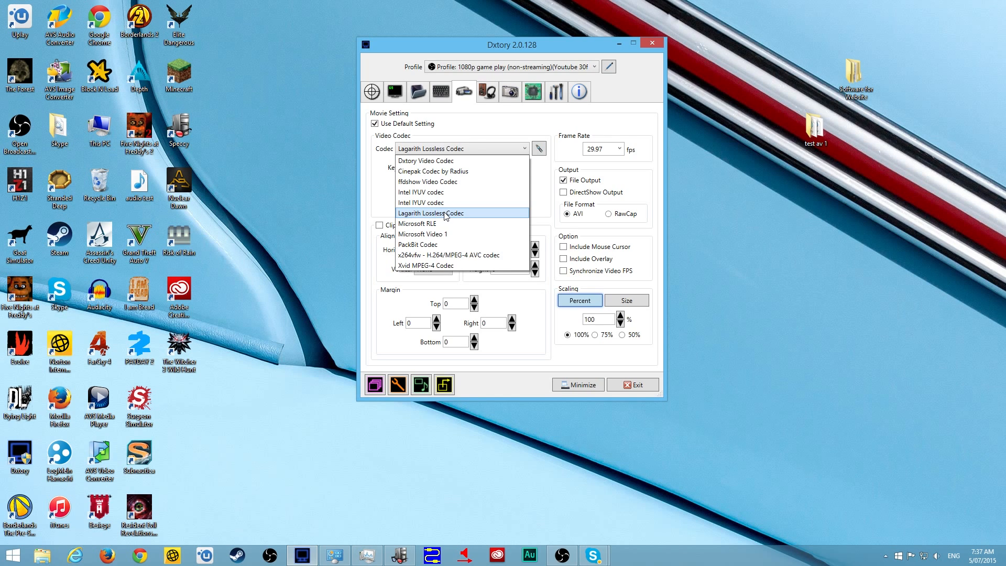
{"action": "left_click", "coordinate": [487, 148]}
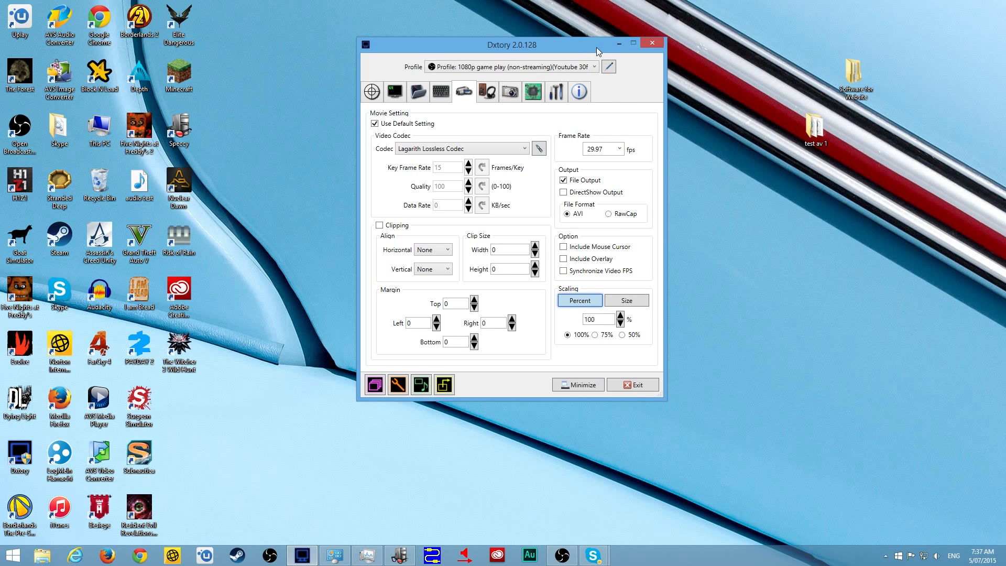
- Go back to the audio settings and examine the recording device and volume of audio tracks 1, 2 and 3
{"action": "left_click_drag", "start_coordinate": [596, 47], "coordinate": [584, 58]}
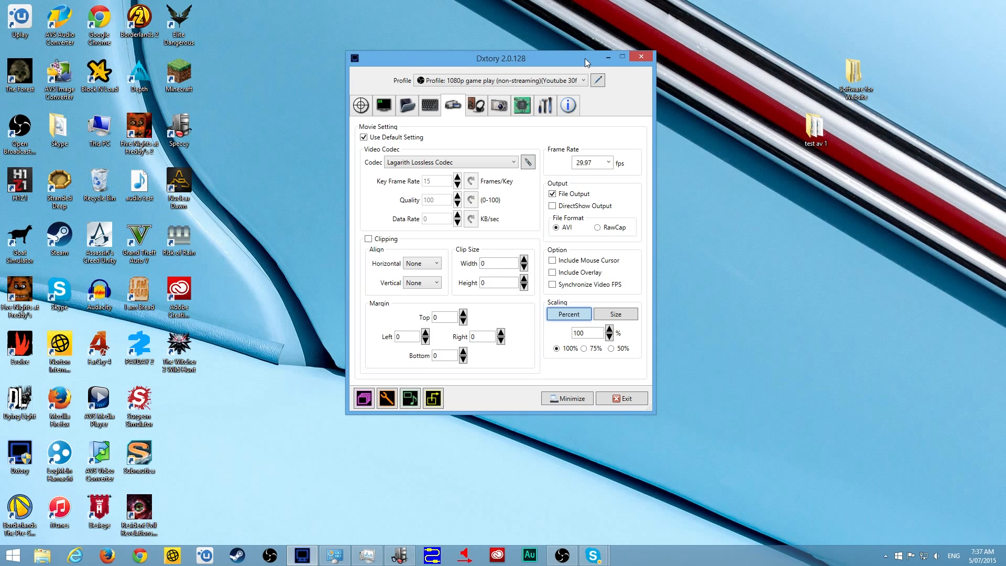
{"action": "left_click", "coordinate": [474, 109]}
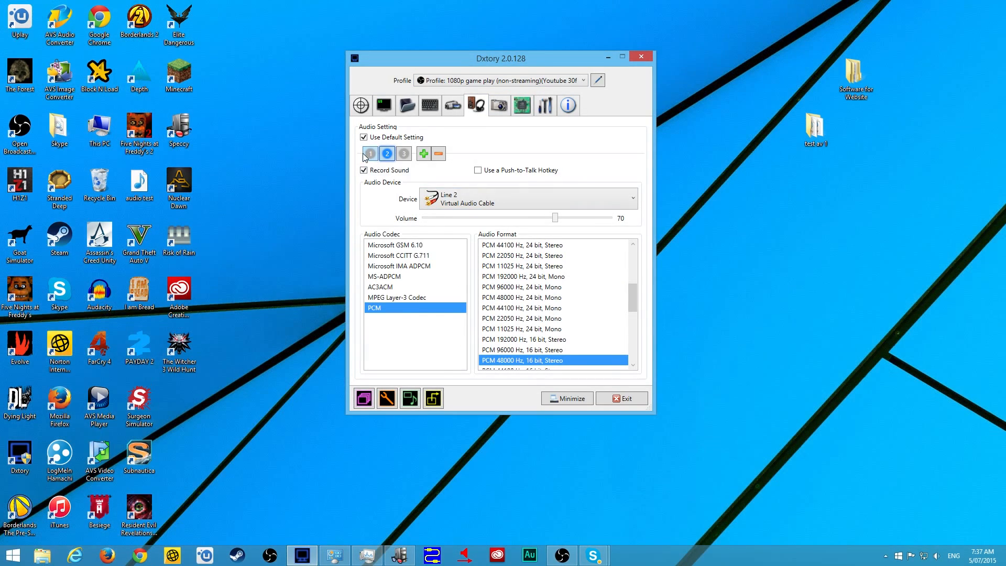
{"action": "left_click", "coordinate": [365, 153]}
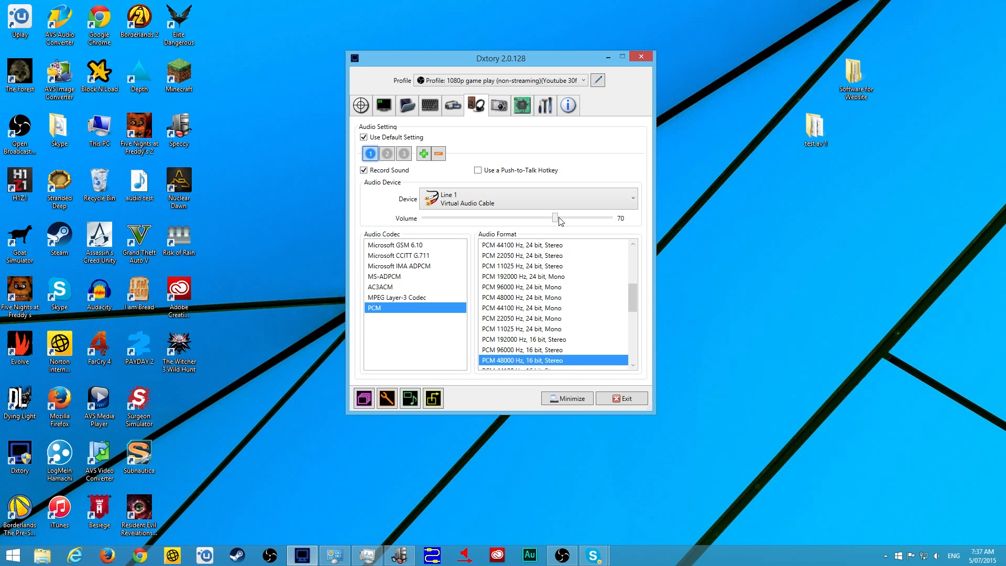
{"action": "left_click", "coordinate": [390, 154]}
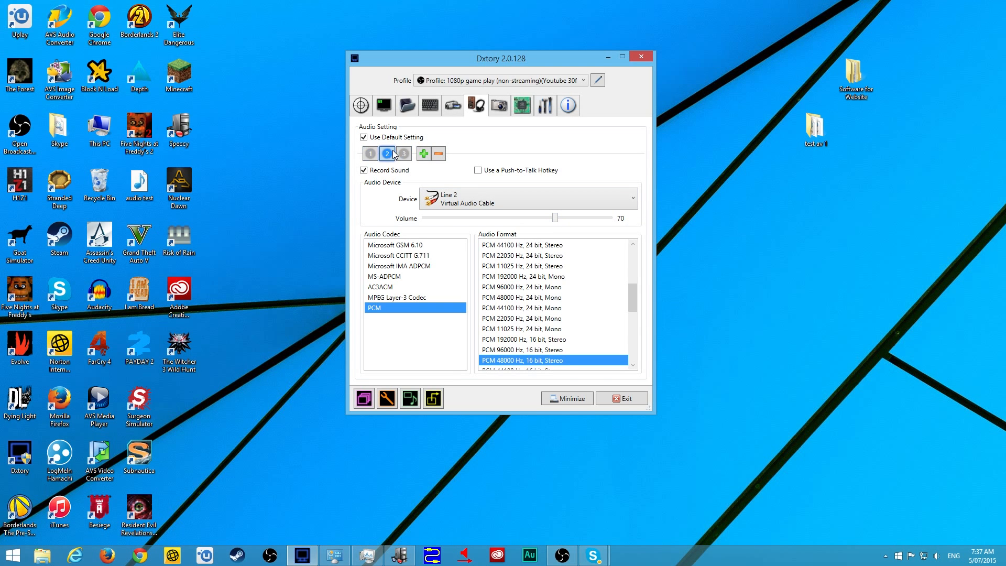
{"action": "left_click", "coordinate": [405, 155]}
{"action": "left_click", "coordinate": [371, 154]}
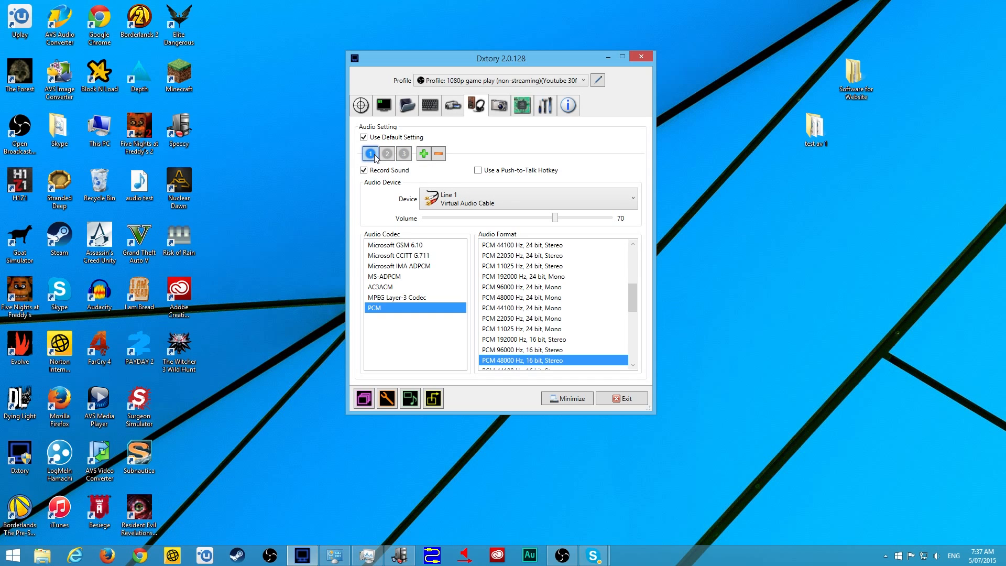
{"action": "left_click", "coordinate": [388, 154]}
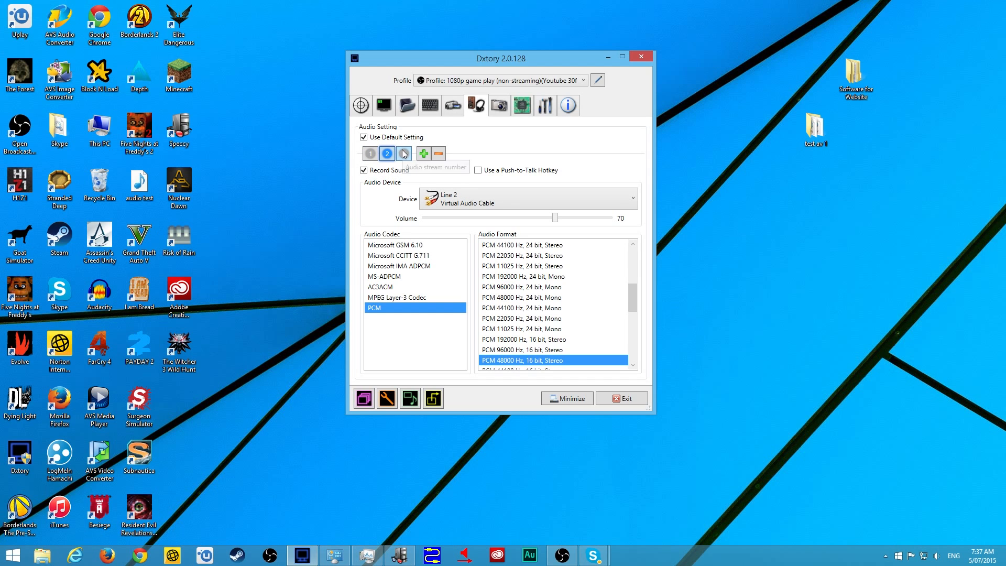
{"action": "left_click", "coordinate": [404, 153]}
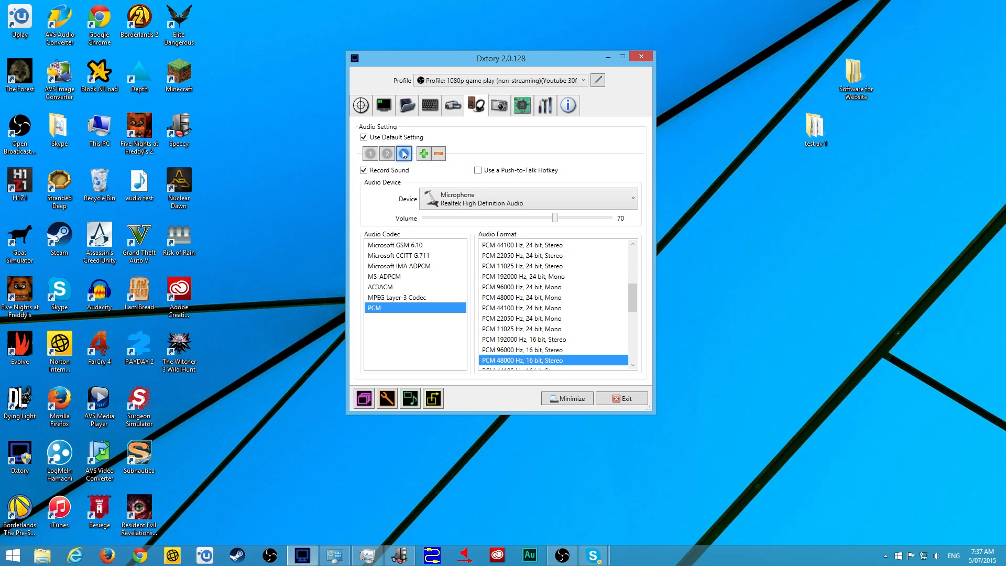
{"action": "left_click", "coordinate": [371, 153]}
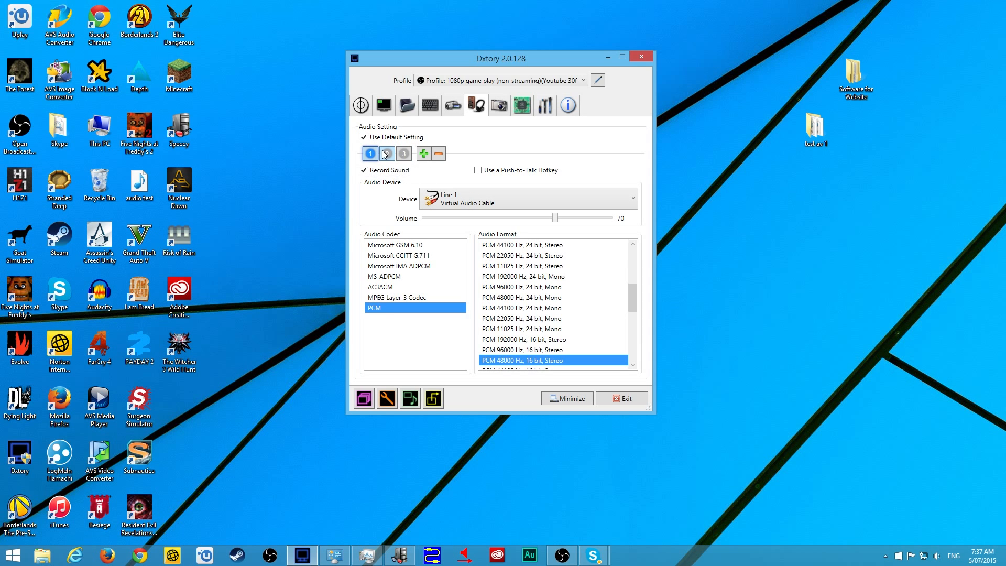
{"action": "left_click", "coordinate": [388, 154]}
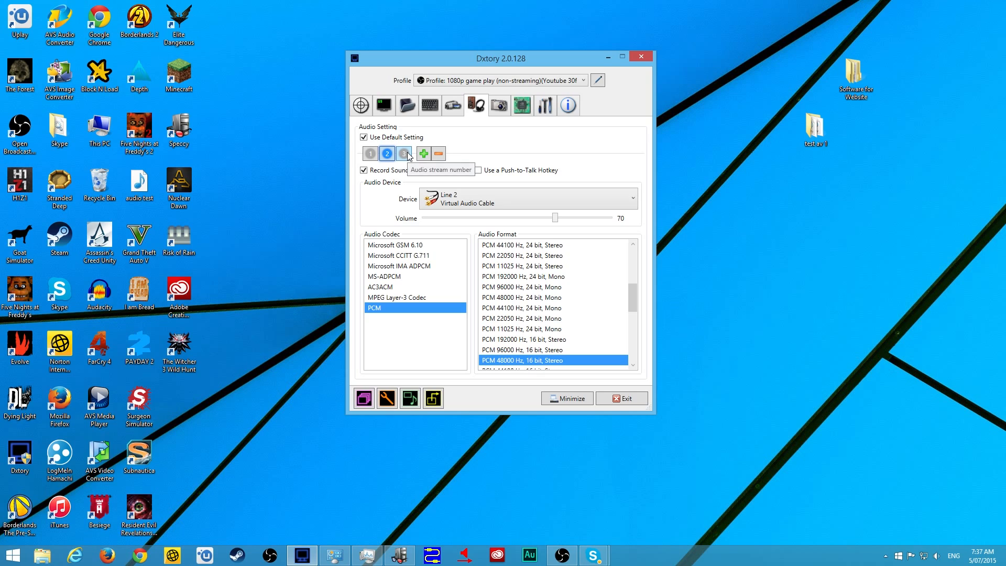
- Compare the microphone's audio track 3 with the two Virtual Audio Cable tracks, ending on track 3
{"action": "left_click_drag", "start_coordinate": [521, 56], "coordinate": [555, 22]}
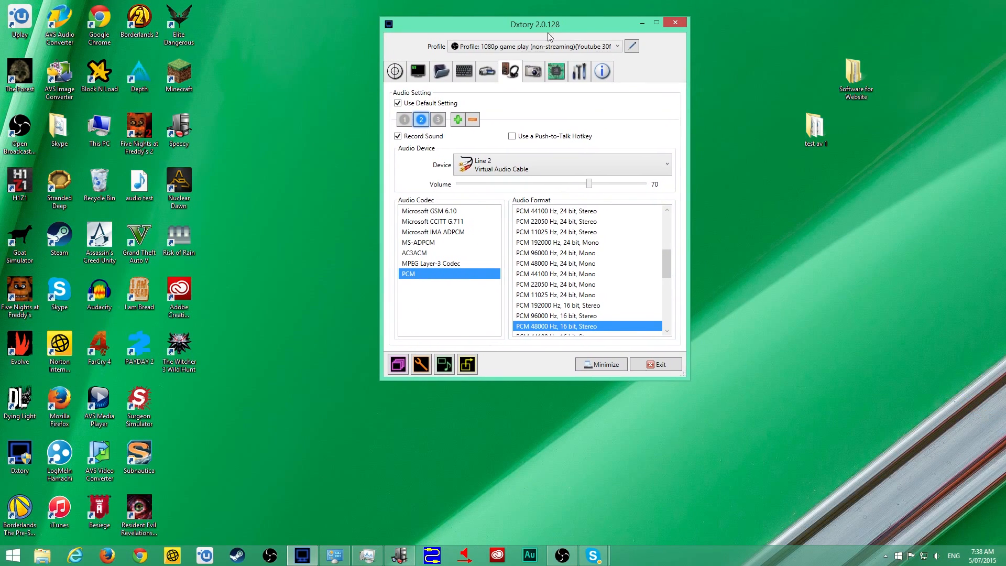
{"action": "left_click", "coordinate": [440, 120]}
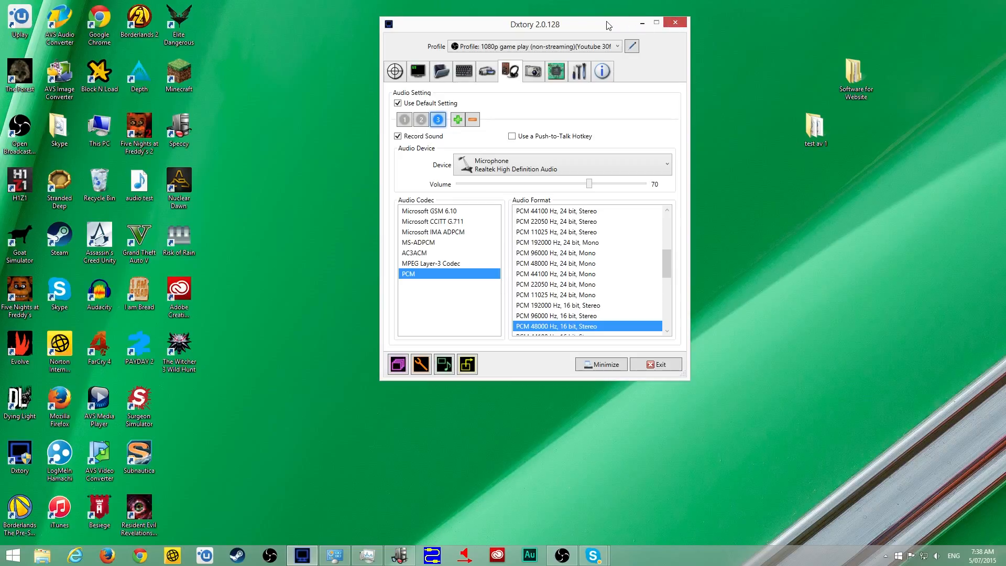
{"action": "left_click_drag", "start_coordinate": [608, 25], "coordinate": [543, 44]}
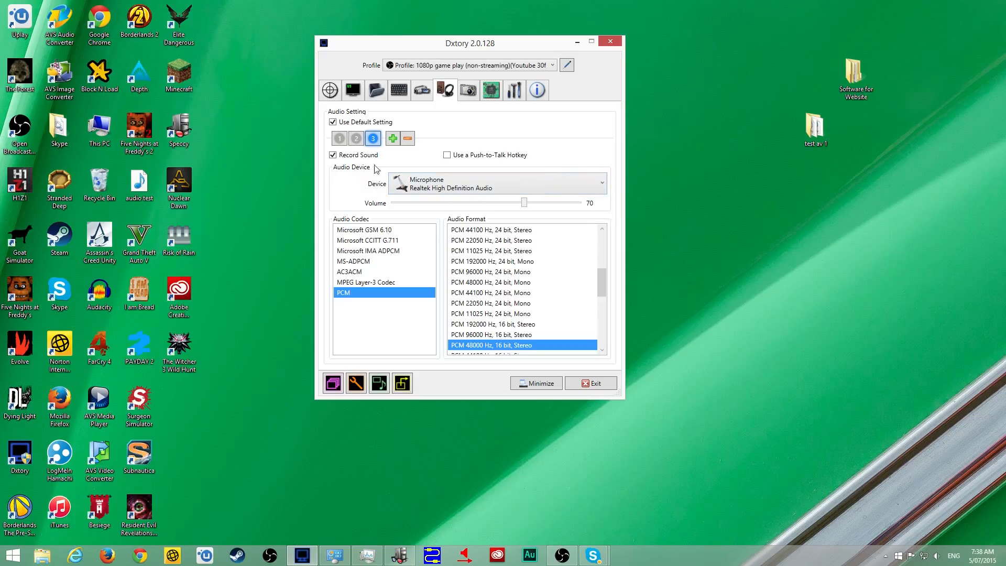
{"action": "left_click", "coordinate": [357, 140]}
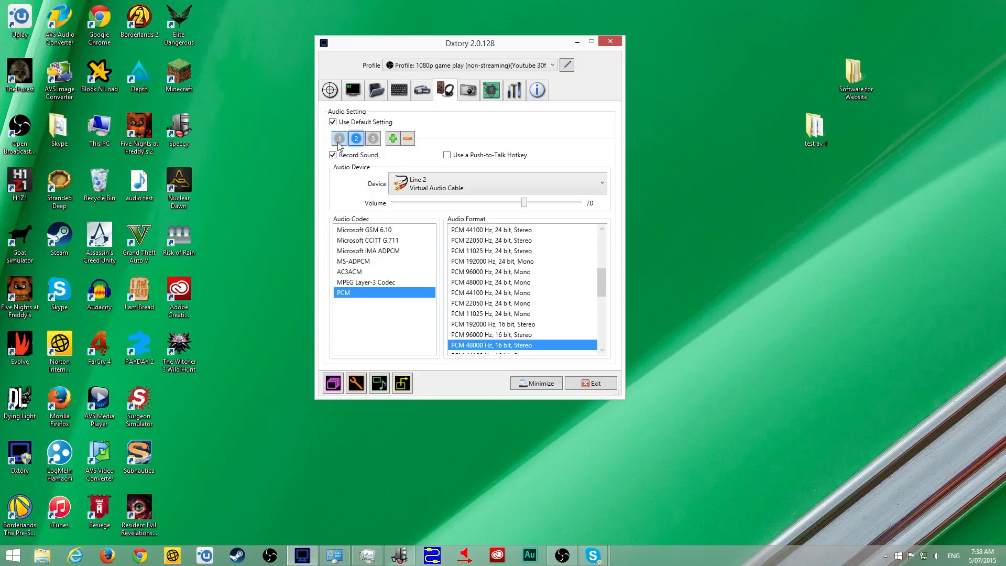
{"action": "left_click", "coordinate": [345, 140]}
{"action": "left_click", "coordinate": [357, 141]}
{"action": "left_click", "coordinate": [371, 140]}
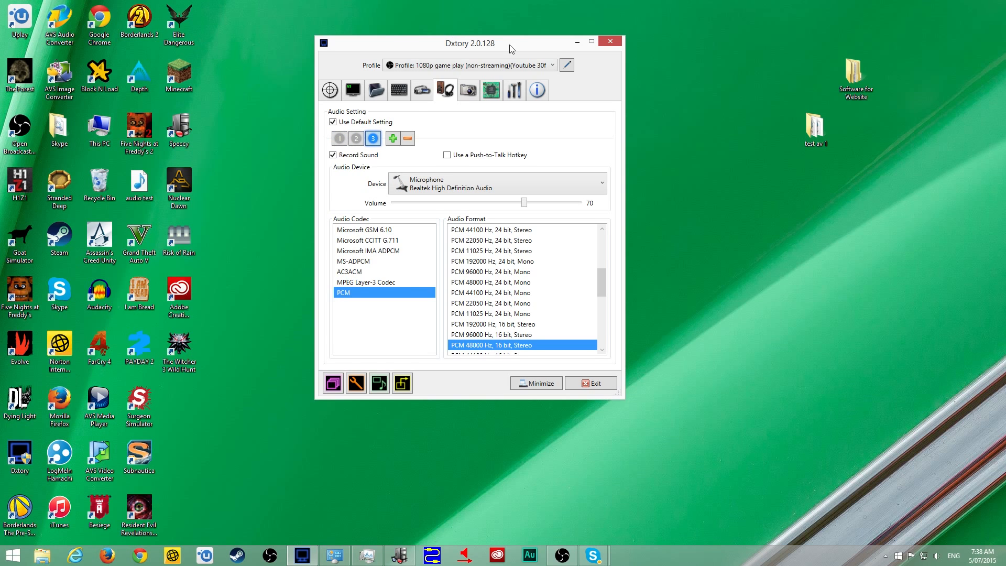
- Recheck which audio device each audio stream number records, leaving the microphone stream selected
{"action": "left_click_drag", "start_coordinate": [508, 45], "coordinate": [426, 72]}
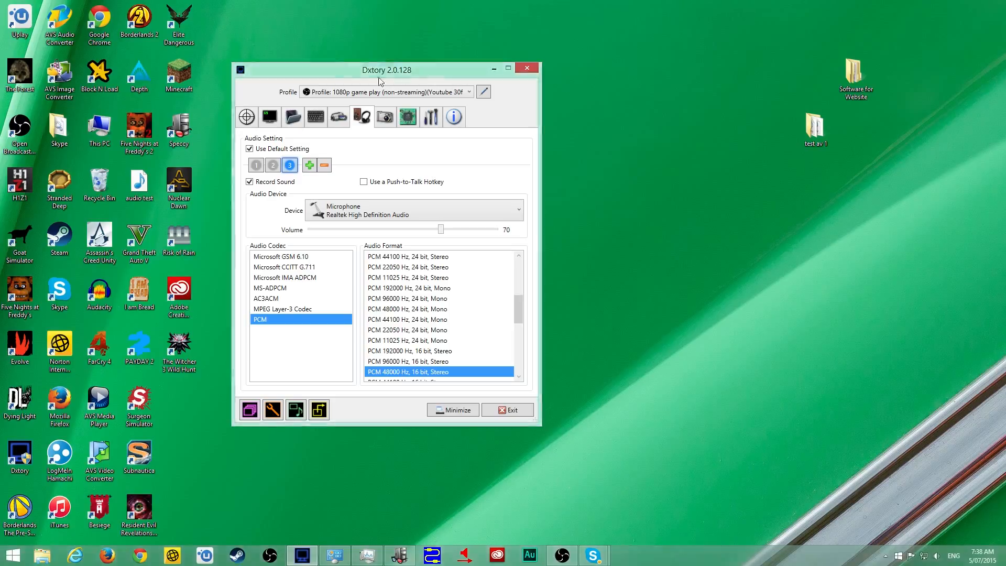
{"action": "left_click", "coordinate": [278, 167]}
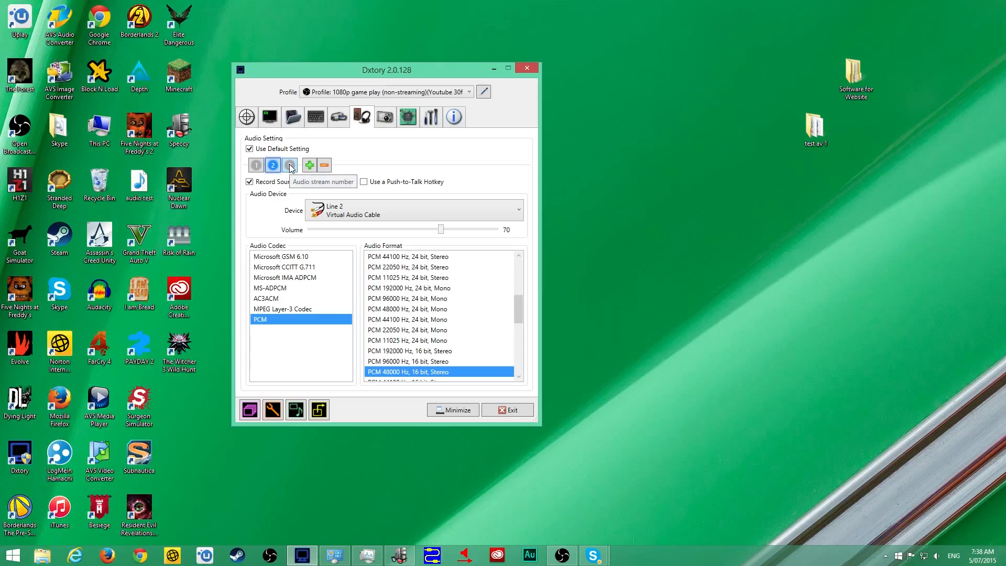
{"action": "left_click", "coordinate": [291, 166]}
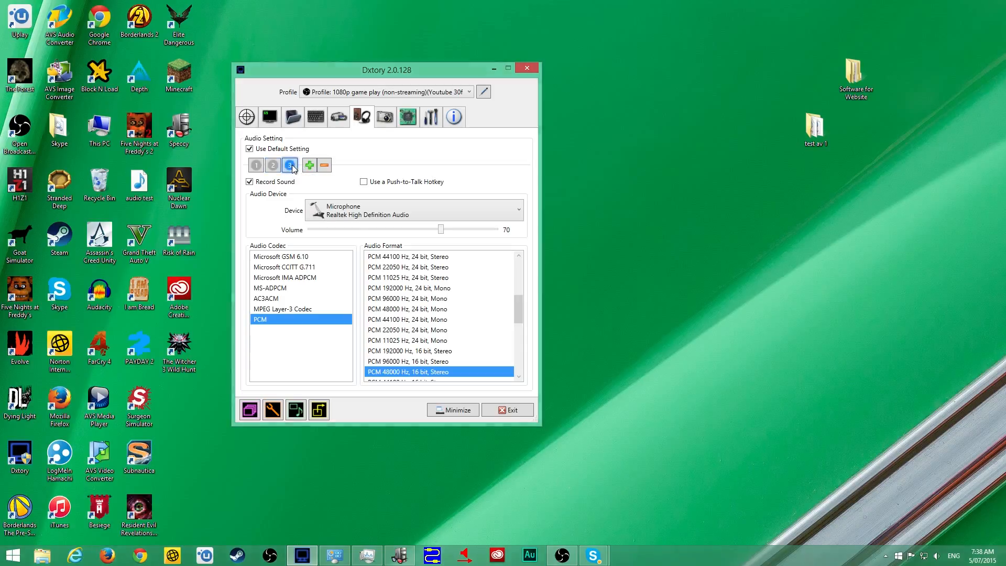
{"action": "left_click", "coordinate": [277, 166]}
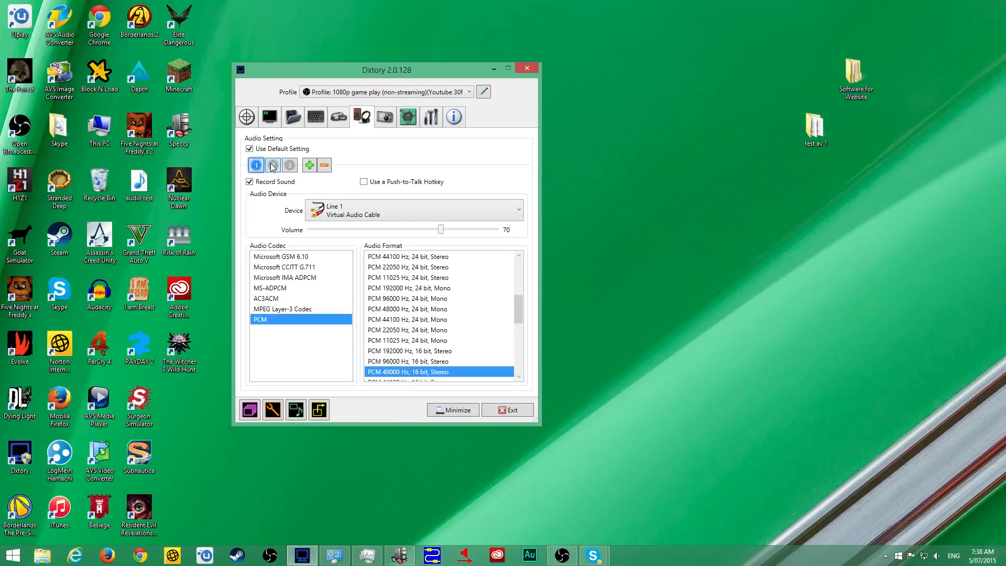
{"action": "left_click", "coordinate": [291, 166]}
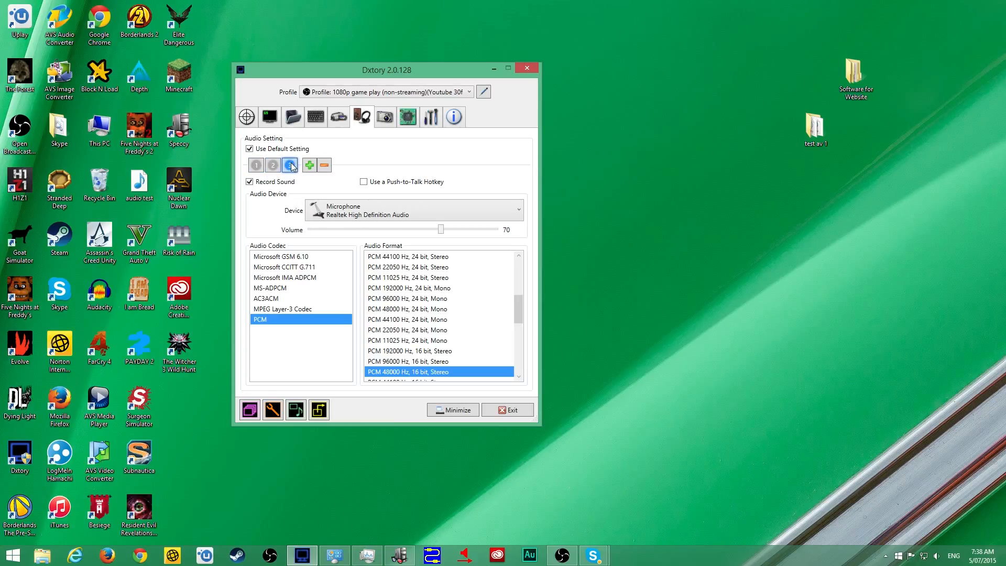
- Check the recording device list for audio track 3, keeping the Realtek microphone selected
{"action": "left_click", "coordinate": [400, 210]}
{"action": "left_click", "coordinate": [400, 208]}
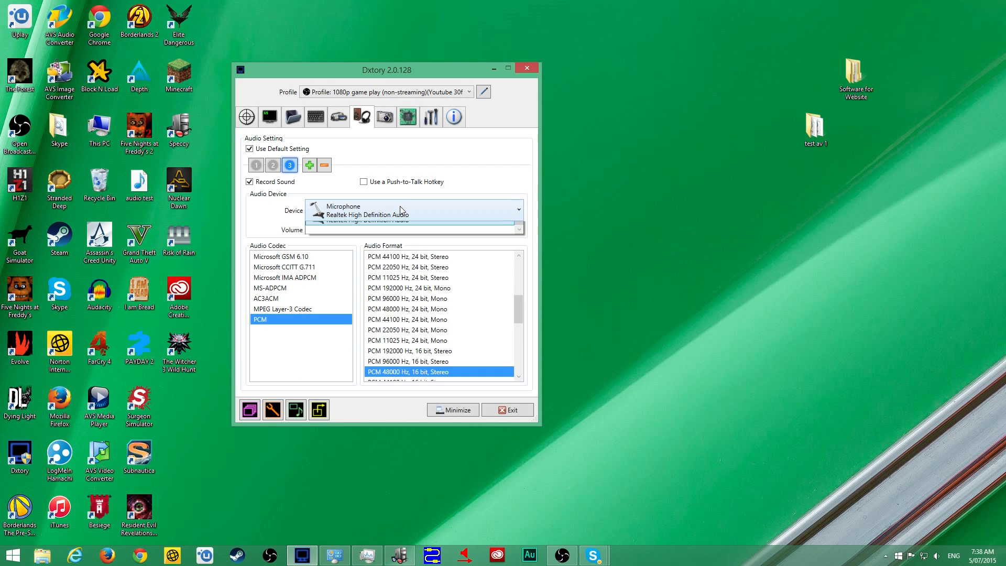
{"action": "left_click", "coordinate": [400, 208]}
{"action": "left_click", "coordinate": [400, 207]}
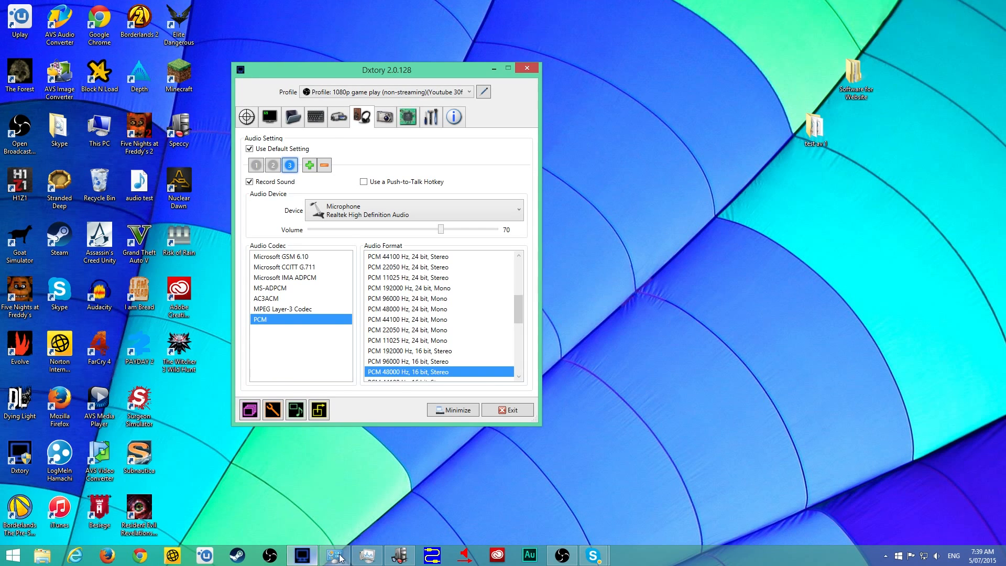
- Open the Windows Sound playback devices from Control Panel and show the Virtual Audio Cable entries beside the Dxtory audio settings
{"action": "left_click", "coordinate": [336, 559]}
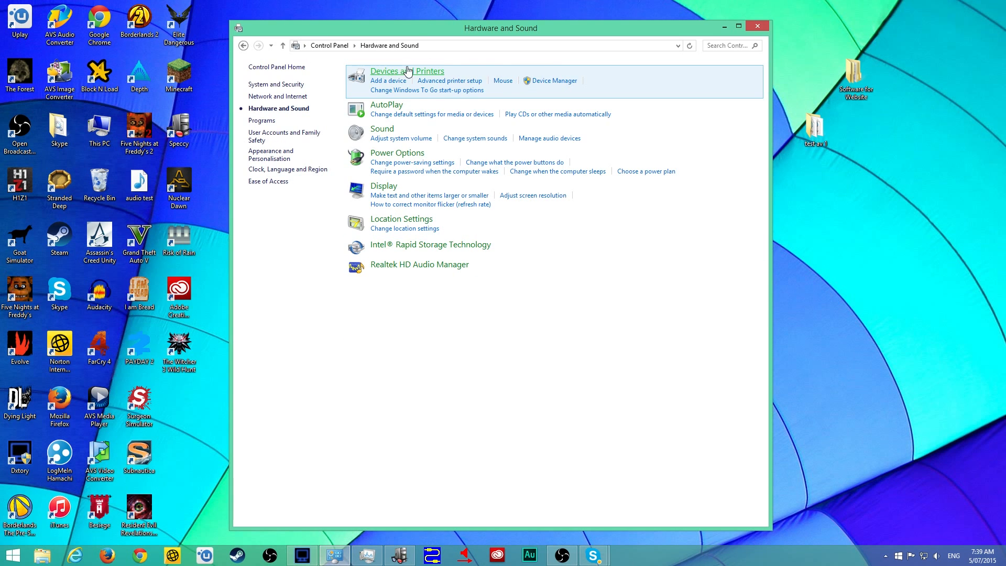
{"action": "left_click", "coordinate": [549, 142]}
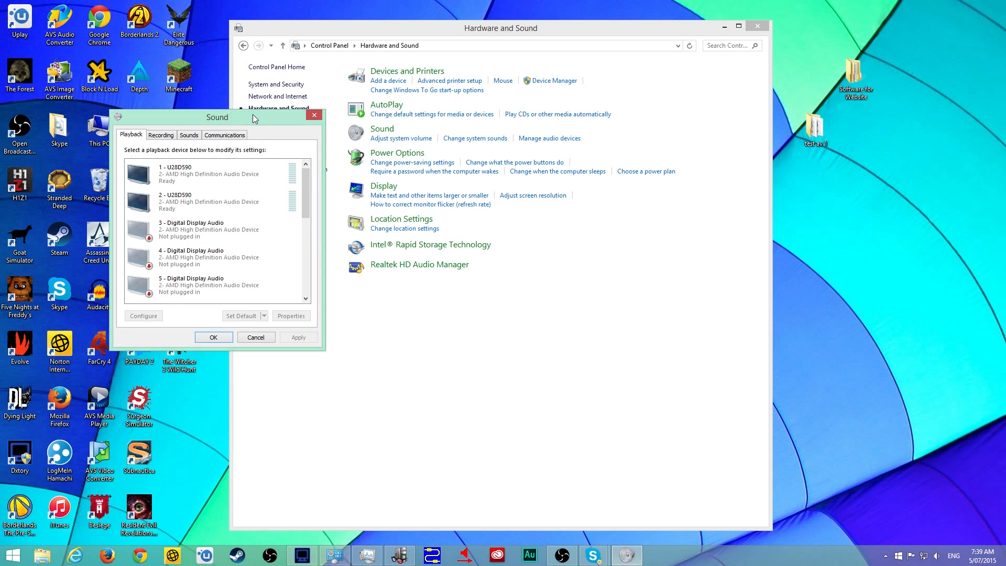
{"action": "left_click_drag", "start_coordinate": [253, 115], "coordinate": [616, 72]}
{"action": "scroll", "coordinate": [661, 141], "scroll_direction": "down", "scroll_amount": 1}
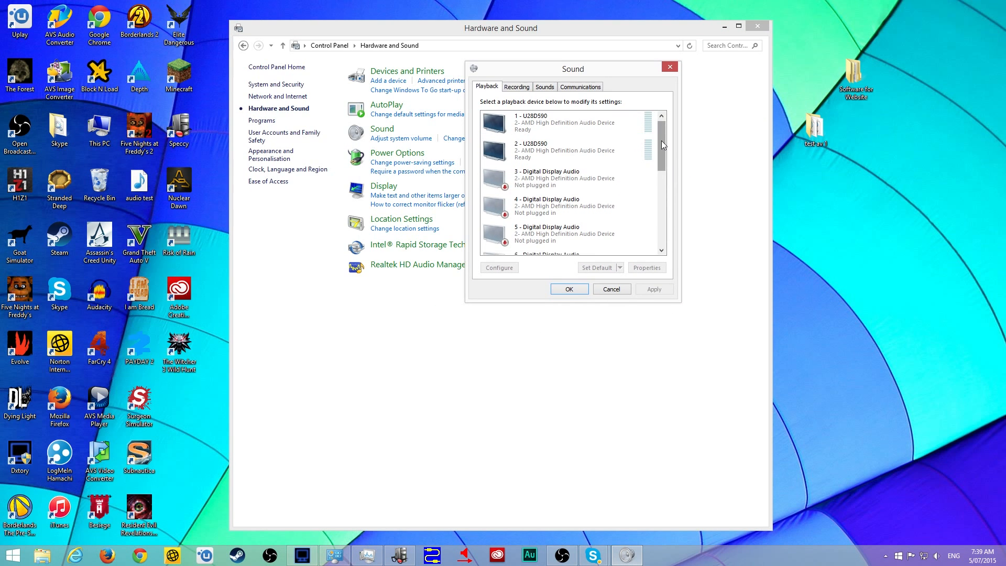
{"action": "scroll", "coordinate": [659, 143], "scroll_direction": "down", "scroll_amount": 3}
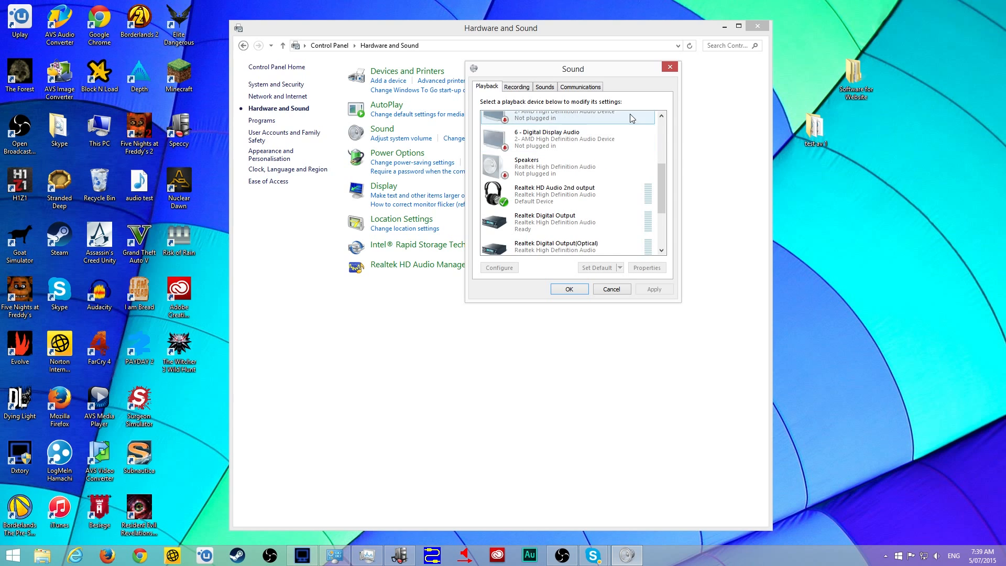
{"action": "scroll", "coordinate": [631, 121], "scroll_direction": "down", "scroll_amount": 2}
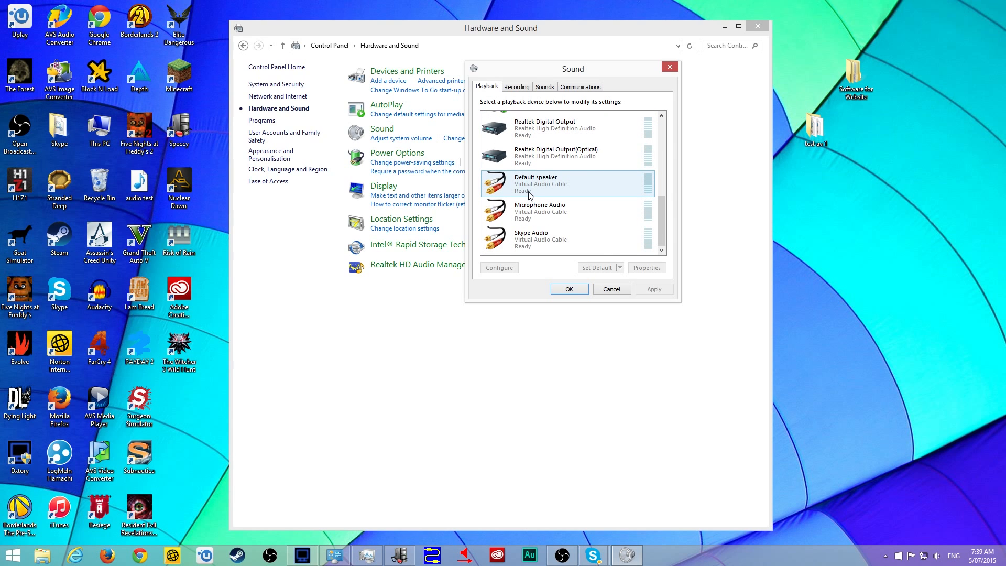
{"action": "left_click", "coordinate": [725, 26]}
{"action": "left_click_drag", "start_coordinate": [565, 76], "coordinate": [656, 61]}
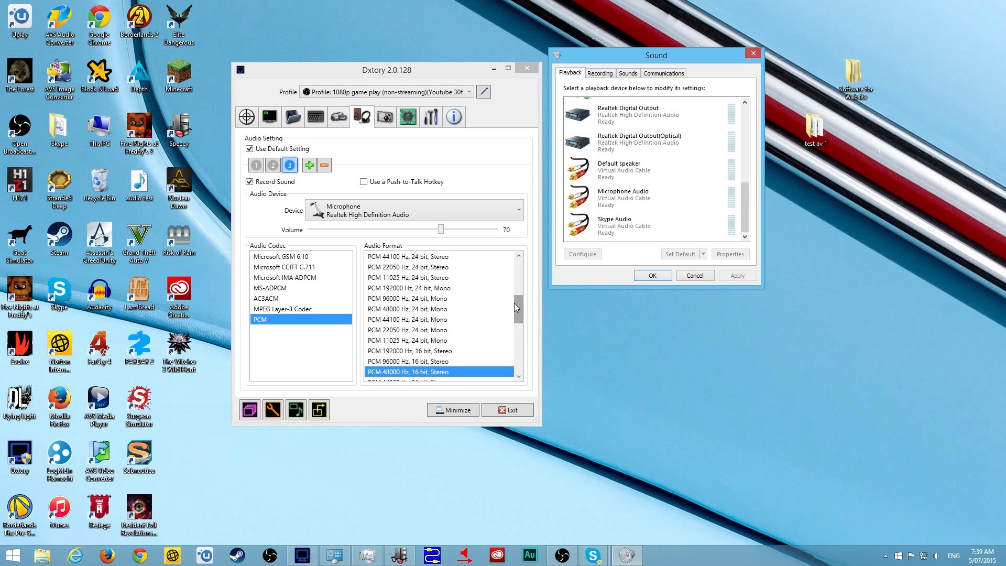
- Compare Dxtory's PCM audio format with the sample rate range in Virtual Audio Cable Control Panel, keeping 48000 as maximum, and put that window away
{"action": "left_click_drag", "start_coordinate": [517, 304], "coordinate": [548, 322]}
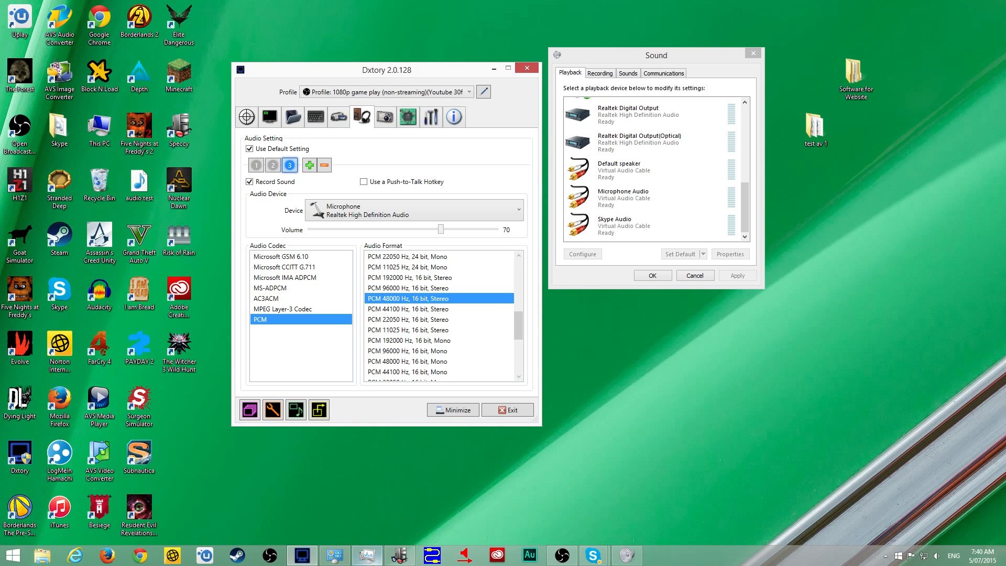
{"action": "mouse_move", "coordinate": [396, 558]}
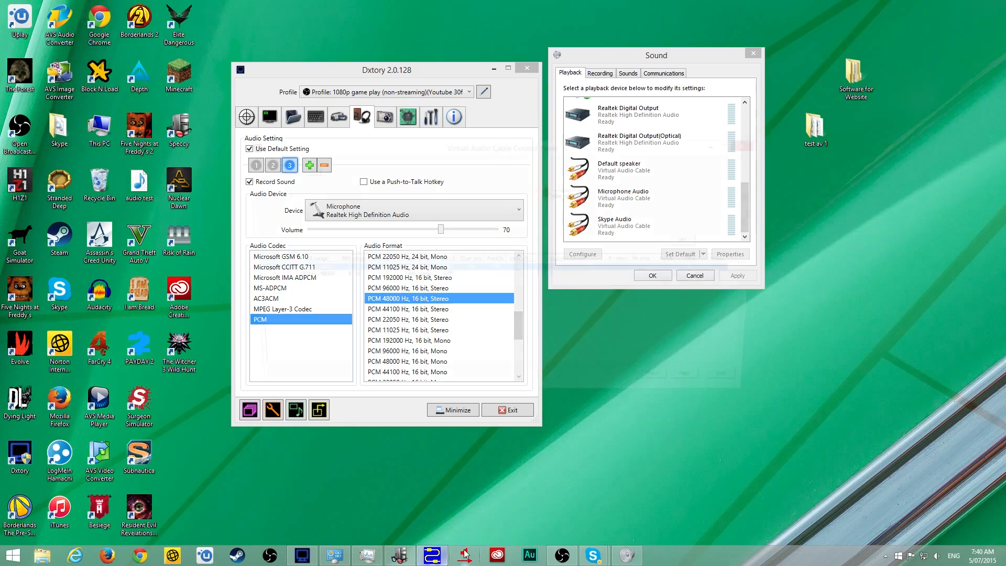
{"action": "left_click", "coordinate": [432, 555]}
{"action": "left_click_drag", "start_coordinate": [567, 147], "coordinate": [643, 154]}
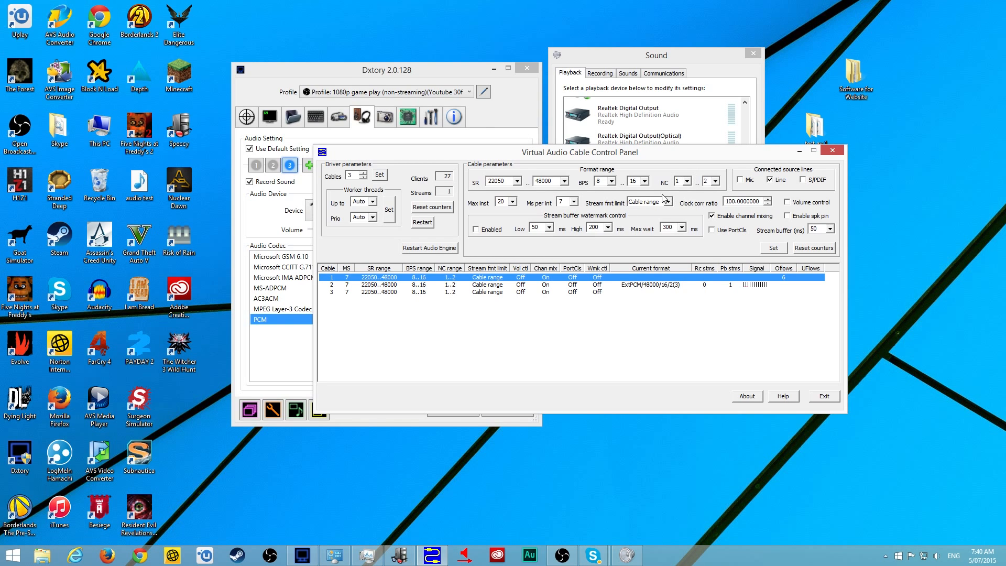
{"action": "left_click", "coordinate": [565, 181]}
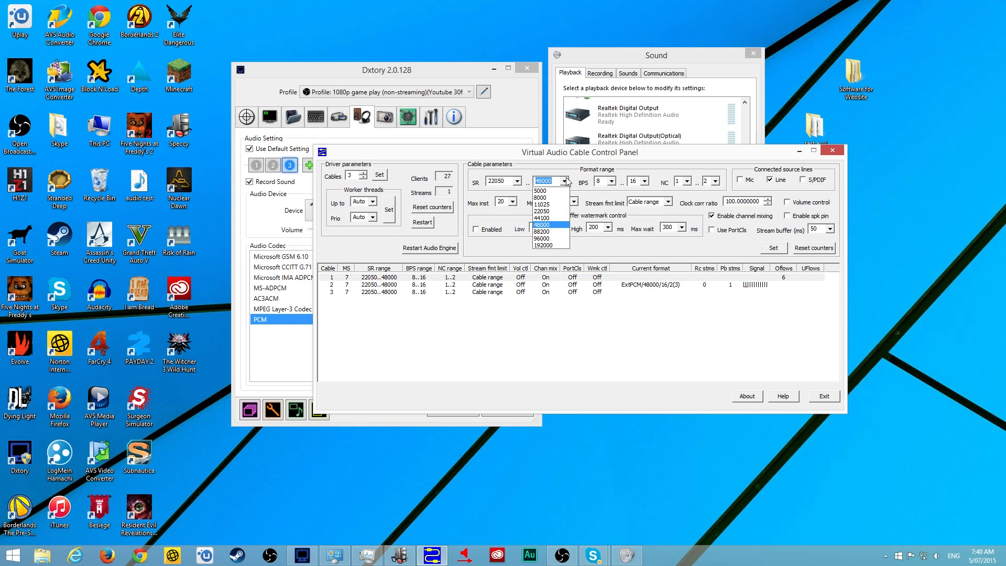
{"action": "left_click", "coordinate": [566, 180]}
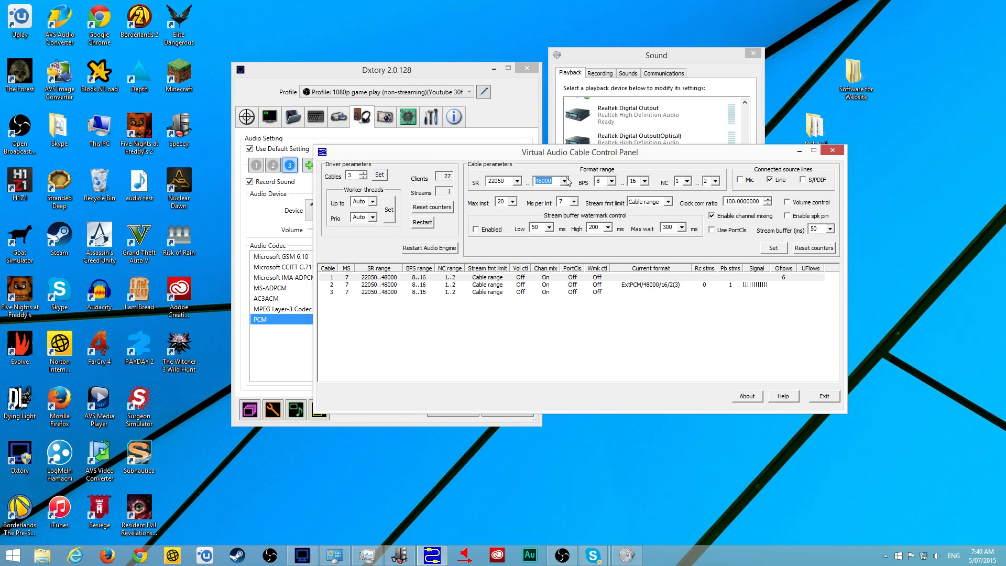
{"action": "left_click_drag", "start_coordinate": [571, 157], "coordinate": [565, 130]}
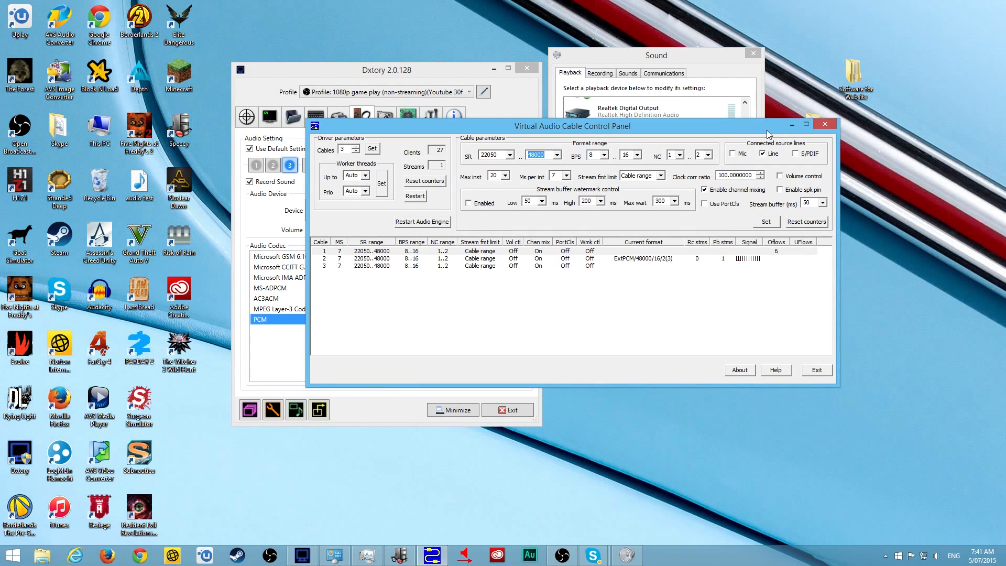
{"action": "left_click_drag", "start_coordinate": [766, 134], "coordinate": [713, 137]}
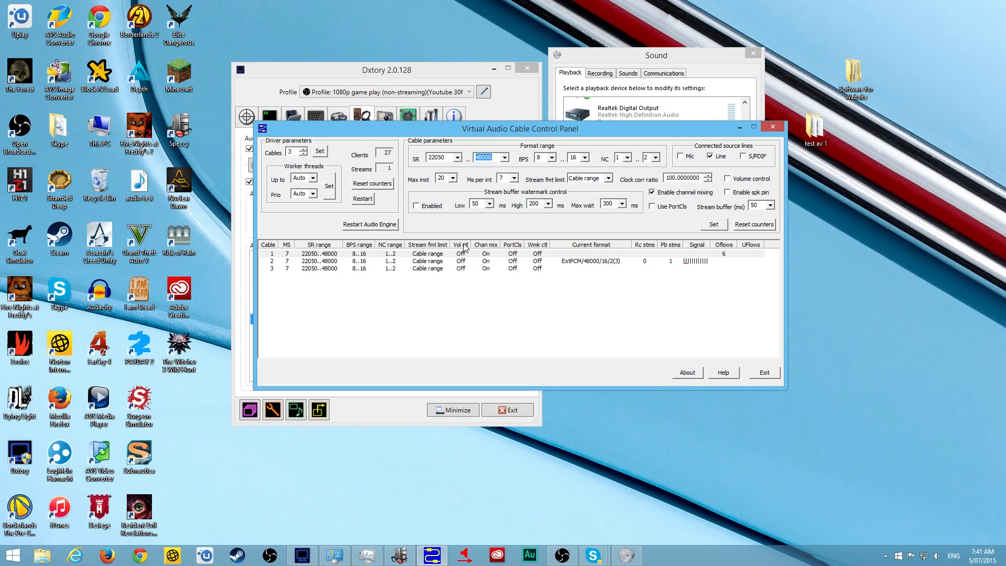
{"action": "left_click_drag", "start_coordinate": [634, 129], "coordinate": [593, 213]}
{"action": "left_click", "coordinate": [734, 209]}
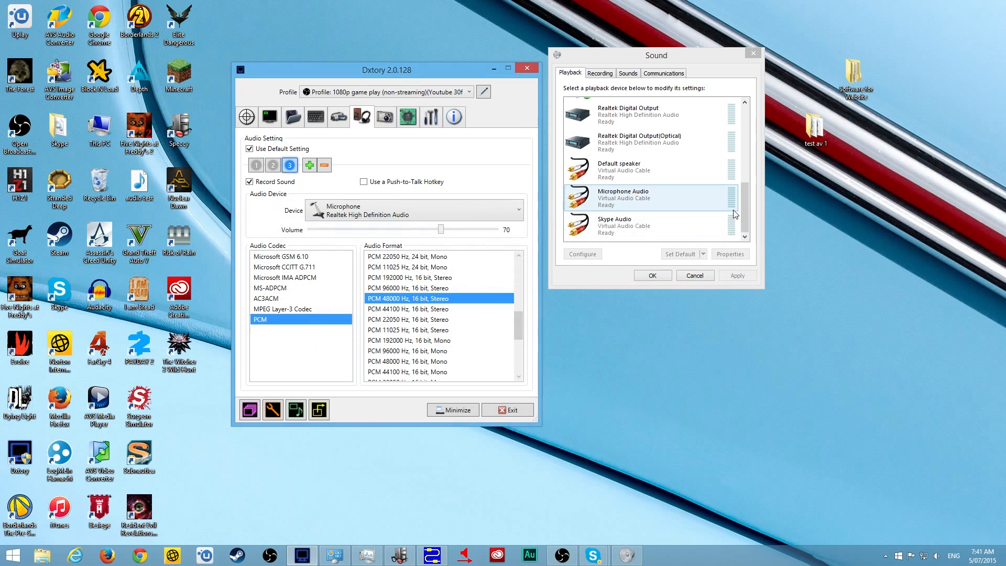
- Go through the Microphone Audio, Default speaker and Skype Audio playback devices, leaving Default speaker selected
{"action": "left_click", "coordinate": [681, 207]}
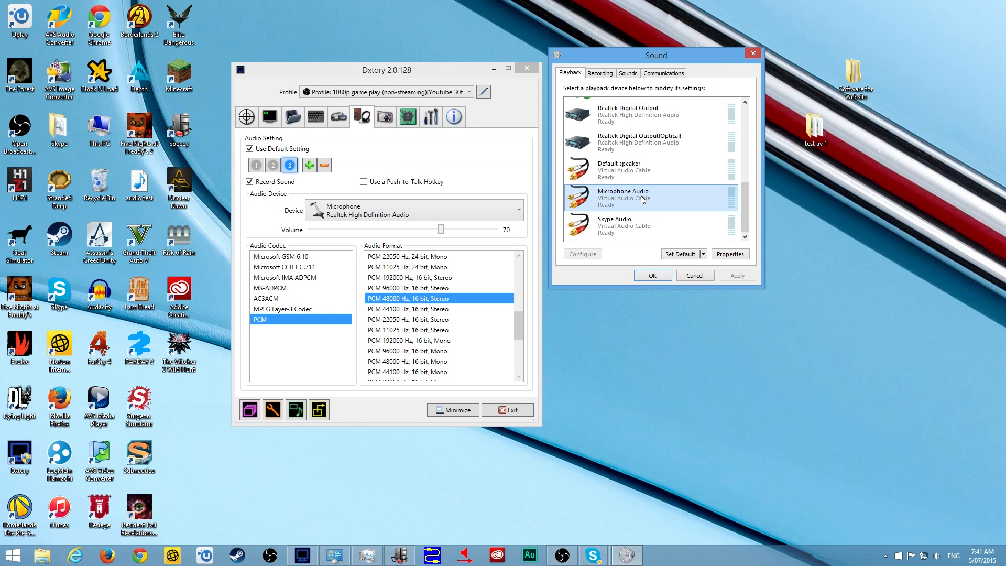
{"action": "left_click", "coordinate": [628, 173]}
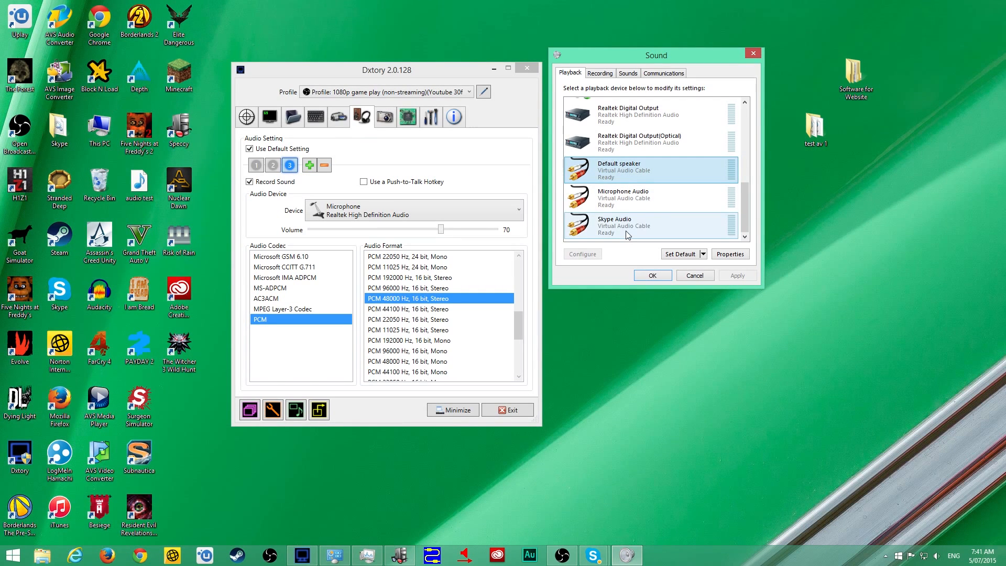
{"action": "left_click", "coordinate": [627, 234]}
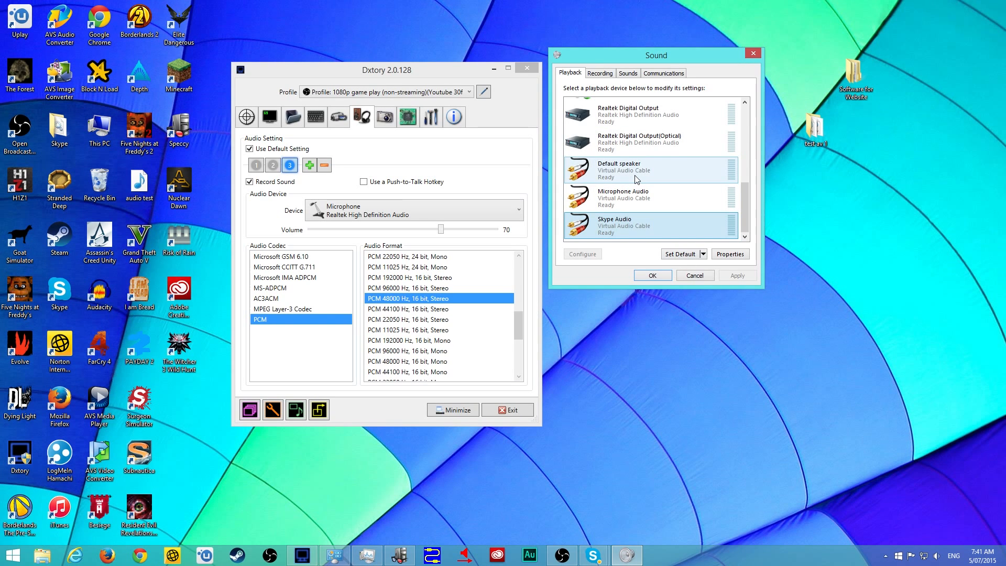
{"action": "left_click", "coordinate": [637, 180]}
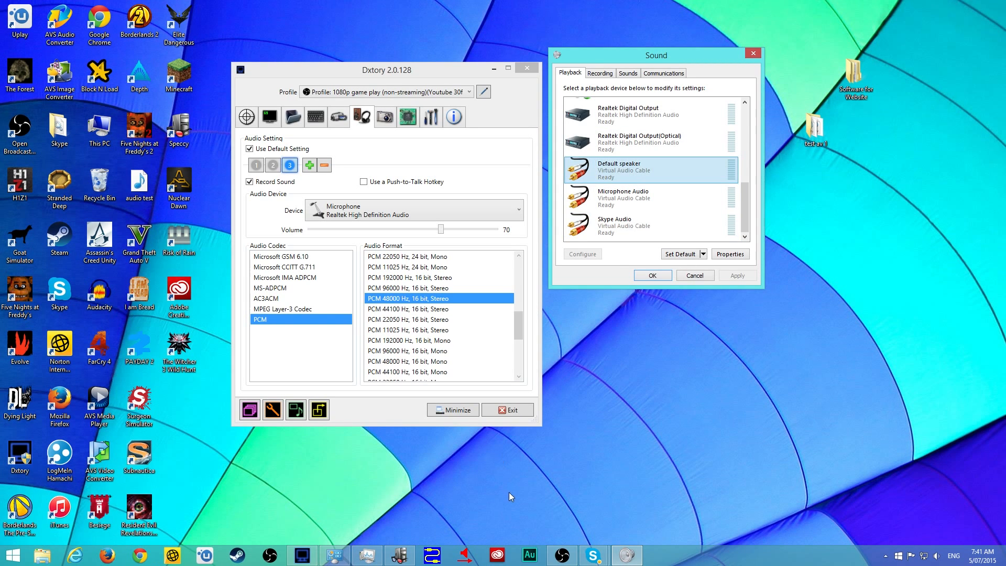
- Glance at the Audio Repeater settings, close that window and return to the Virtual Audio Cable playback devices
{"action": "left_click", "coordinate": [465, 555]}
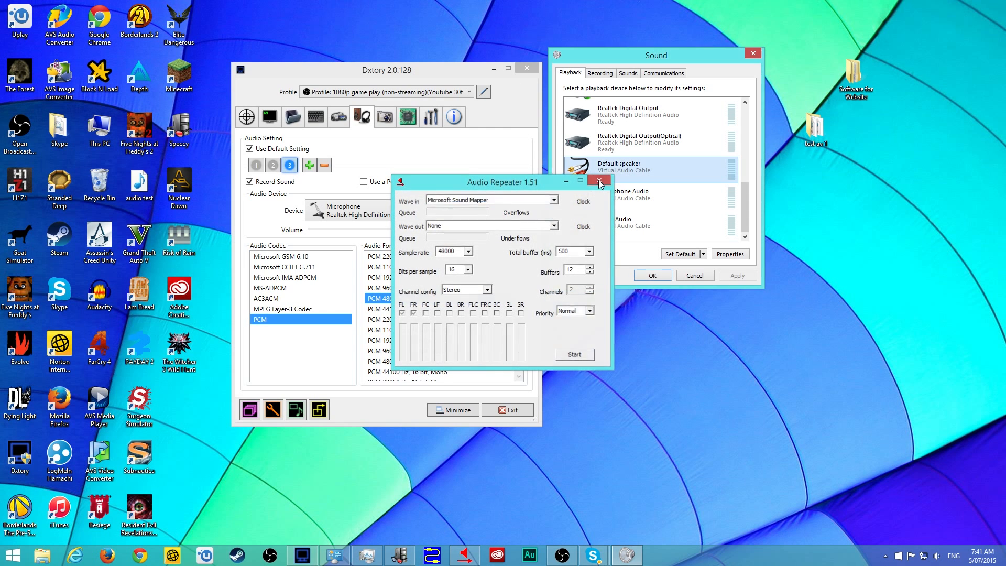
{"action": "left_click", "coordinate": [599, 180]}
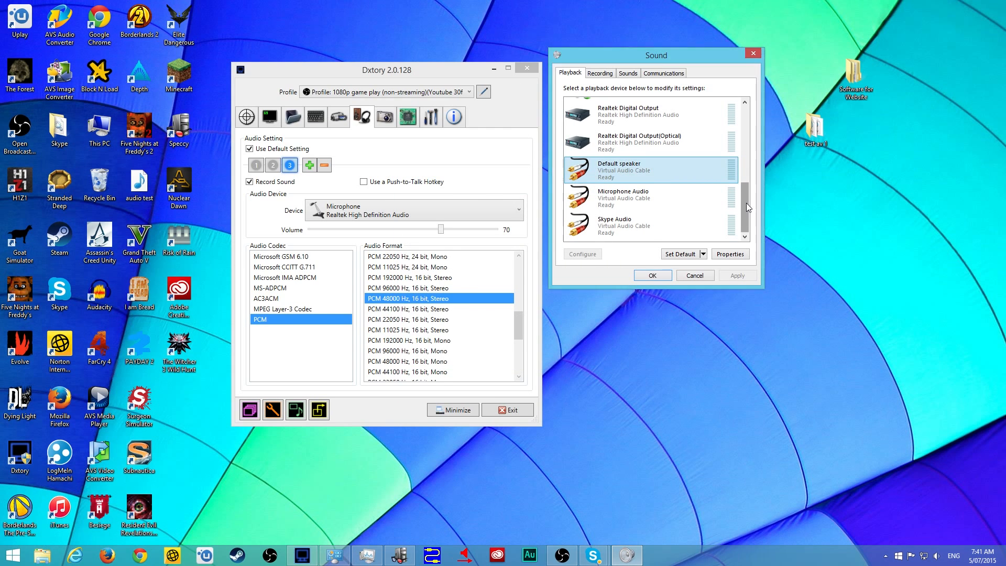
{"action": "mouse_move", "coordinate": [746, 203]}
{"action": "left_mouse_down"}
{"action": "mouse_move", "coordinate": [746, 181]}
{"action": "mouse_move", "coordinate": [747, 199]}
{"action": "left_mouse_up"}
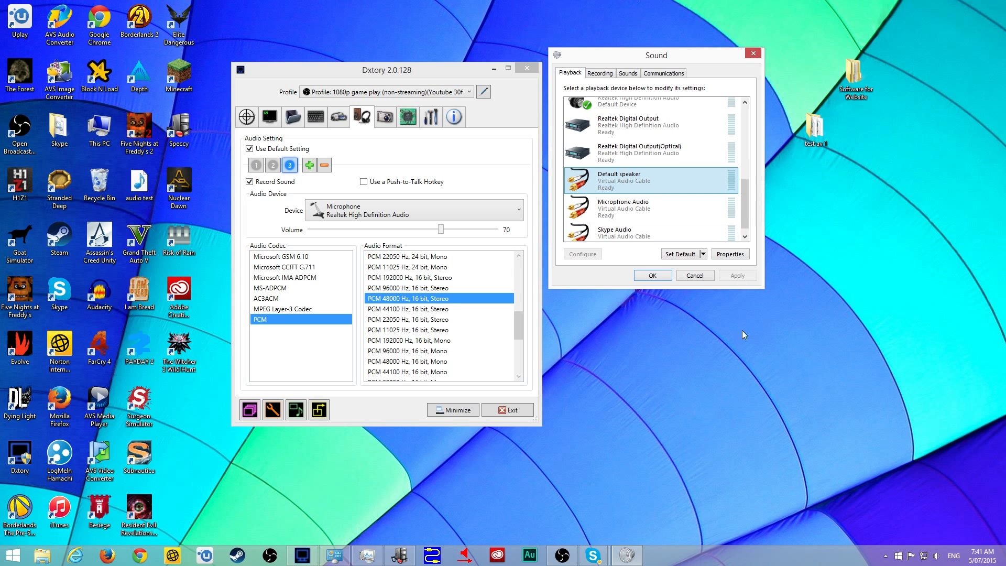
- Switch to the Skype options and examine the microphone and speaker devices in the audio settings
{"action": "left_click", "coordinate": [593, 555]}
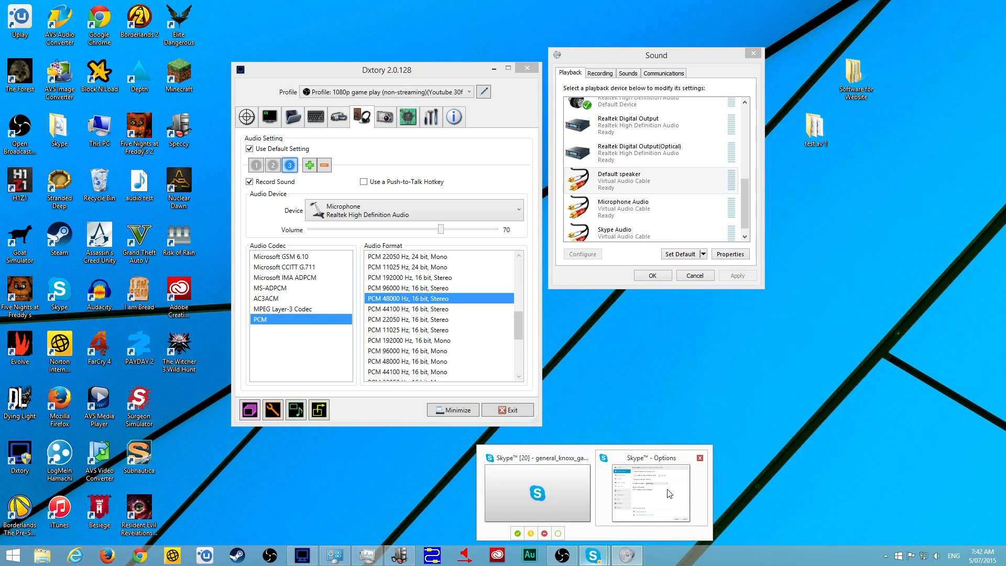
{"action": "left_click", "coordinate": [668, 490]}
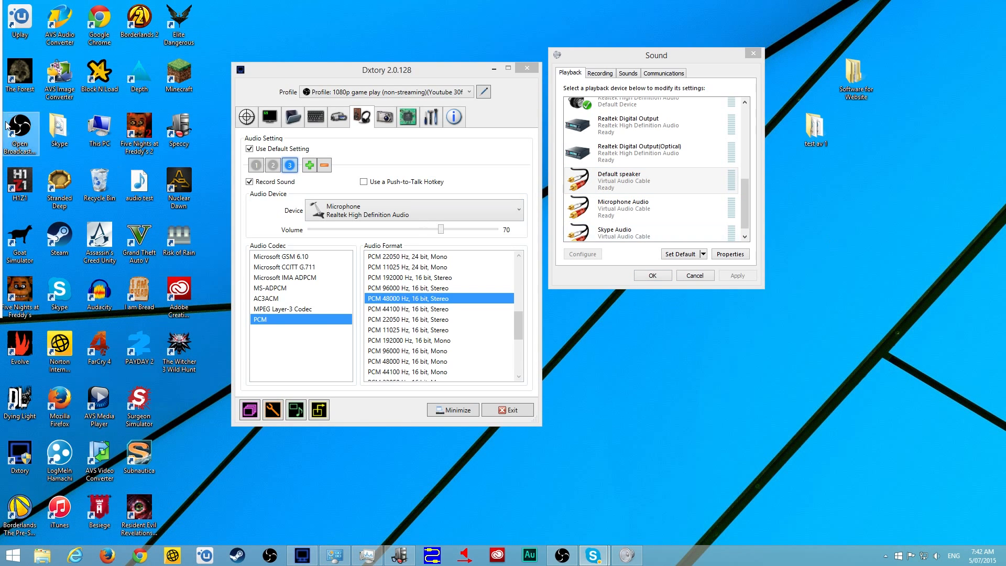
{"action": "left_click_drag", "start_coordinate": [1, 7], "coordinate": [741, 125]}
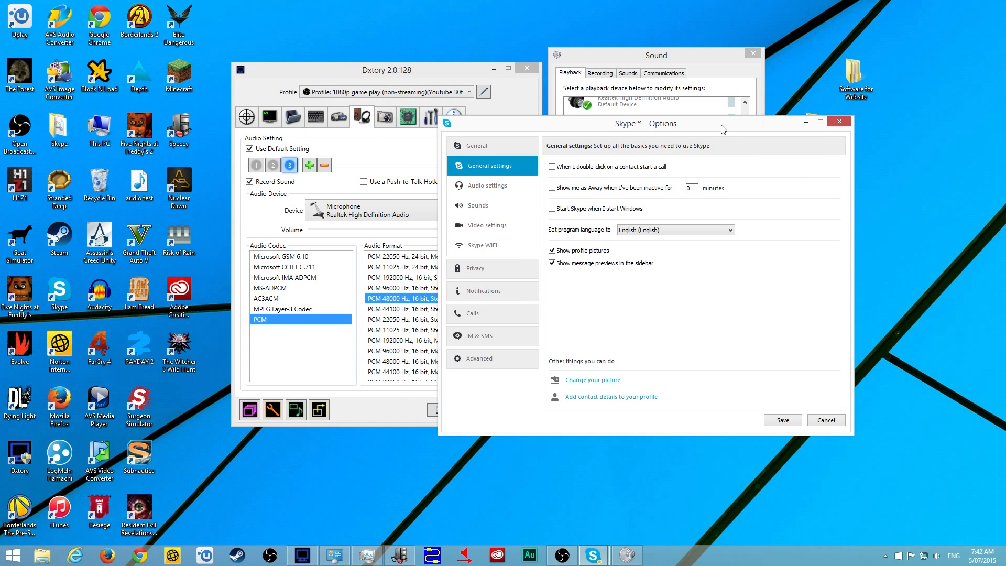
{"action": "left_click_drag", "start_coordinate": [689, 126], "coordinate": [661, 113]}
{"action": "left_click", "coordinate": [470, 194]}
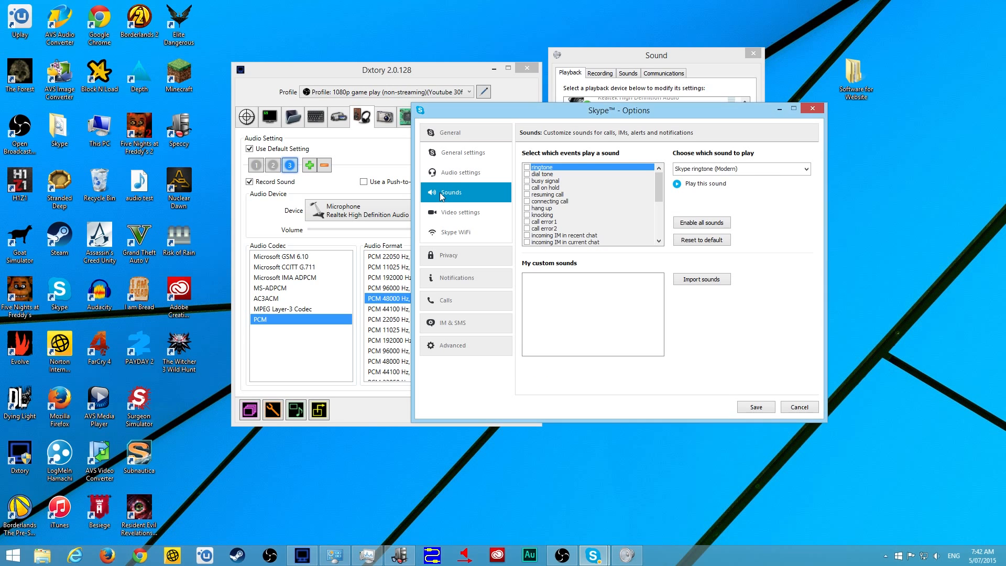
{"action": "left_click", "coordinate": [460, 173]}
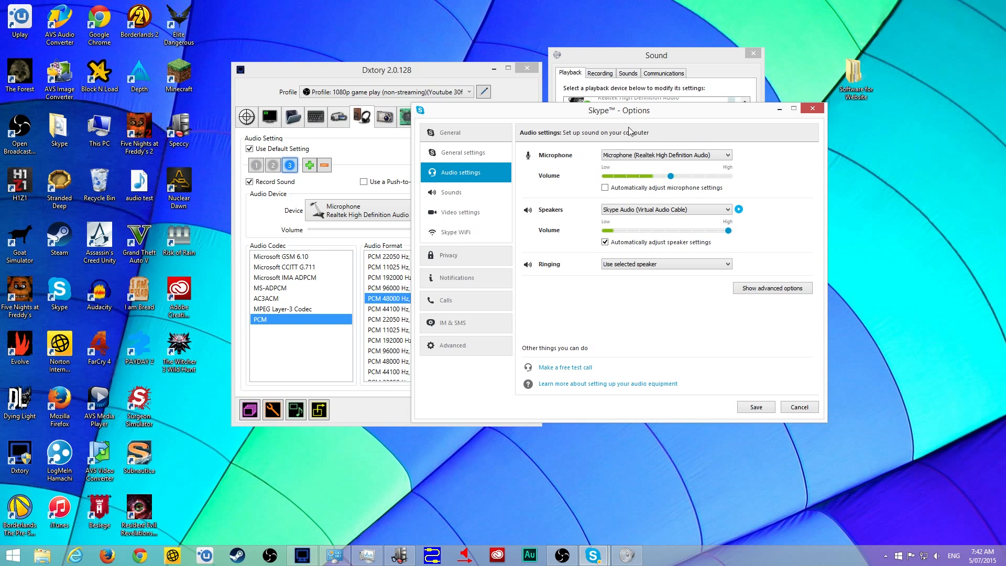
- Turn Skype's automatic microphone adjustment on and back off
{"action": "left_click_drag", "start_coordinate": [712, 118], "coordinate": [642, 97]}
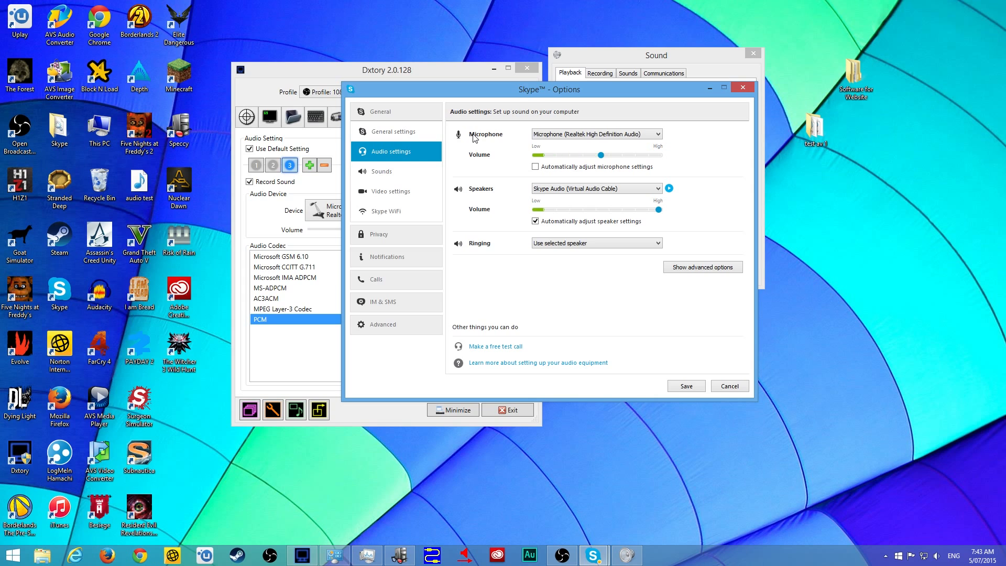
{"action": "left_click", "coordinate": [535, 167]}
{"action": "left_click", "coordinate": [536, 167]}
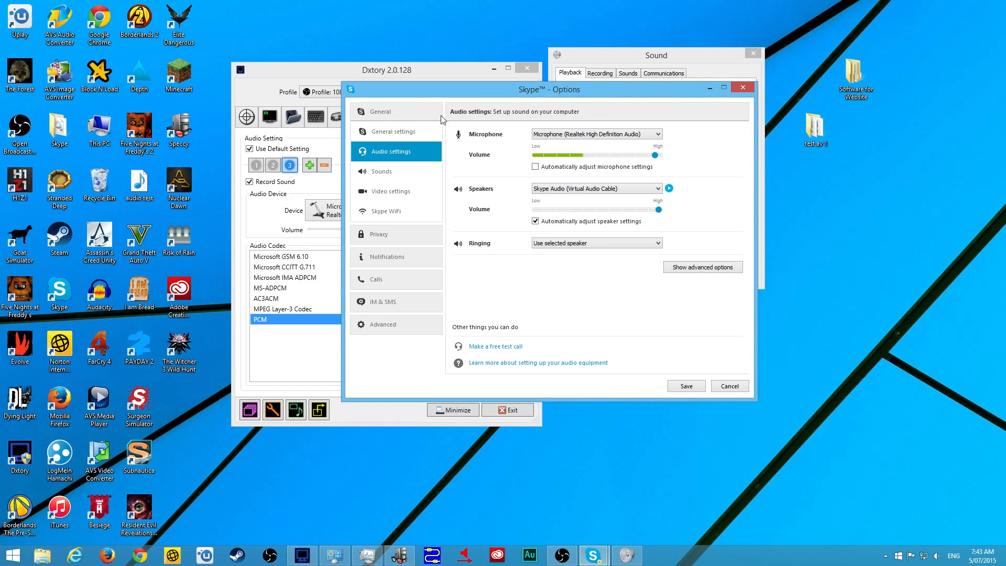
- Bring the Windows Sound dialog in front of the Skype options and look through the playback devices for the default output
{"action": "left_click", "coordinate": [627, 555]}
{"action": "left_click", "coordinate": [629, 561]}
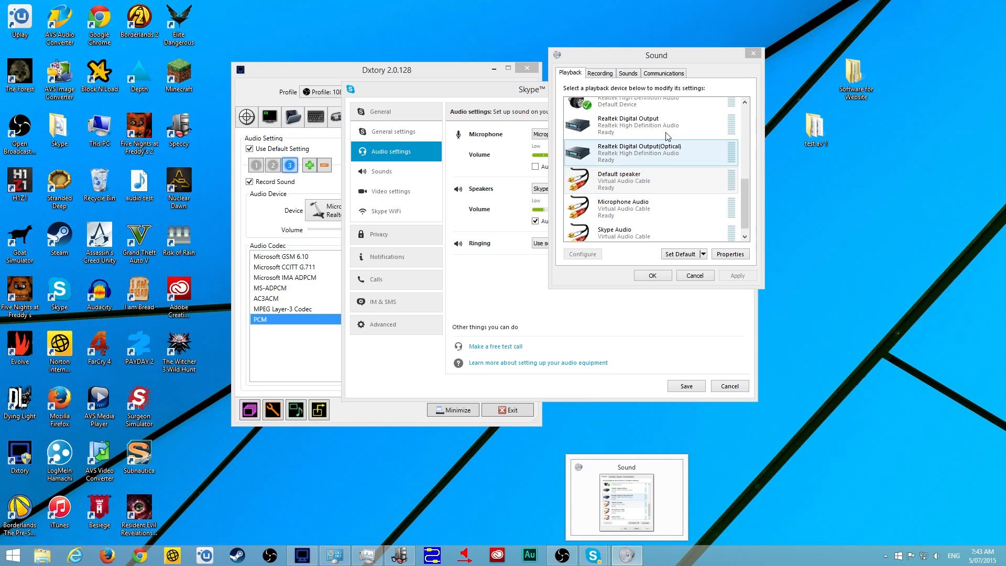
{"action": "left_click_drag", "start_coordinate": [707, 54], "coordinate": [548, 250]}
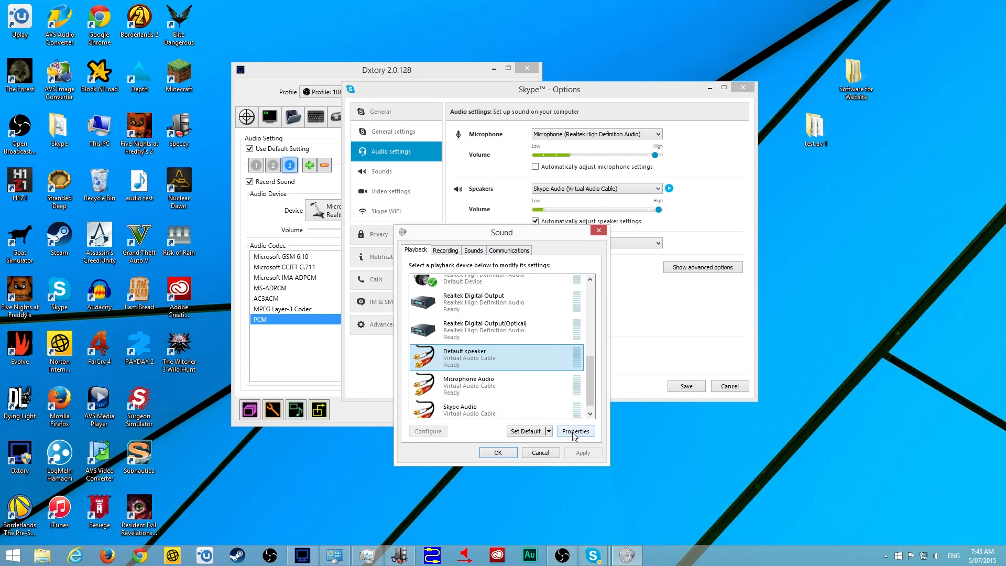
{"action": "scroll", "coordinate": [576, 351], "scroll_direction": "up", "scroll_amount": 2}
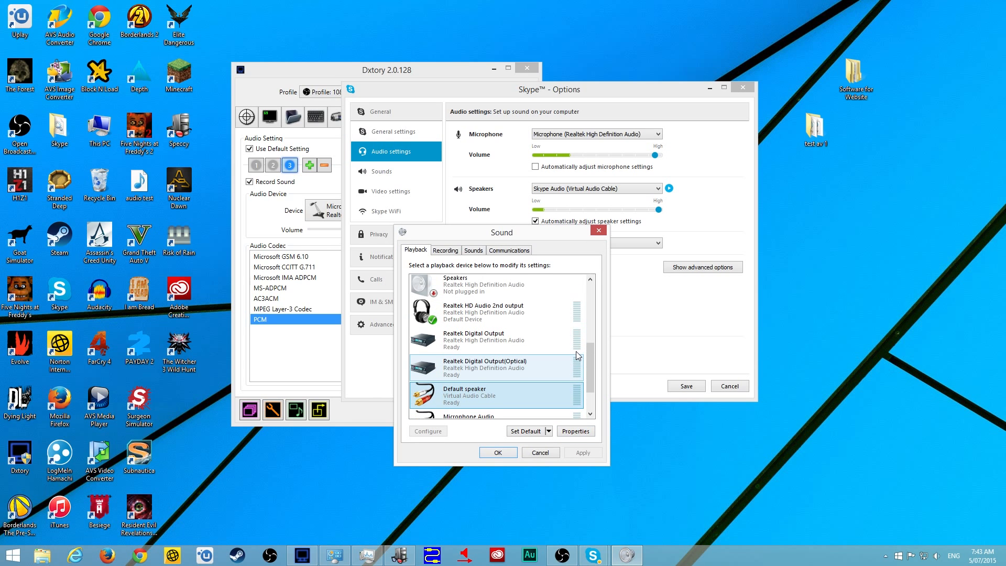
{"action": "scroll", "coordinate": [577, 351], "scroll_direction": "up", "scroll_amount": 5}
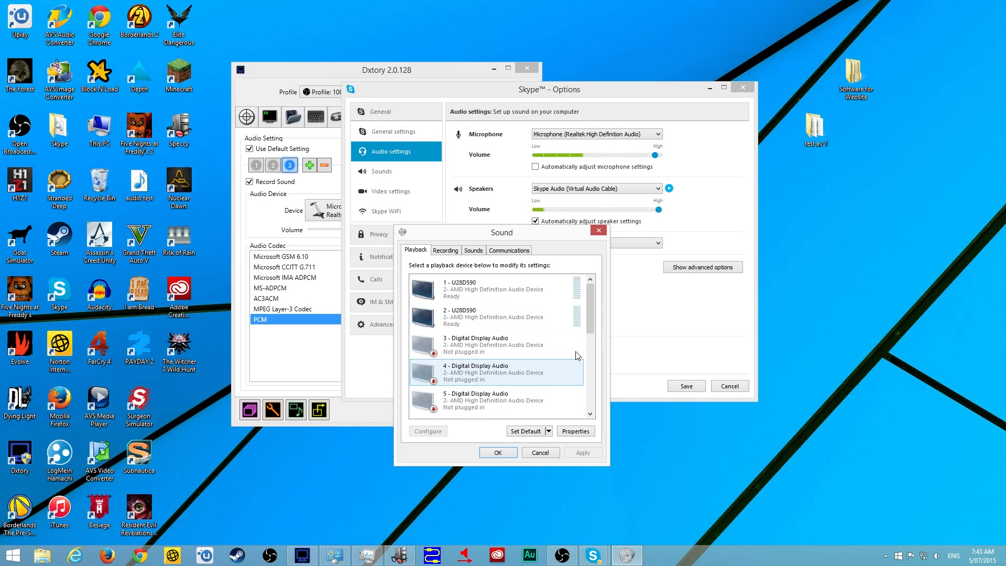
{"action": "scroll", "coordinate": [577, 356], "scroll_direction": "down", "scroll_amount": 3}
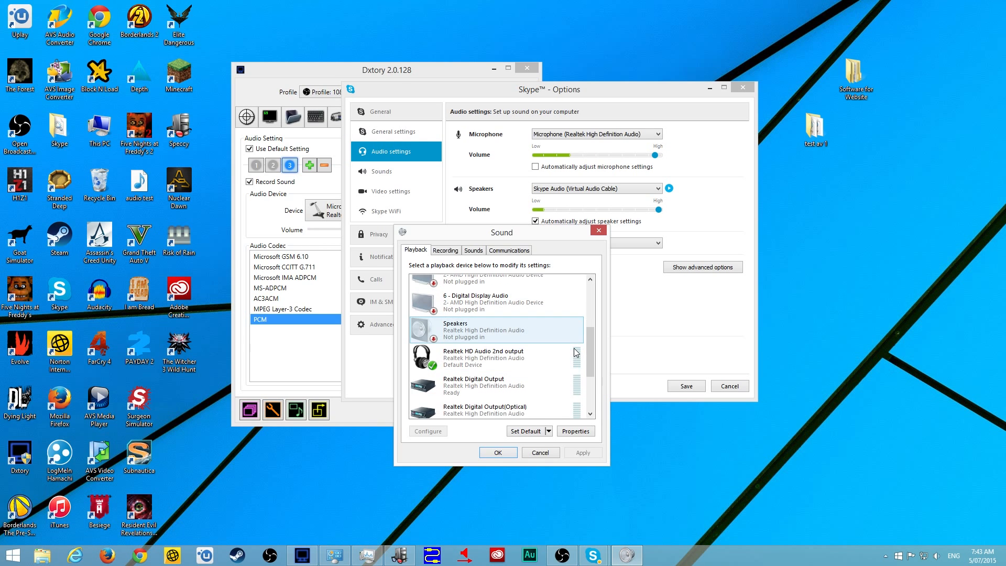
- Examine the general, levels and enhancements settings of the Realtek HD Audio 2nd output playback device, and close its properties
{"action": "scroll", "coordinate": [536, 371], "scroll_direction": "down", "scroll_amount": 1}
{"action": "left_click", "coordinate": [514, 352]}
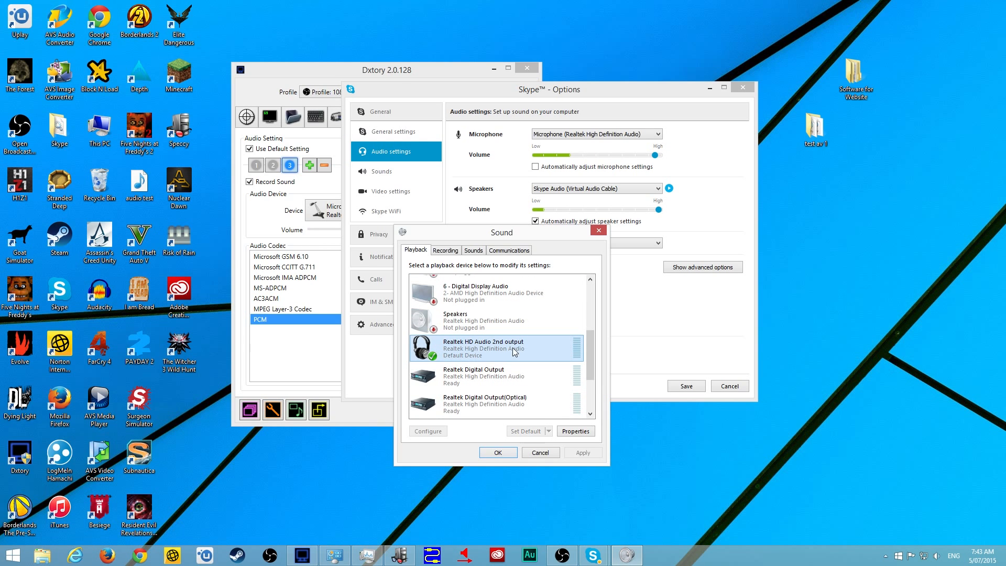
{"action": "left_click", "coordinate": [575, 431]}
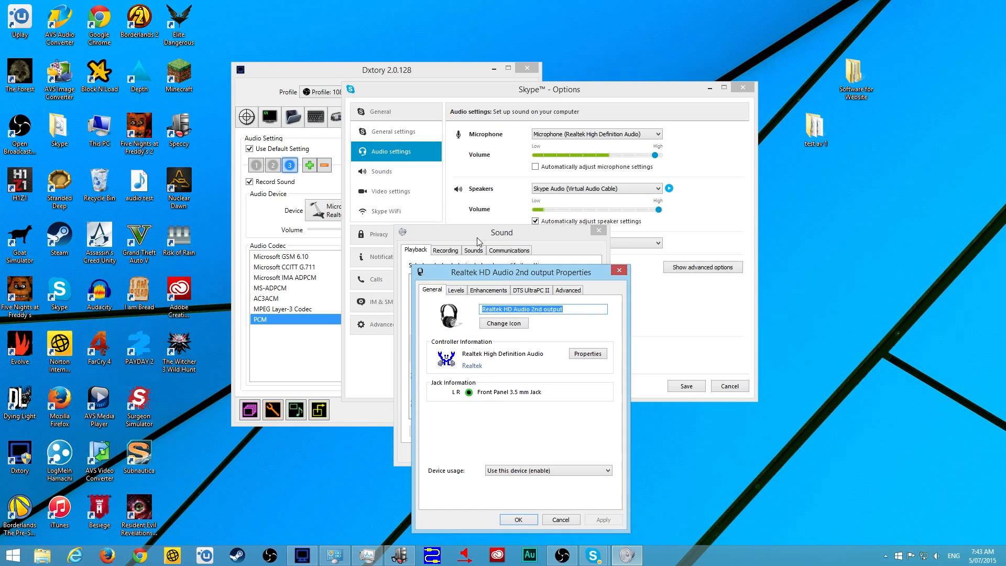
{"action": "left_click", "coordinate": [456, 291]}
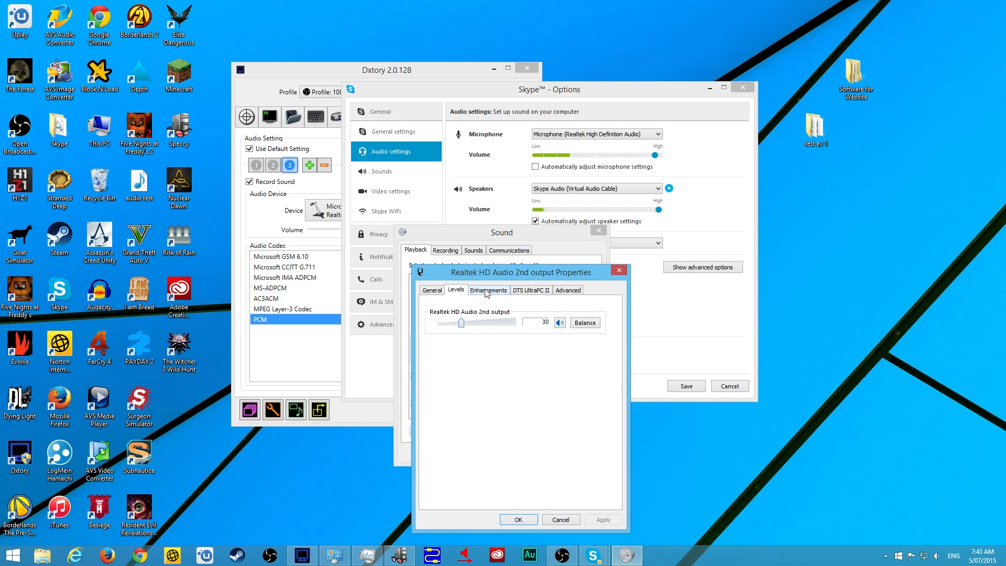
{"action": "left_click", "coordinate": [530, 290]}
{"action": "left_click", "coordinate": [470, 291]}
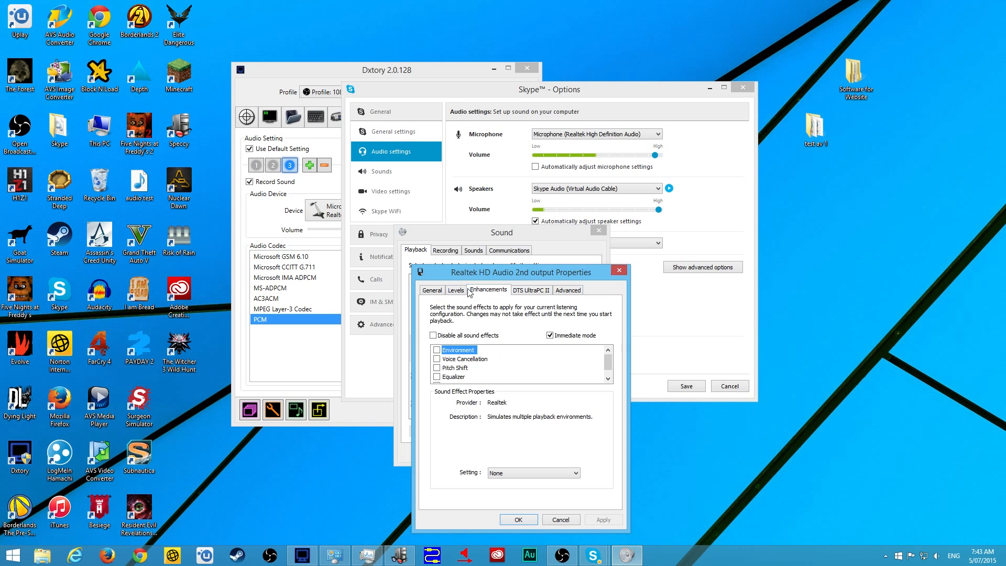
{"action": "left_click", "coordinate": [455, 291]}
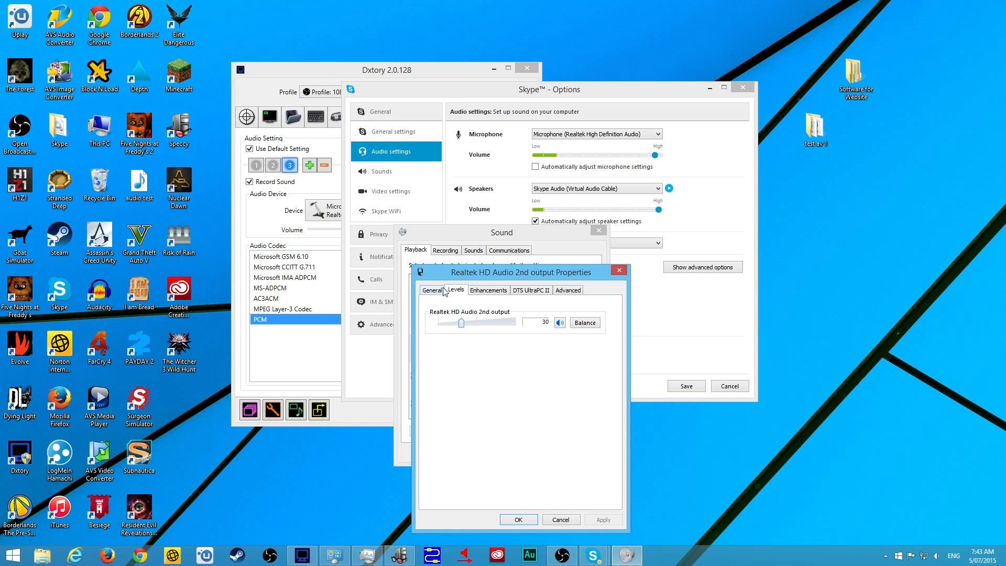
{"action": "left_click", "coordinate": [443, 290]}
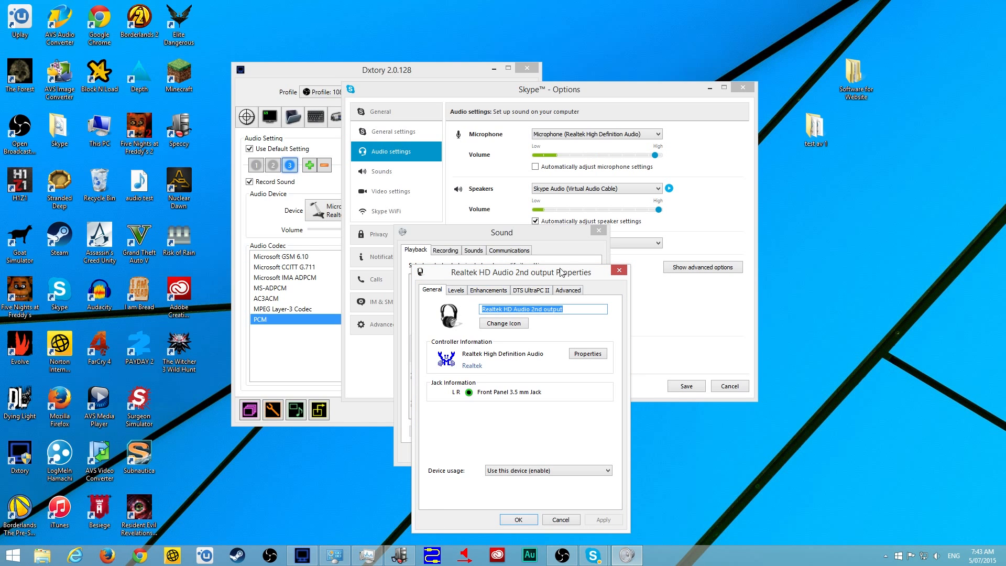
{"action": "left_click_drag", "start_coordinate": [560, 273], "coordinate": [774, 185]}
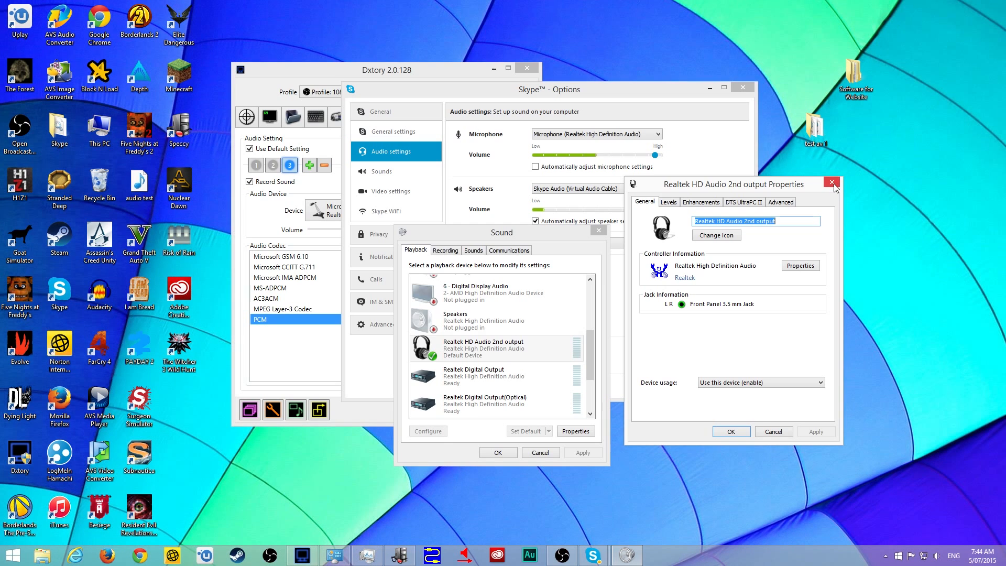
{"action": "left_click", "coordinate": [833, 183]}
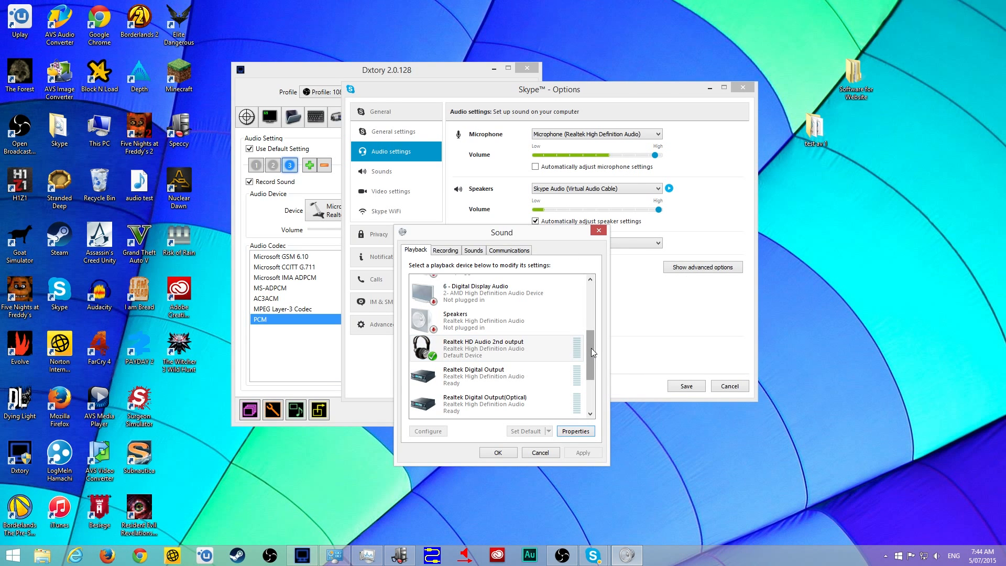
- Switch to Audio Repeater, place it and the Sound dialog side by side, and set Wave in to Line 1 (Virtual Audio Cable)
{"action": "left_click_drag", "start_coordinate": [591, 344], "coordinate": [588, 379]}
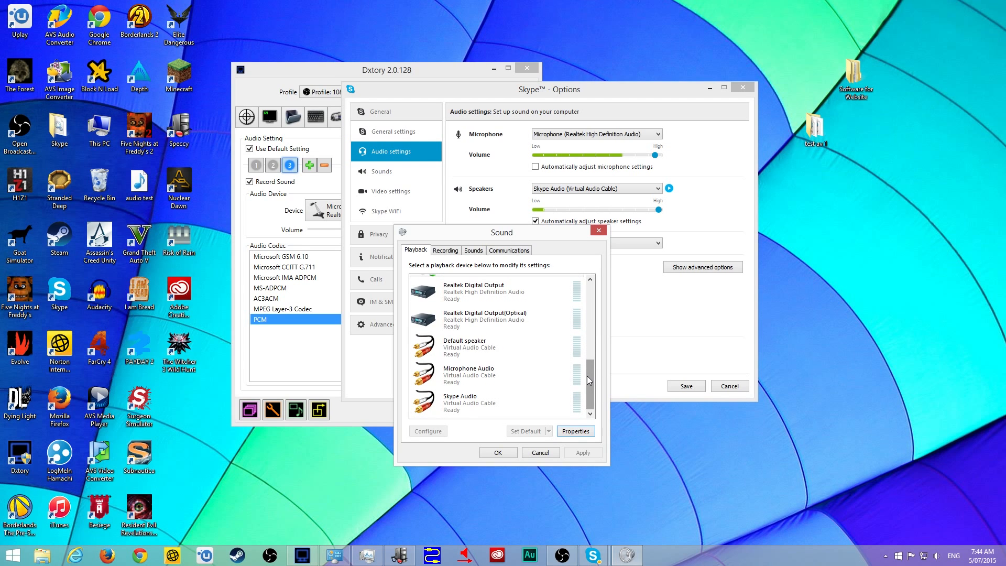
{"action": "left_click", "coordinate": [469, 558]}
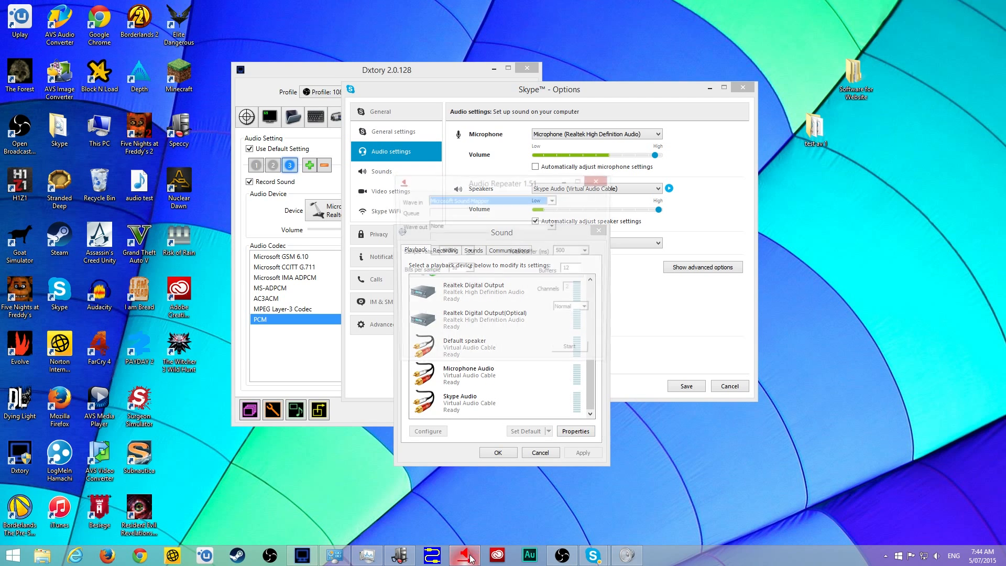
{"action": "left_click_drag", "start_coordinate": [524, 187], "coordinate": [902, 118]}
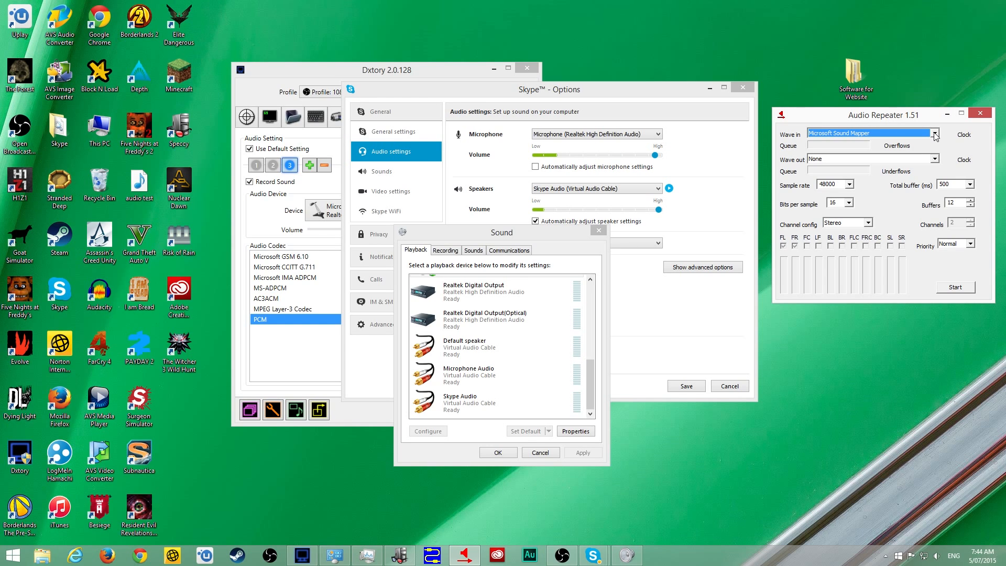
{"action": "left_click", "coordinate": [936, 137]}
{"action": "left_click", "coordinate": [936, 135]}
{"action": "left_click_drag", "start_coordinate": [504, 232], "coordinate": [576, 193]}
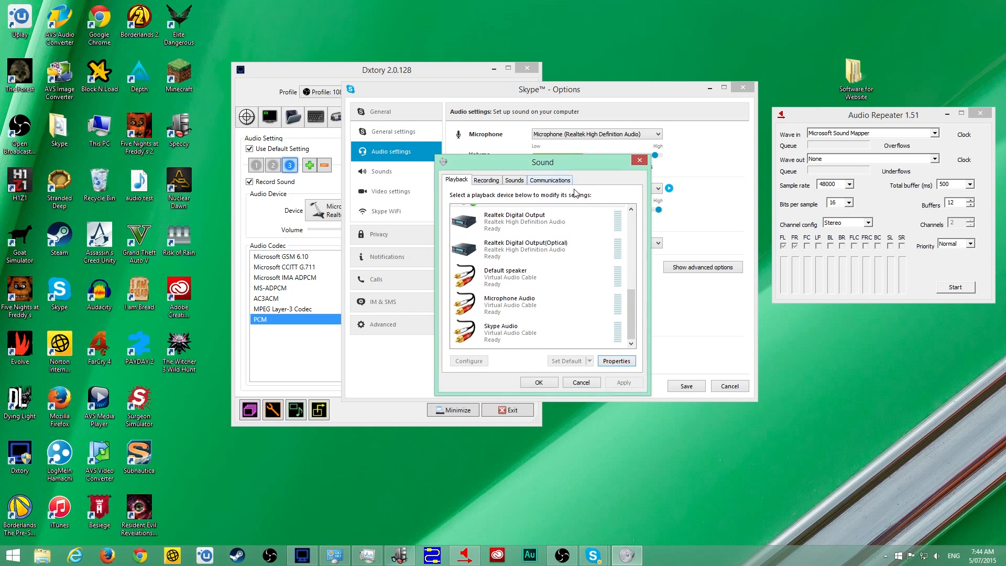
{"action": "left_click", "coordinate": [479, 280]}
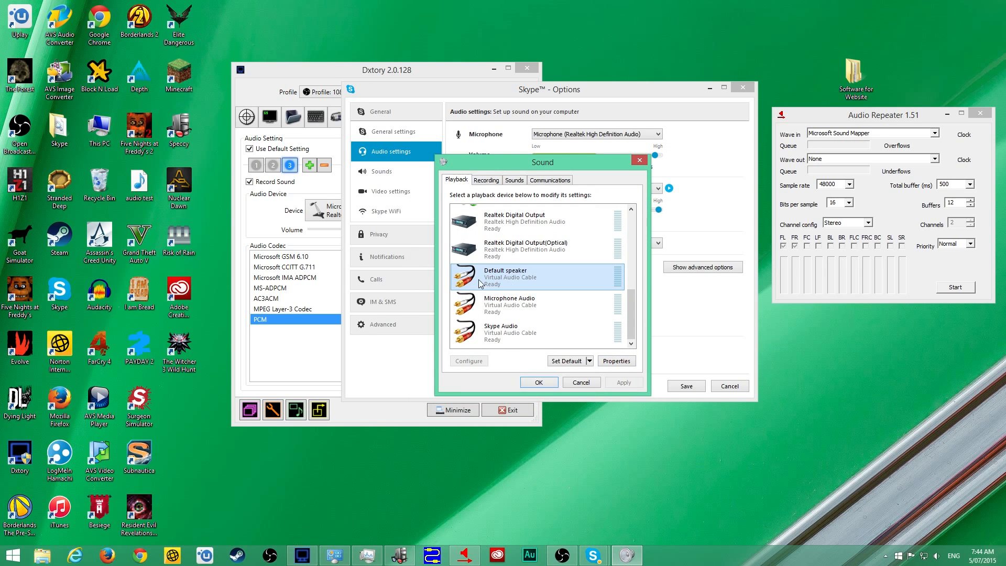
{"action": "left_click", "coordinate": [935, 134]}
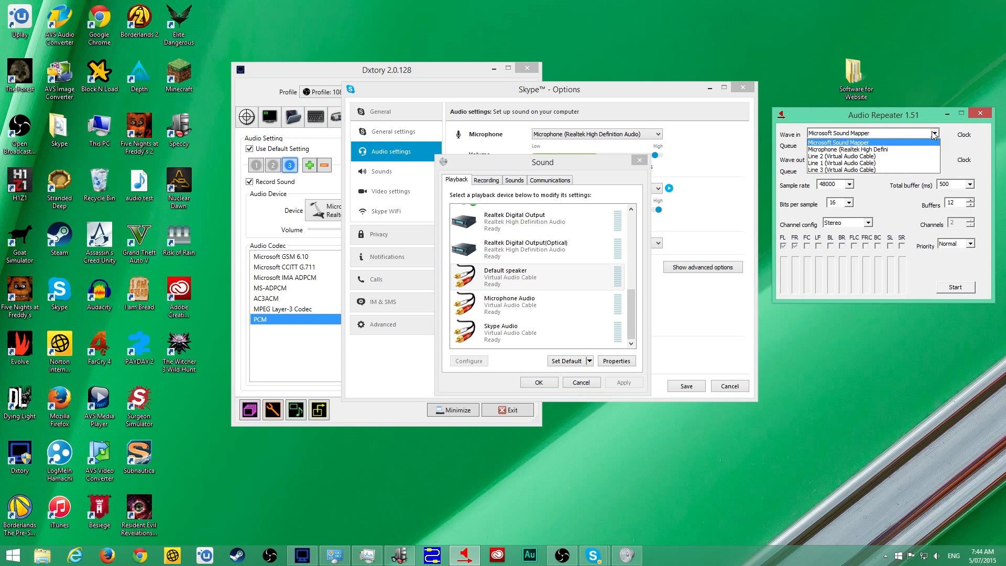
{"action": "left_click", "coordinate": [847, 163]}
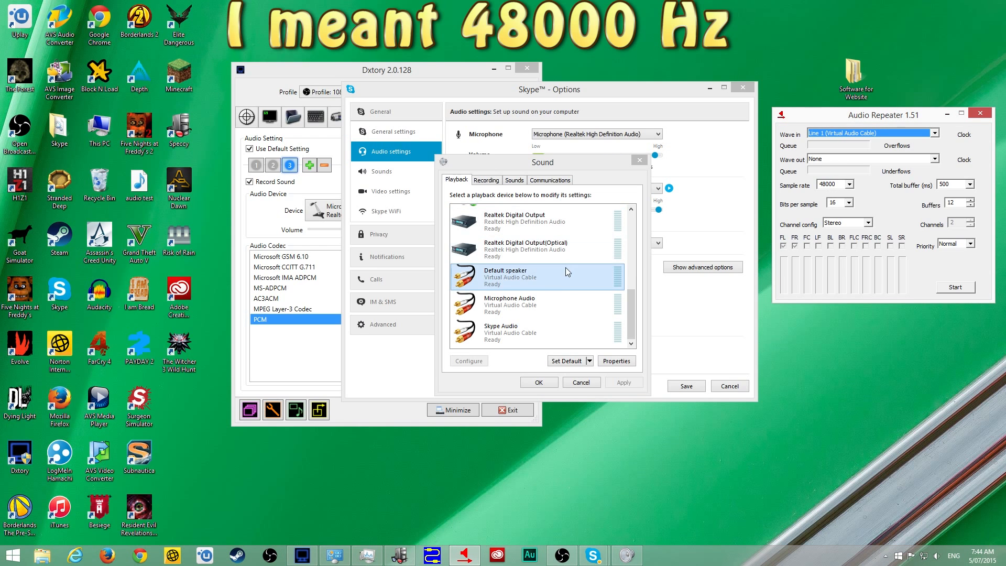
- Check the levels and default format in the Default speaker's properties, and close them
{"action": "left_click", "coordinate": [558, 278]}
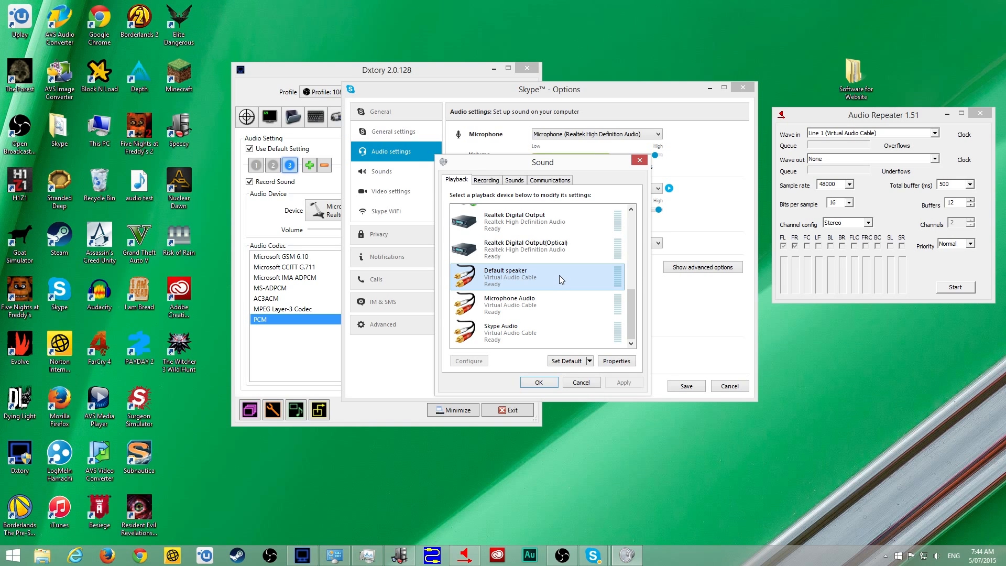
{"action": "double_click", "coordinate": [556, 272]}
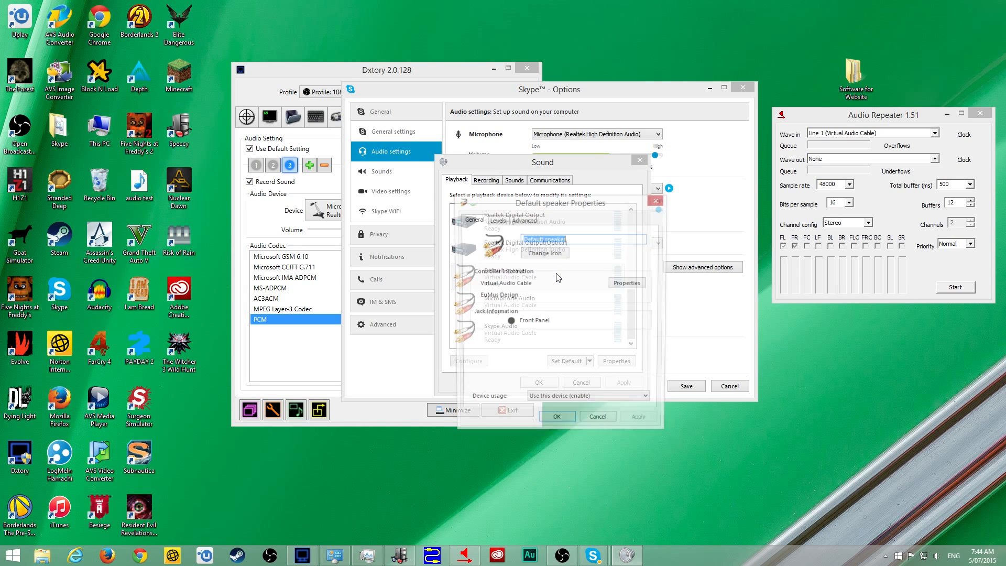
{"action": "left_click", "coordinate": [496, 220]}
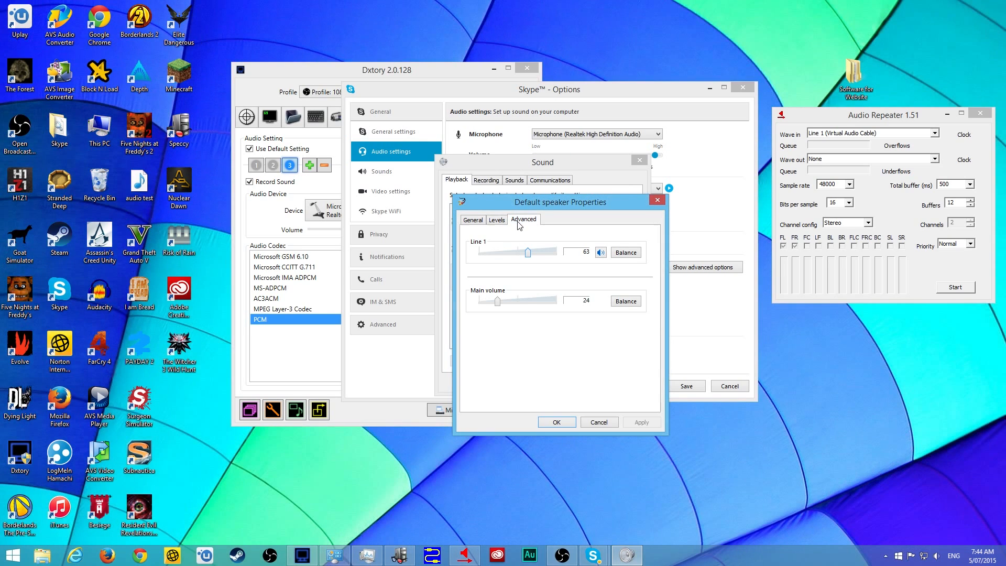
{"action": "left_click", "coordinate": [523, 220]}
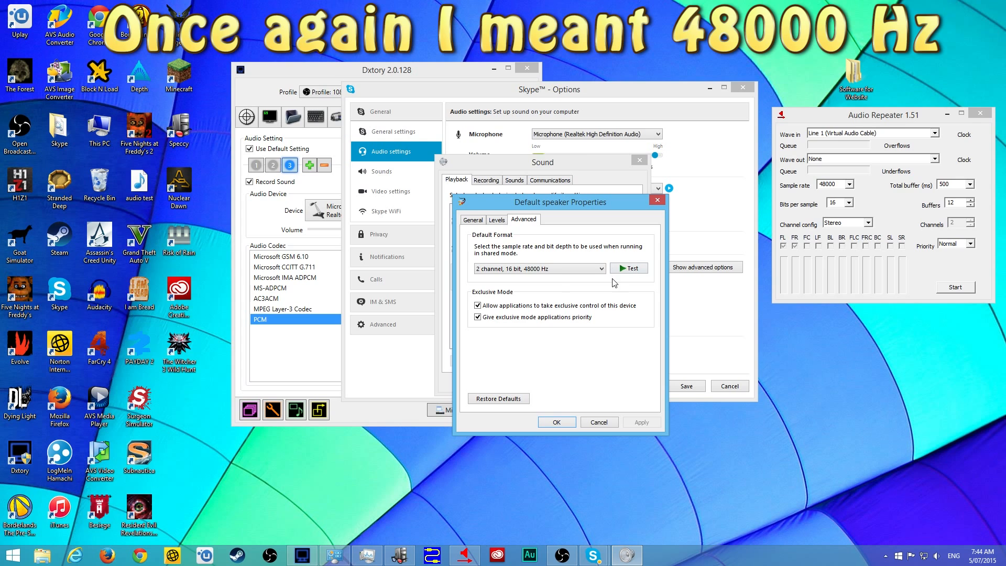
{"action": "left_click", "coordinate": [658, 199]}
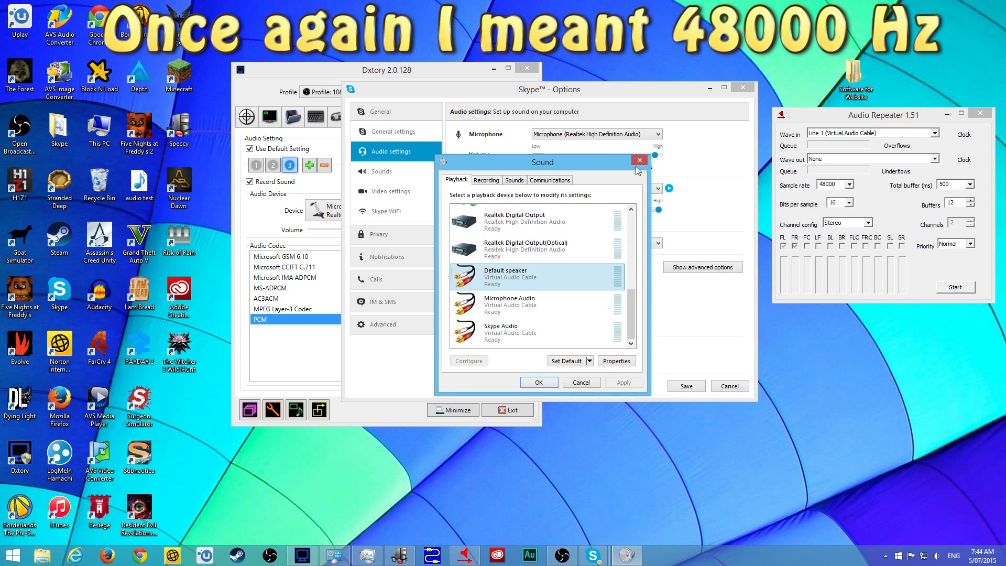
- Set Audio Repeater's Wave out to the Default speaker virtual cable, and select Realtek HD Audio 2nd output among the Windows playback devices
{"action": "left_click", "coordinate": [936, 158]}
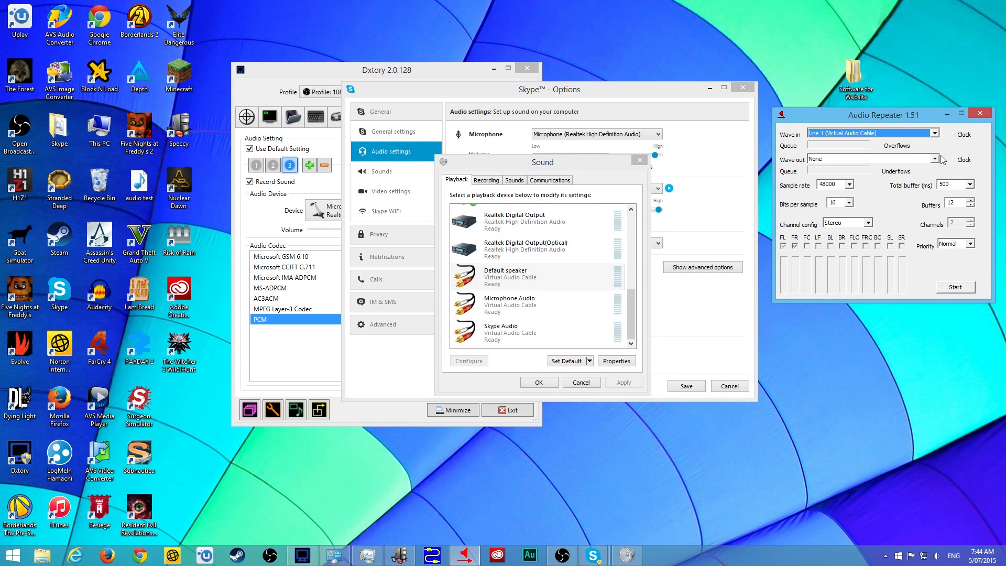
{"action": "left_click", "coordinate": [849, 202]}
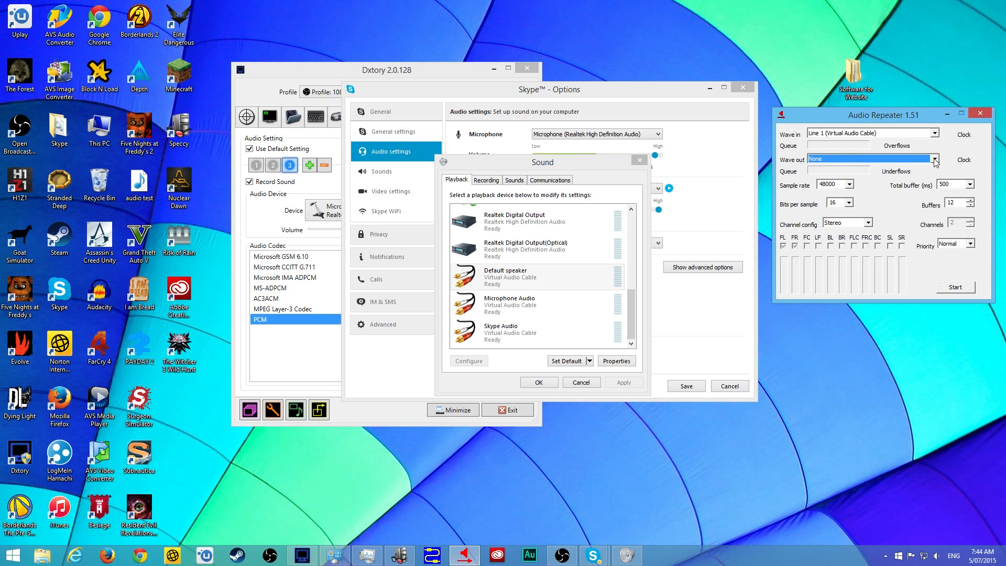
{"action": "scroll", "coordinate": [615, 255], "scroll_direction": "up", "scroll_amount": 2}
{"action": "left_click_drag", "start_coordinate": [633, 301], "coordinate": [631, 271]}
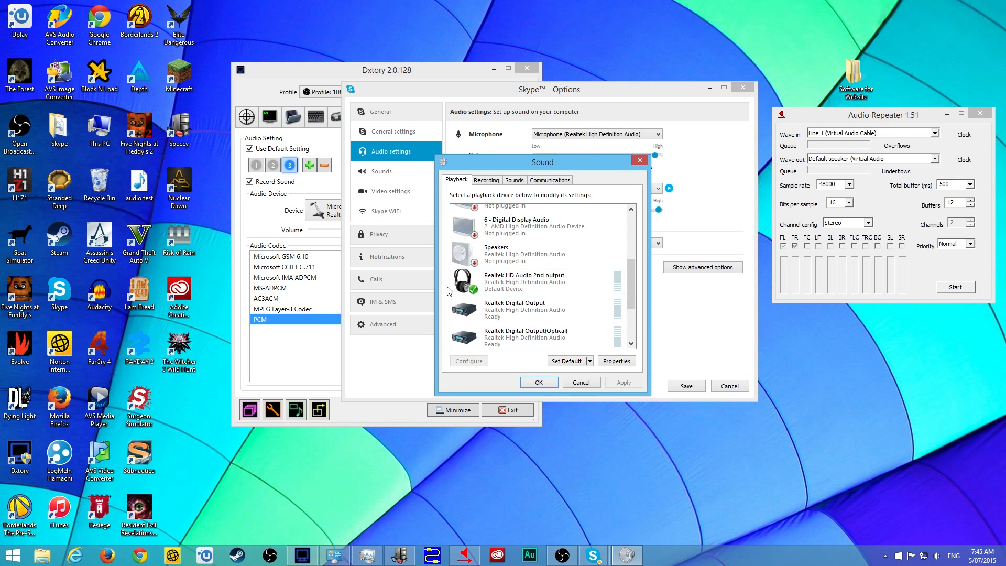
{"action": "left_click", "coordinate": [477, 286]}
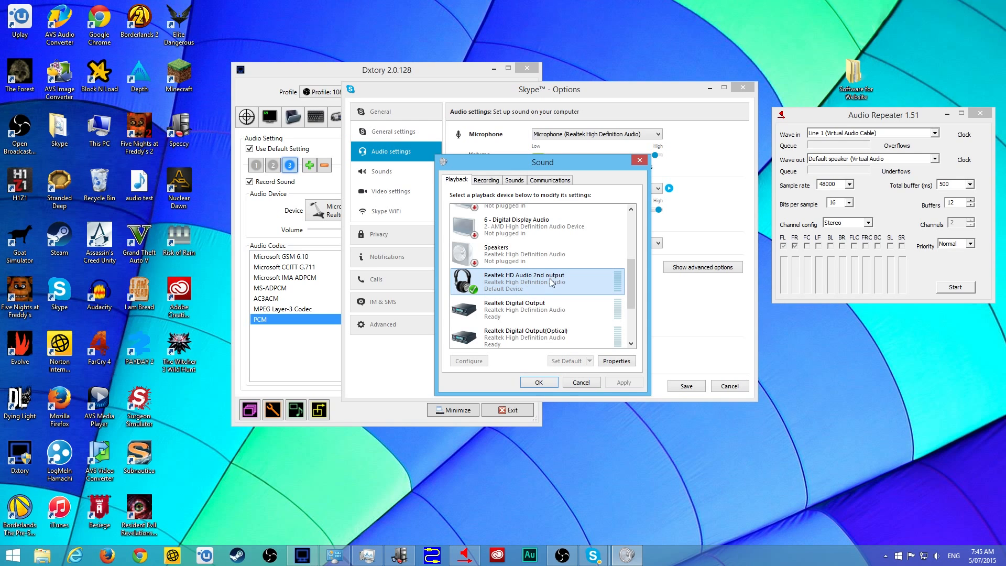
- Look through the whole list of playback devices, from the display outputs to the Virtual Audio Cable lines
{"action": "scroll", "coordinate": [550, 276], "scroll_direction": "up", "scroll_amount": 3}
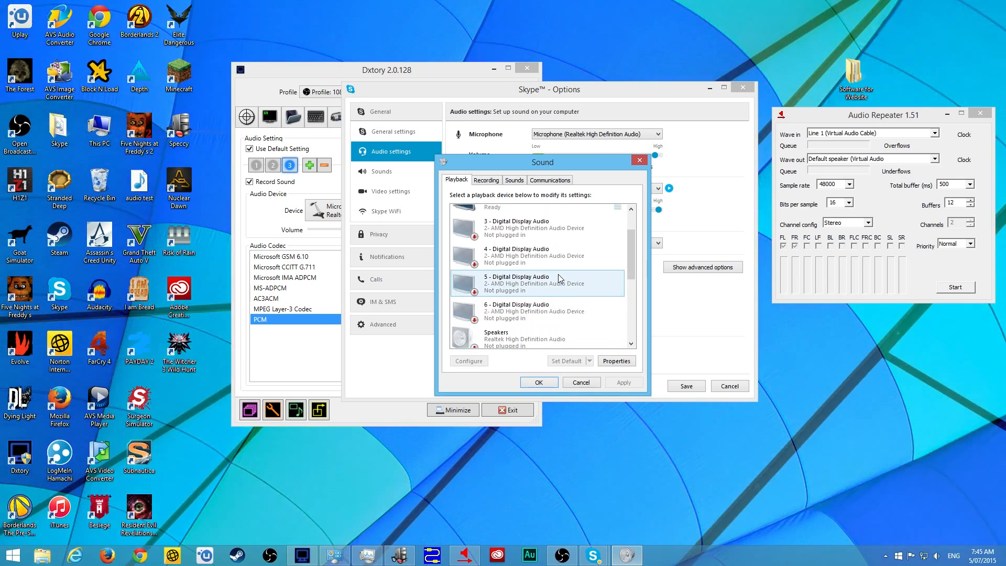
{"action": "scroll", "coordinate": [560, 278], "scroll_direction": "up", "scroll_amount": 1}
{"action": "scroll", "coordinate": [561, 277], "scroll_direction": "down", "scroll_amount": 3}
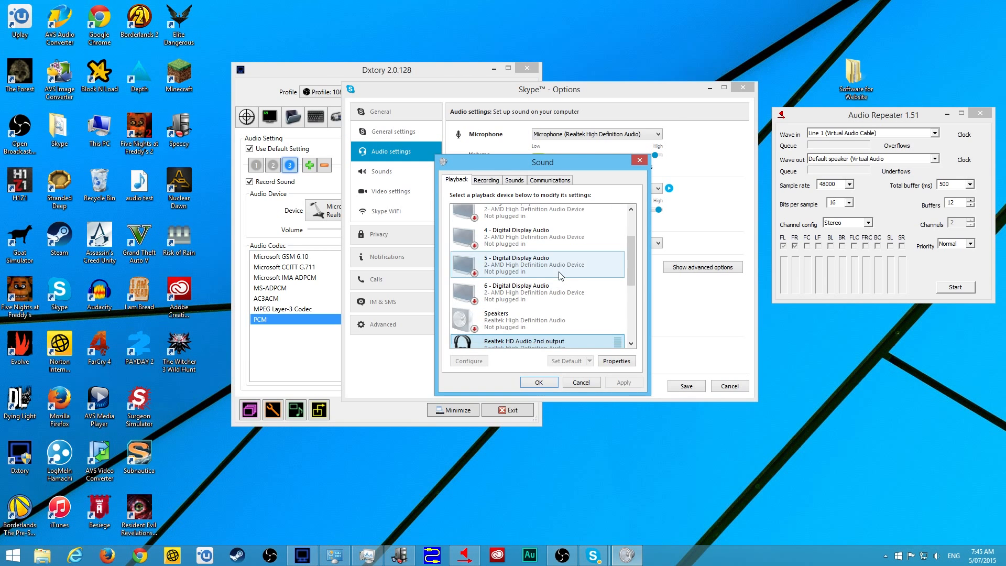
{"action": "scroll", "coordinate": [561, 277], "scroll_direction": "up", "scroll_amount": 5}
{"action": "scroll", "coordinate": [560, 272], "scroll_direction": "down", "scroll_amount": 5}
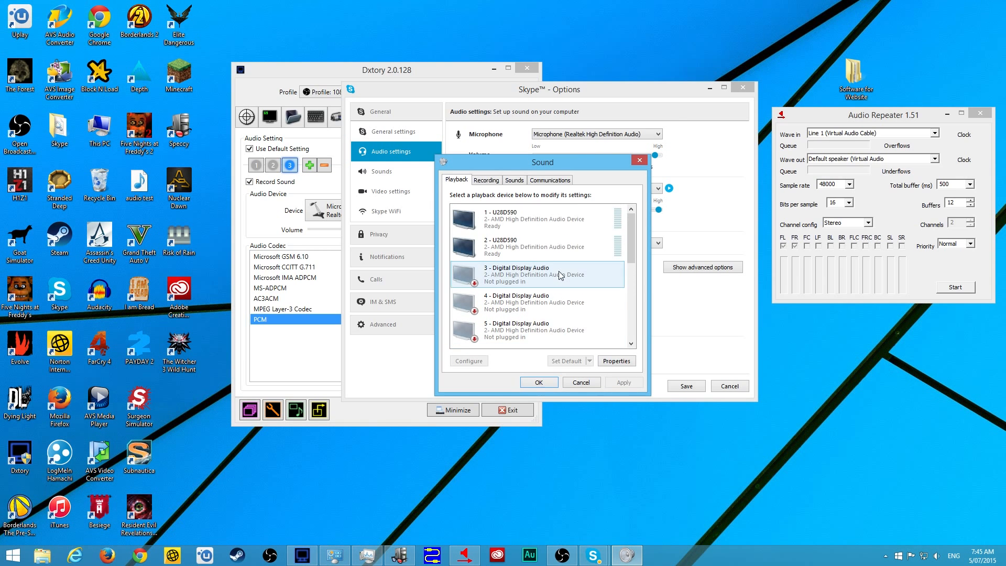
{"action": "scroll", "coordinate": [560, 266], "scroll_direction": "down", "scroll_amount": 3}
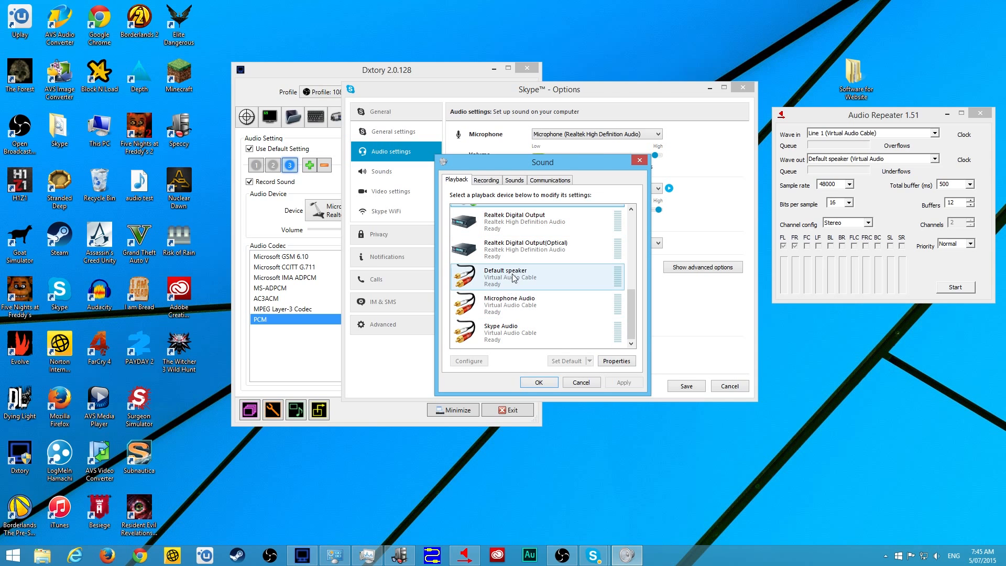
{"action": "scroll", "coordinate": [552, 261], "scroll_direction": "up", "scroll_amount": 2}
{"action": "left_click", "coordinate": [700, 307]}
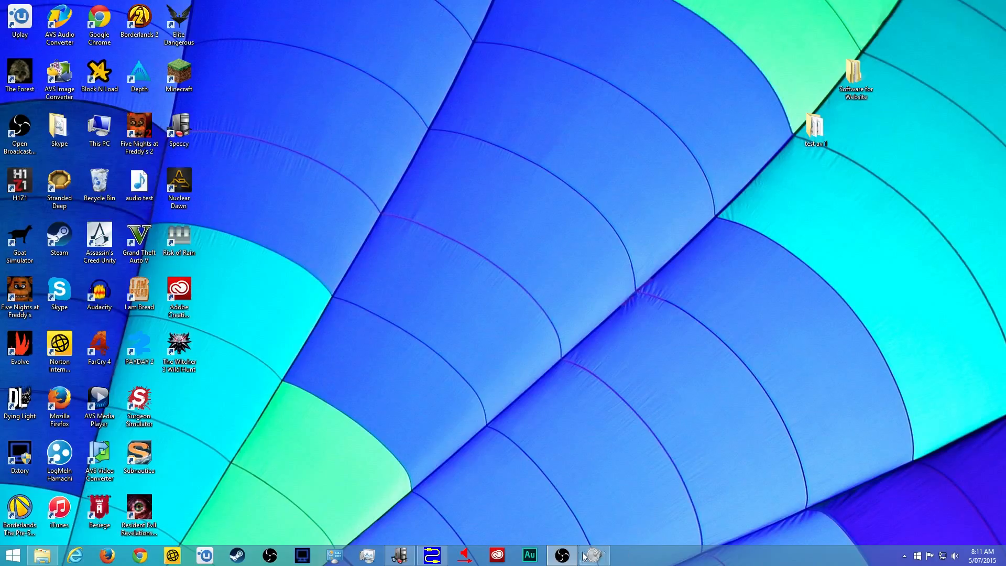
- Bring up the Windows Sound dialog, move it toward the middle of the desktop and find the Default speaker among the playback devices
{"action": "mouse_move", "coordinate": [578, 556]}
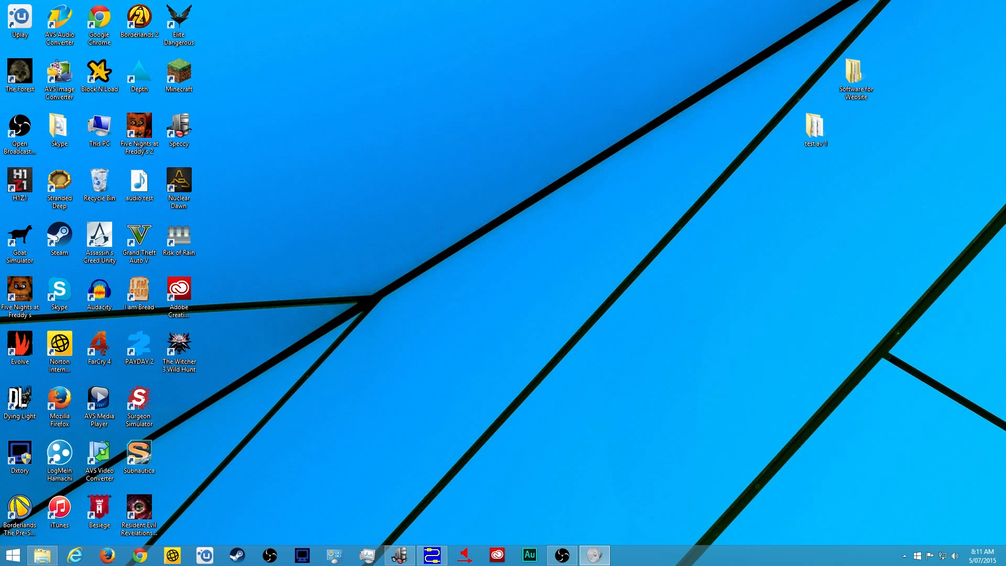
{"action": "left_click_drag", "start_coordinate": [275, 238], "coordinate": [555, 145]}
{"action": "scroll", "coordinate": [606, 240], "scroll_direction": "down", "scroll_amount": 3}
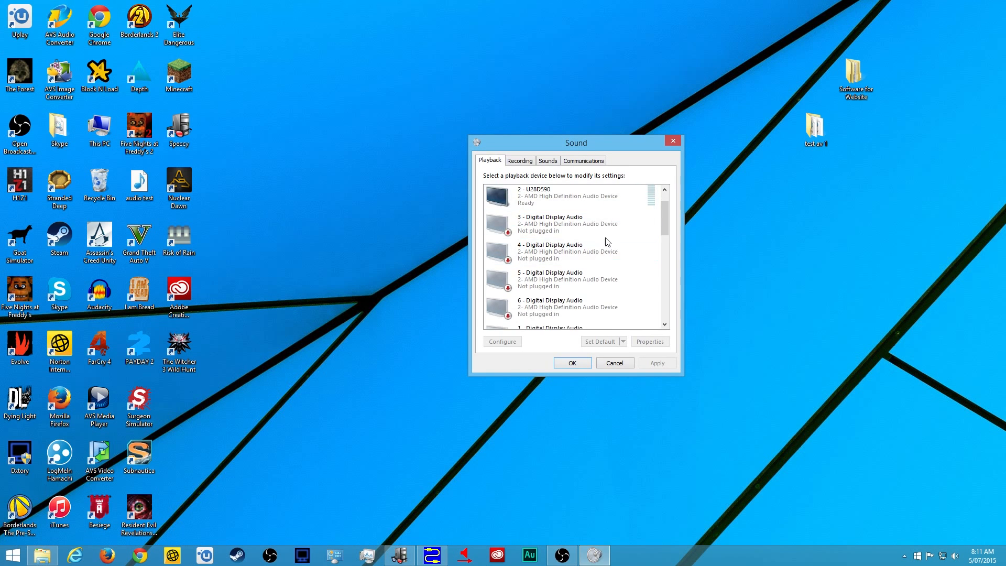
{"action": "scroll", "coordinate": [611, 240], "scroll_direction": "down", "scroll_amount": 5}
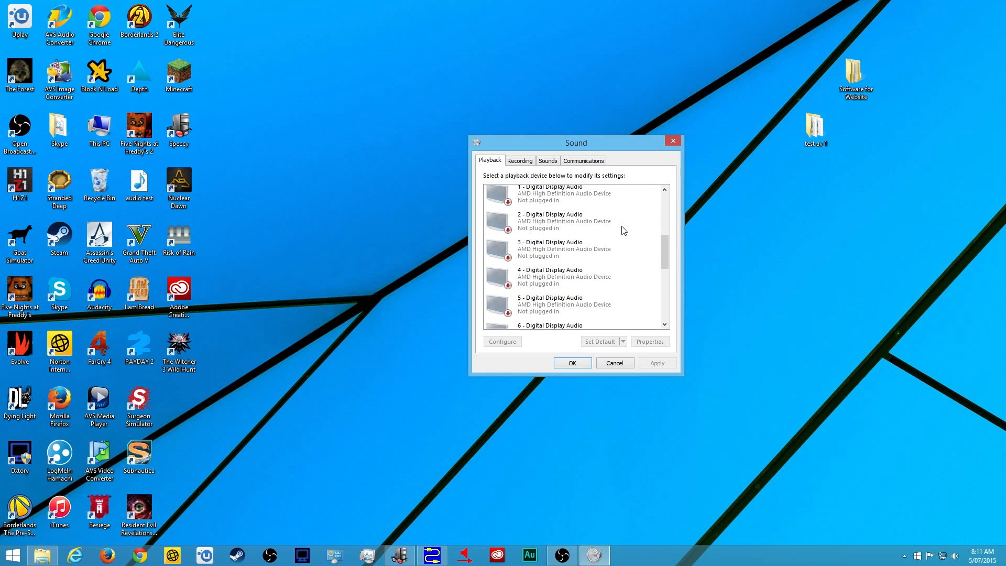
{"action": "scroll", "coordinate": [623, 231], "scroll_direction": "down", "scroll_amount": 3}
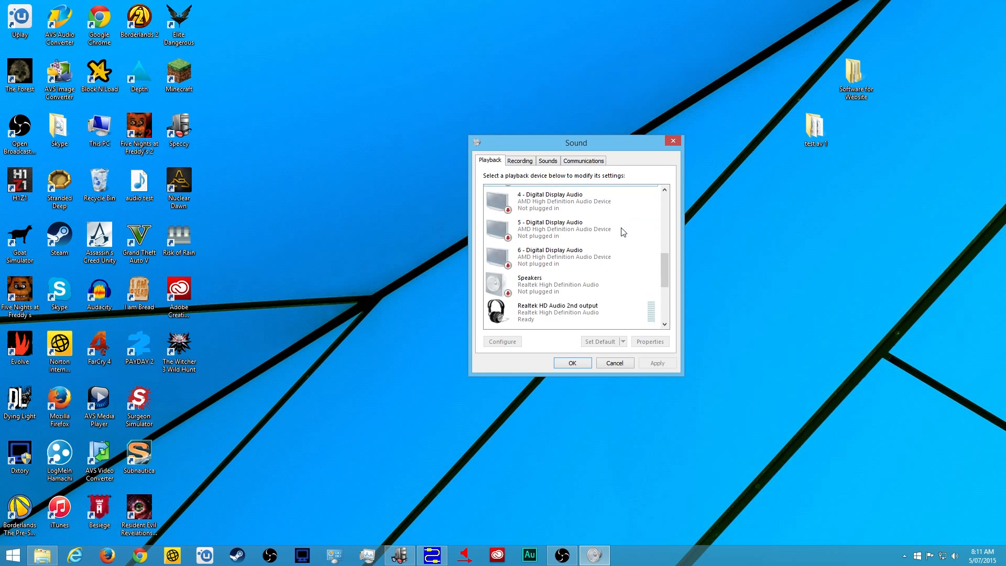
{"action": "scroll", "coordinate": [524, 283], "scroll_direction": "down", "scroll_amount": 3}
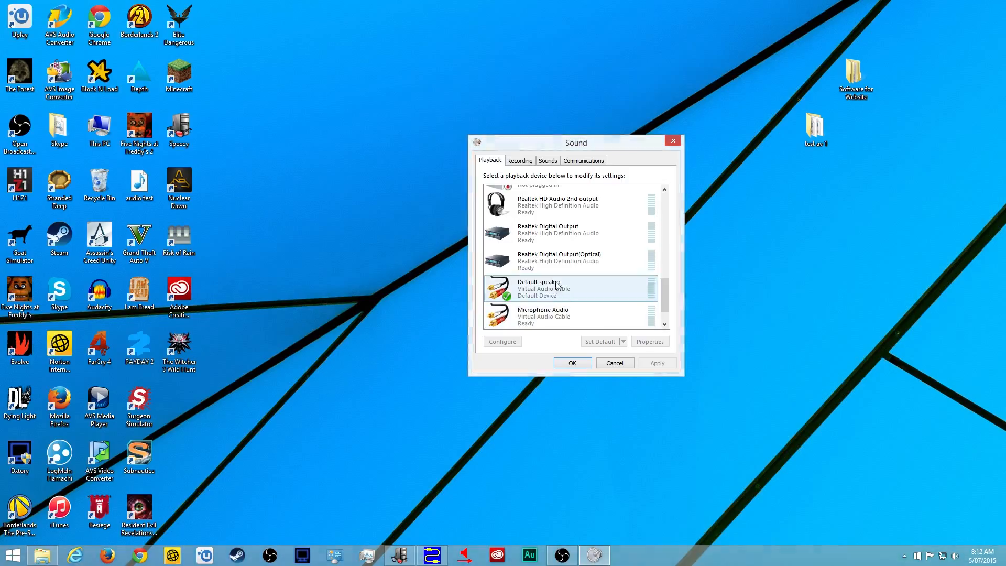
{"action": "left_click", "coordinate": [547, 292]}
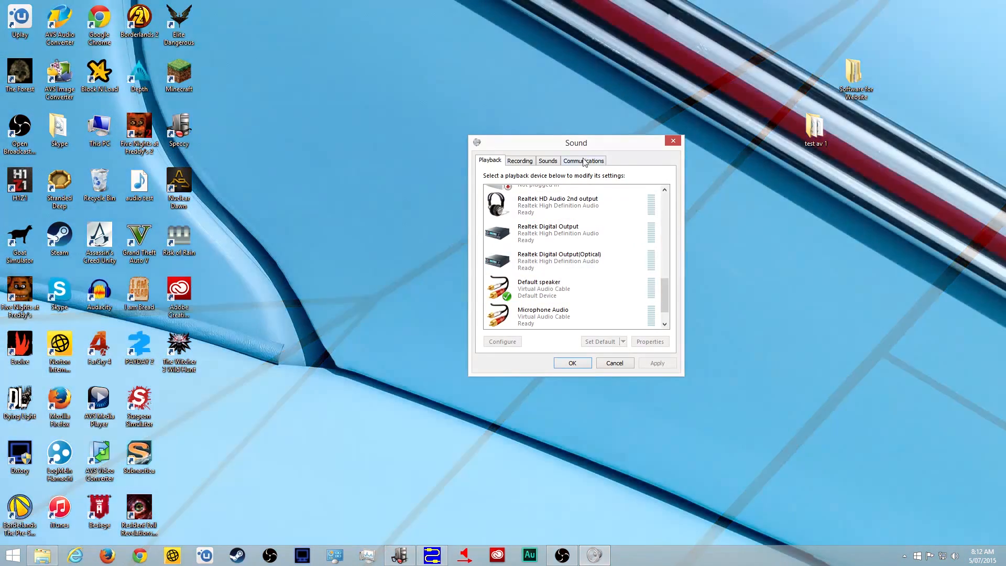
- Move the Sound dialog to the upper middle of the desktop and dismiss the Java update notification
{"action": "left_click_drag", "start_coordinate": [595, 144], "coordinate": [459, 34]}
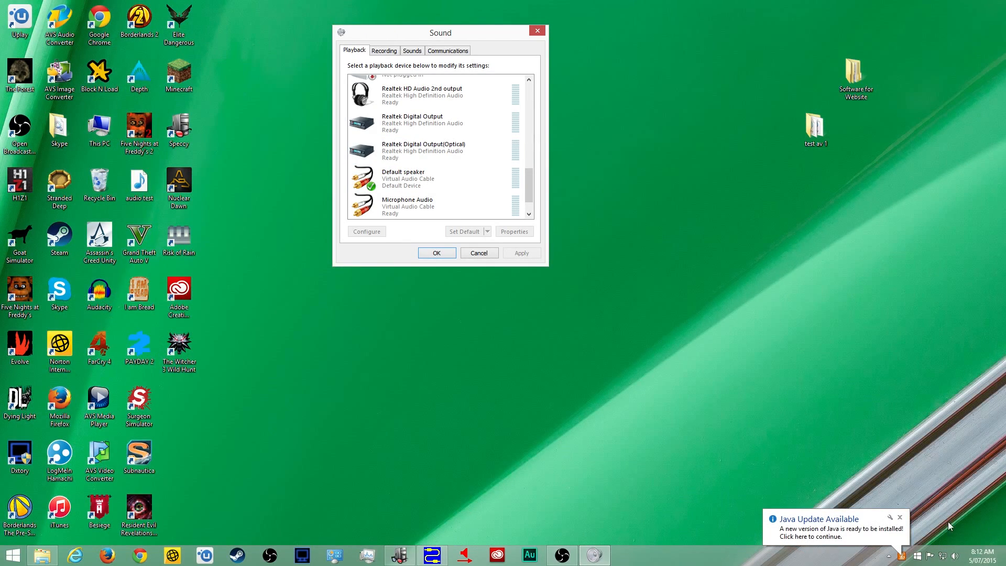
{"action": "left_click", "coordinate": [900, 517]}
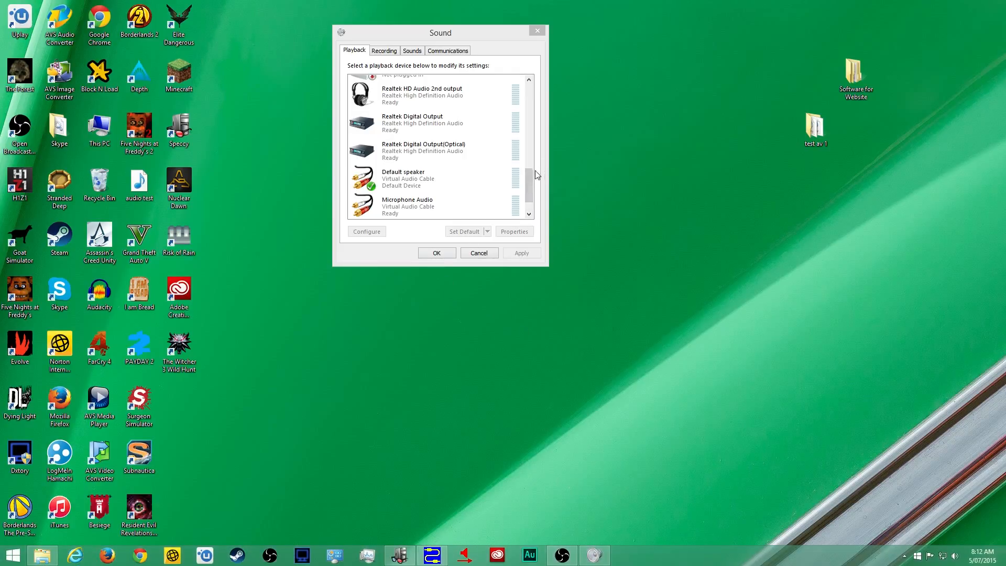
- Look through the Realtek and Virtual Audio Cable playback devices and select the Default speaker
{"action": "left_click_drag", "start_coordinate": [531, 176], "coordinate": [536, 164]}
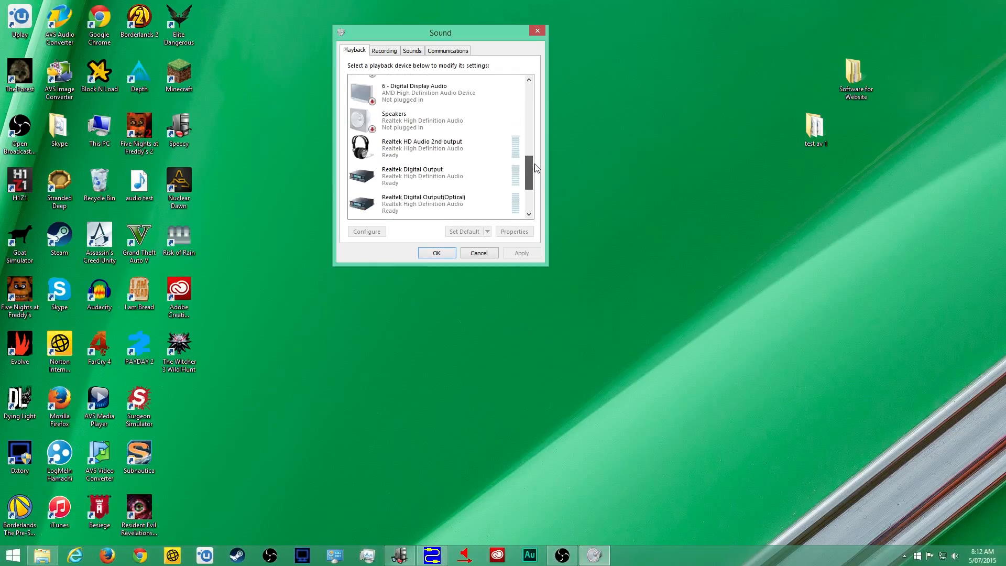
{"action": "scroll", "coordinate": [535, 165], "scroll_direction": "down", "scroll_amount": 1}
{"action": "left_click", "coordinate": [426, 152]}
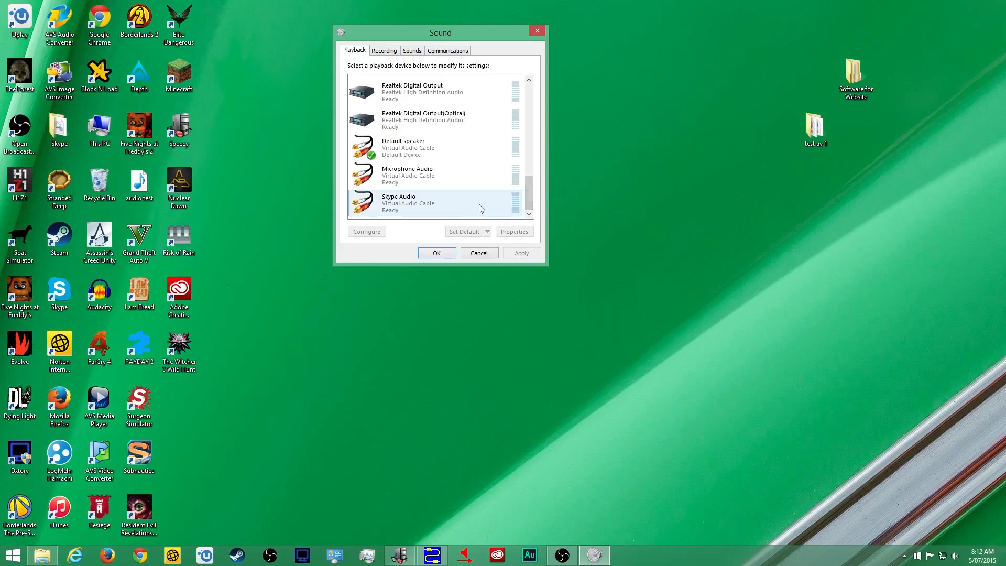
{"action": "mouse_move", "coordinate": [532, 191]}
{"action": "left_mouse_down"}
{"action": "mouse_move", "coordinate": [531, 178]}
{"action": "mouse_move", "coordinate": [527, 210]}
{"action": "left_mouse_up"}
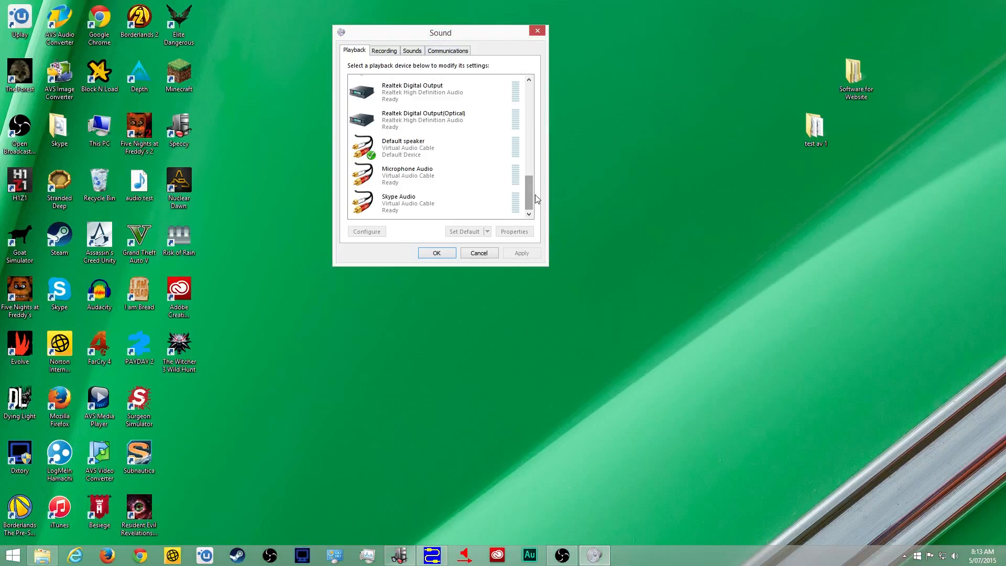
{"action": "left_click_drag", "start_coordinate": [535, 196], "coordinate": [533, 194]}
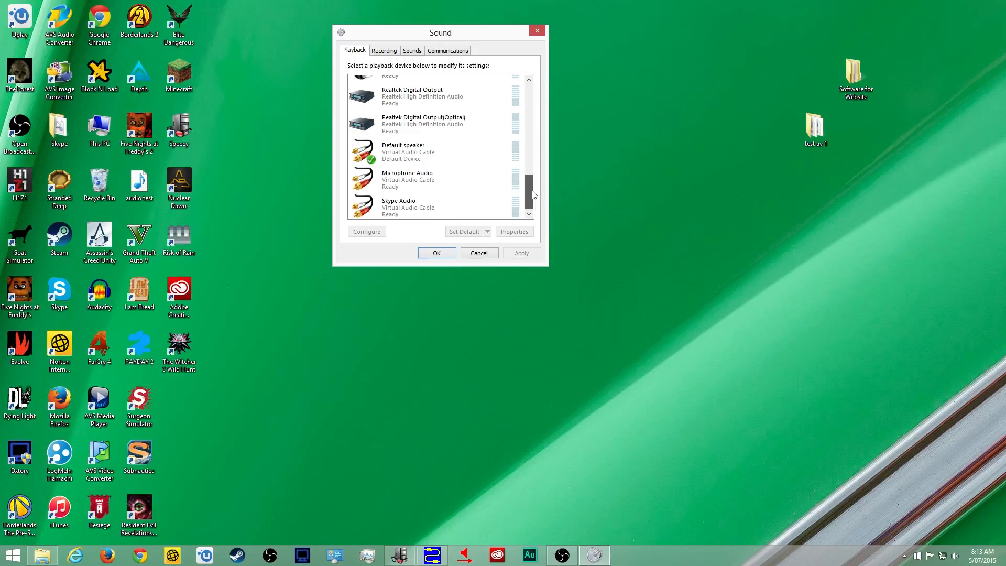
{"action": "left_click_drag", "start_coordinate": [533, 195], "coordinate": [533, 198]}
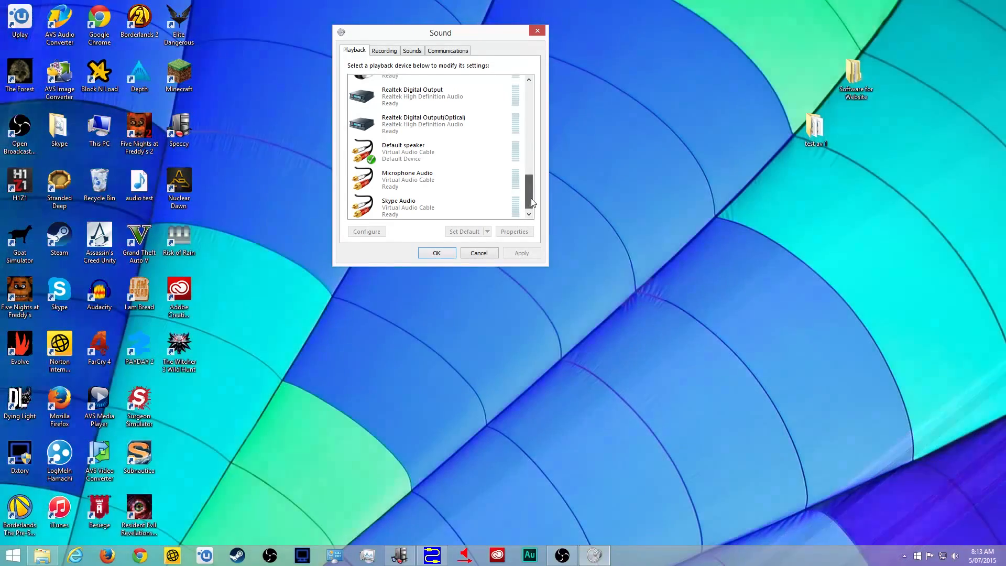
{"action": "mouse_move", "coordinate": [530, 199]}
{"action": "left_mouse_down"}
{"action": "mouse_move", "coordinate": [525, 182]}
{"action": "mouse_move", "coordinate": [523, 209]}
{"action": "left_mouse_up"}
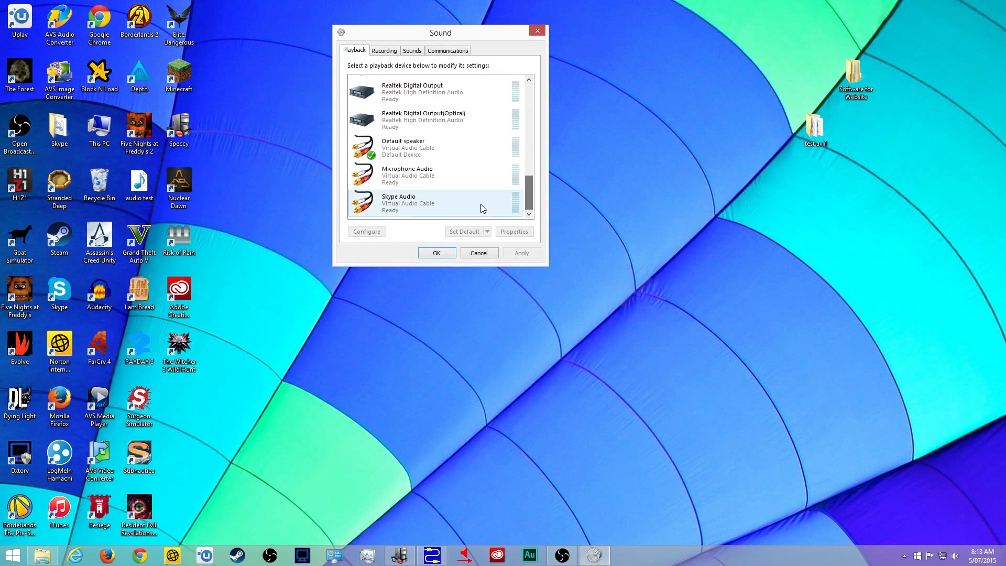
{"action": "left_click", "coordinate": [419, 152]}
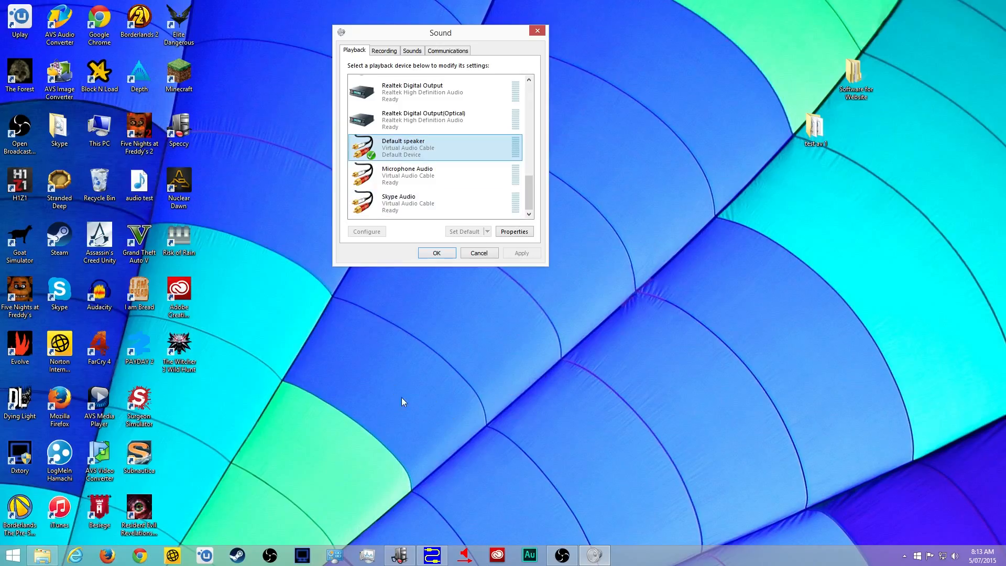
- Open Audio Repeater beside the Sound dialog and set its Wave in to Line 1 (Virtual Audio Cable)
{"action": "left_click", "coordinate": [462, 556]}
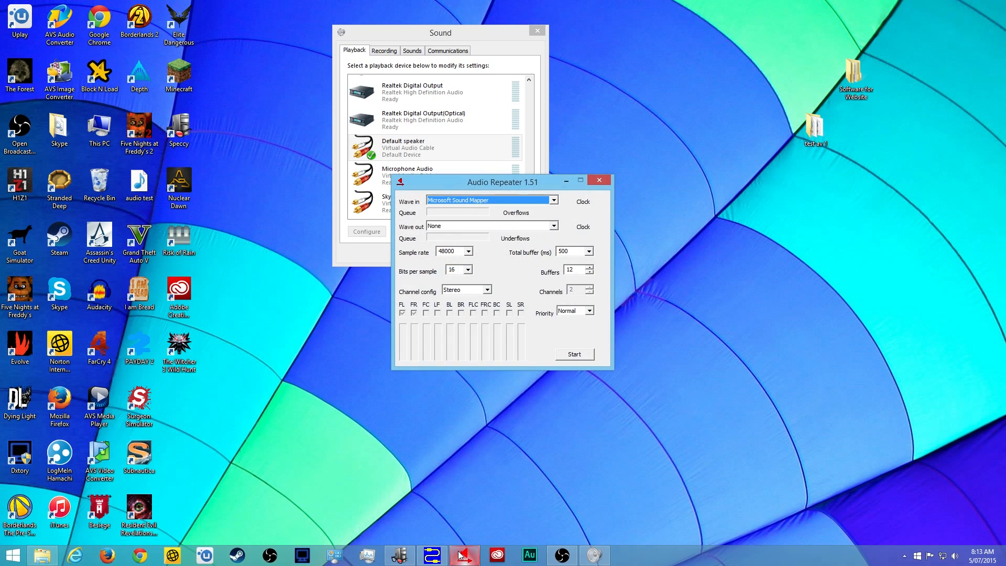
{"action": "left_click_drag", "start_coordinate": [533, 185], "coordinate": [706, 138]}
{"action": "left_click", "coordinate": [726, 153]}
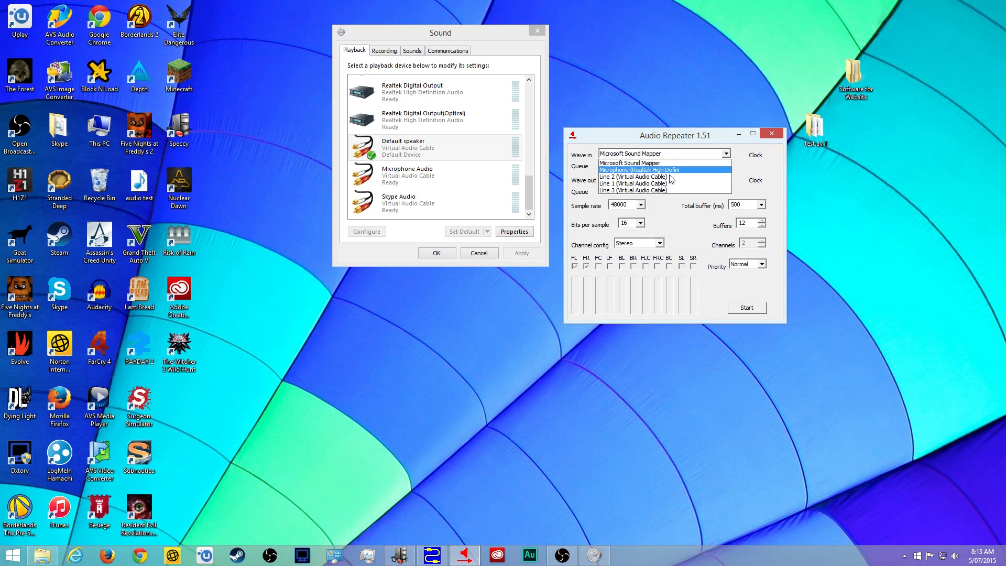
{"action": "left_click", "coordinate": [635, 183]}
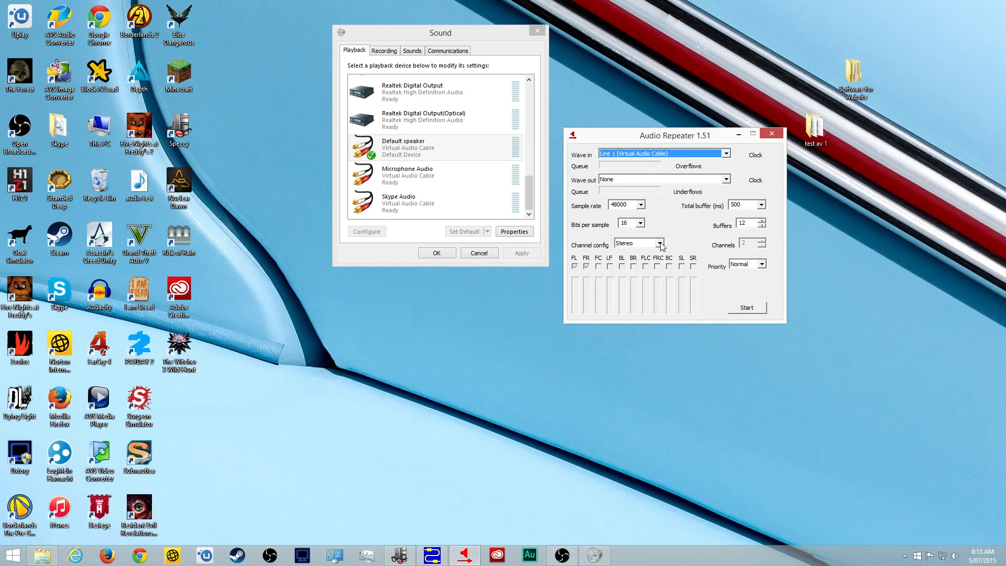
{"action": "left_click", "coordinate": [659, 244]}
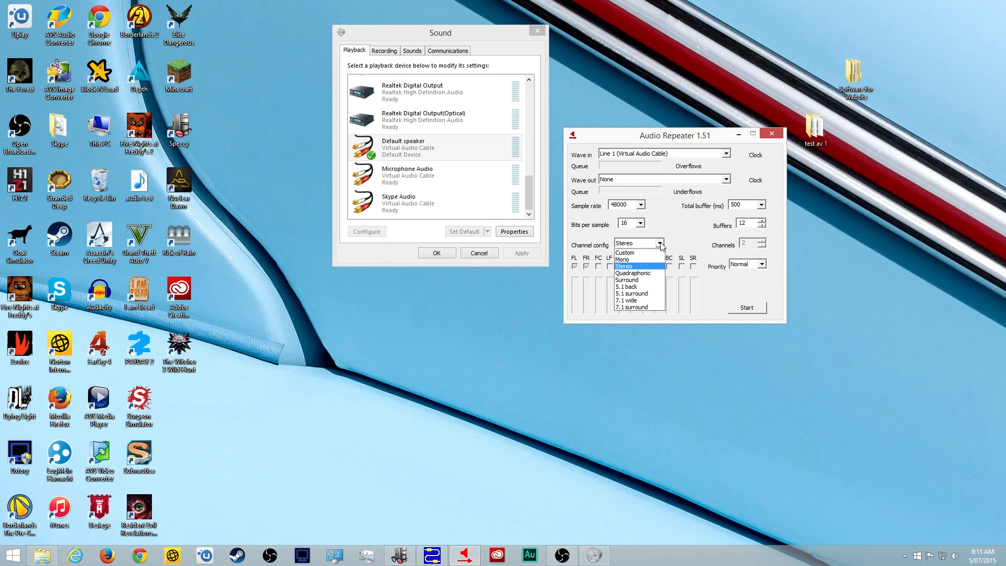
{"action": "left_click", "coordinate": [660, 244]}
{"action": "left_click", "coordinate": [660, 244]}
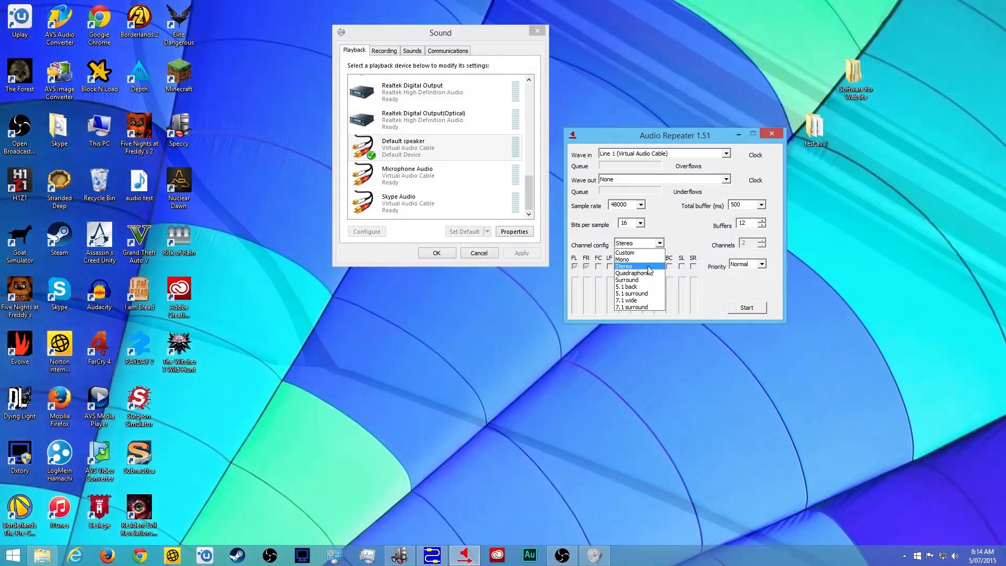
{"action": "left_click", "coordinate": [648, 267]}
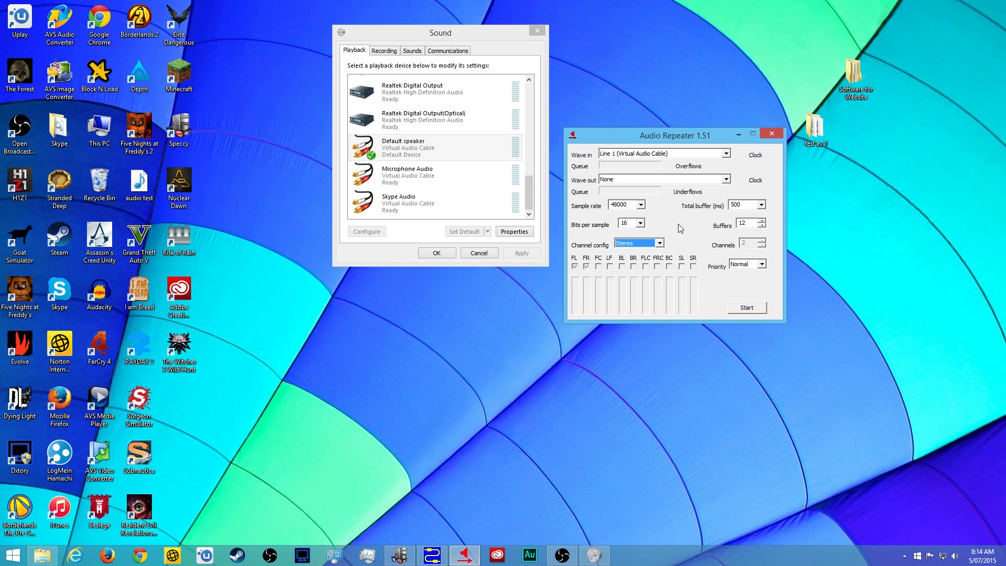
- Set Audio Repeater's Wave out to Realtek HD Audio 2nd output, matching the headphone playback device, and start the repeater
{"action": "left_click", "coordinate": [726, 180]}
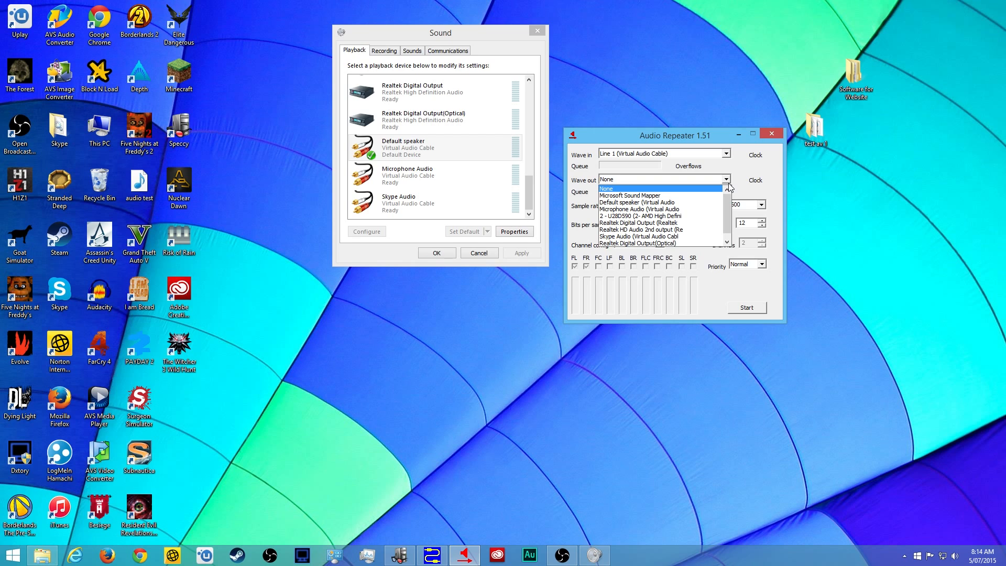
{"action": "left_click", "coordinate": [728, 180]}
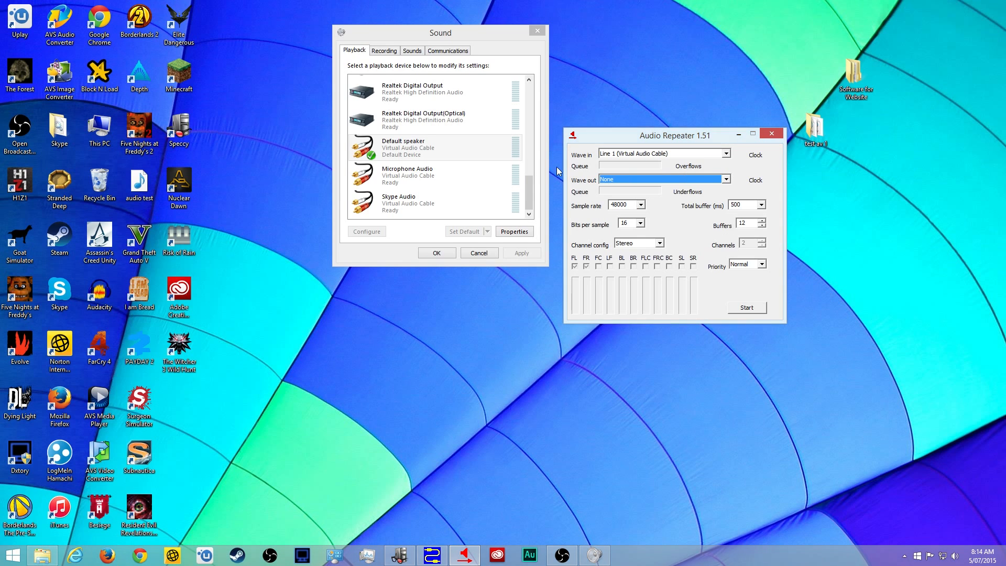
{"action": "left_click_drag", "start_coordinate": [529, 191], "coordinate": [528, 171]}
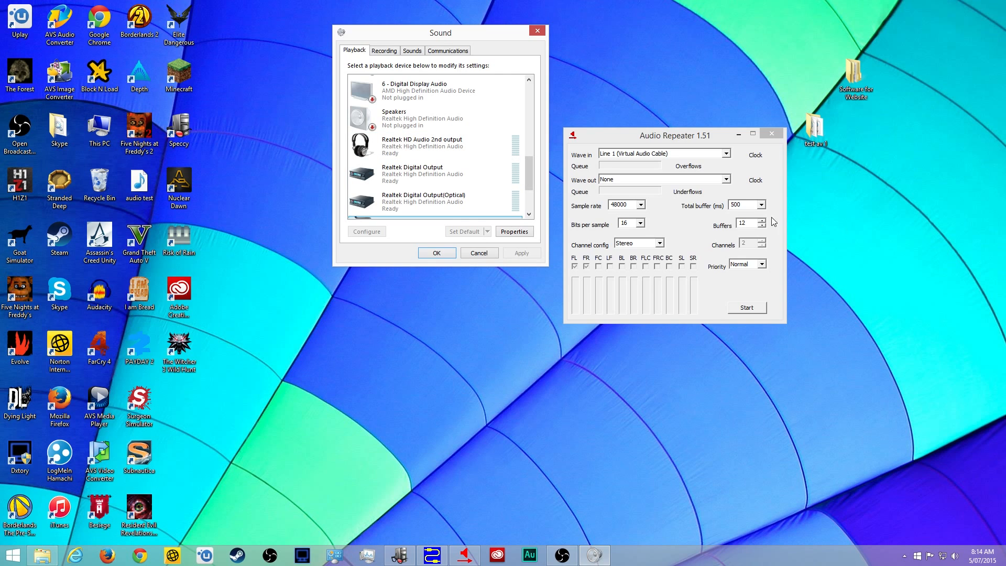
{"action": "left_click", "coordinate": [726, 179]}
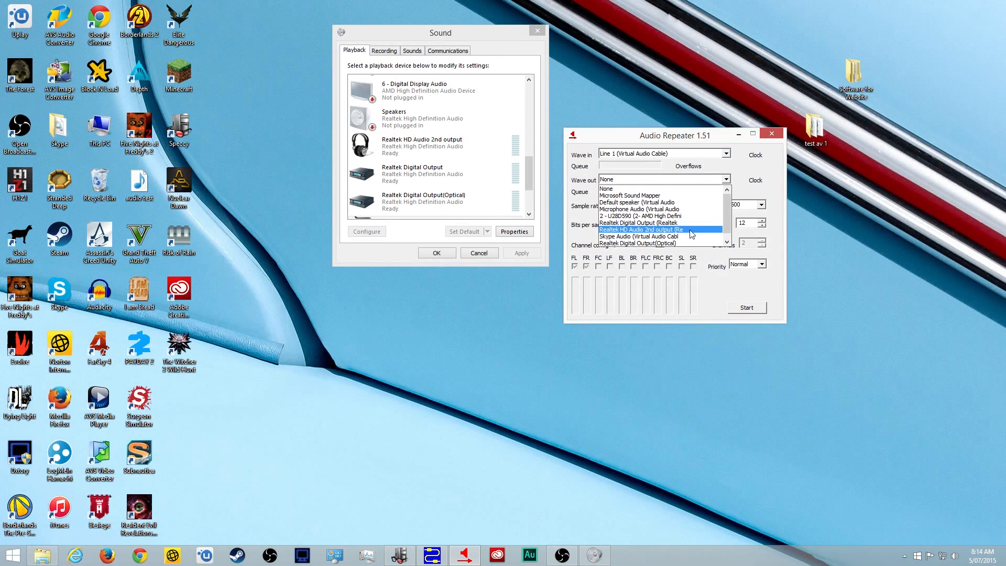
{"action": "left_click", "coordinate": [692, 234]}
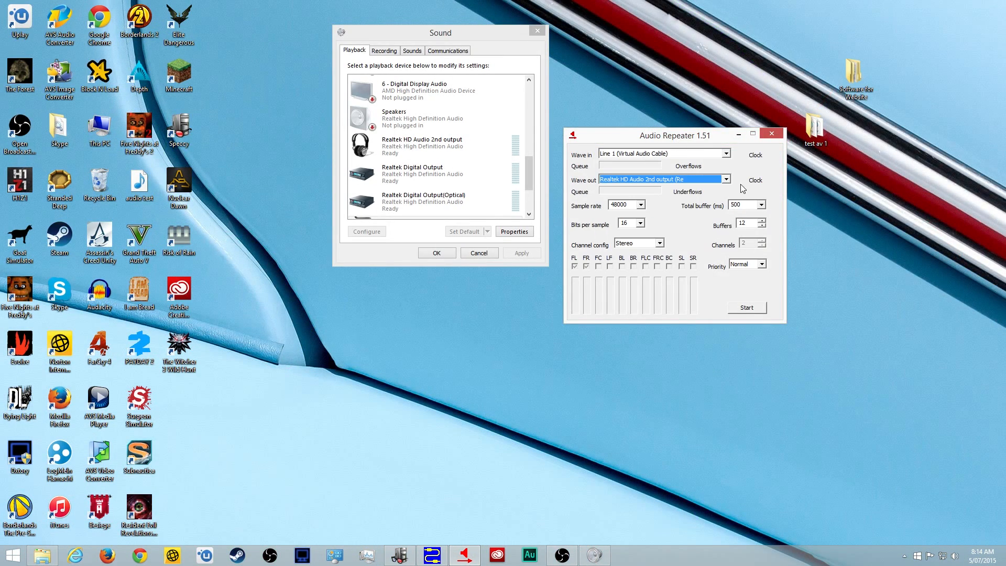
{"action": "left_click", "coordinate": [751, 310]}
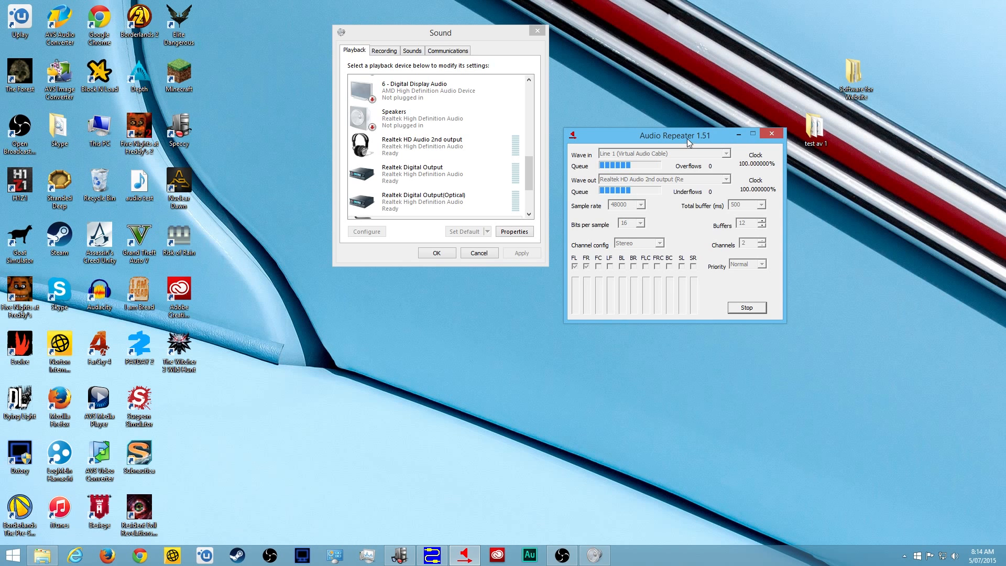
- Arrange the running Audio Repeater and the Sound dialog side by side in the lower half of the desktop
{"action": "left_click_drag", "start_coordinate": [691, 134], "coordinate": [449, 284]}
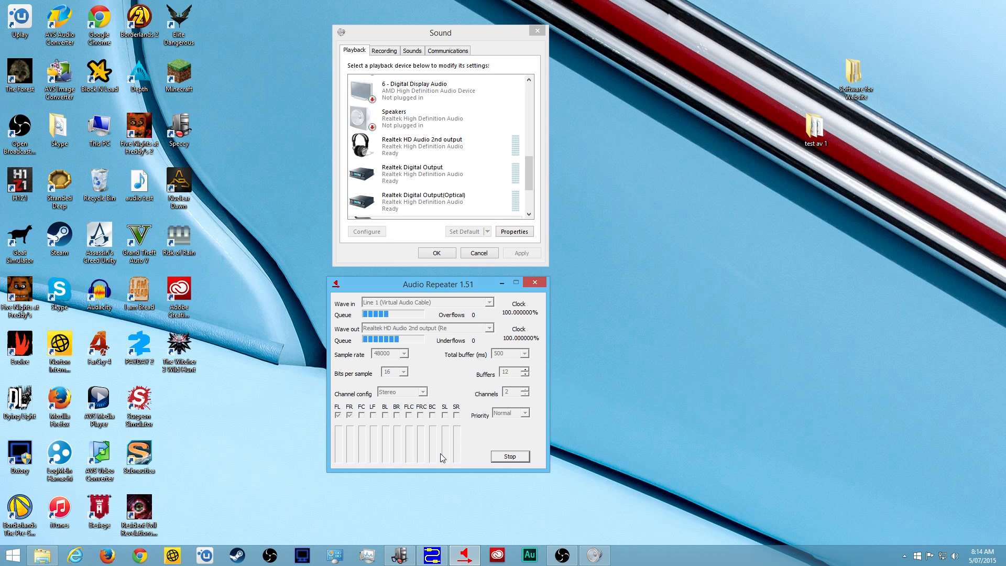
{"action": "left_click_drag", "start_coordinate": [453, 281], "coordinate": [322, 296]}
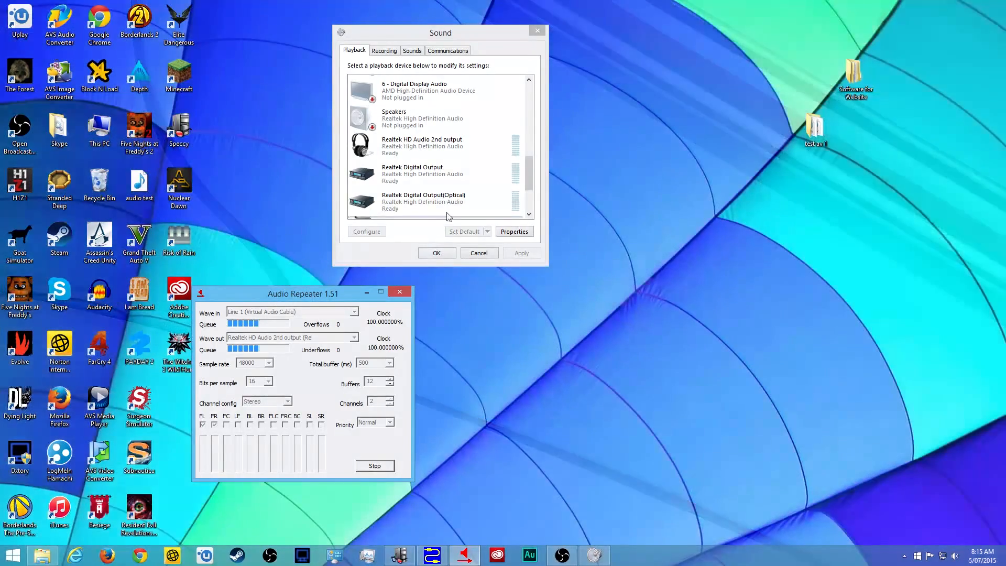
{"action": "left_click_drag", "start_coordinate": [478, 39], "coordinate": [678, 234]}
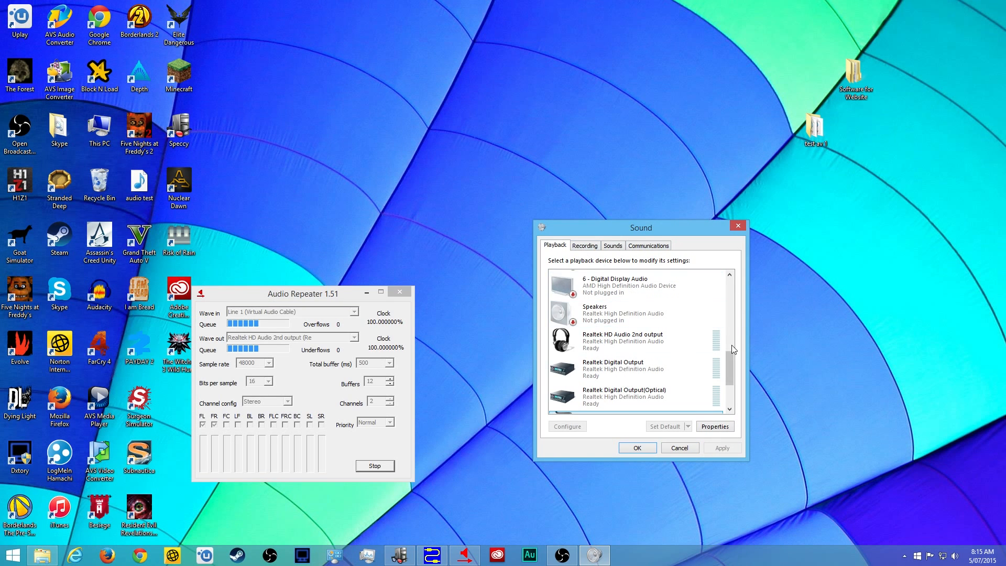
- Play the test sound from the Default speaker's advanced properties with Audio Repeater's meters in view, and close the properties
{"action": "left_click_drag", "start_coordinate": [729, 363], "coordinate": [725, 382]}
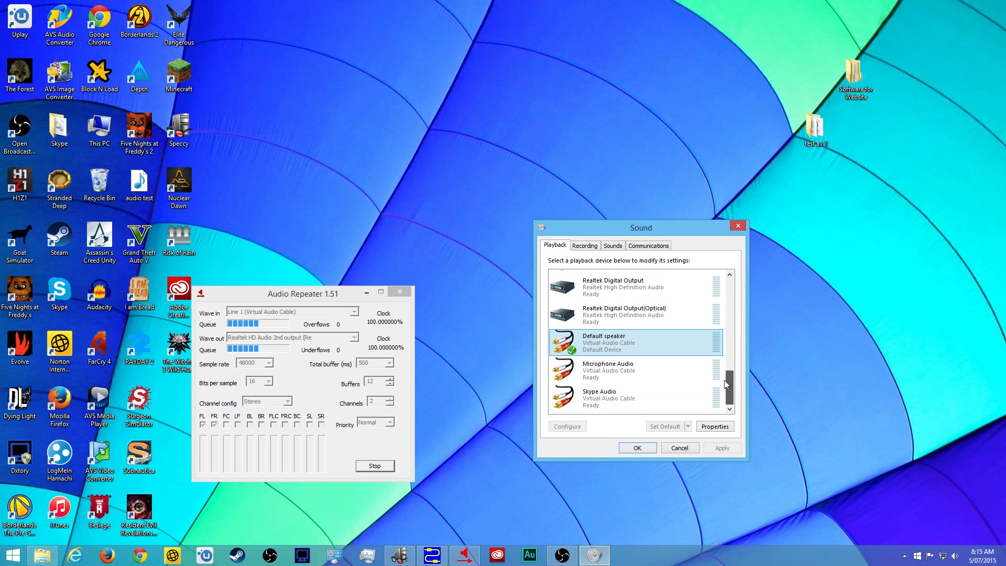
{"action": "double_click", "coordinate": [643, 337]}
{"action": "left_click", "coordinate": [622, 286]}
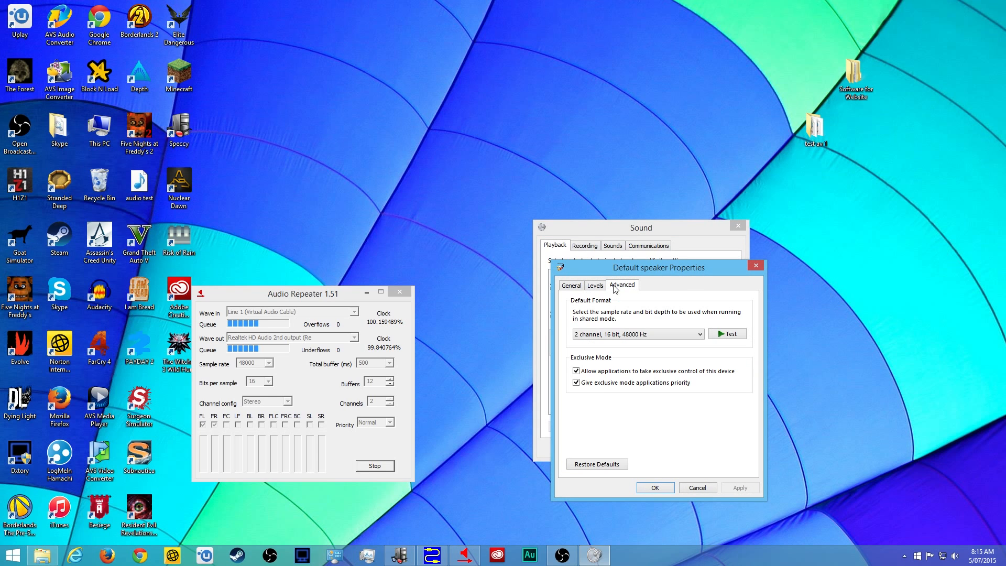
{"action": "left_click_drag", "start_coordinate": [677, 269], "coordinate": [901, 303]}
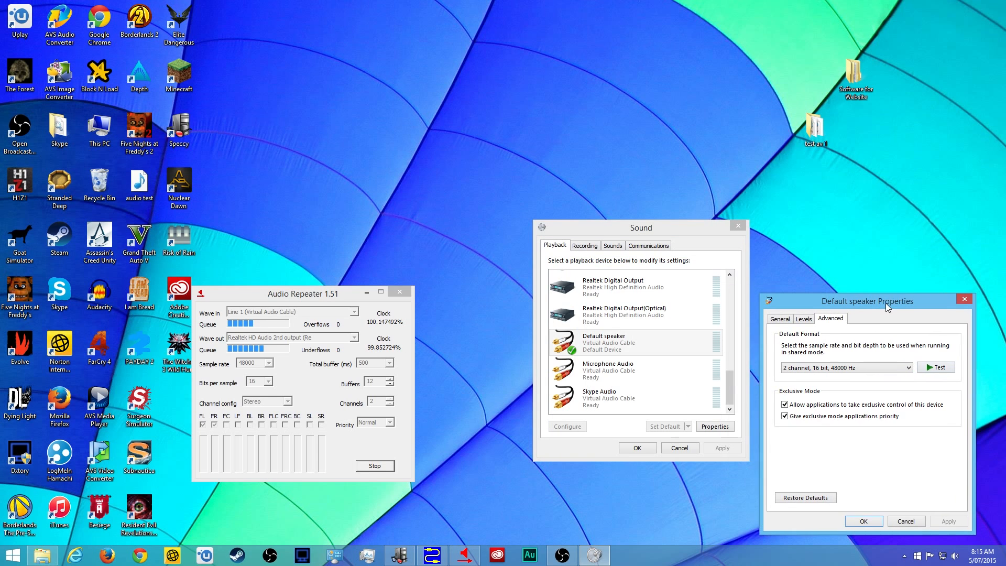
{"action": "left_click", "coordinate": [731, 382]}
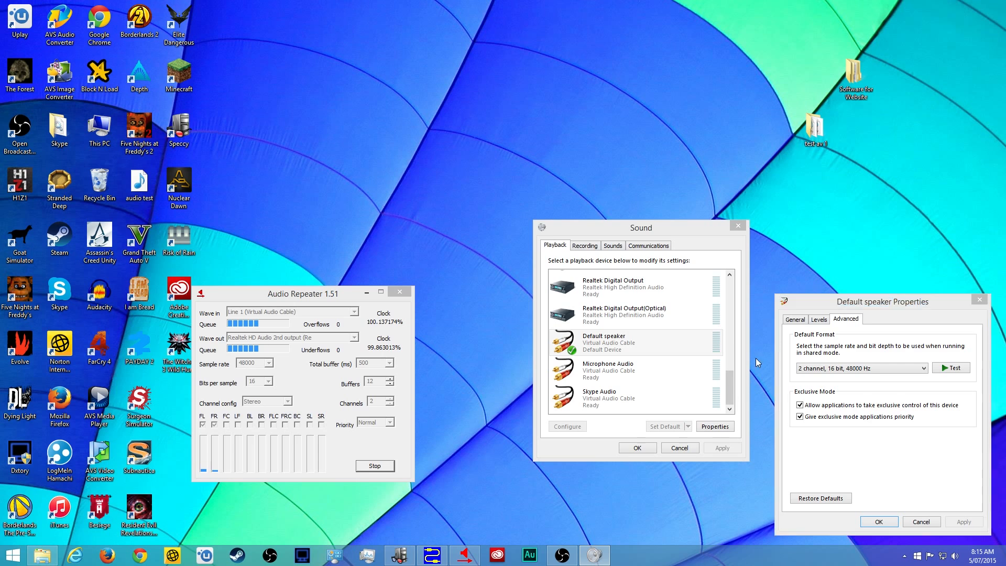
{"action": "left_click_drag", "start_coordinate": [882, 303], "coordinate": [816, 194]}
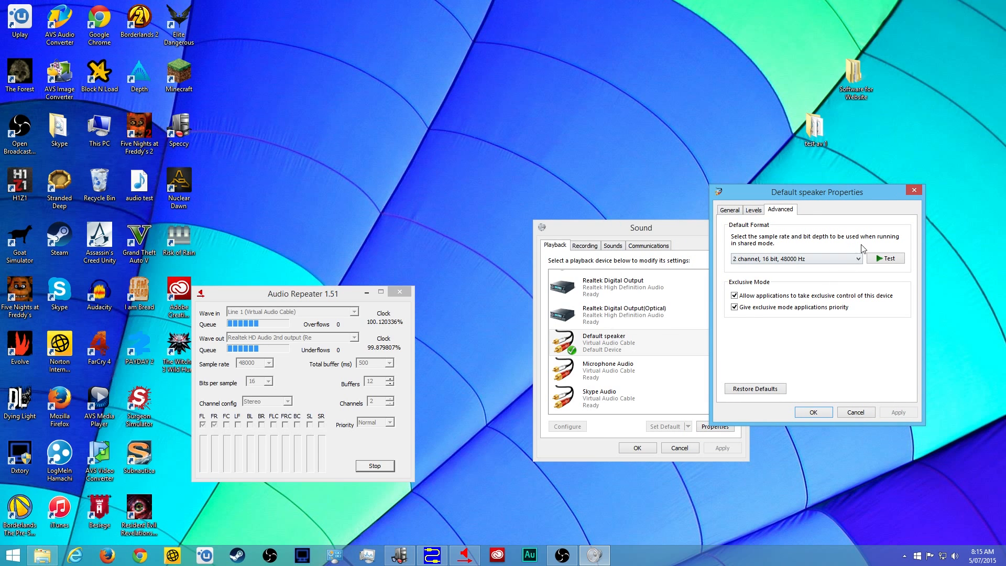
{"action": "left_click", "coordinate": [888, 259]}
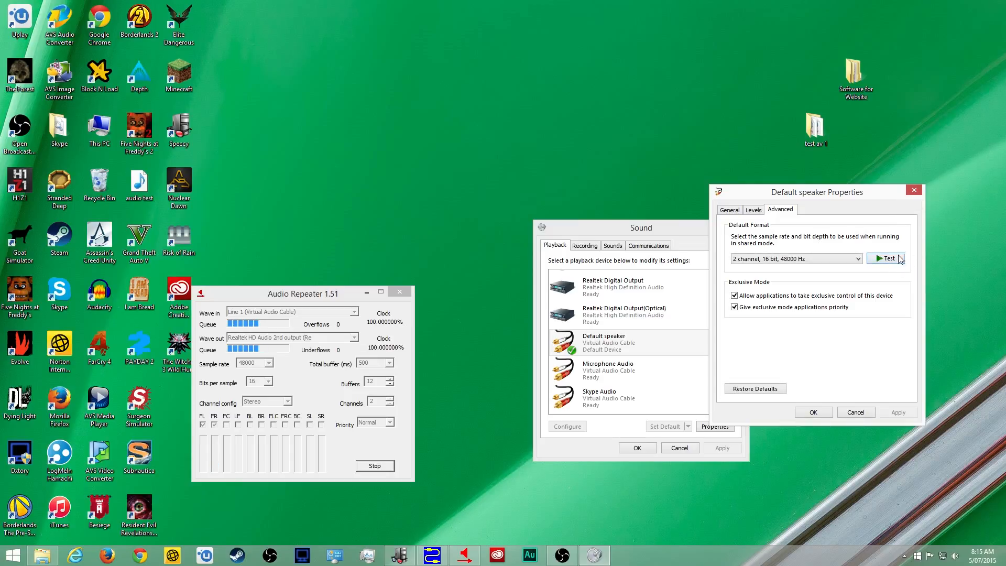
{"action": "left_click", "coordinate": [914, 189]}
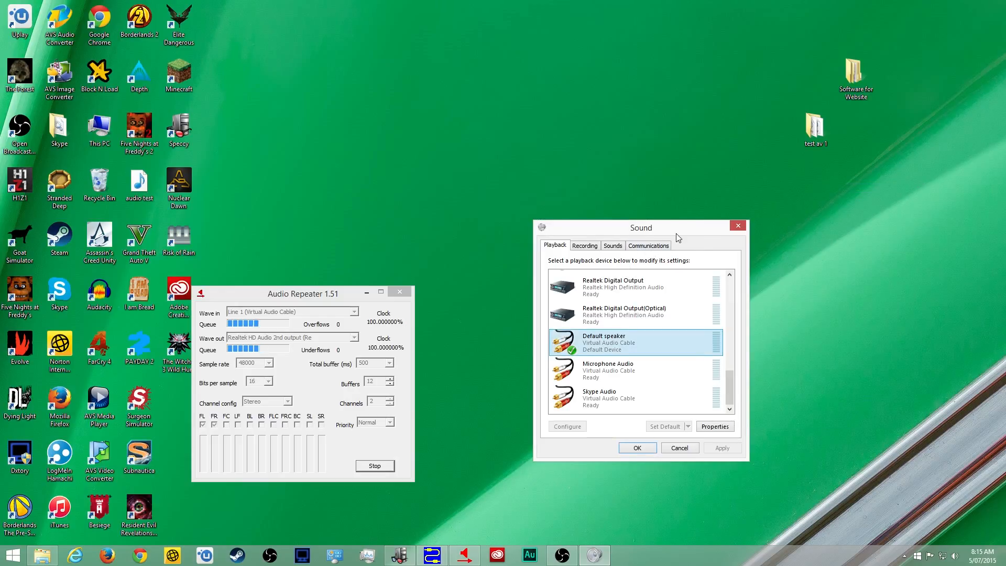
- Move Audio Repeater and the Sound dialog apart to opposite upper corners of the desktop
{"action": "left_click_drag", "start_coordinate": [679, 235], "coordinate": [725, 190]}
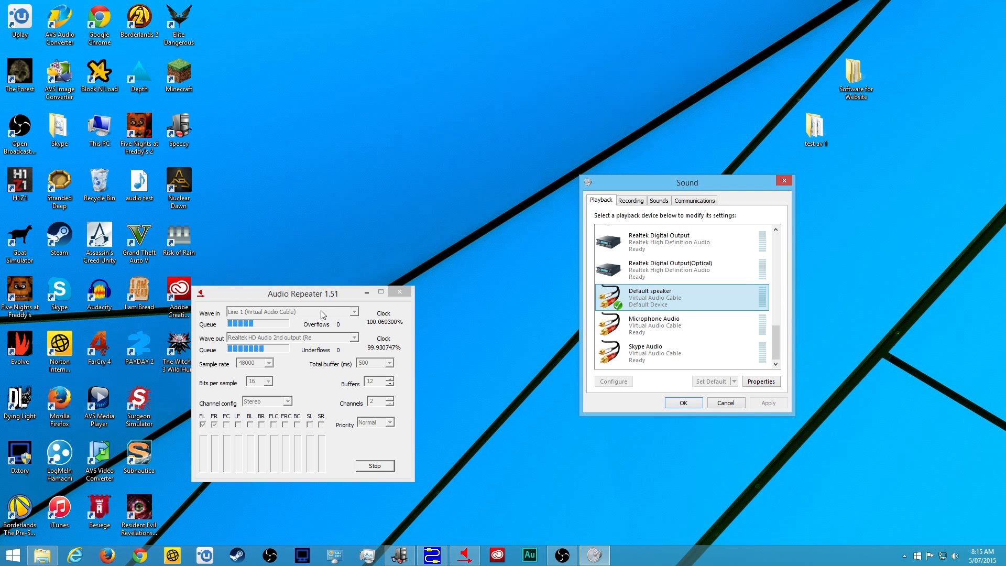
{"action": "left_click_drag", "start_coordinate": [326, 298], "coordinate": [259, 88]}
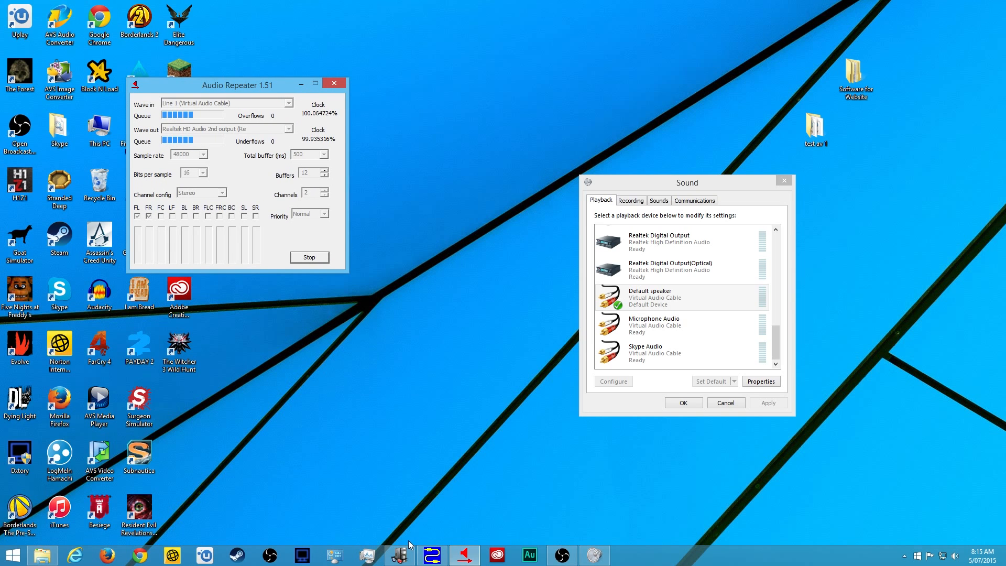
{"action": "left_click_drag", "start_coordinate": [722, 179], "coordinate": [911, 44]}
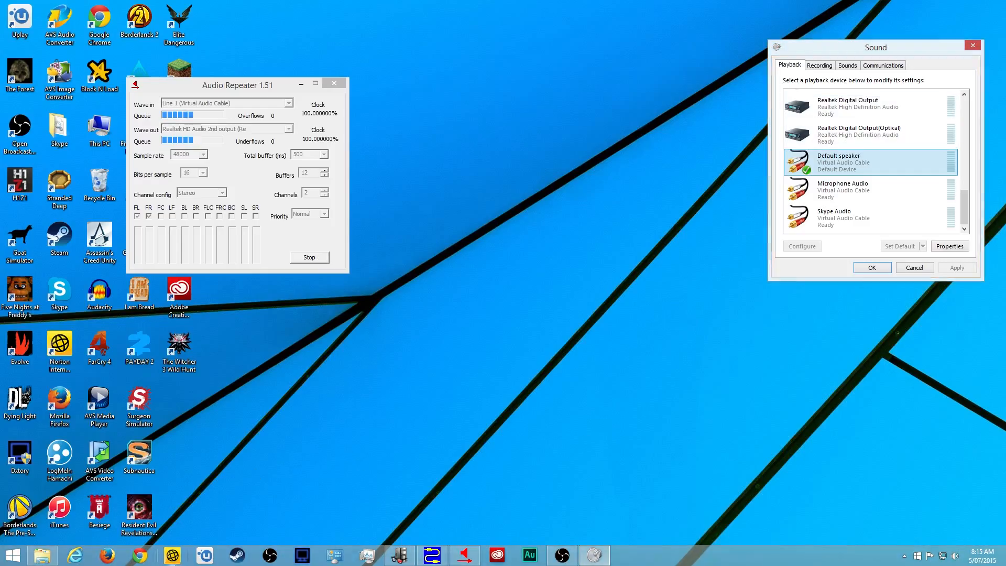
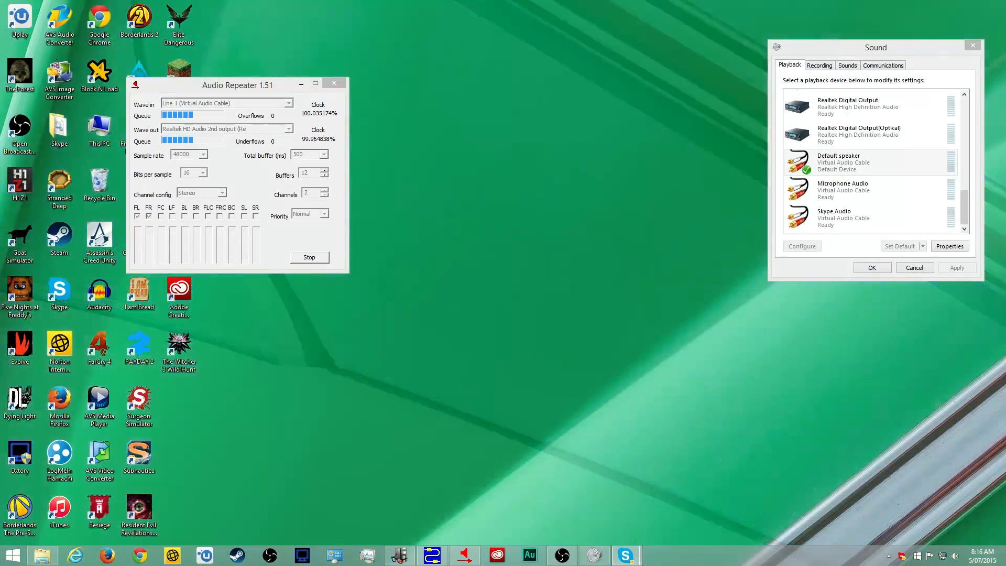
- Bring Skype's Options window onto the main desktop and open its Audio settings
{"action": "left_click_drag", "start_coordinate": [0, 118], "coordinate": [488, 69]}
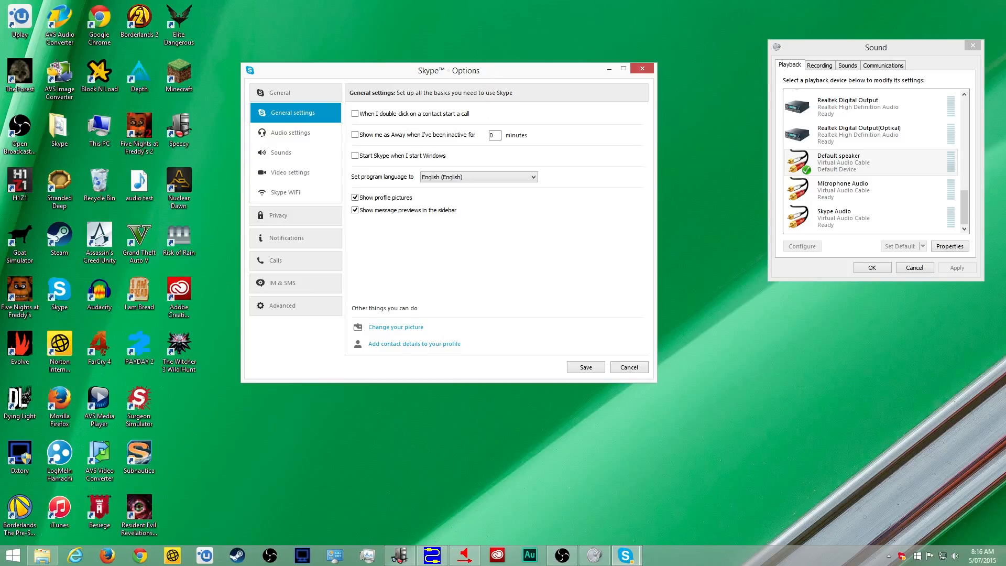
{"action": "key", "text": "alt+Tab"}
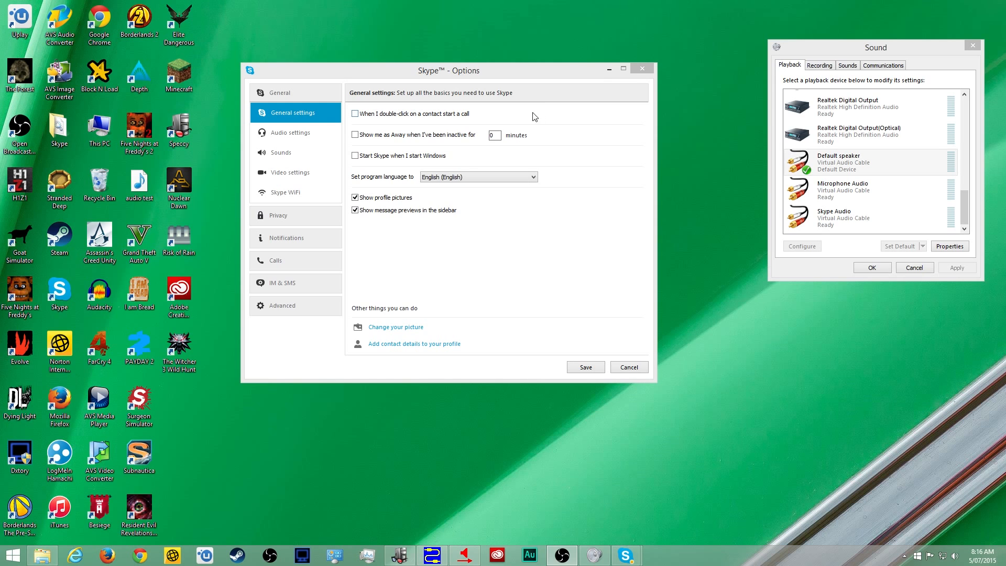
{"action": "mouse_move", "coordinate": [596, 75]}
{"action": "left_mouse_down"}
{"action": "mouse_move", "coordinate": [585, 93]}
{"action": "mouse_move", "coordinate": [612, 86]}
{"action": "left_mouse_up"}
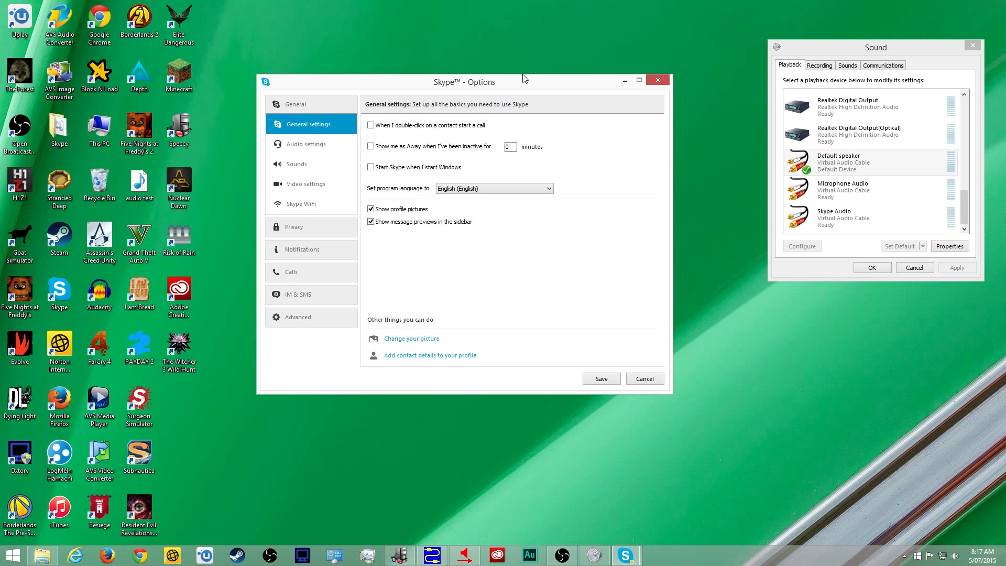
{"action": "mouse_move", "coordinate": [438, 84]}
{"action": "left_mouse_down"}
{"action": "mouse_move", "coordinate": [474, 75]}
{"action": "mouse_move", "coordinate": [429, 80]}
{"action": "left_mouse_up"}
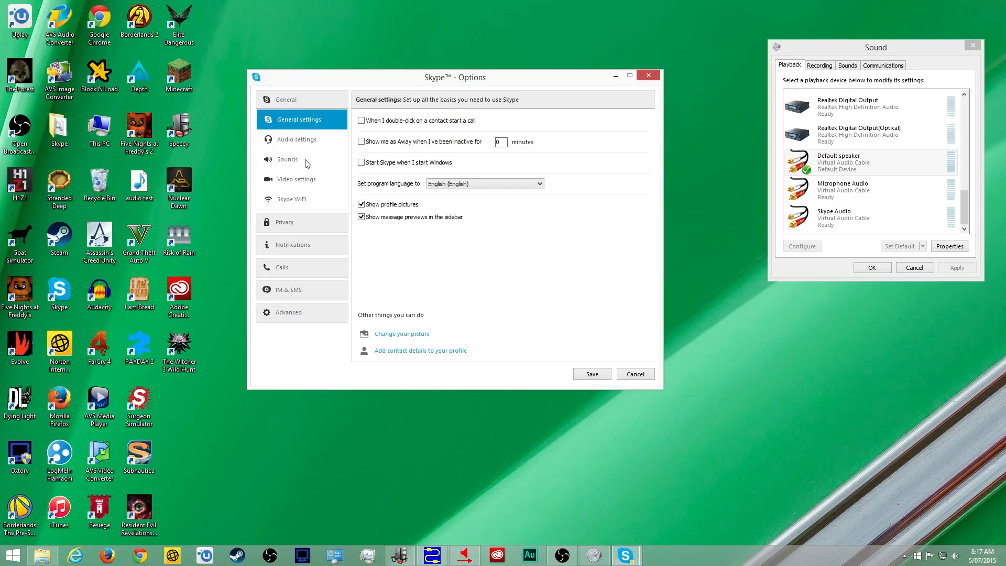
{"action": "left_click", "coordinate": [306, 157]}
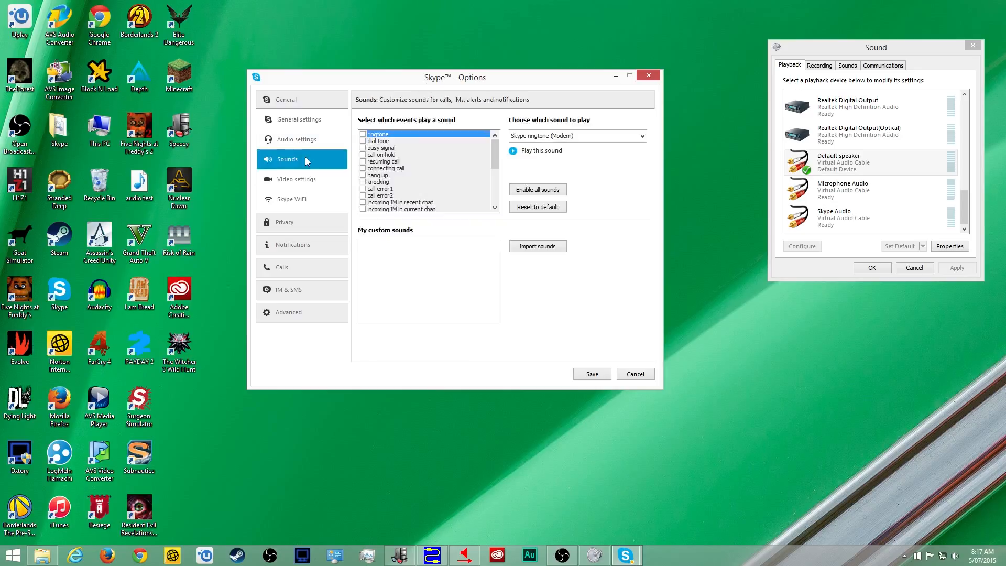
{"action": "left_click", "coordinate": [304, 140]}
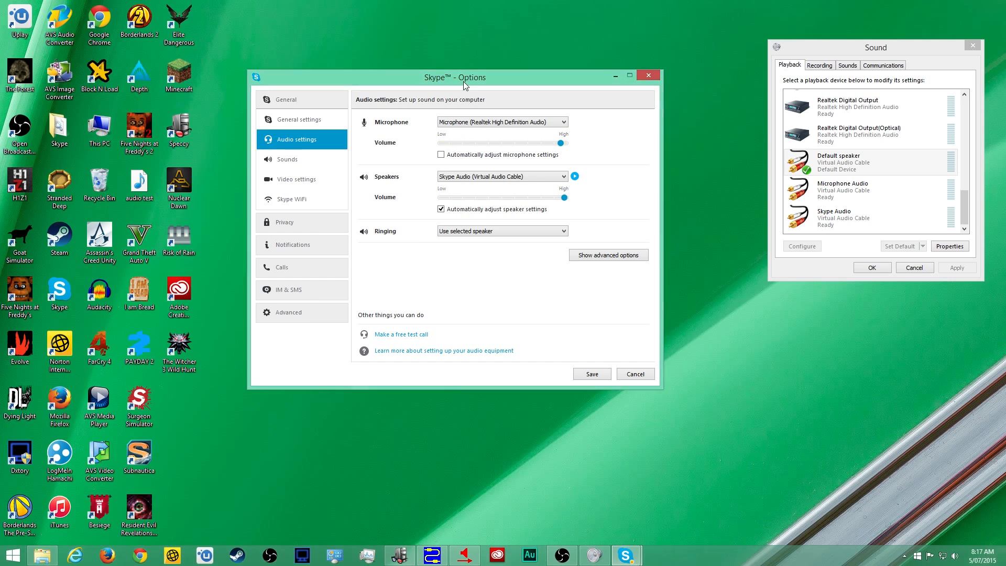
{"action": "mouse_move", "coordinate": [464, 82]}
{"action": "left_mouse_down"}
{"action": "mouse_move", "coordinate": [478, 71]}
{"action": "mouse_move", "coordinate": [448, 71]}
{"action": "left_mouse_up"}
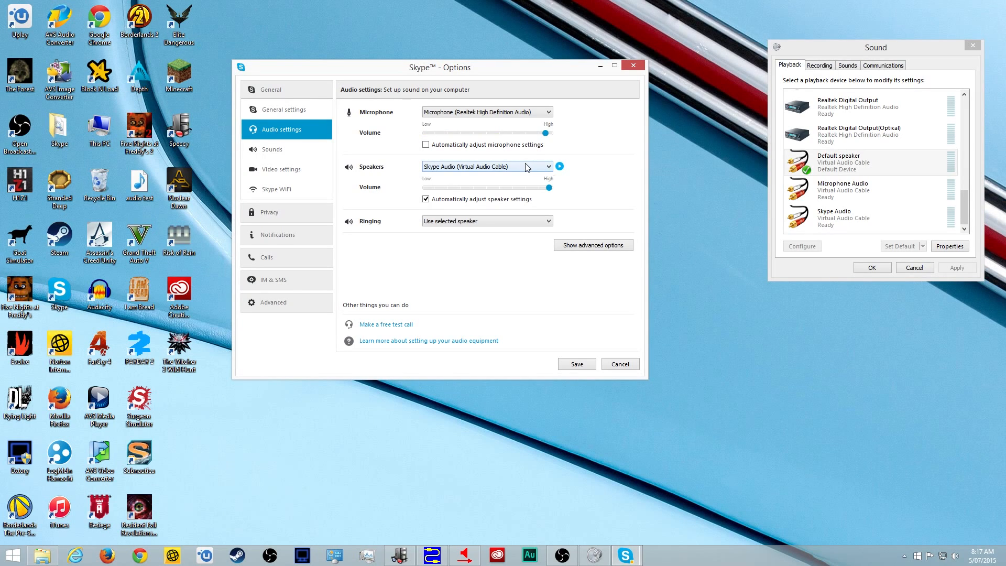
- Review the available speaker devices in Skype's Audio settings, keeping Skype Audio (Virtual Audio Cable) selected
{"action": "left_click", "coordinate": [527, 167]}
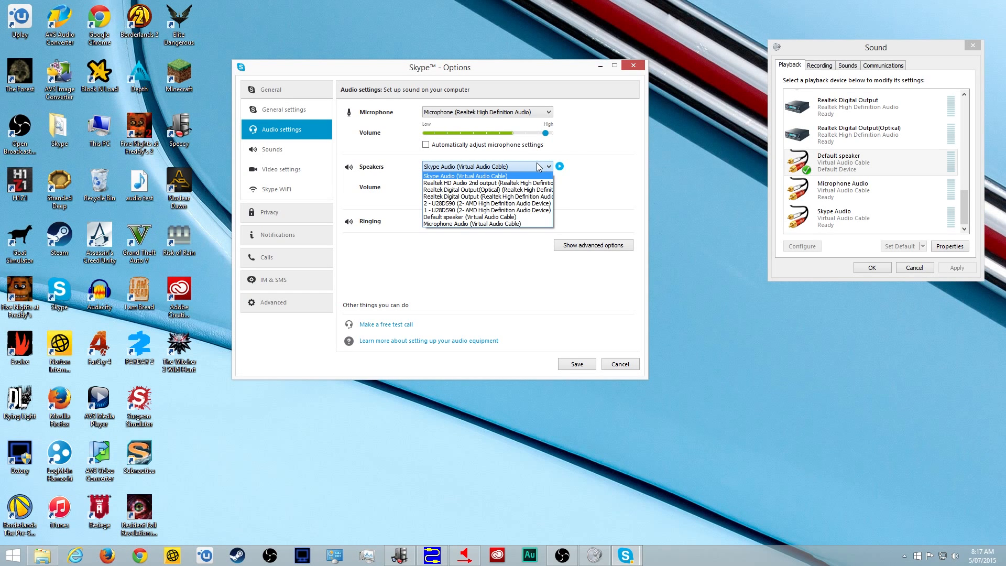
{"action": "left_click", "coordinate": [536, 163]}
{"action": "left_click", "coordinate": [534, 163]}
{"action": "left_click", "coordinate": [530, 166]}
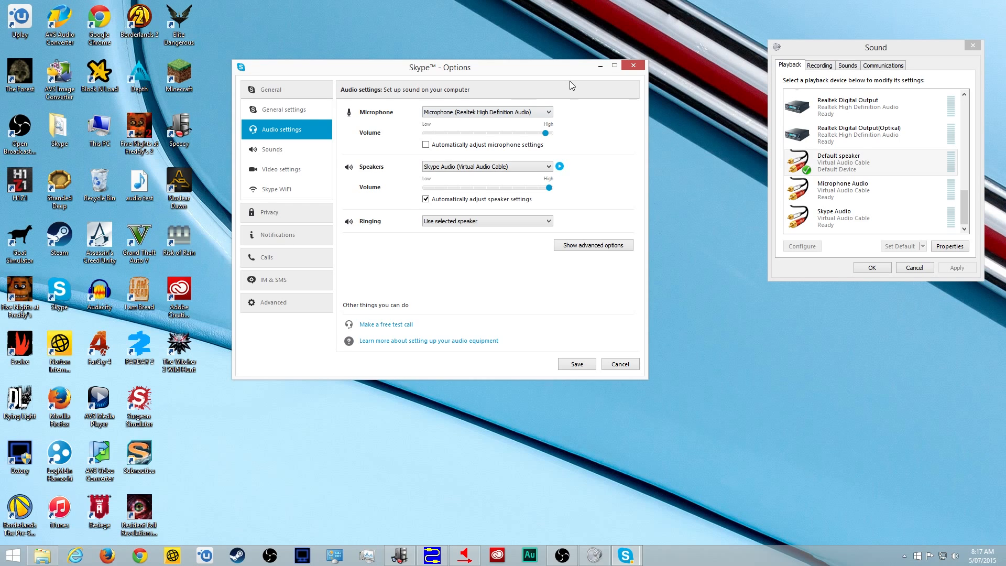
{"action": "left_click_drag", "start_coordinate": [569, 69], "coordinate": [512, 37]}
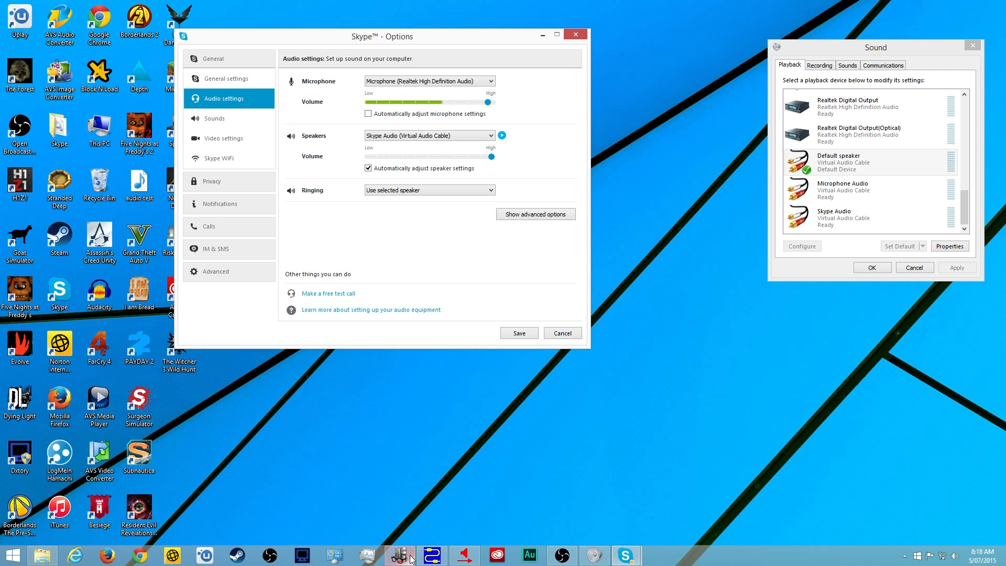
- Open a second Audio Repeater (MME) instance and place it beside Skype's Options window
{"action": "right_click", "coordinate": [473, 559]}
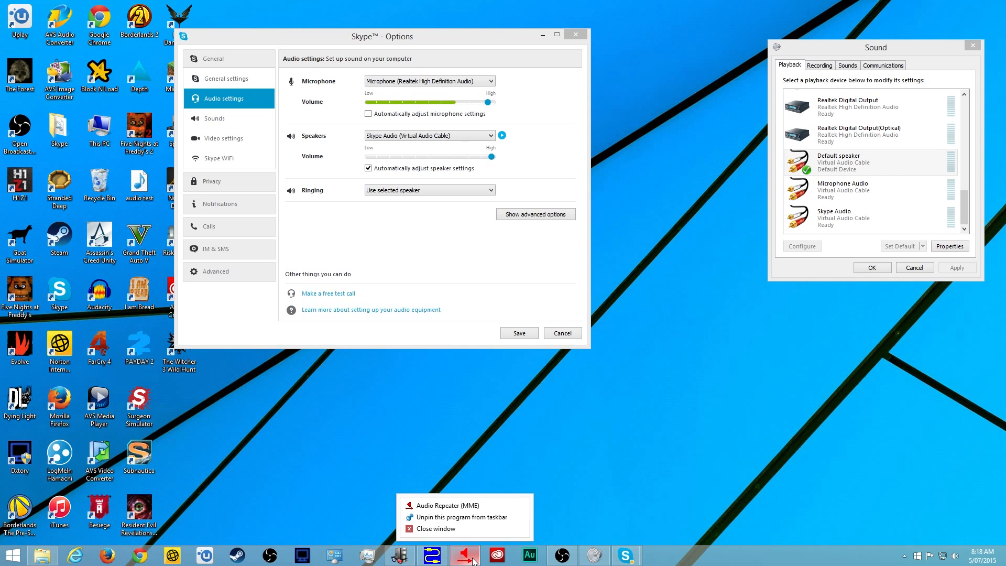
{"action": "left_click", "coordinate": [454, 506]}
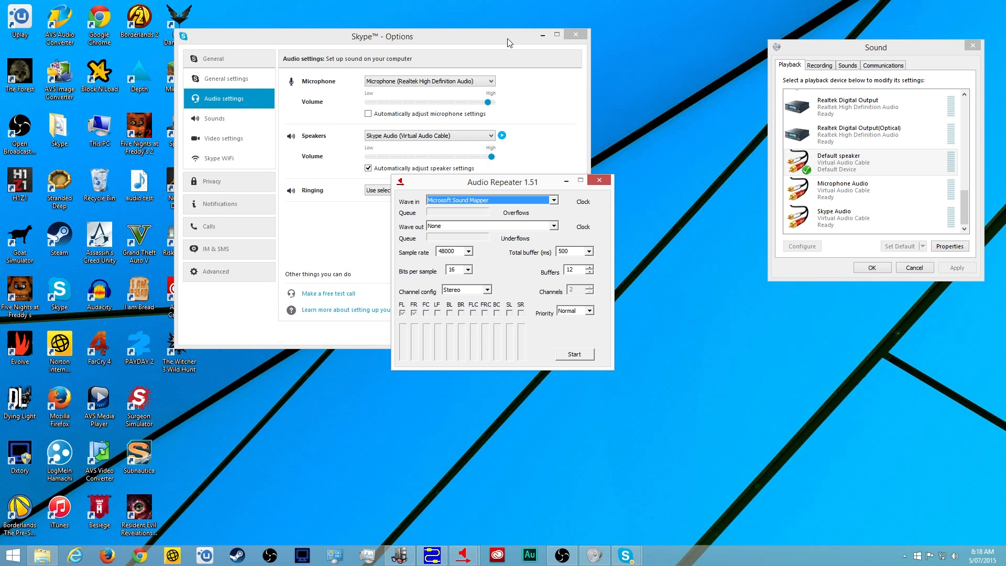
{"action": "left_click_drag", "start_coordinate": [507, 42], "coordinate": [761, 174]}
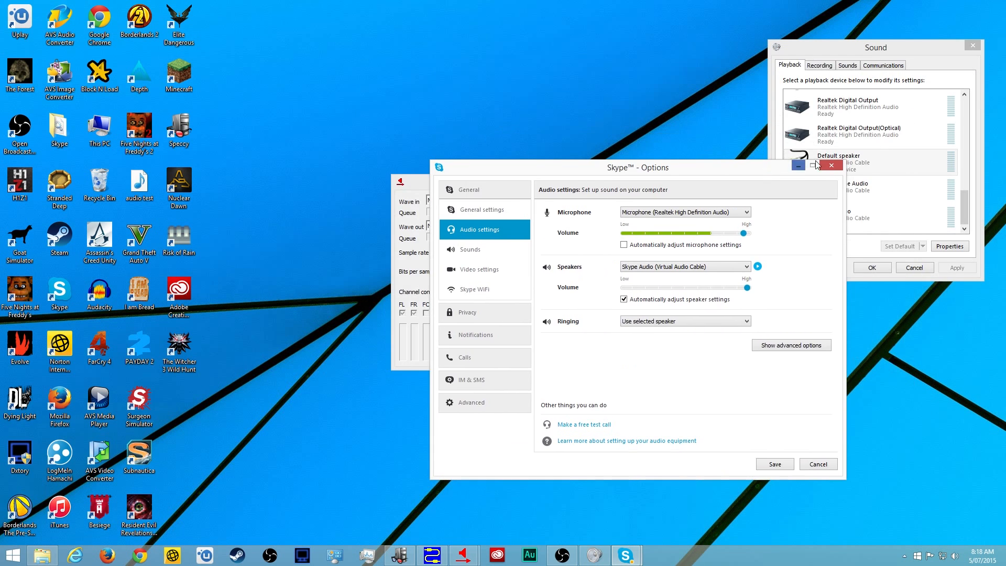
{"action": "left_click_drag", "start_coordinate": [407, 184], "coordinate": [171, 155]}
- Route Line 2 (Virtual Audio Cable) to Realtek HD Audio 2nd output in the second Audio Repeater, start it, and move it off the main desktop
{"action": "left_click", "coordinate": [314, 169]}
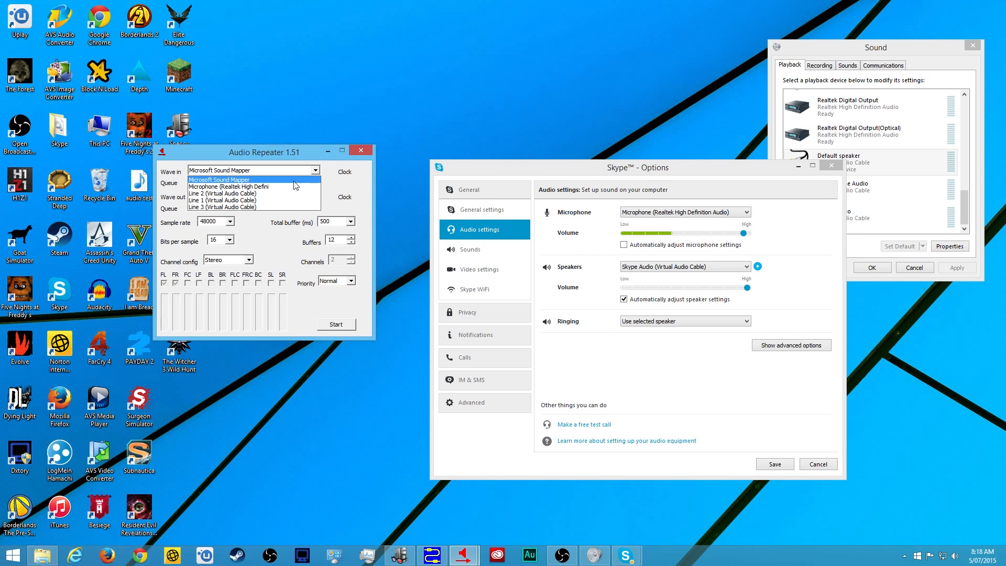
{"action": "left_click", "coordinate": [268, 193]}
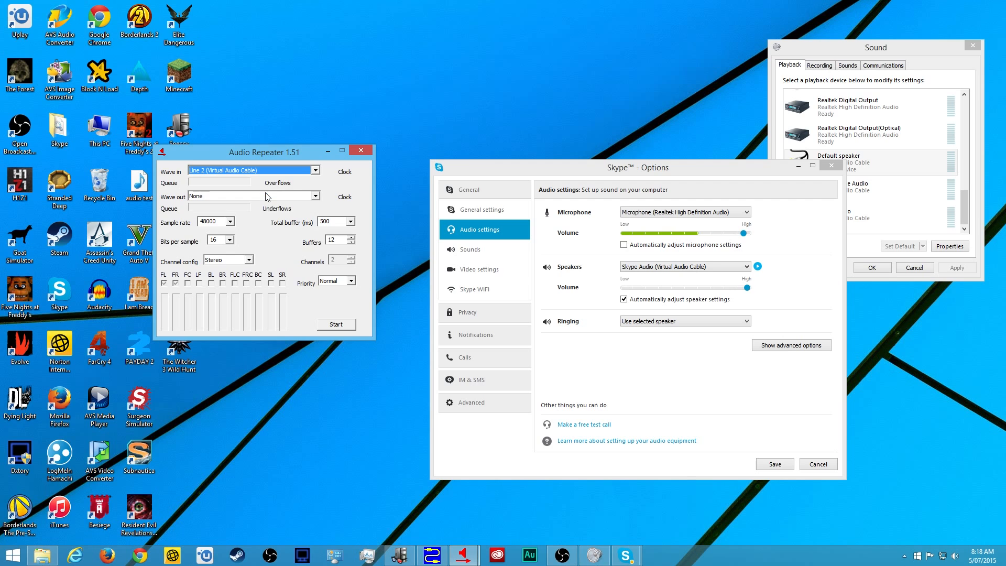
{"action": "left_click", "coordinate": [315, 197]}
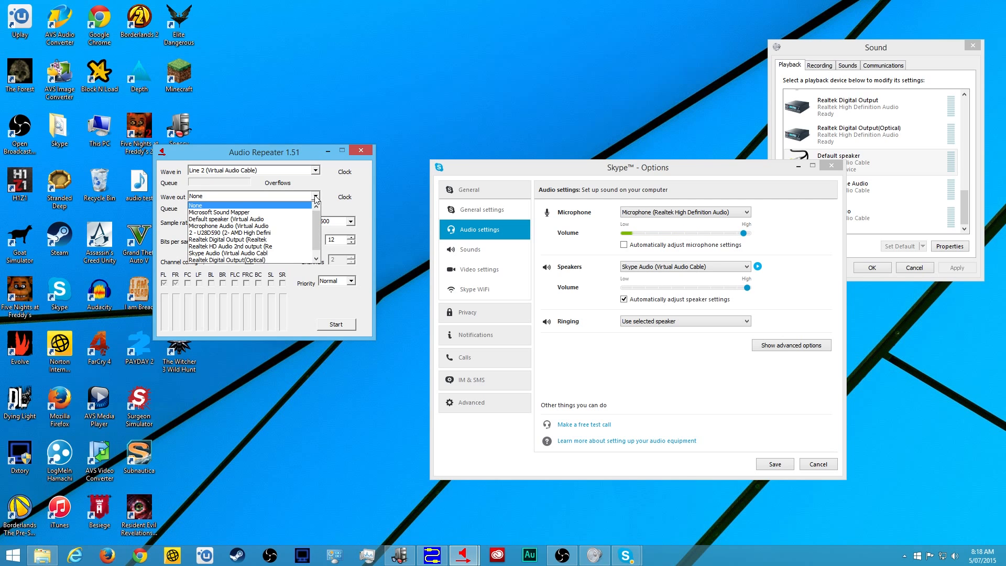
{"action": "left_click", "coordinate": [295, 246]}
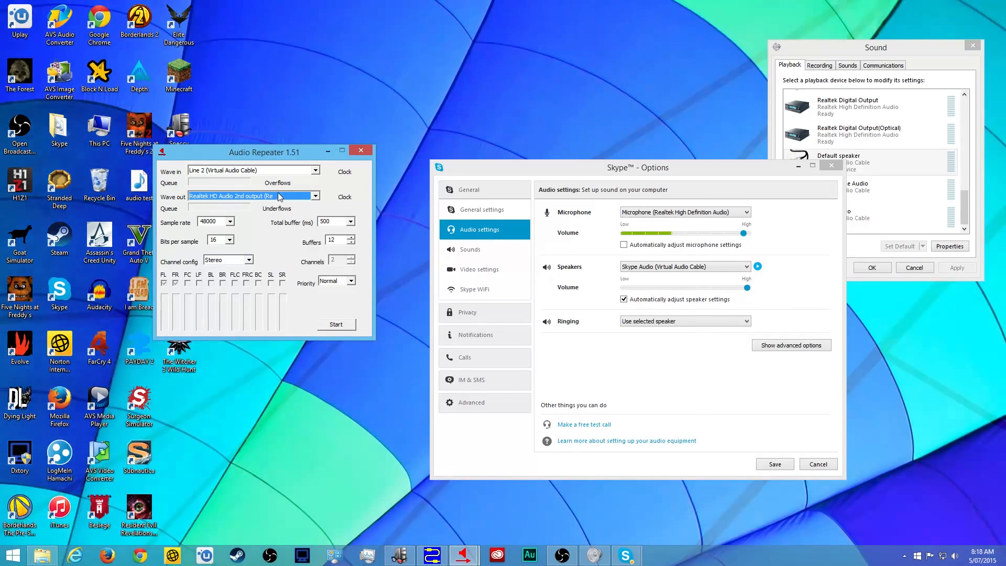
{"action": "left_click", "coordinate": [344, 325]}
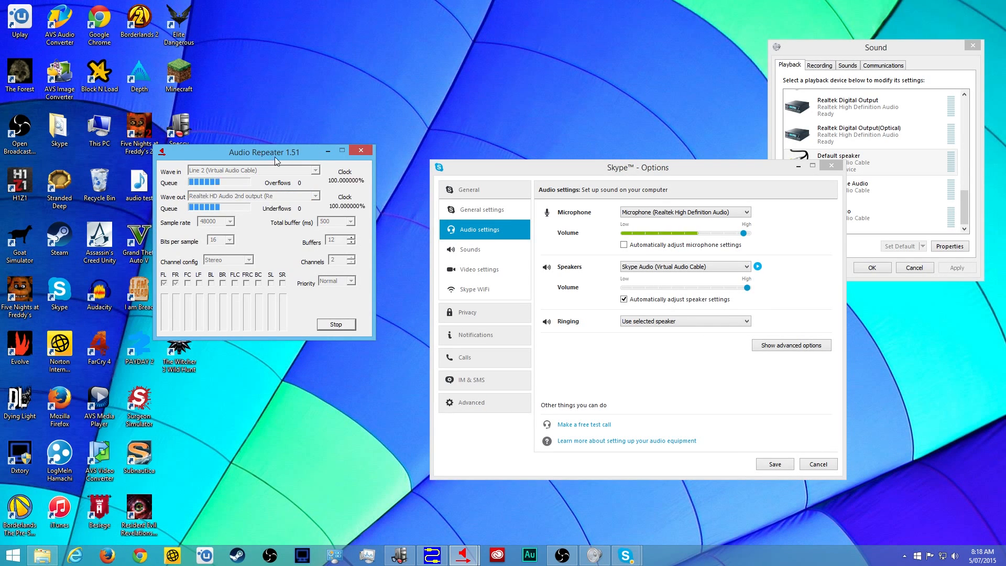
{"action": "left_click_drag", "start_coordinate": [275, 156], "coordinate": [0, 127]}
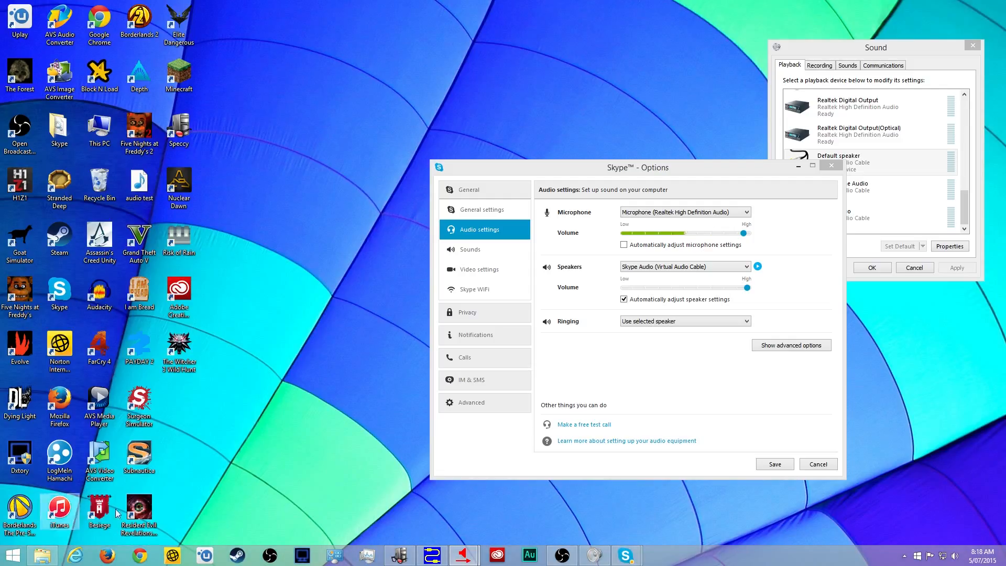
- Bring up the Audio Repeater running on Line 1 and minimize it
{"action": "mouse_move", "coordinate": [463, 554]}
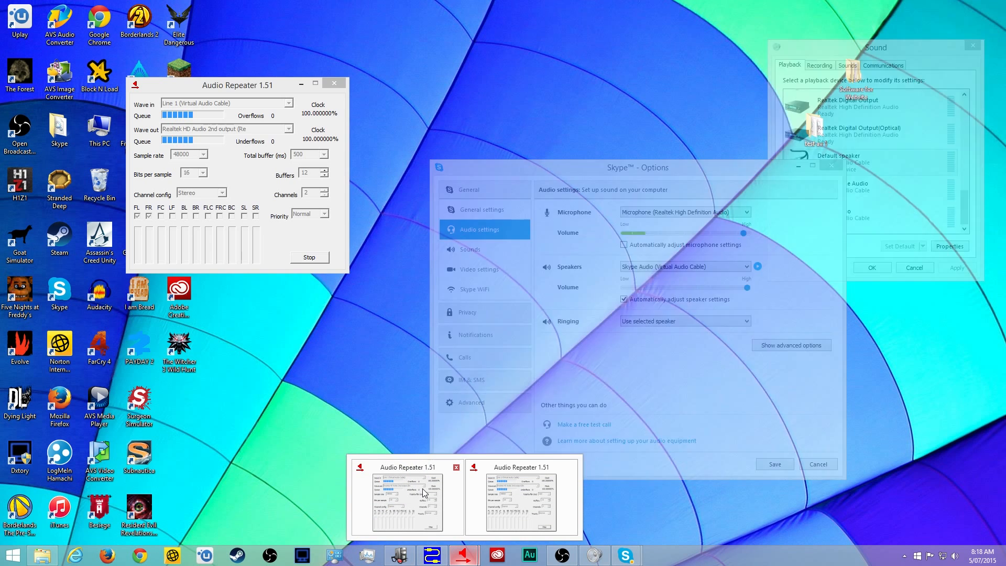
{"action": "left_click", "coordinate": [422, 493]}
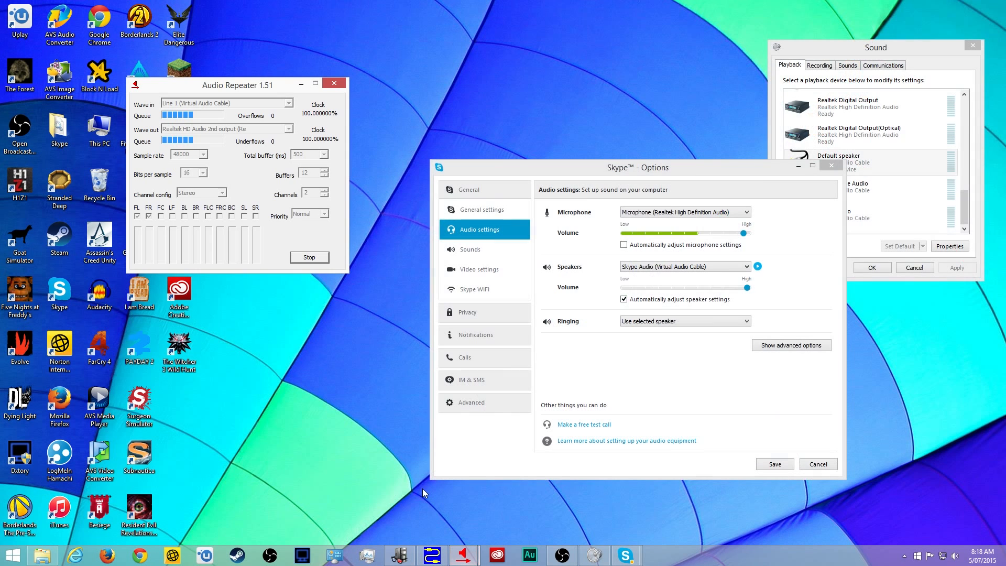
{"action": "left_click", "coordinate": [301, 84]}
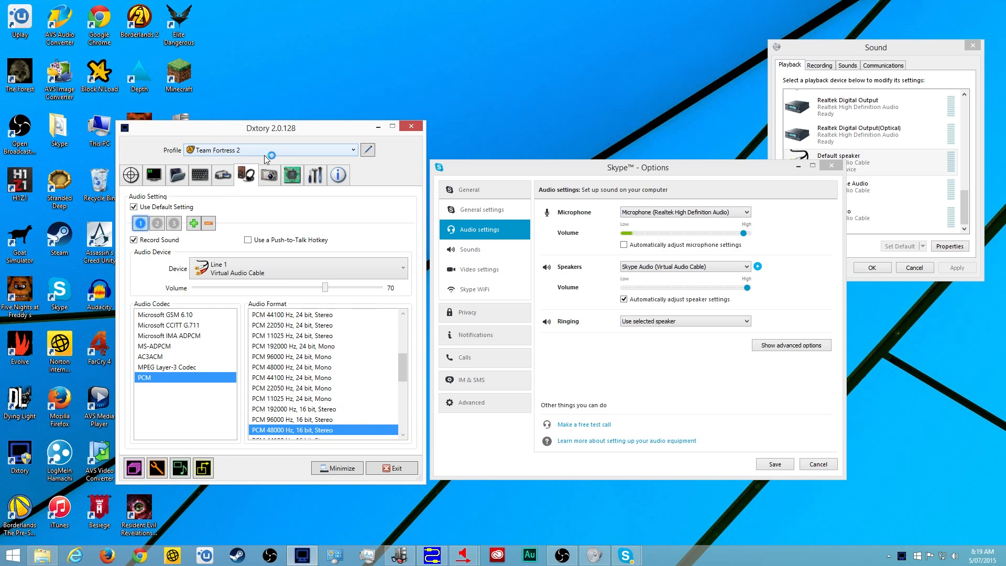
- Review the Lagarith Lossless Codec configuration in Dxtory's movie settings, keep the YV12 mode, and close the codec dialog
{"action": "left_click", "coordinate": [223, 177]}
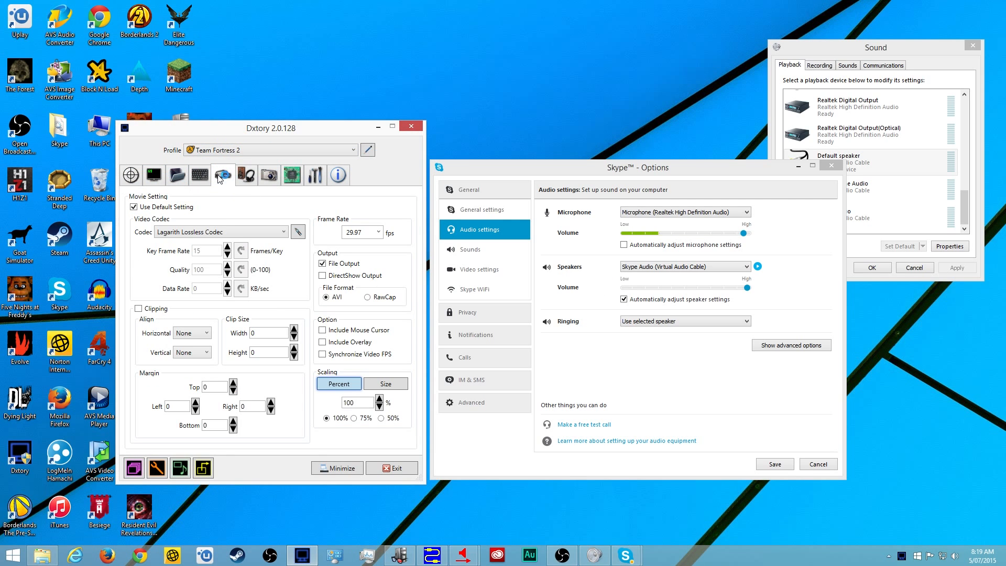
{"action": "left_click", "coordinate": [299, 232]}
{"action": "left_click_drag", "start_coordinate": [241, 137], "coordinate": [270, 154]}
{"action": "left_click", "coordinate": [320, 195]}
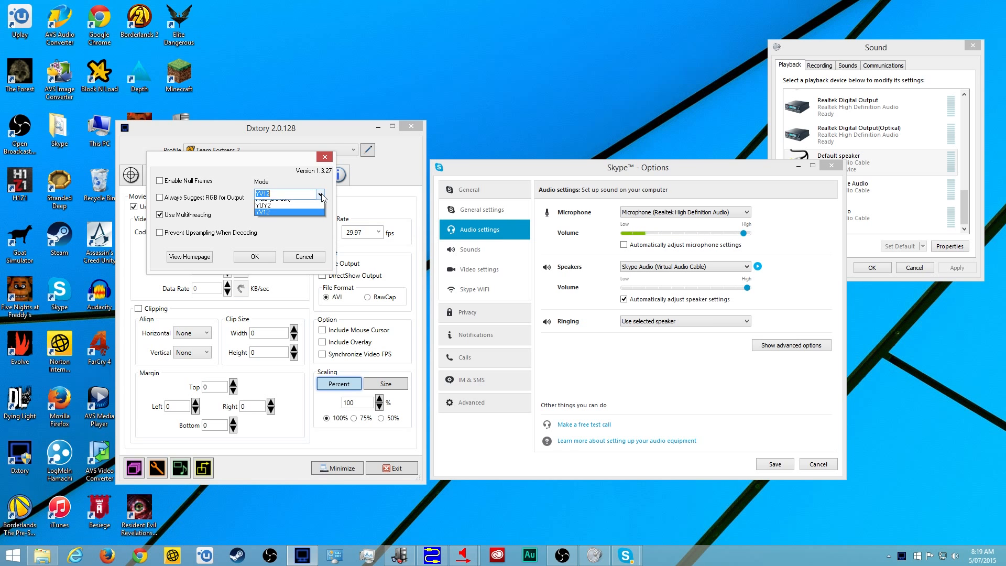
{"action": "left_click", "coordinate": [321, 195]}
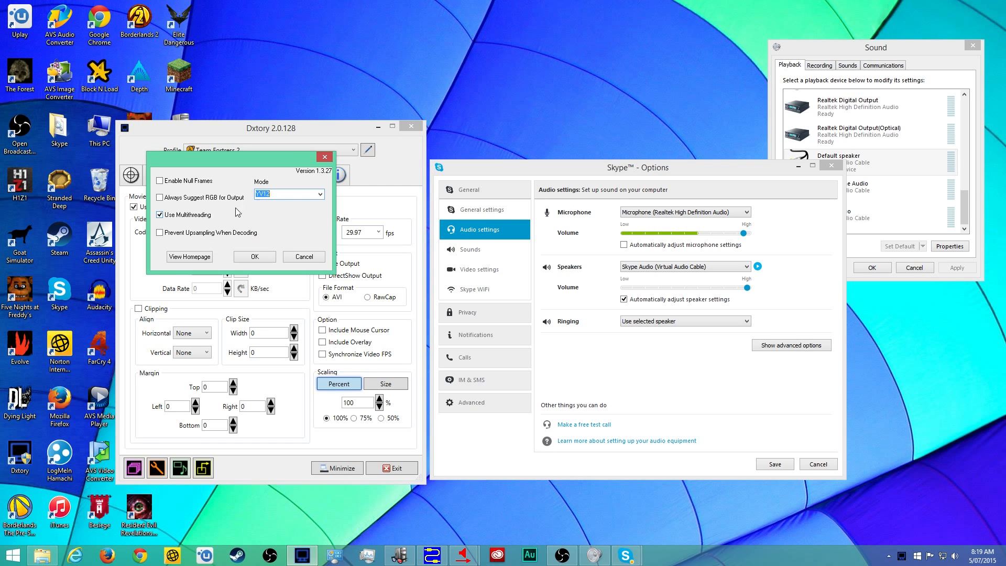
{"action": "left_click", "coordinate": [256, 262]}
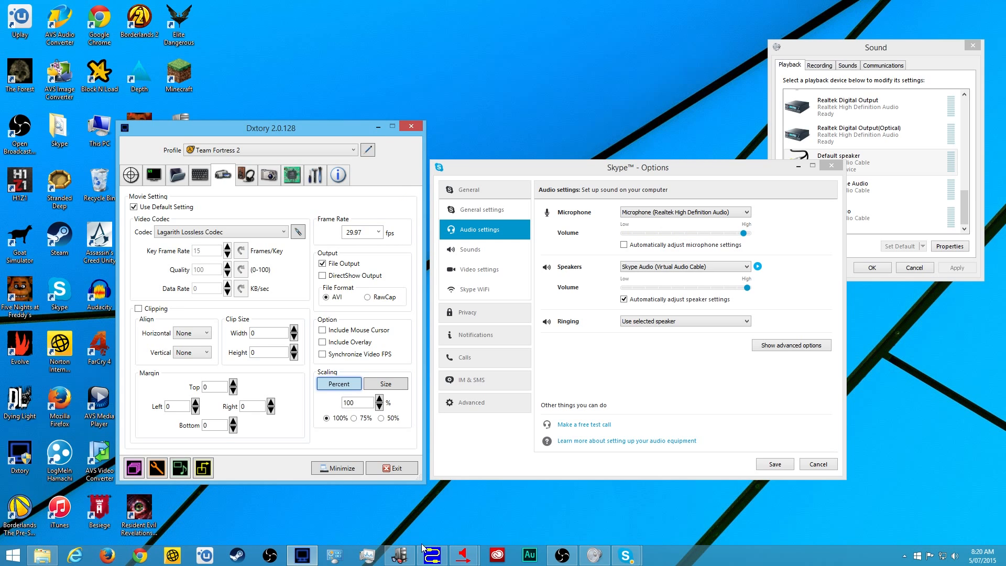
- Bring Piriform Speccy onto the main desktop and examine the computer's hardware summary
{"action": "left_click", "coordinate": [401, 560]}
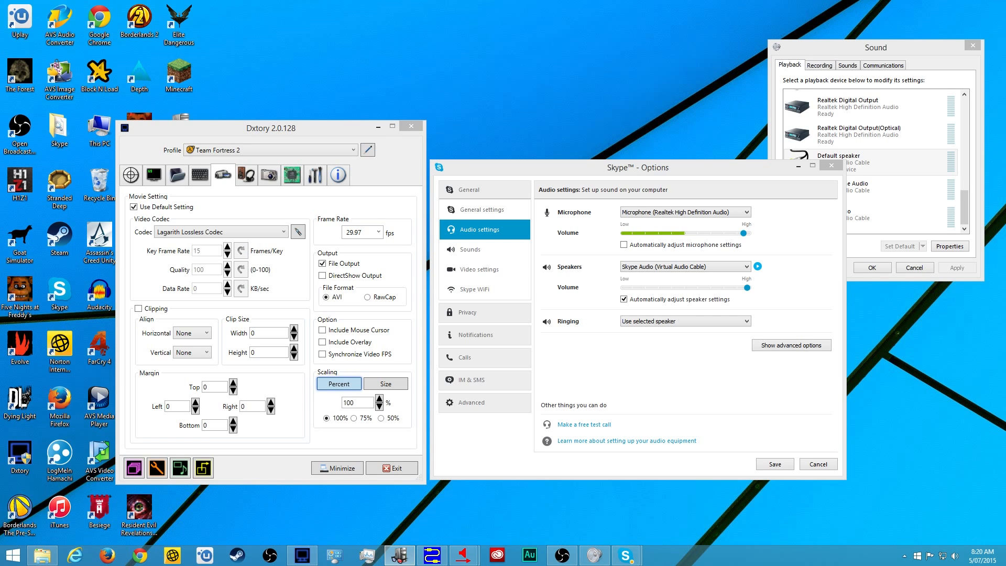
{"action": "left_click_drag", "start_coordinate": [0, 42], "coordinate": [538, 63]}
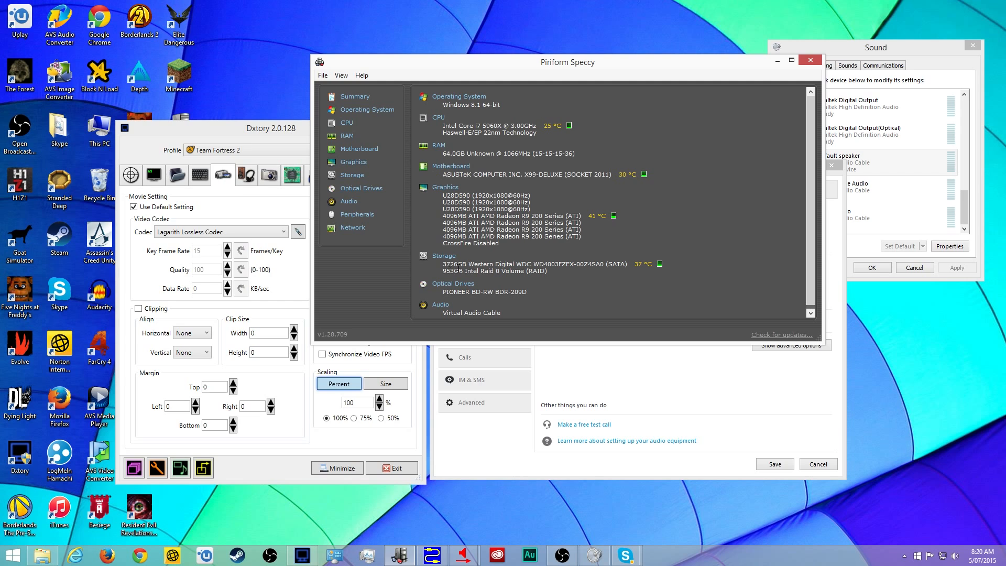
{"action": "scroll", "coordinate": [510, 247], "scroll_direction": "down", "scroll_amount": 1}
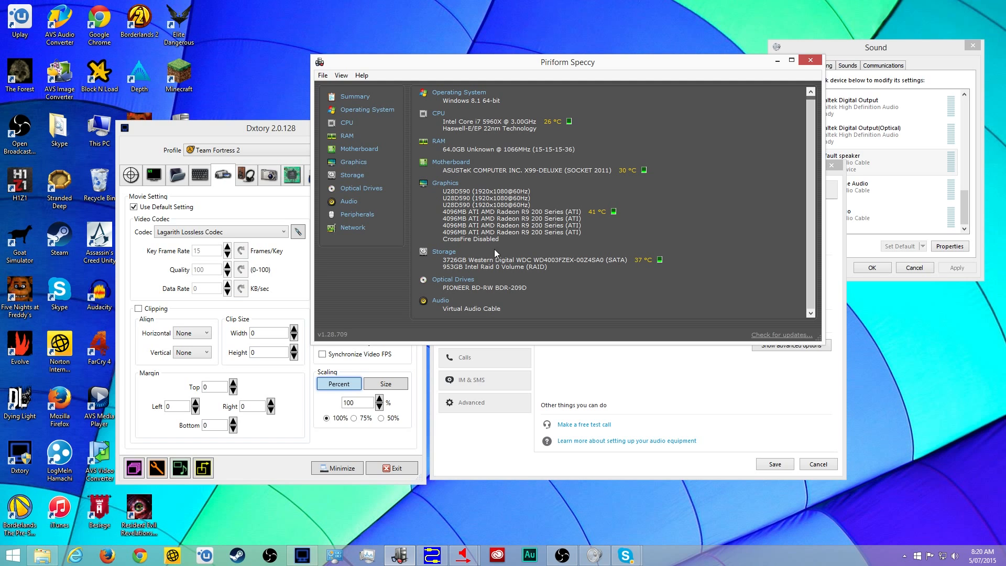
{"action": "left_click_drag", "start_coordinate": [631, 65], "coordinate": [605, 88]}
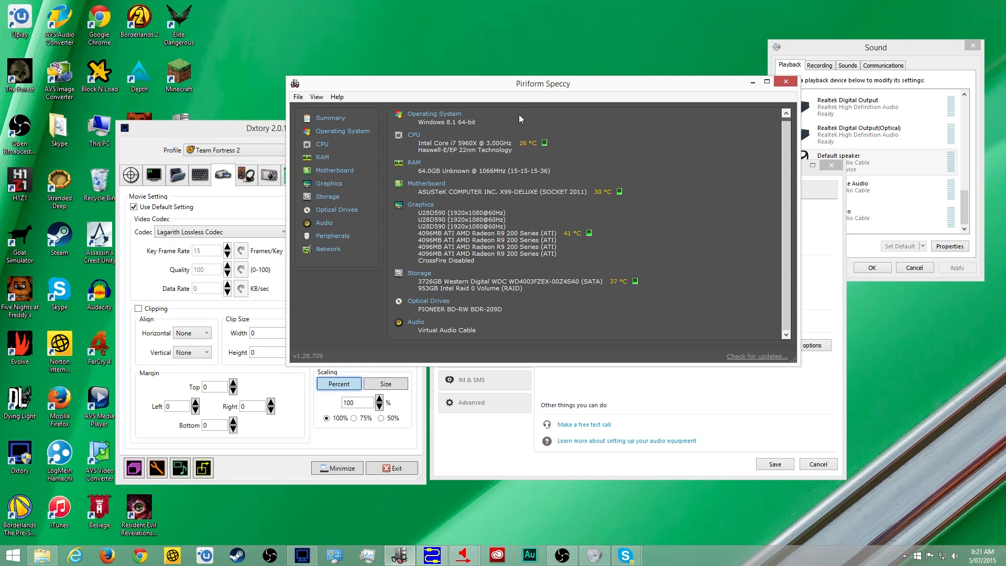
- Examine the Intel Raid 0 volume listed under Storage in the system summary
{"action": "left_click_drag", "start_coordinate": [555, 84], "coordinate": [518, 77]}
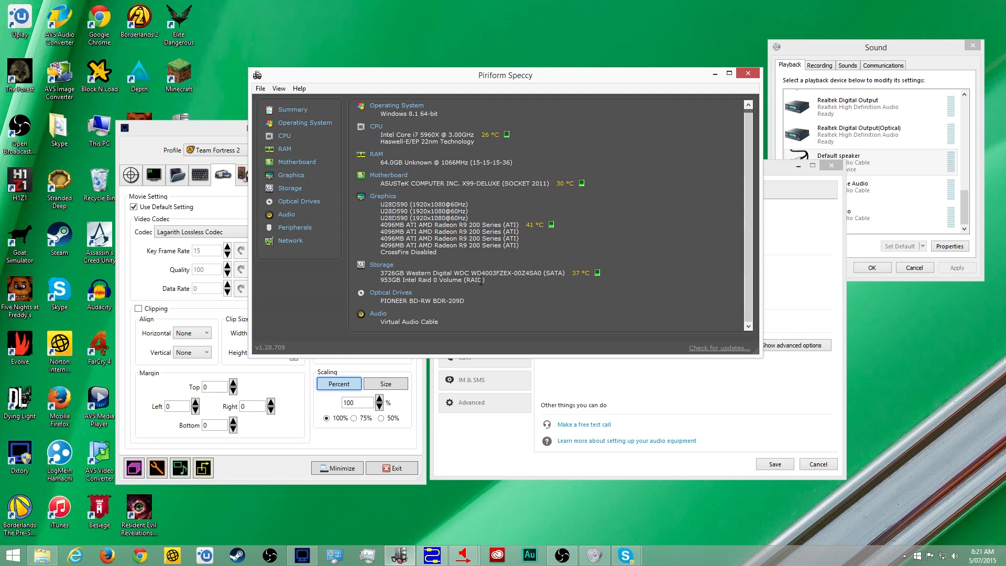
{"action": "left_click_drag", "start_coordinate": [489, 280], "coordinate": [383, 283]}
{"action": "left_click", "coordinate": [514, 285]}
{"action": "left_click_drag", "start_coordinate": [579, 76], "coordinate": [600, 50]}
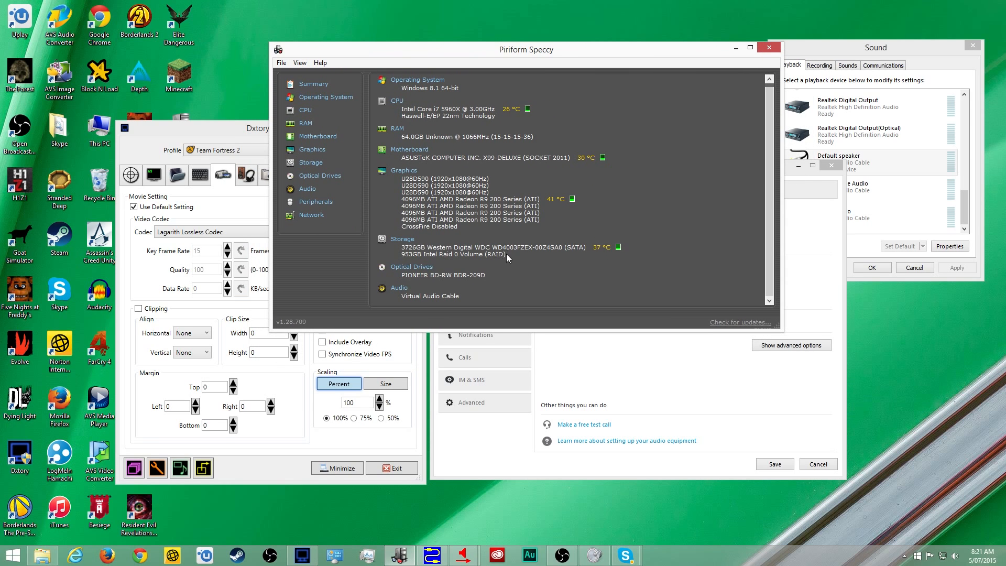
{"action": "left_click_drag", "start_coordinate": [506, 254], "coordinate": [417, 256]}
{"action": "left_click", "coordinate": [403, 259]}
{"action": "left_click_drag", "start_coordinate": [401, 254], "coordinate": [461, 257]}
{"action": "left_click", "coordinate": [520, 255]}
{"action": "left_click", "coordinate": [583, 261]}
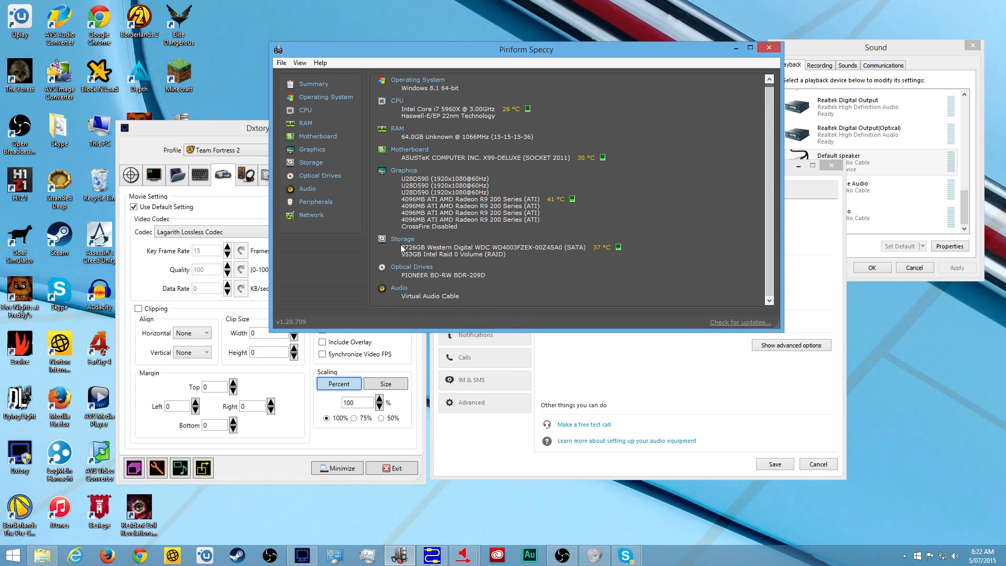
- Examine the Western Digital drive listed under Storage, and close the system summary
{"action": "left_click_drag", "start_coordinate": [402, 247], "coordinate": [428, 250]}
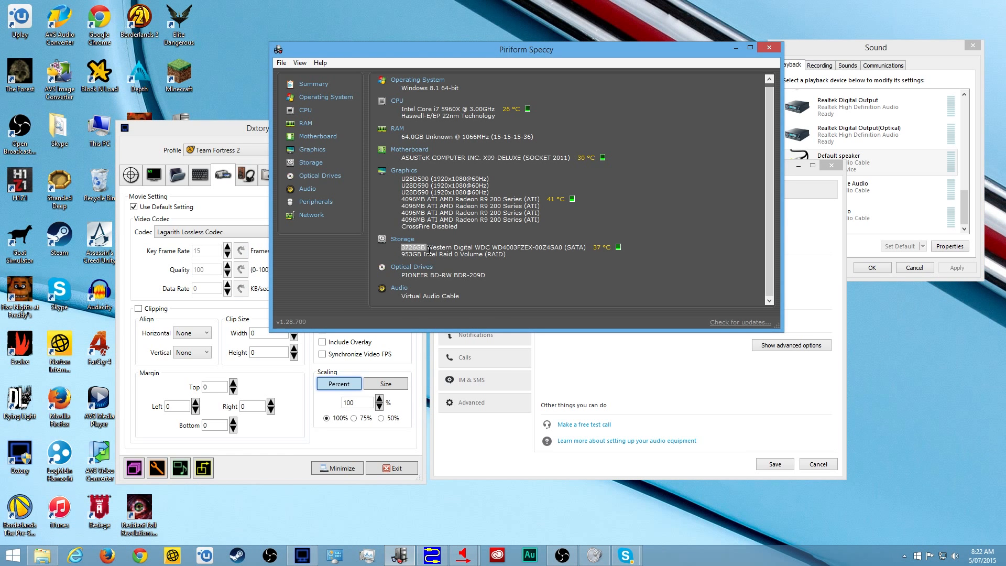
{"action": "left_click", "coordinate": [611, 281]}
{"action": "left_click_drag", "start_coordinate": [401, 250], "coordinate": [616, 269]}
{"action": "left_click", "coordinate": [616, 269]}
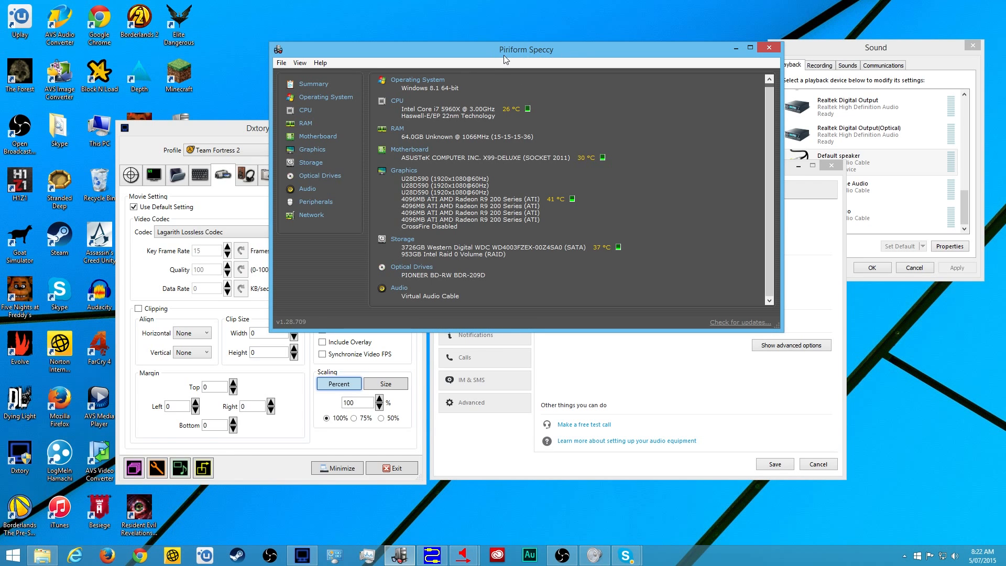
{"action": "left_click", "coordinate": [770, 48]}
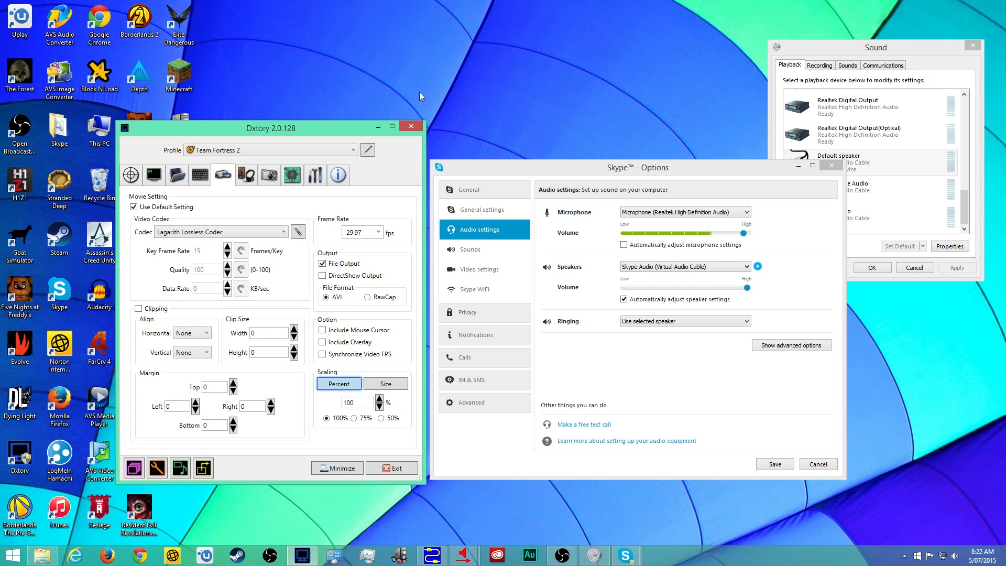
- Switch to Dxtory and review the audio device settings of all three recording tracks
{"action": "left_click_drag", "start_coordinate": [323, 127], "coordinate": [605, 96]}
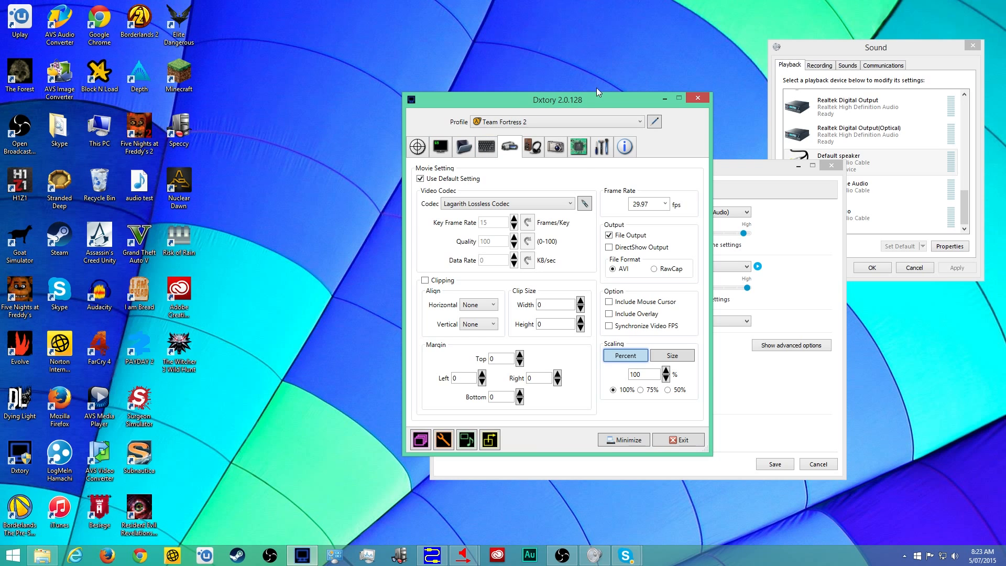
{"action": "left_click_drag", "start_coordinate": [593, 102], "coordinate": [528, 46]}
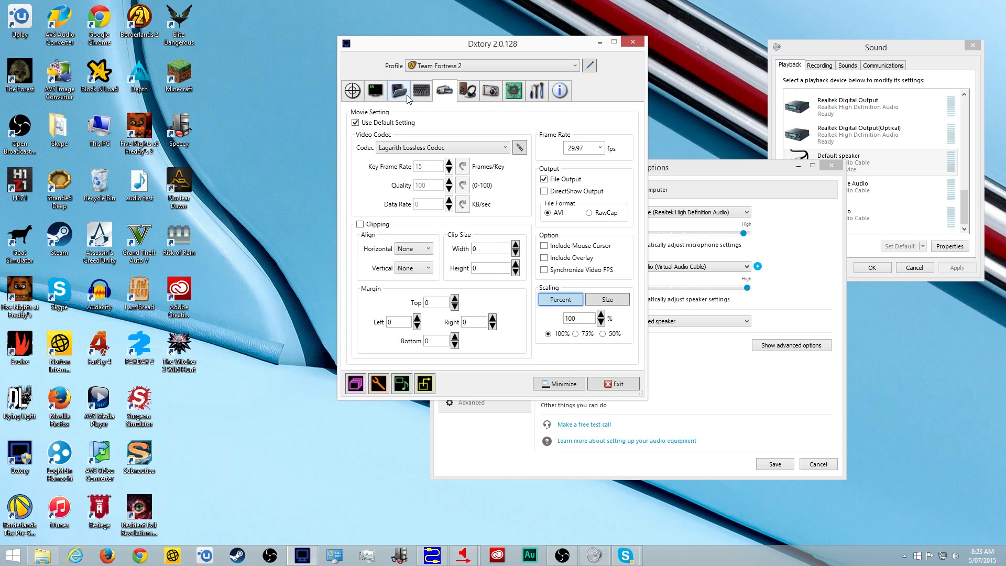
{"action": "left_click", "coordinate": [469, 91]}
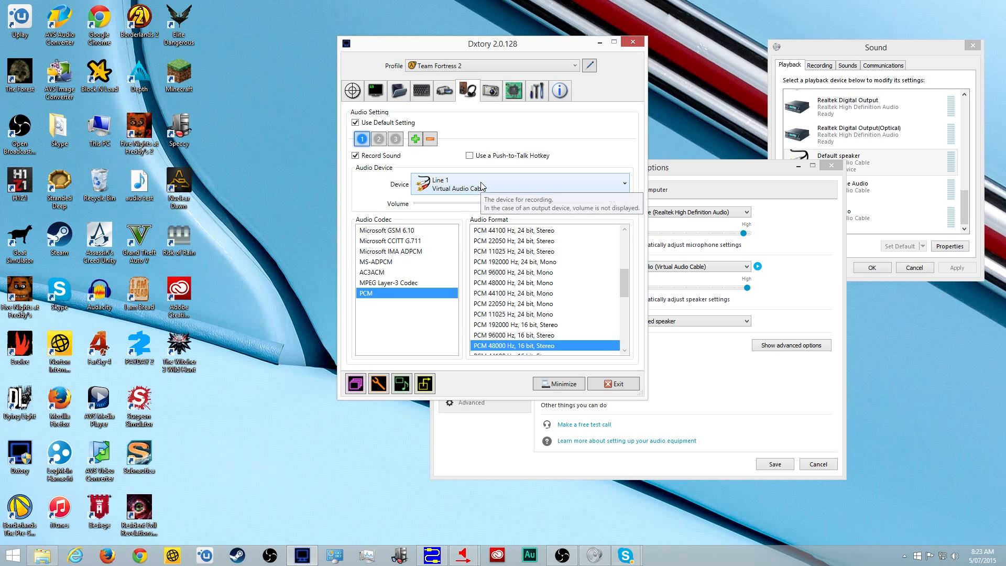
{"action": "left_click", "coordinate": [380, 139]}
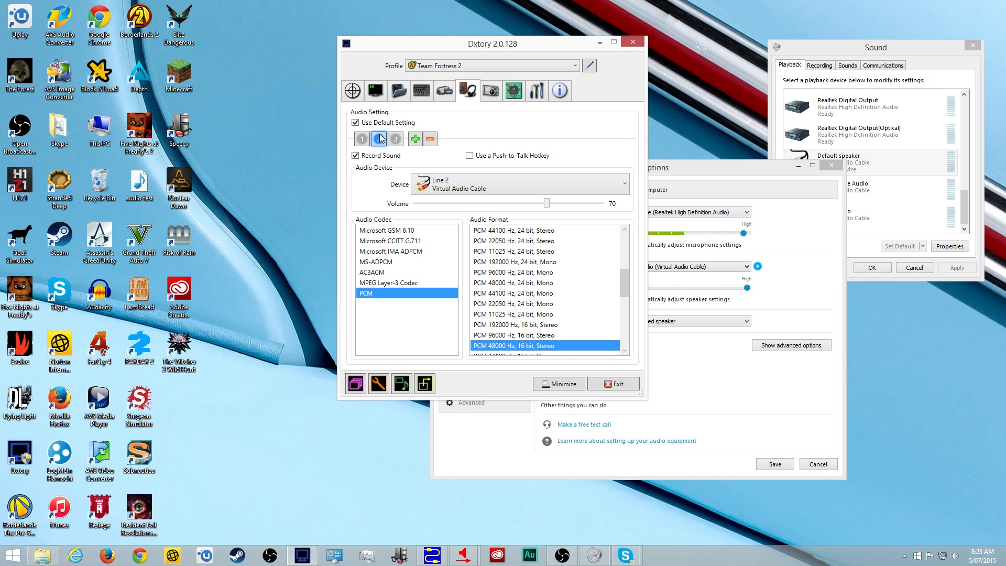
{"action": "left_click", "coordinate": [396, 139]}
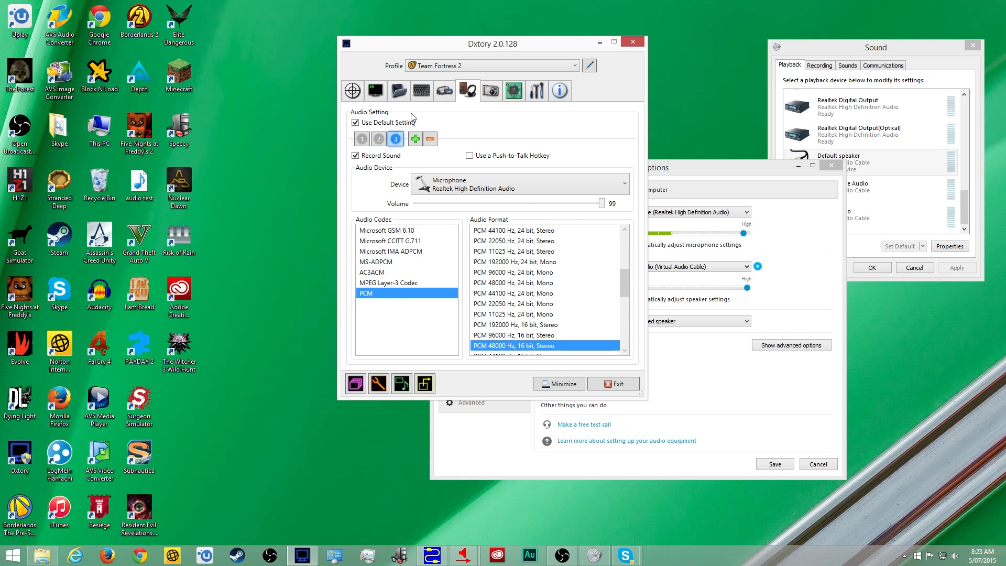
- Set the microphone volume of Dxtory's third audio track to 70
{"action": "left_click", "coordinate": [450, 94]}
{"action": "left_click", "coordinate": [469, 92]}
{"action": "scroll", "coordinate": [558, 348], "scroll_direction": "down", "scroll_amount": 1}
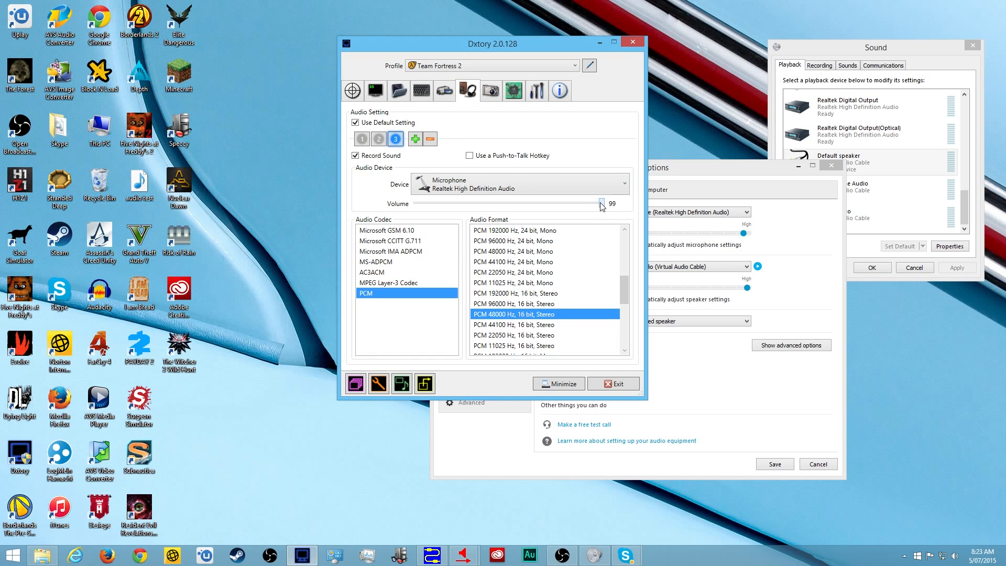
{"action": "left_click_drag", "start_coordinate": [602, 203], "coordinate": [548, 210]}
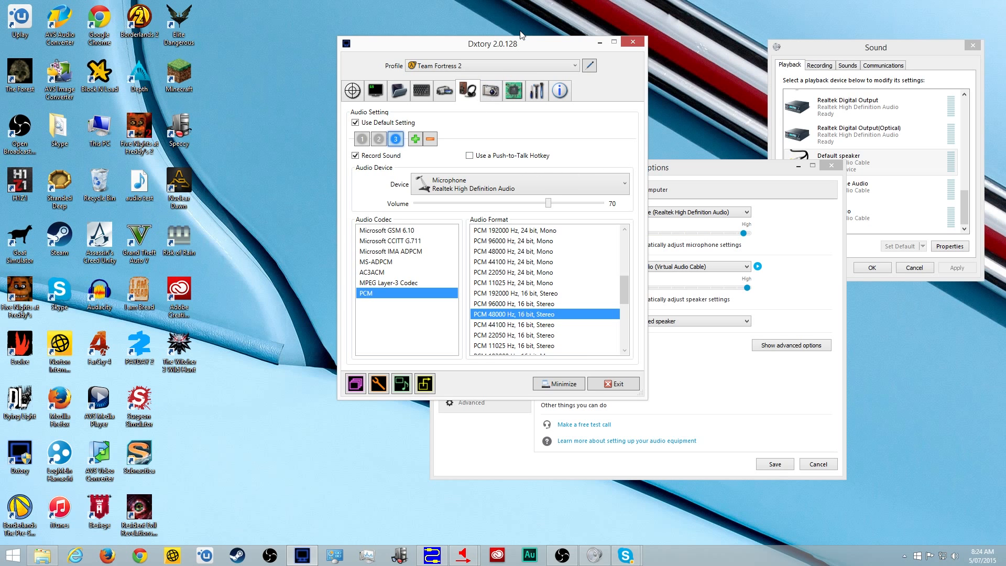
- Close the Skype options window and move the Sound and Dxtory windows out of view to clear the desktop
{"action": "left_click_drag", "start_coordinate": [532, 48], "coordinate": [629, 48]}
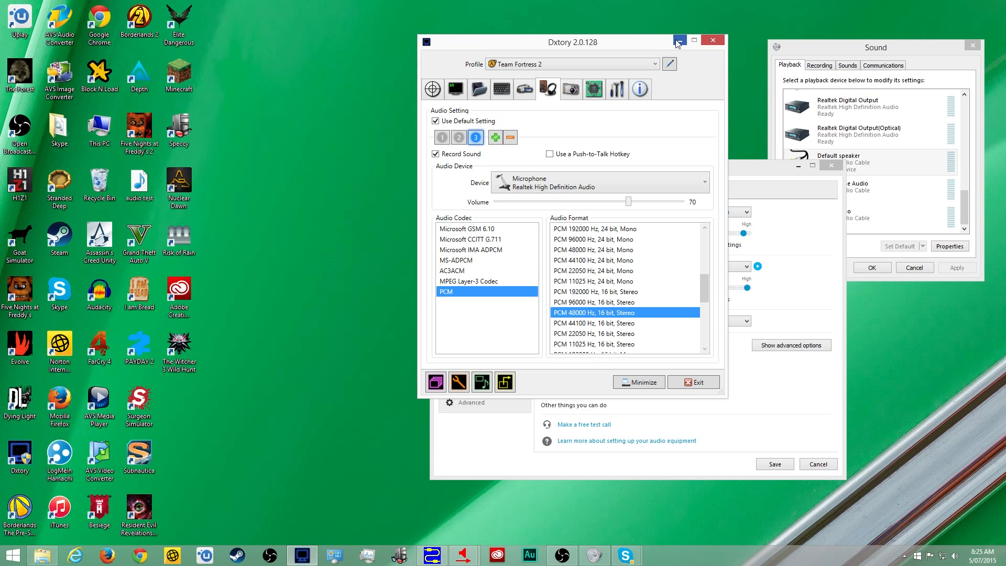
{"action": "left_click_drag", "start_coordinate": [624, 46], "coordinate": [323, 32]}
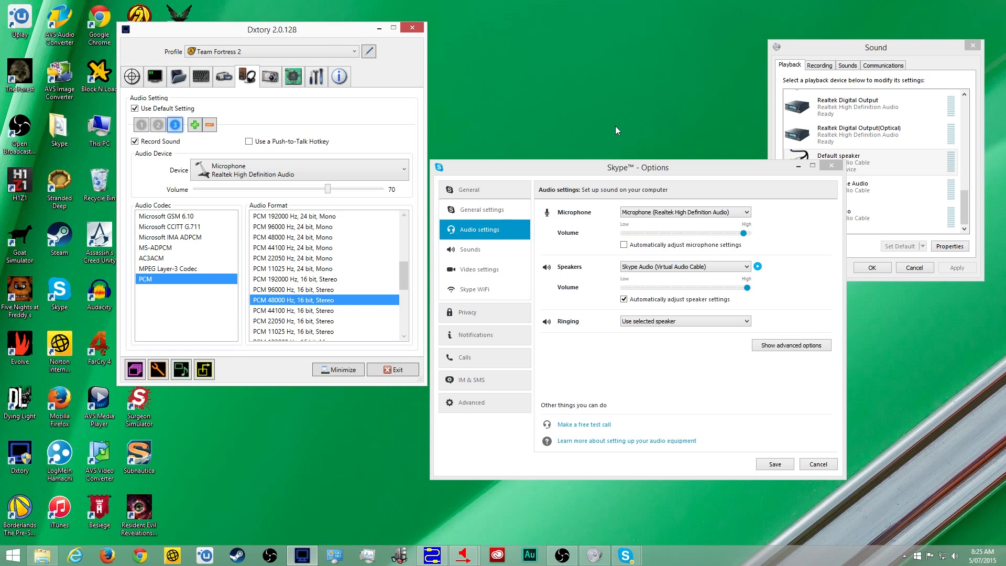
{"action": "left_click_drag", "start_coordinate": [649, 176], "coordinate": [764, 181]}
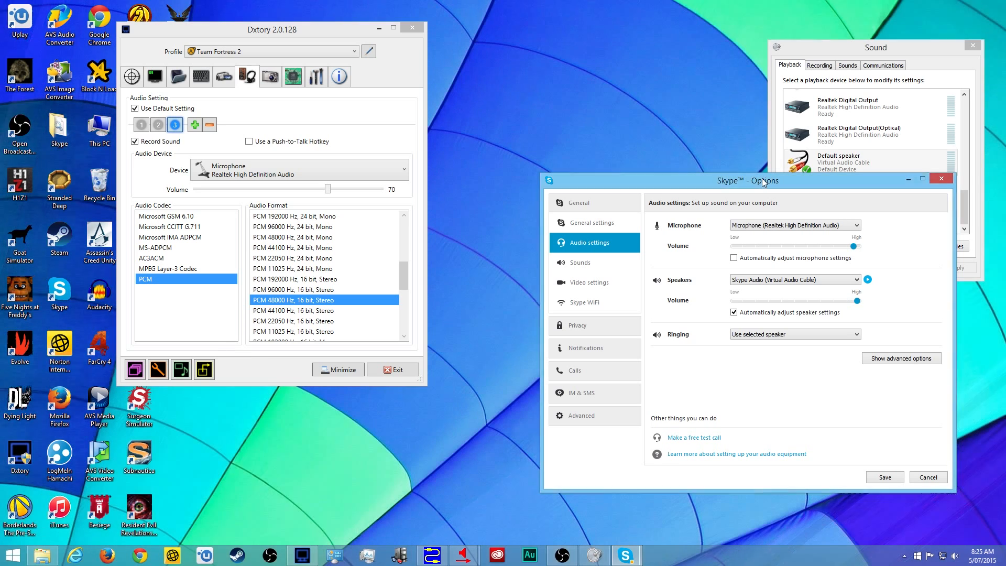
{"action": "left_click", "coordinate": [932, 177]}
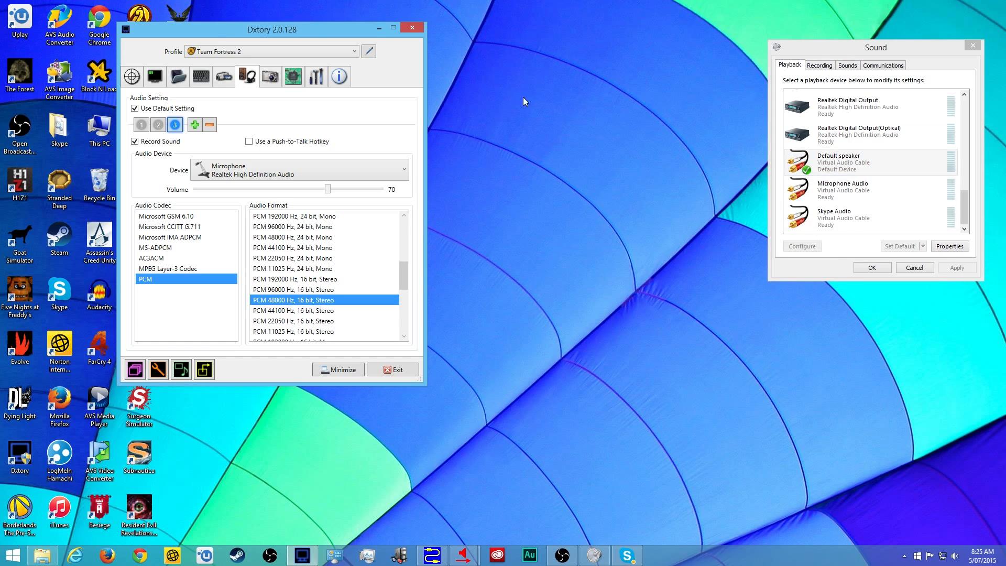
{"action": "left_click_drag", "start_coordinate": [923, 49], "coordinate": [1005, 53]}
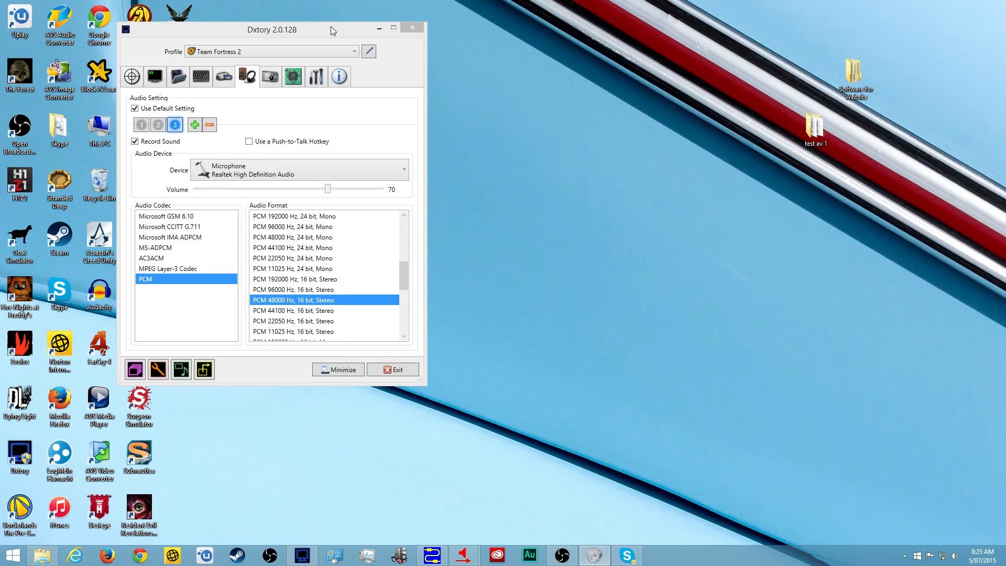
{"action": "left_click_drag", "start_coordinate": [341, 34], "coordinate": [0, 103]}
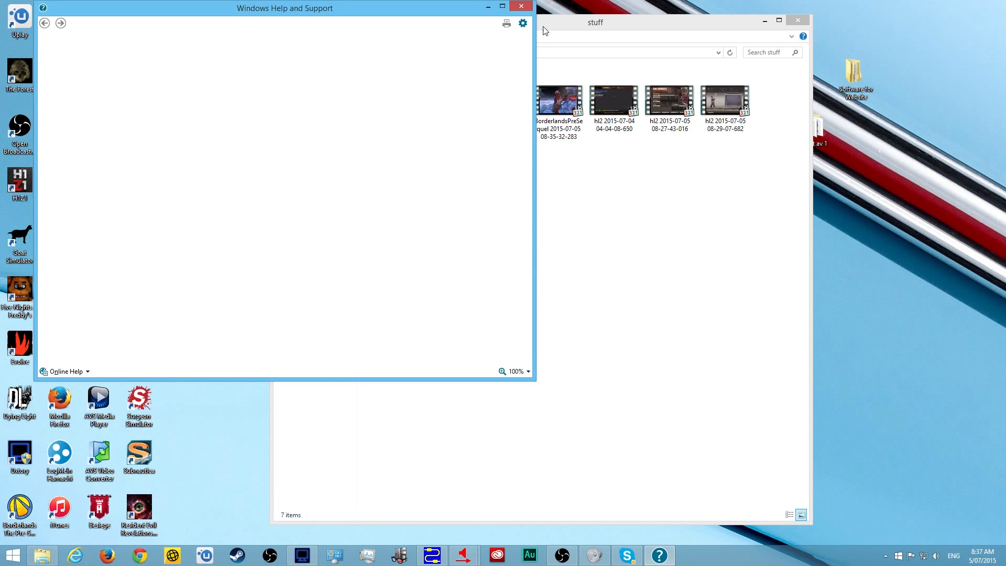
{"action": "left_click", "coordinate": [521, 6]}
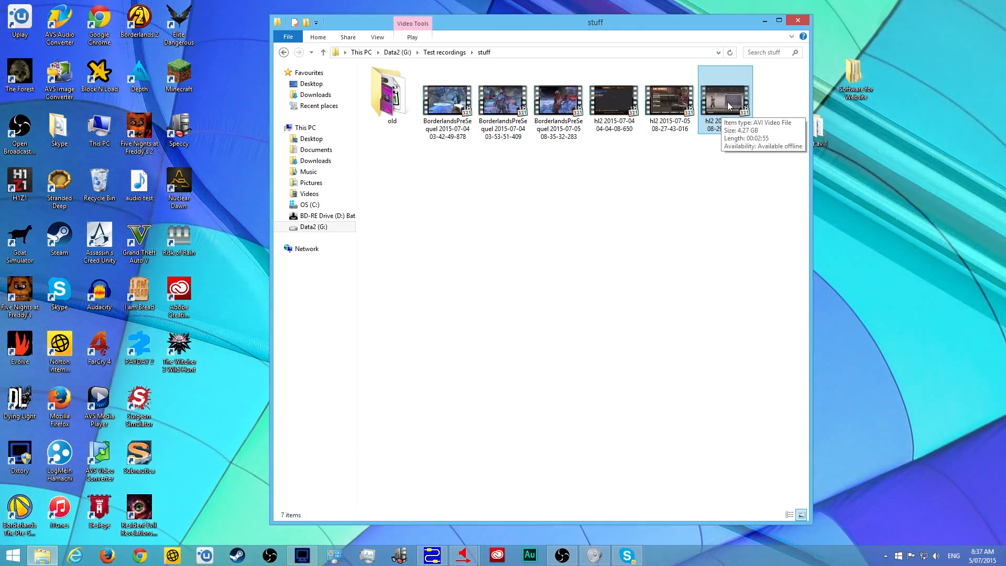
{"action": "left_click", "coordinate": [728, 106]}
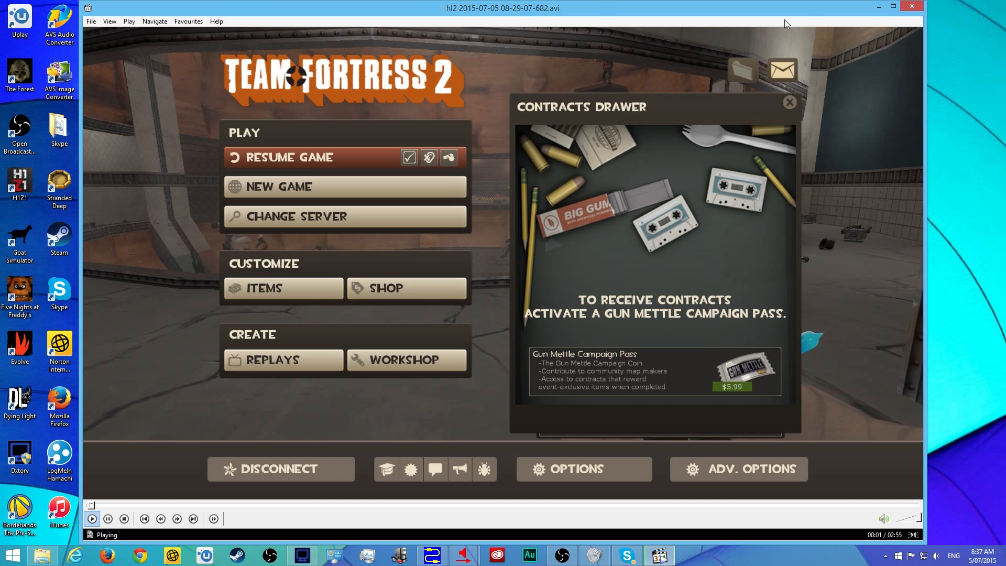
{"action": "left_click", "coordinate": [907, 6]}
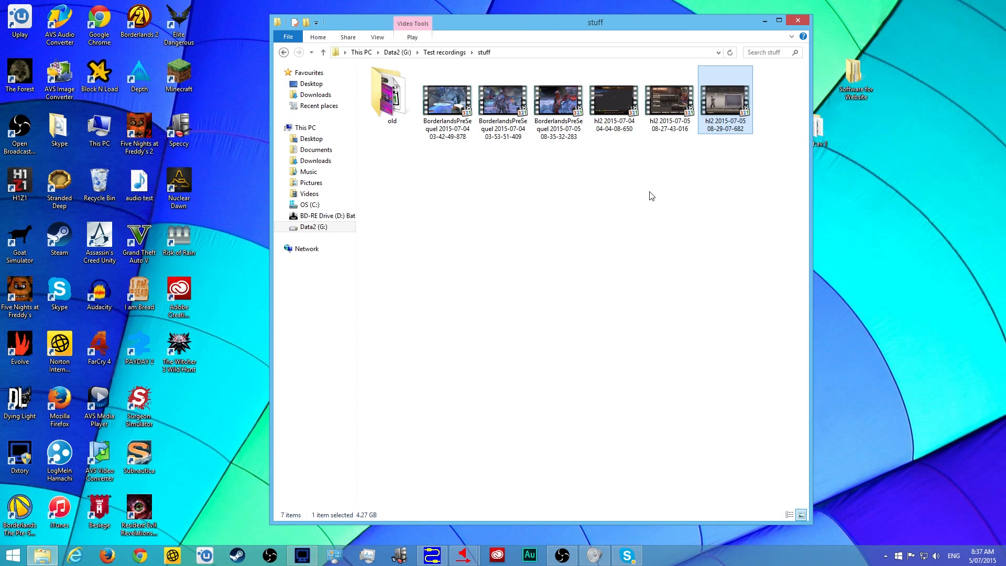
{"action": "left_click", "coordinate": [671, 183]}
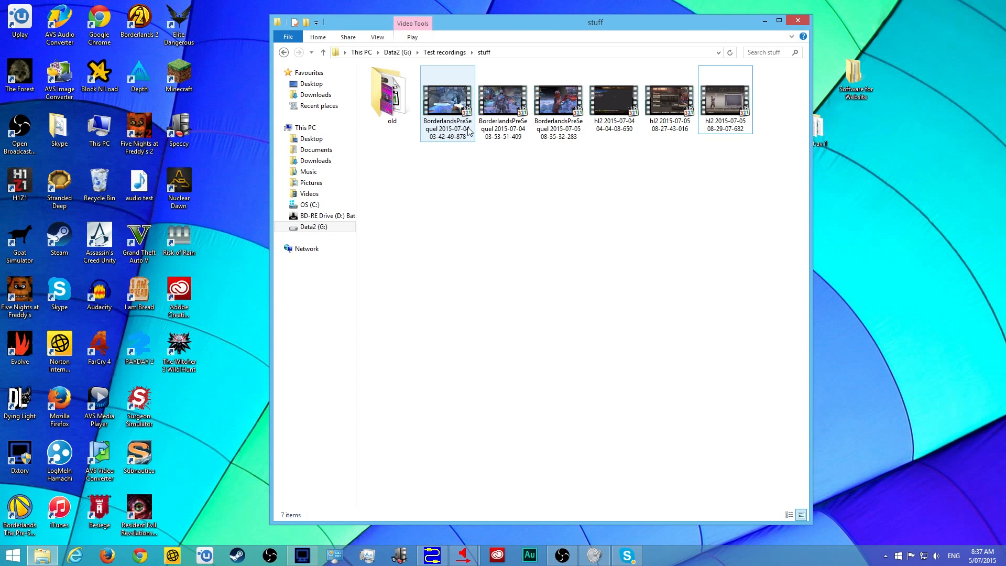
{"action": "double_click", "coordinate": [550, 114]}
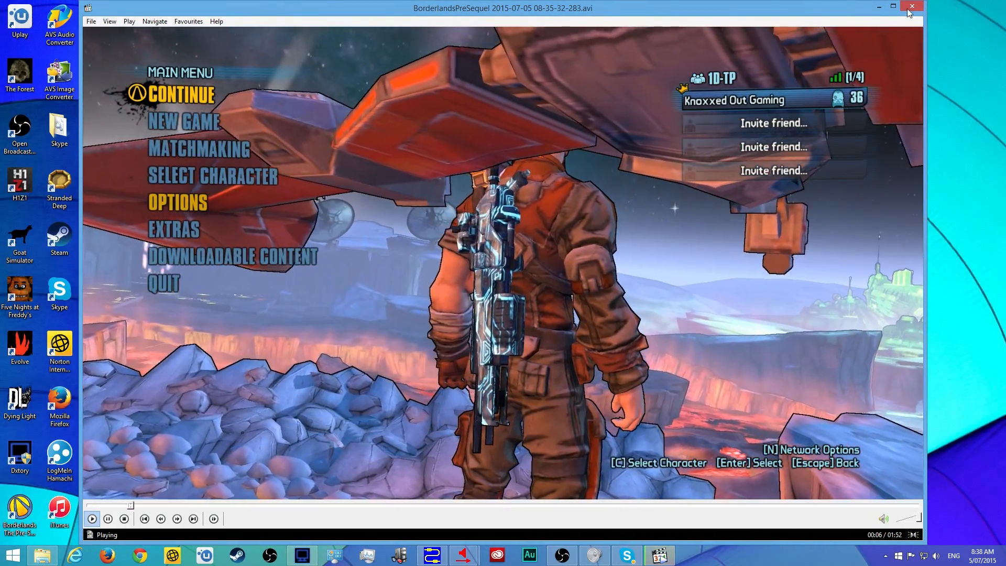
{"action": "left_click", "coordinate": [894, 7]}
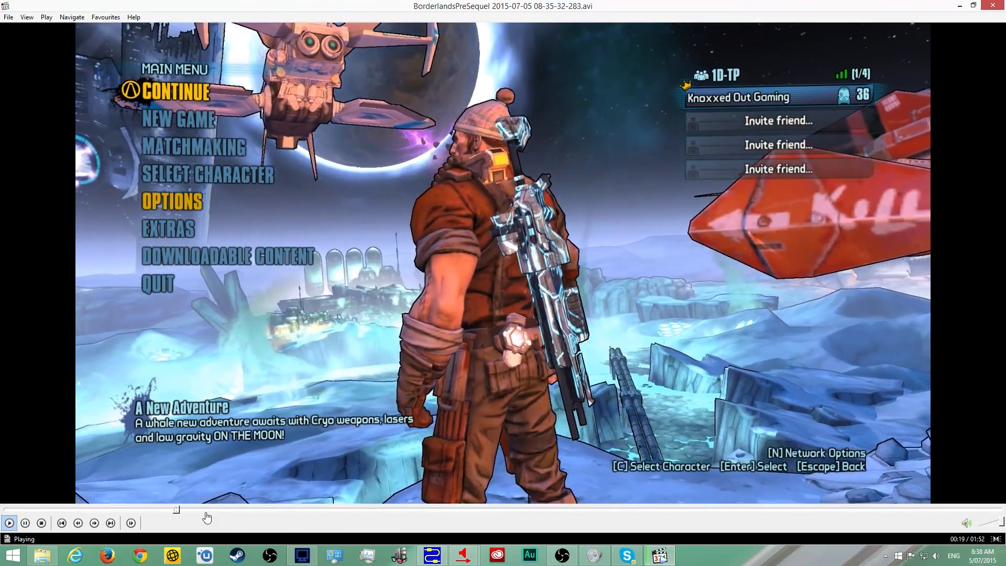
{"action": "left_click_drag", "start_coordinate": [206, 511], "coordinate": [768, 510]}
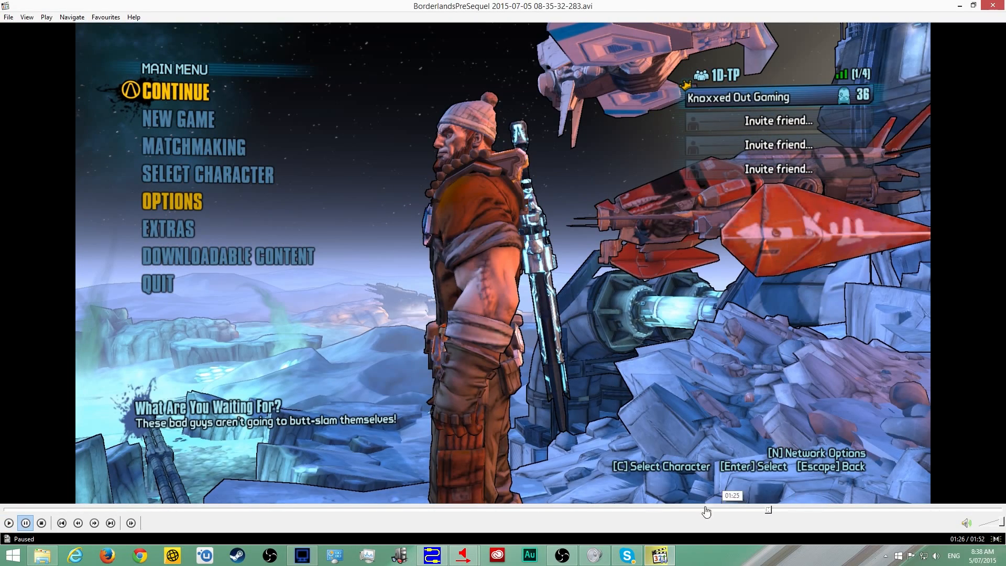
{"action": "left_click", "coordinate": [23, 522]}
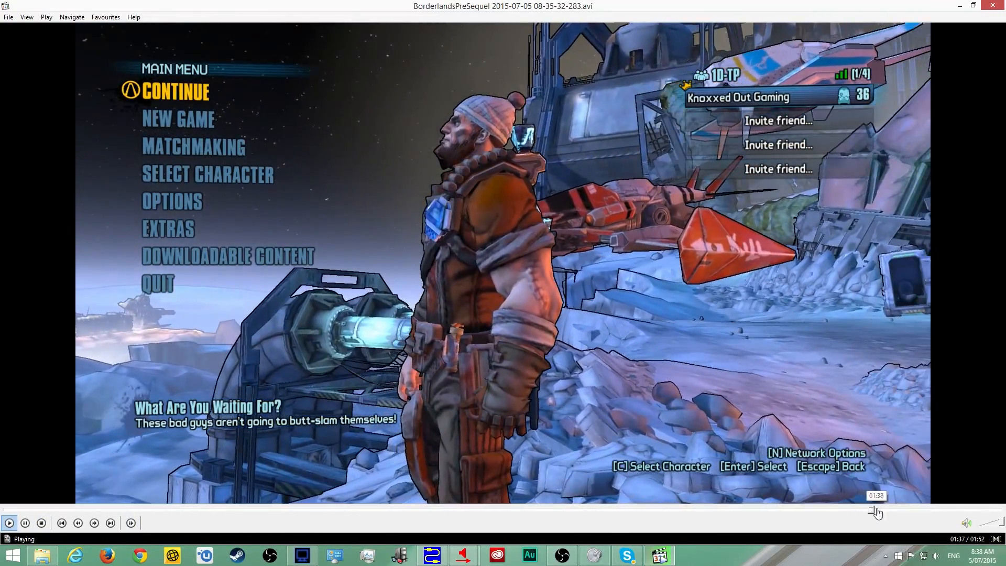
{"action": "left_click", "coordinate": [875, 509]}
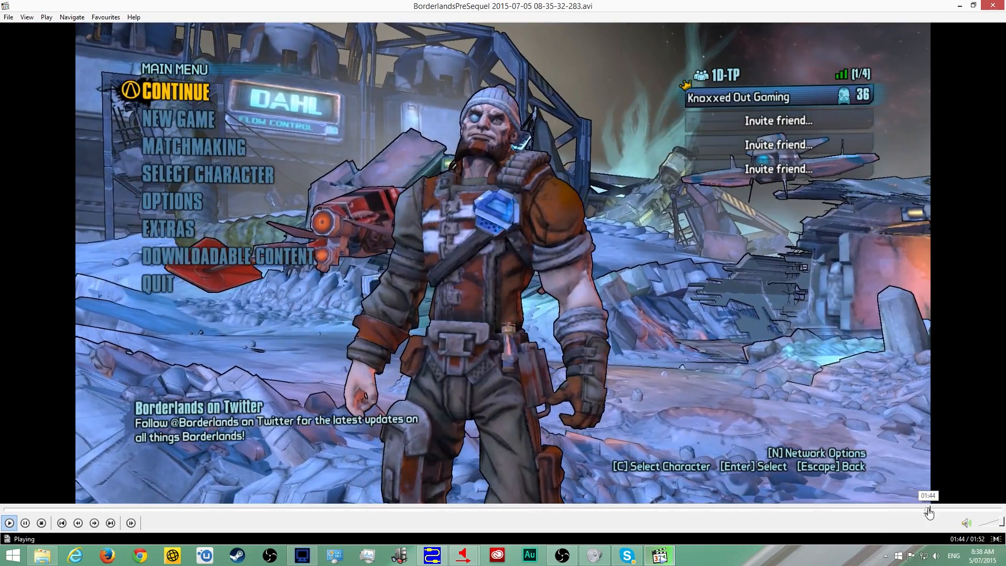
{"action": "left_click", "coordinate": [927, 511]}
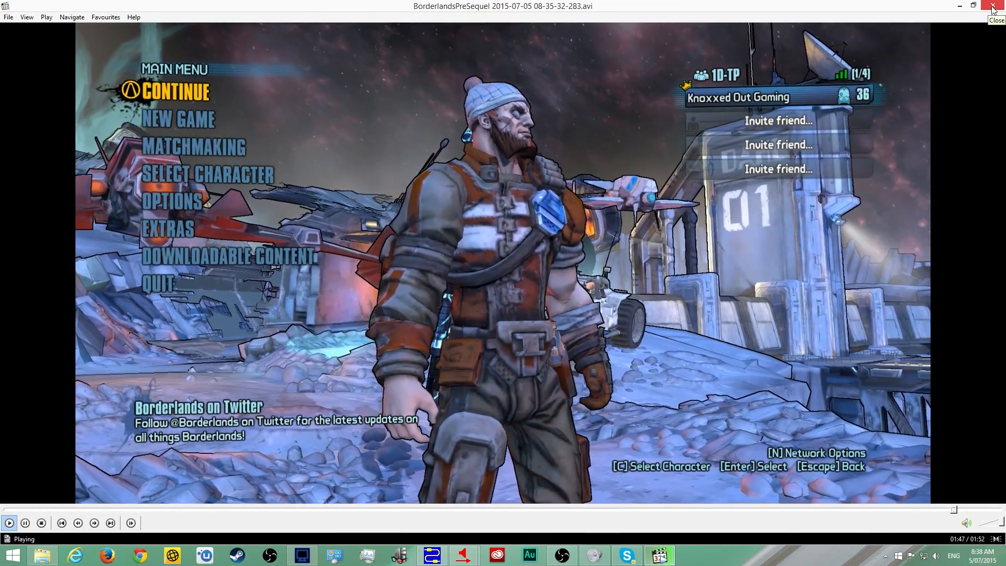
{"action": "left_click", "coordinate": [993, 6]}
{"action": "left_click", "coordinate": [639, 234]}
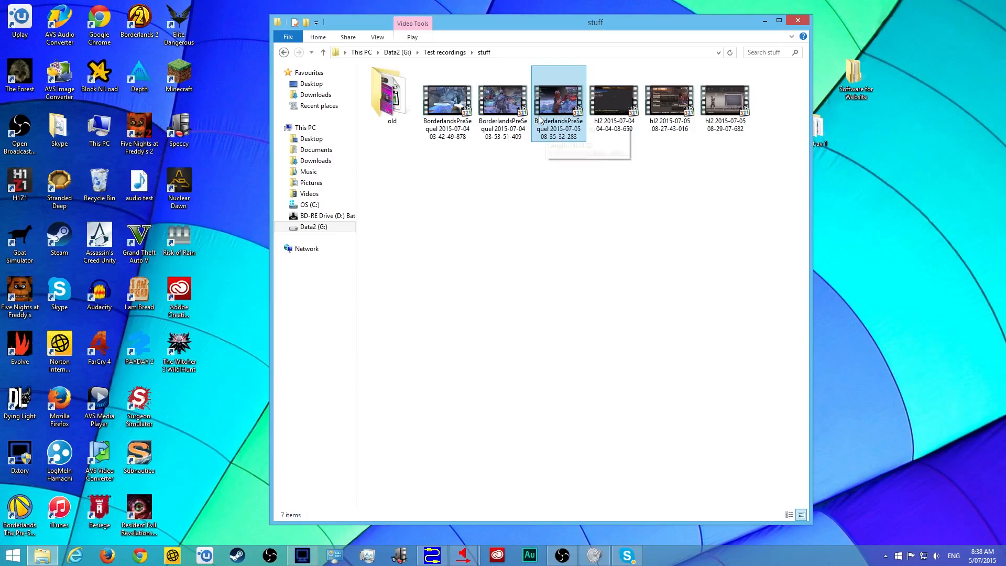
- Create a new folder named project in the stuff folder
{"action": "right_click", "coordinate": [507, 213]}
{"action": "mouse_move", "coordinate": [590, 344]}
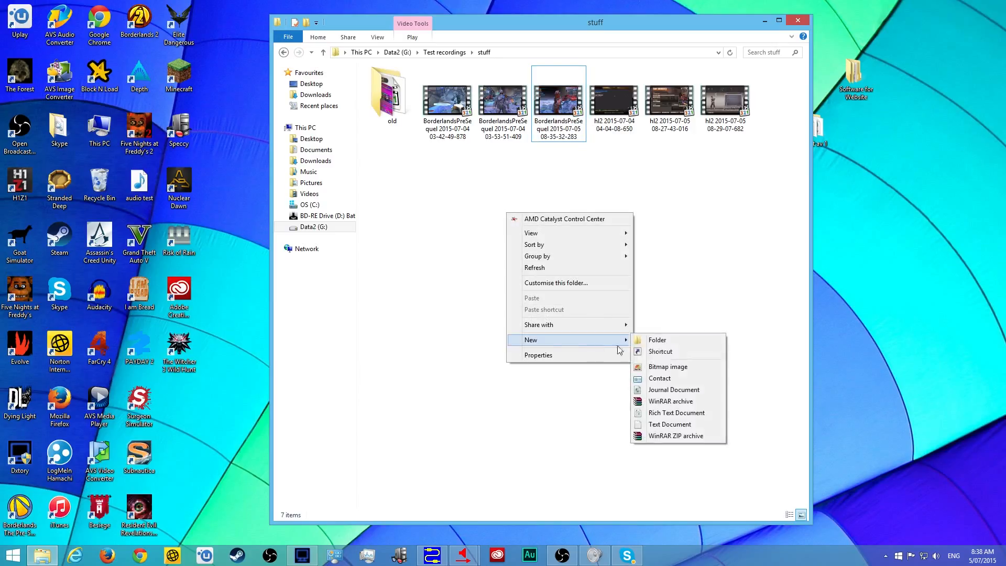
{"action": "left_click", "coordinate": [664, 344]}
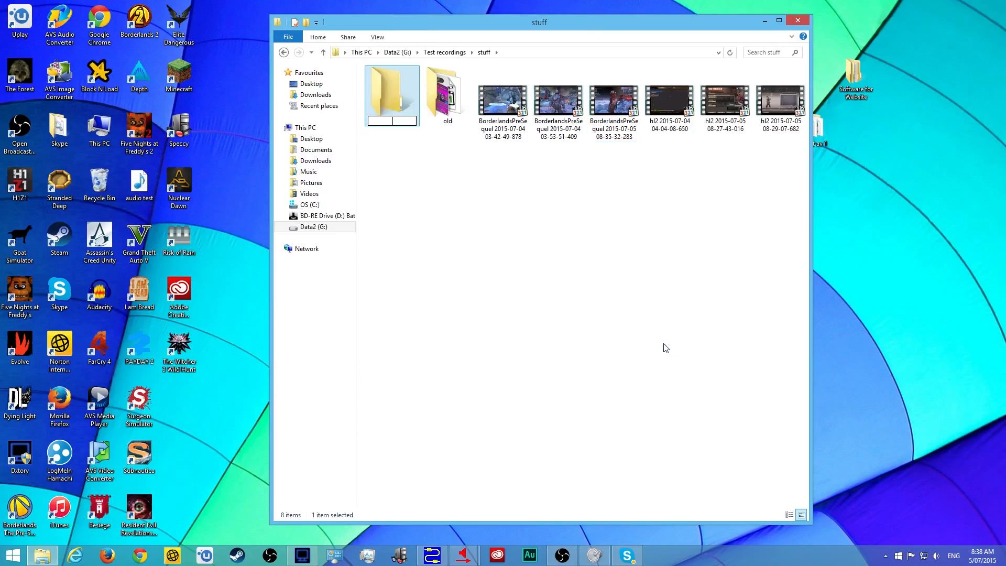
{"action": "type", "text": "project"}
{"action": "key", "text": "Return"}
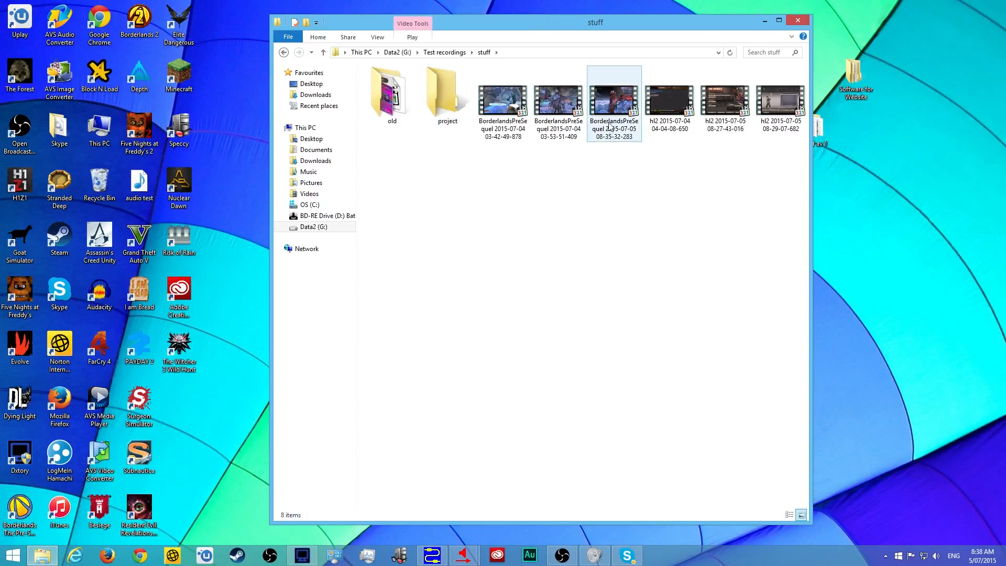
- Check the file details of the BorderlandsPreSequel recordings from 2015-07-04
{"action": "mouse_move", "coordinate": [549, 117]}
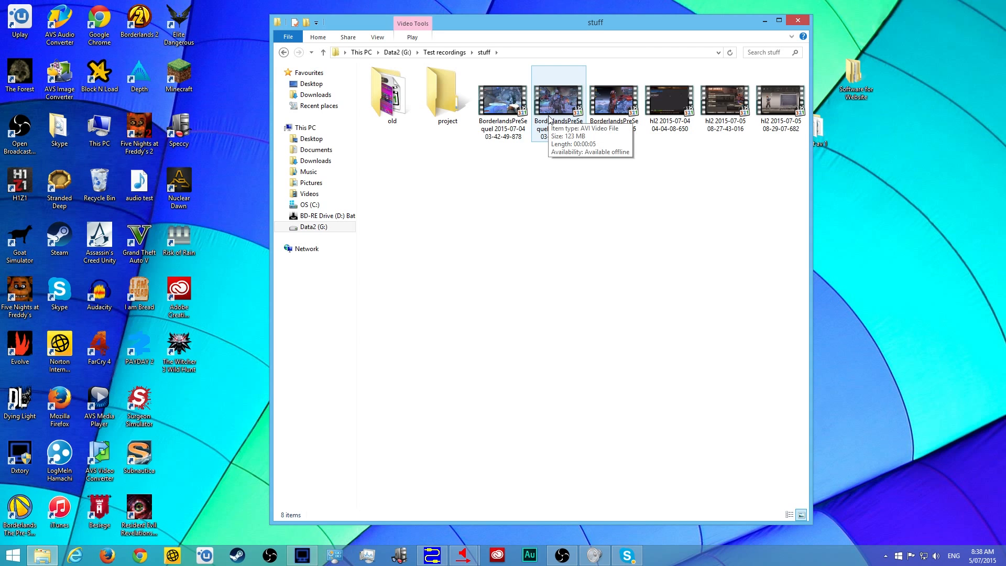
{"action": "mouse_move", "coordinate": [510, 118]}
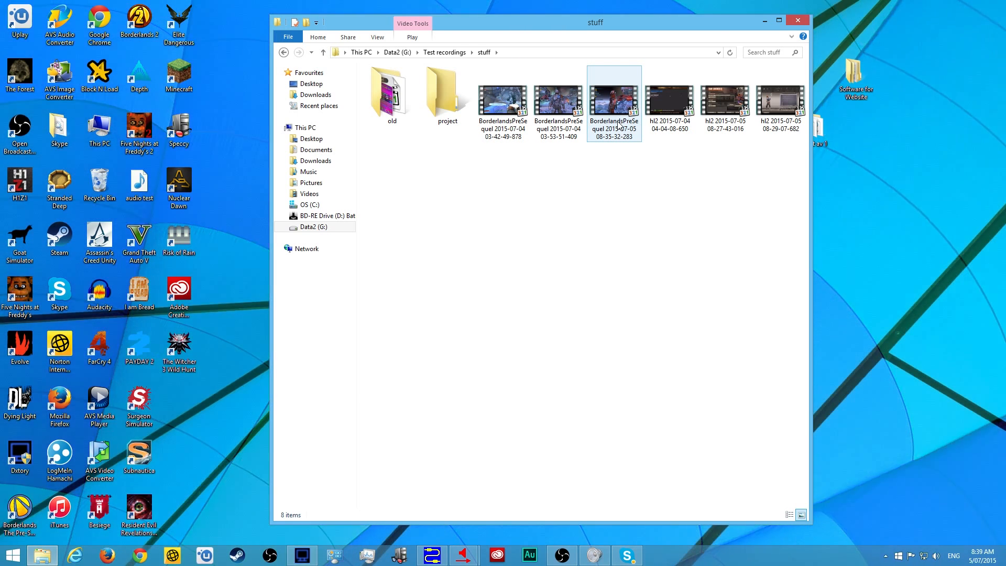
{"action": "mouse_move", "coordinate": [619, 124]}
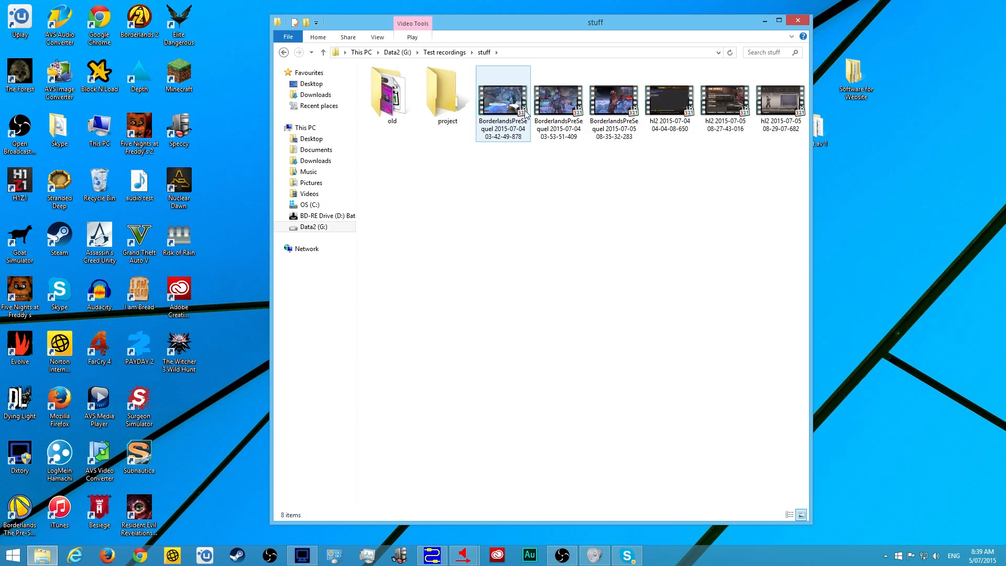
{"action": "double_click", "coordinate": [570, 110]}
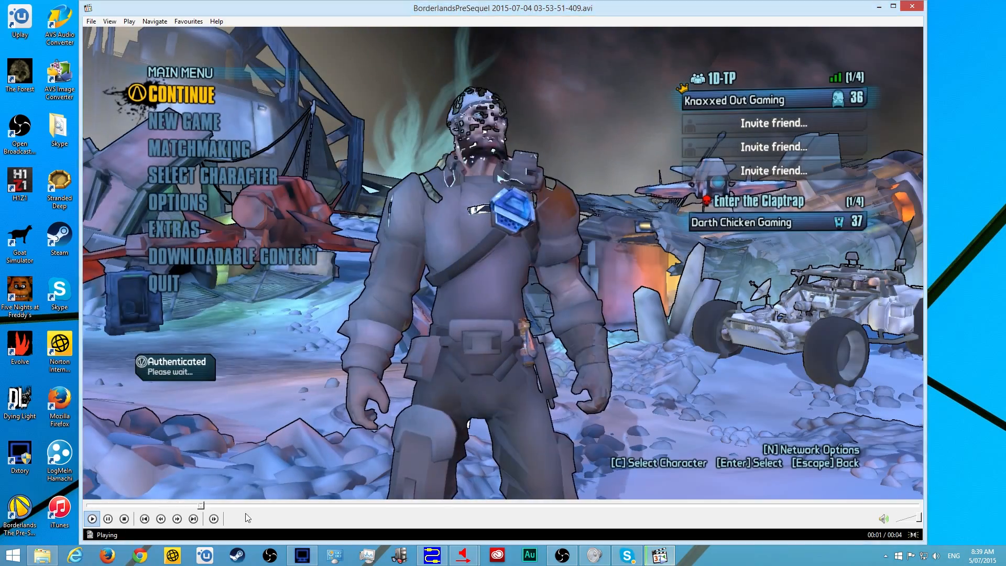
{"action": "left_click", "coordinate": [913, 8]}
{"action": "double_click", "coordinate": [514, 111]}
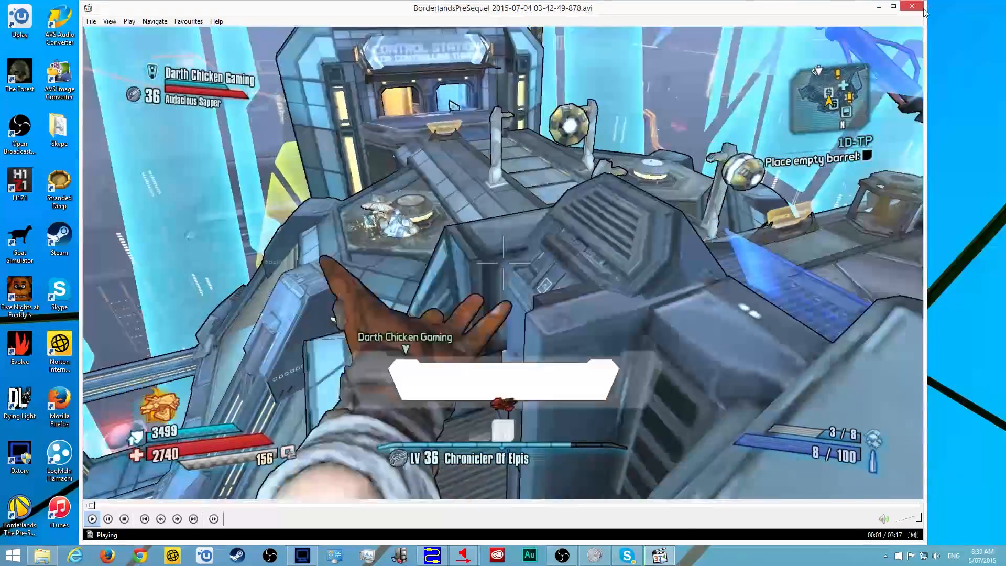
{"action": "left_click", "coordinate": [923, 9]}
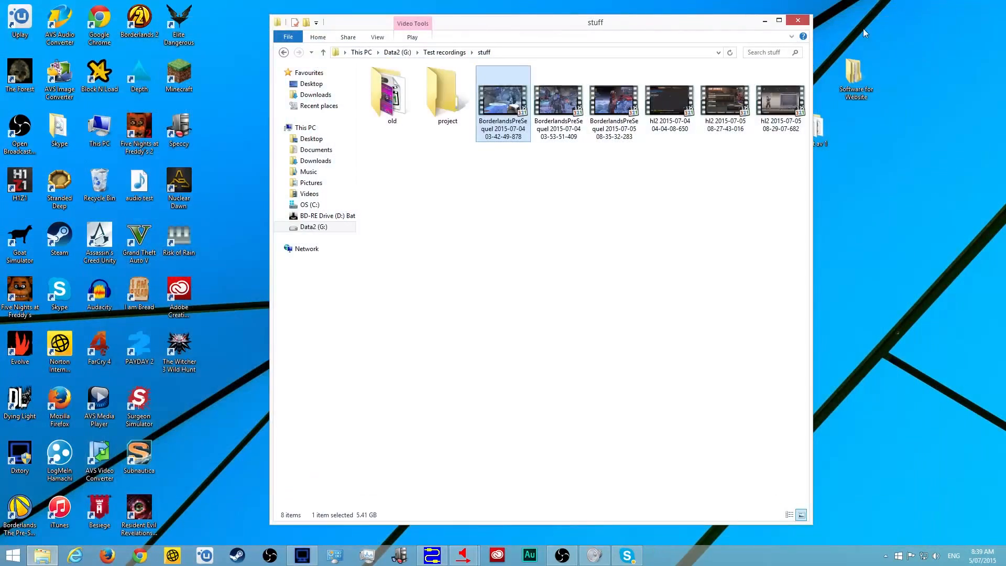
{"action": "left_click", "coordinate": [615, 108]}
{"action": "left_click_drag", "start_coordinate": [615, 108], "coordinate": [442, 100]}
{"action": "double_click", "coordinate": [443, 102]}
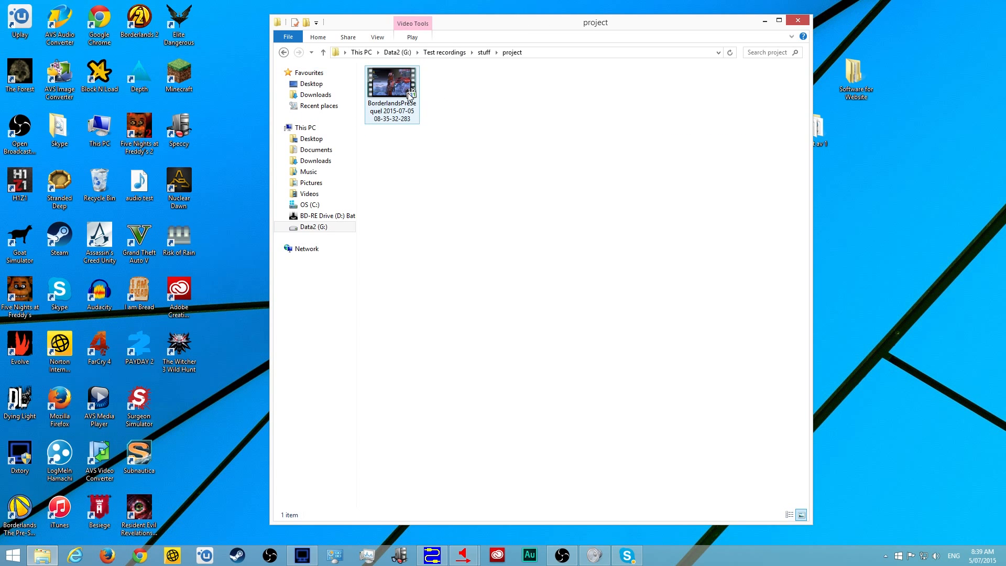
- Extract the audio streams of the BorderlandsPreSequel recording into separate WAV files in the project folder
{"action": "right_click", "coordinate": [399, 100]}
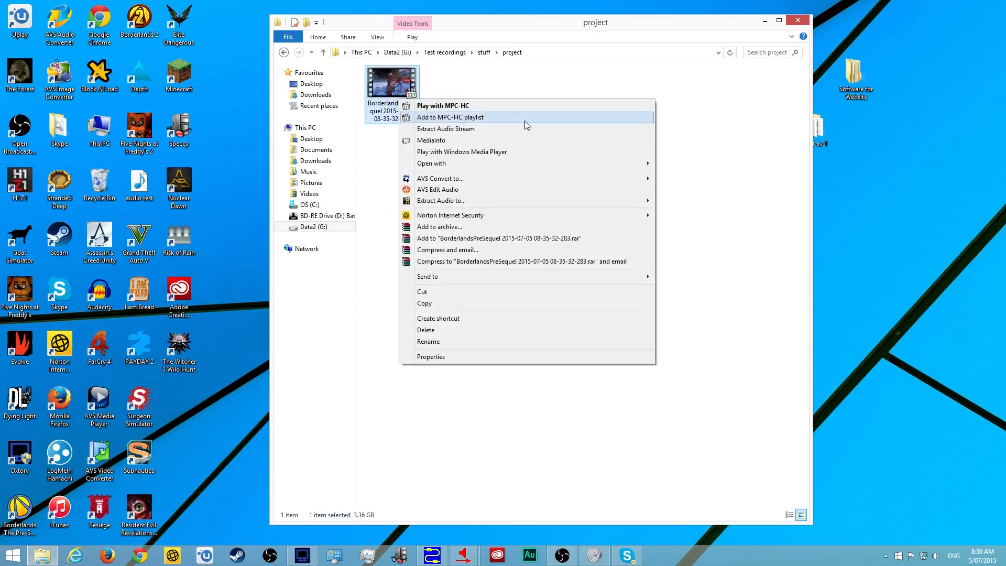
{"action": "left_click", "coordinate": [439, 130]}
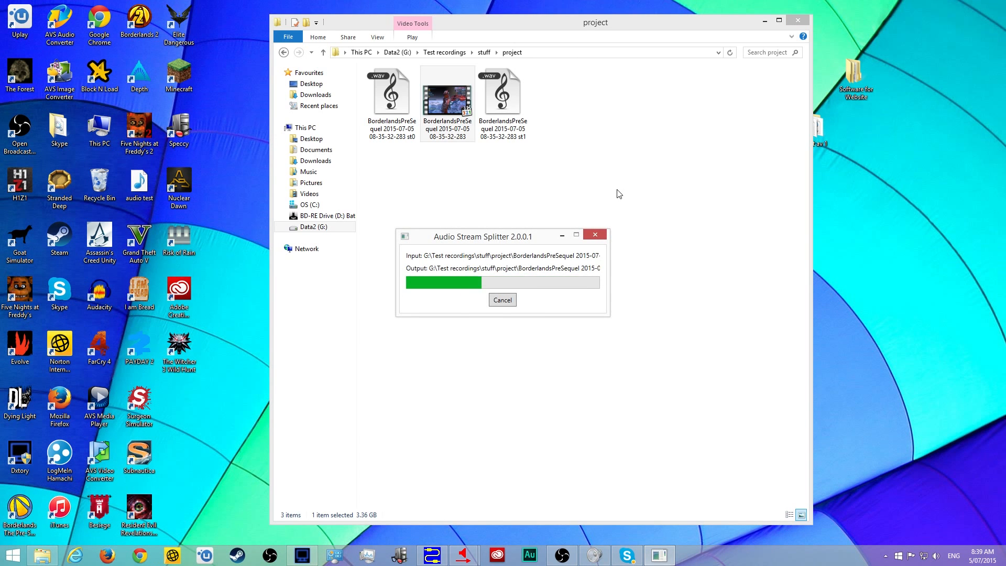
{"action": "left_click", "coordinate": [609, 171]}
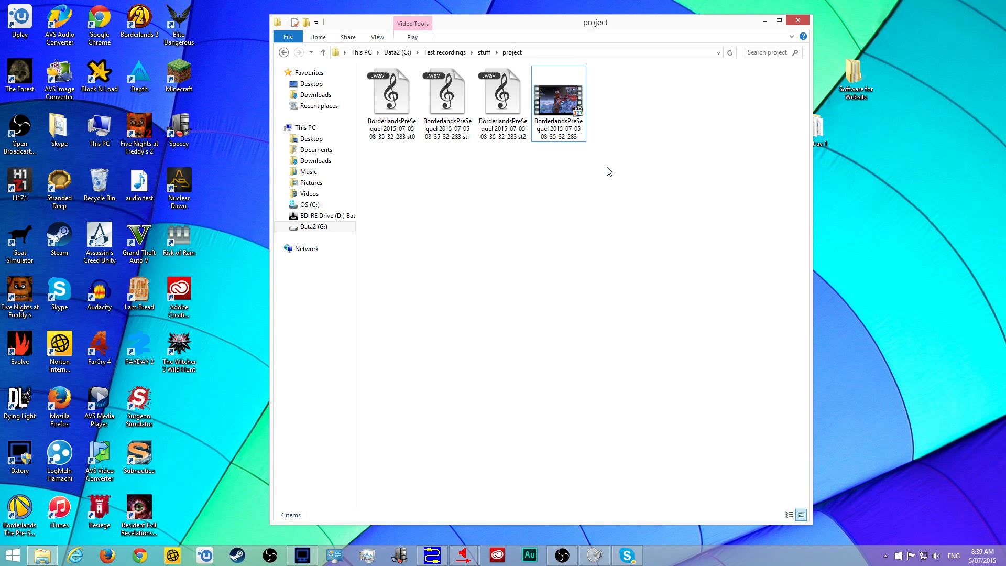
- Open AVS Audio Converter and AVS Video Converter side by side to show them, and close both
{"action": "right_click", "coordinate": [561, 107]}
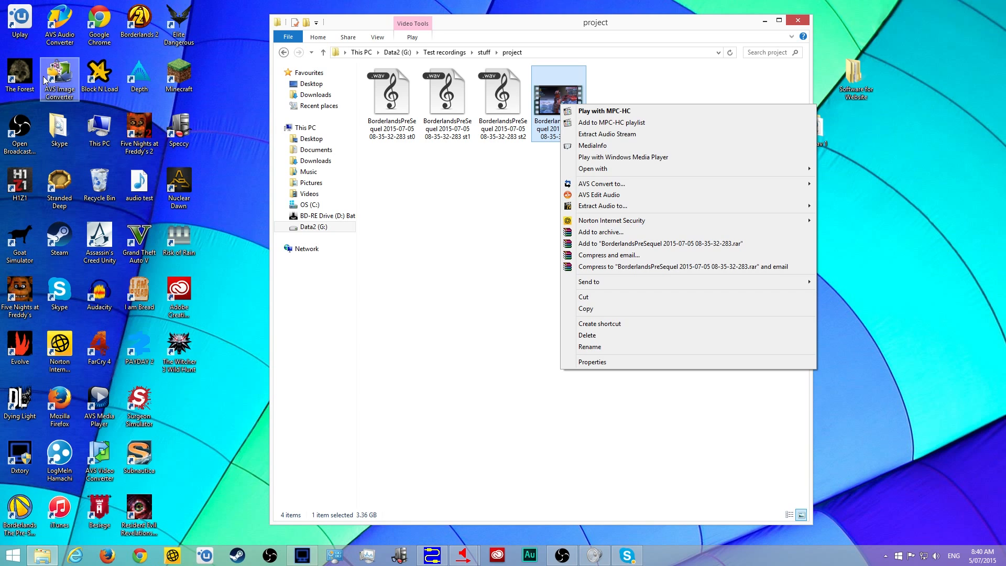
{"action": "left_click", "coordinate": [58, 22]}
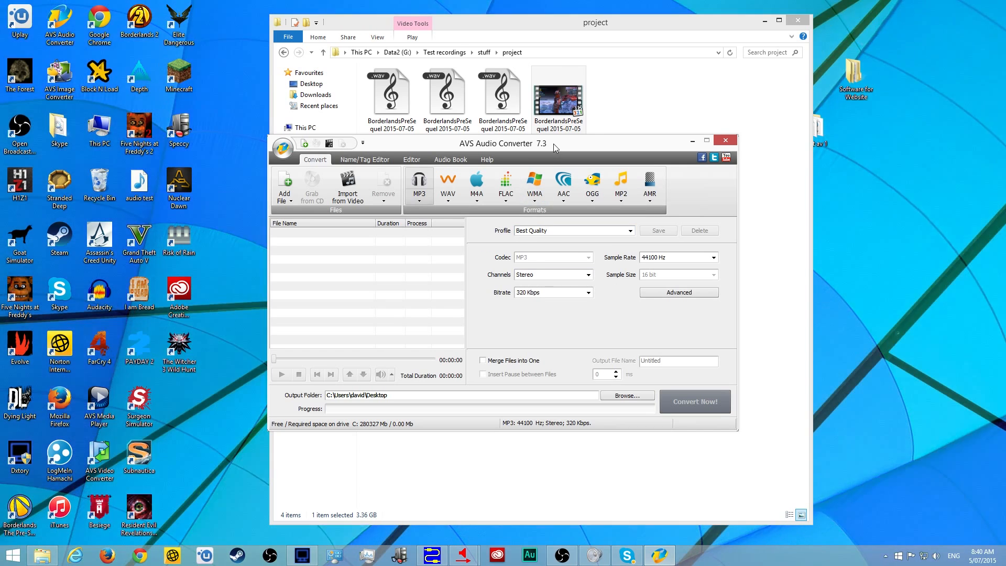
{"action": "left_click_drag", "start_coordinate": [554, 143], "coordinate": [785, 80]}
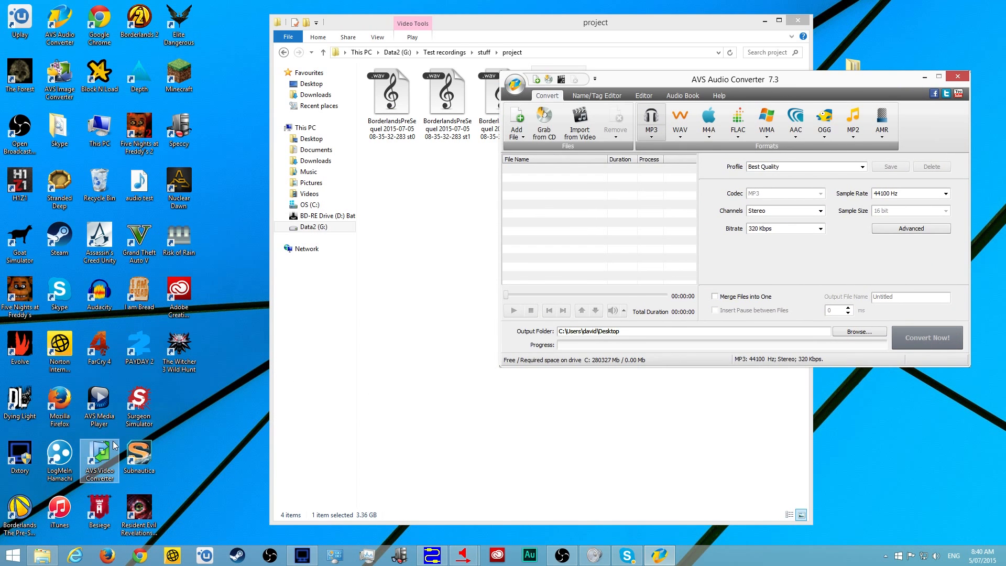
{"action": "double_click", "coordinate": [102, 455]}
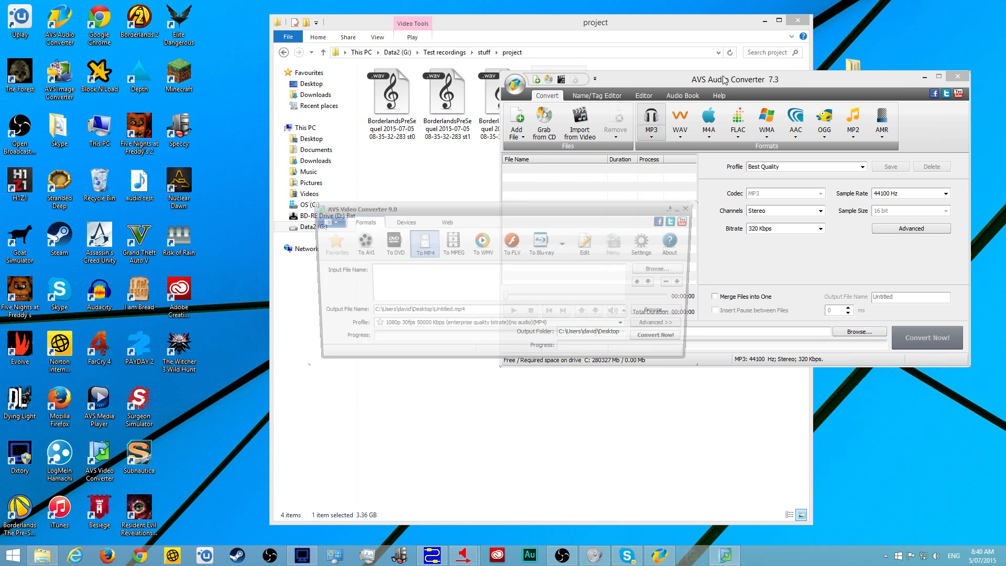
{"action": "left_click_drag", "start_coordinate": [546, 212], "coordinate": [299, 114]}
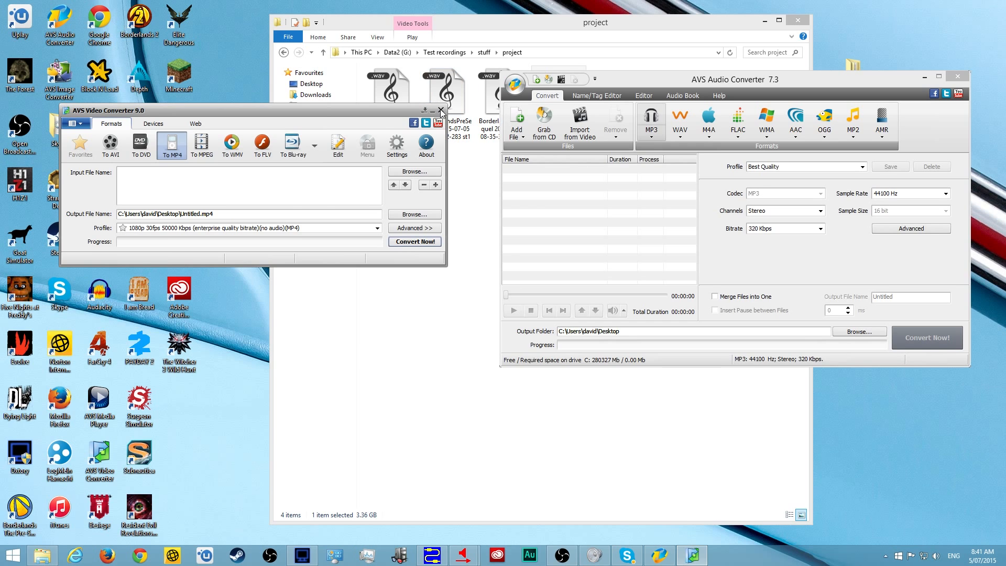
{"action": "left_click", "coordinate": [441, 110]}
{"action": "left_click", "coordinate": [966, 77]}
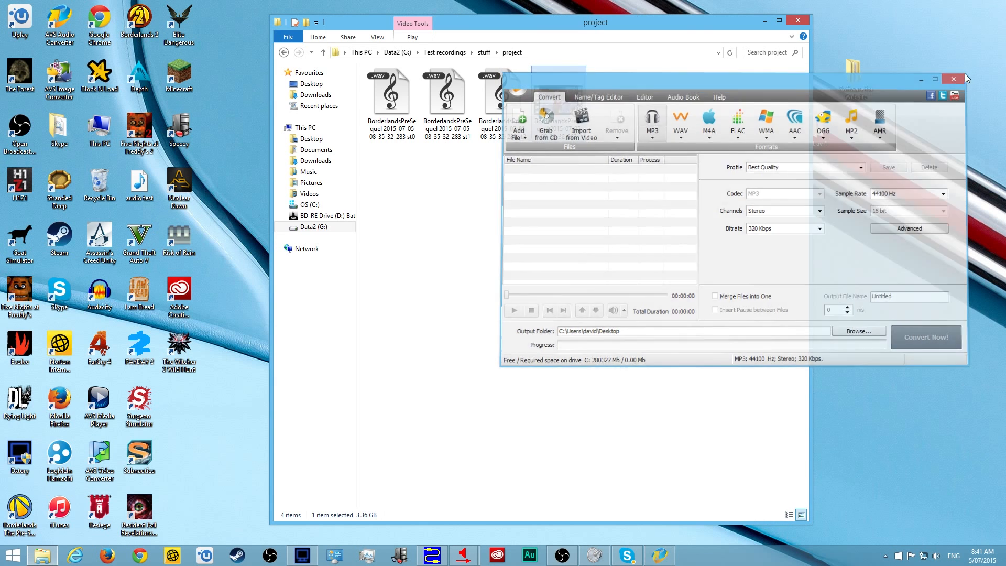
- Examine the video and audio details in the BorderlandsPreSequel recording's file properties, and close the properties
{"action": "right_click", "coordinate": [559, 111]}
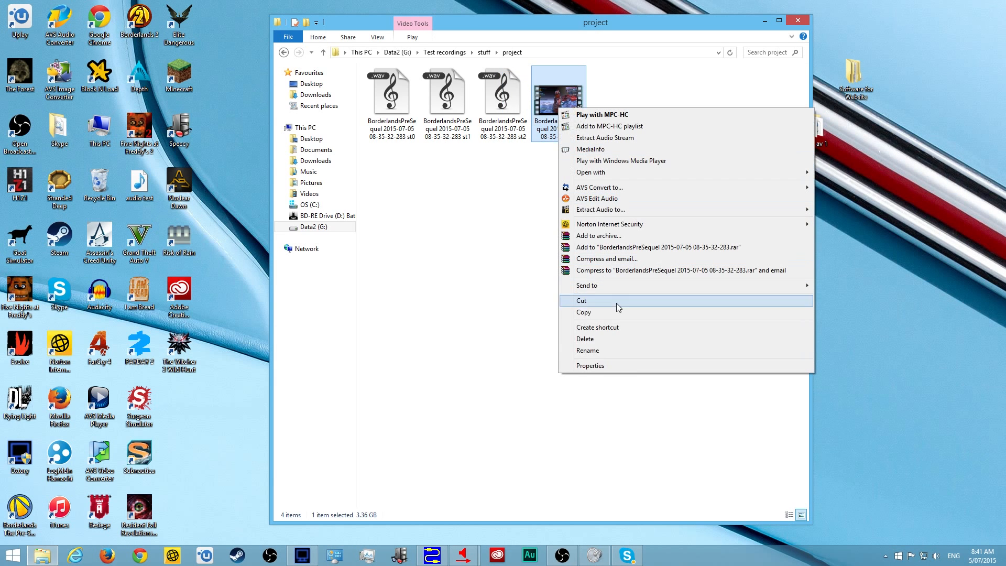
{"action": "left_click", "coordinate": [590, 365]}
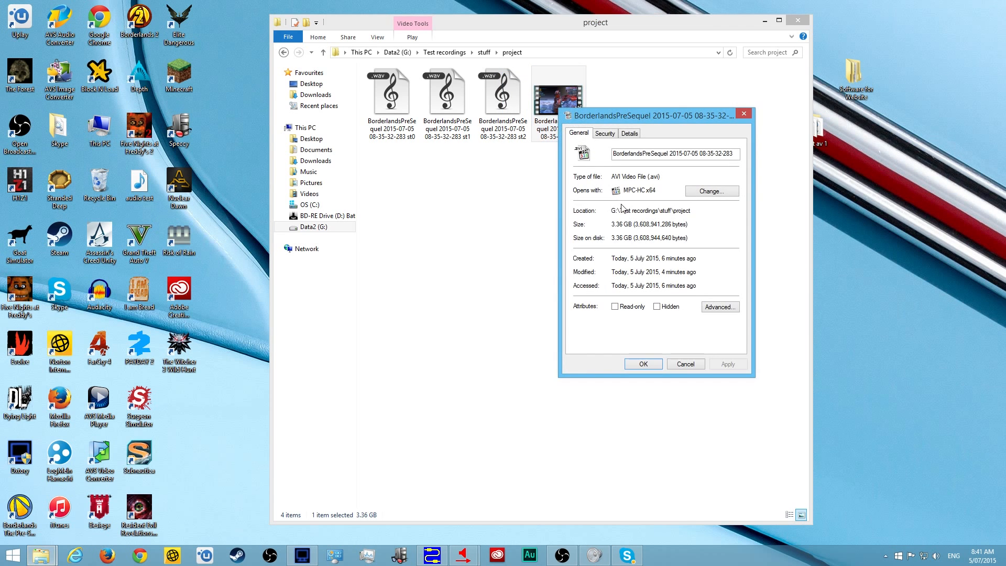
{"action": "left_click", "coordinate": [629, 134]}
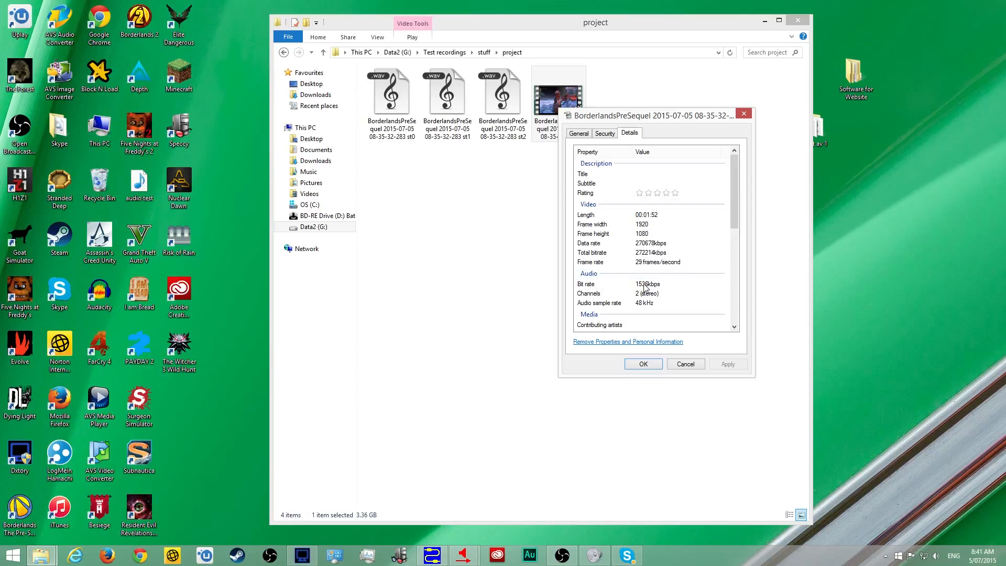
{"action": "scroll", "coordinate": [626, 298], "scroll_direction": "down", "scroll_amount": 4}
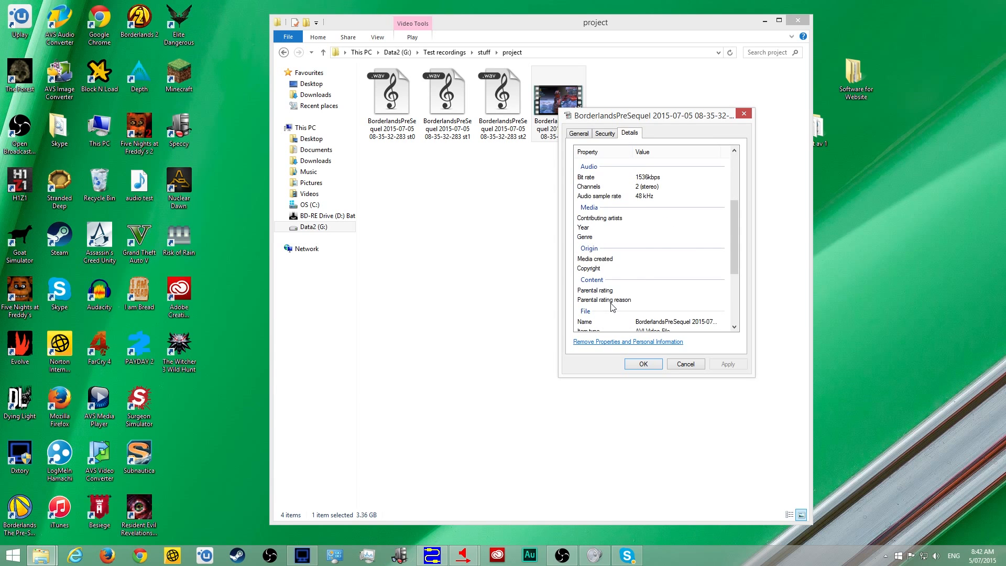
{"action": "scroll", "coordinate": [612, 307], "scroll_direction": "down", "scroll_amount": 2}
{"action": "scroll", "coordinate": [613, 307], "scroll_direction": "up", "scroll_amount": 5}
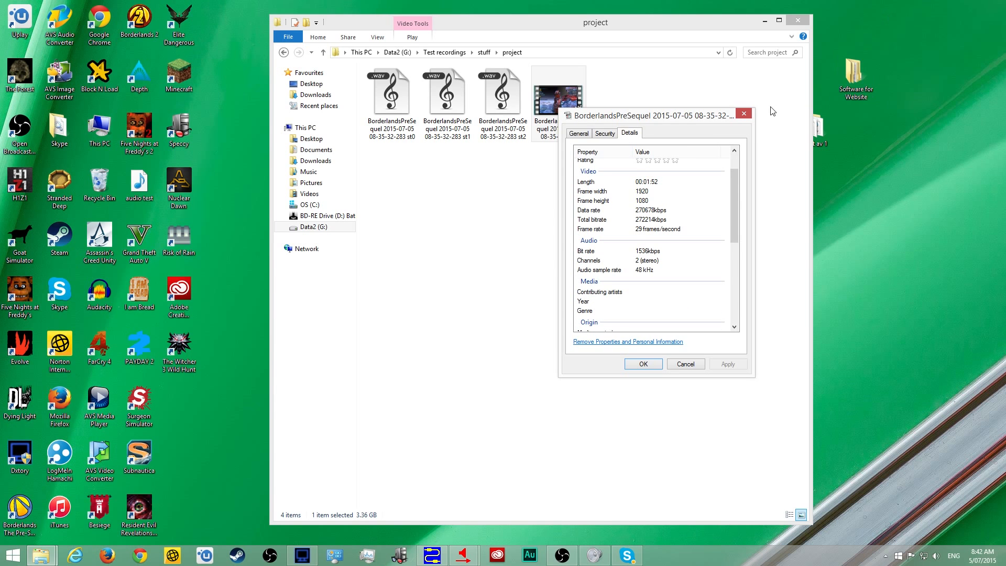
{"action": "left_click", "coordinate": [744, 113]}
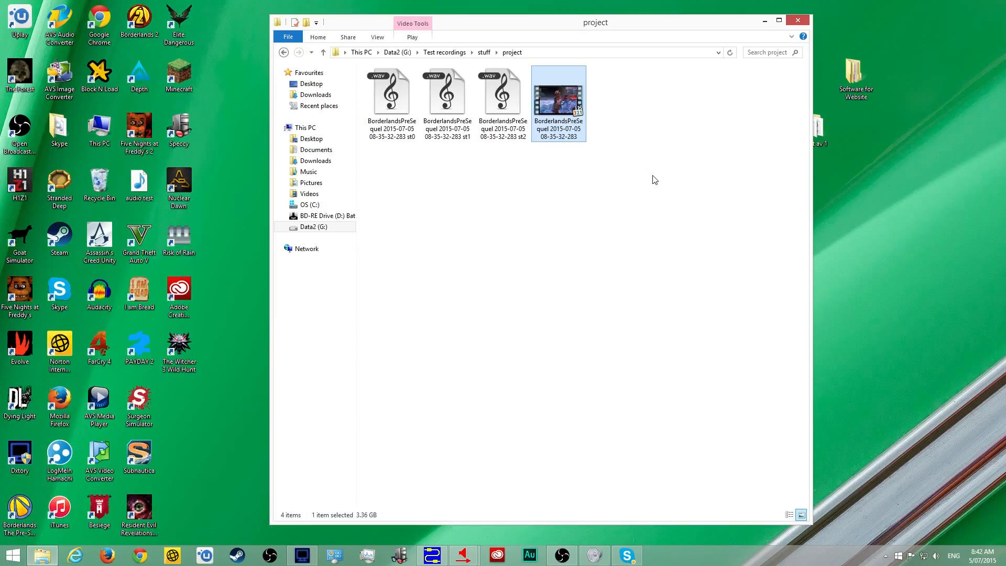
{"action": "left_click", "coordinate": [526, 374]}
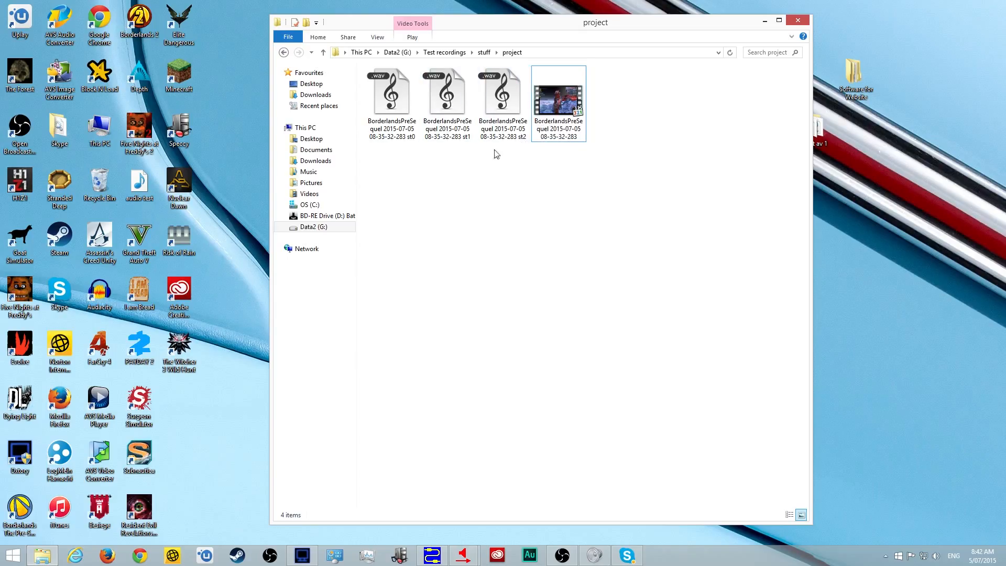
- Play the extracted audio track ending in st2, skip ahead in it, and close the player
{"action": "double_click", "coordinate": [500, 109]}
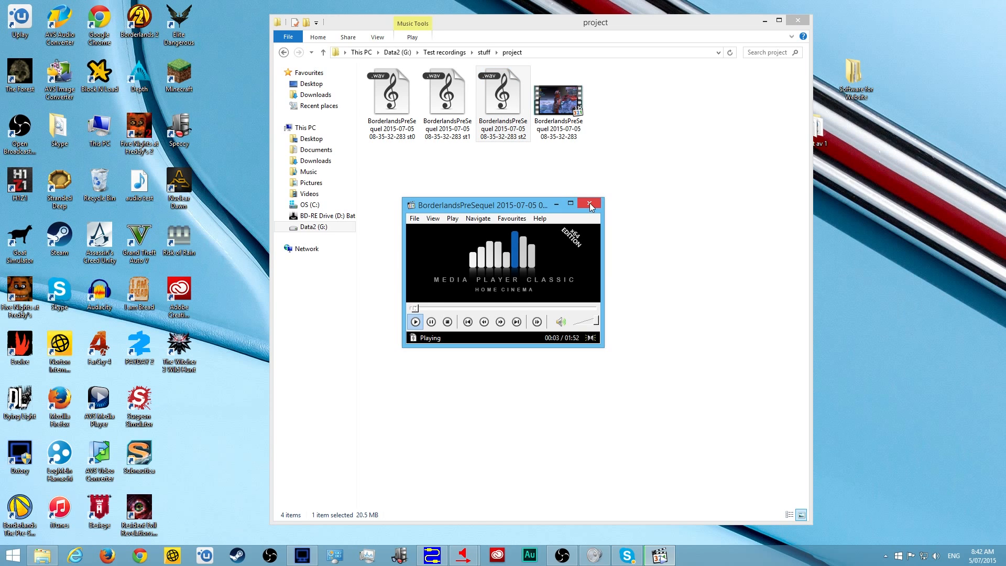
{"action": "left_click", "coordinate": [488, 309]}
{"action": "left_click", "coordinate": [588, 203]}
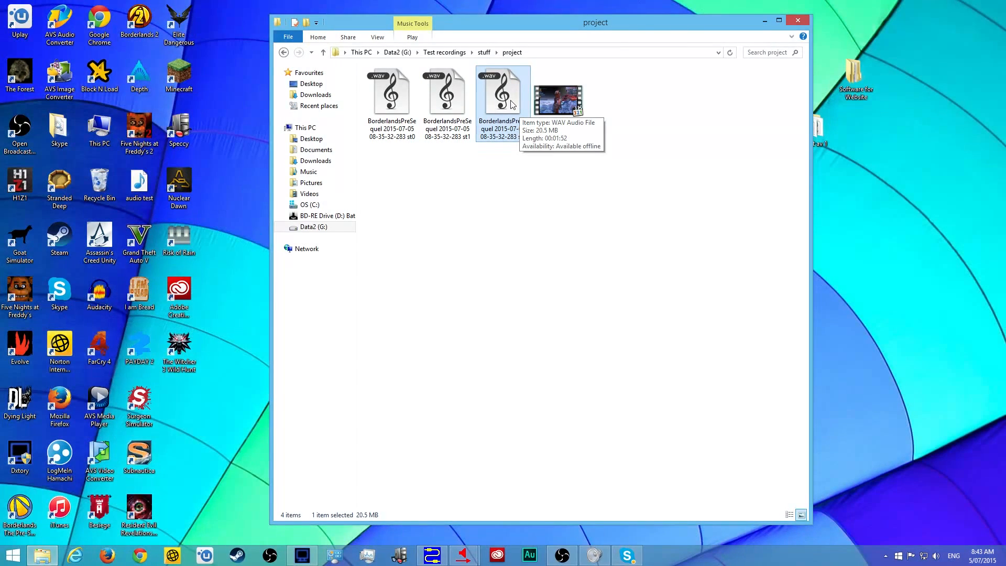
- Play the extracted audio track ending in st1, skip to its later part, and close the player
{"action": "left_click", "coordinate": [449, 118]}
{"action": "double_click", "coordinate": [449, 118]}
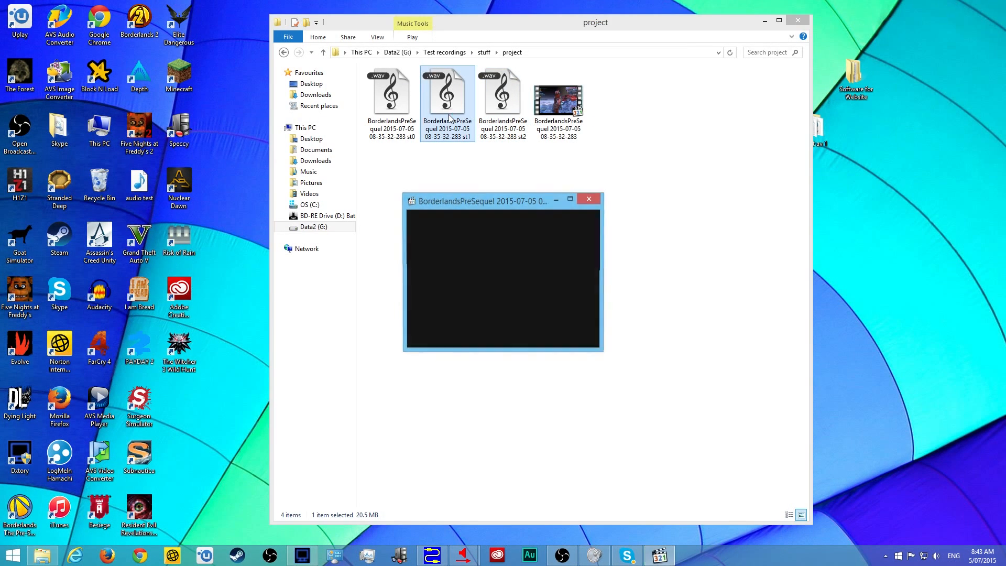
{"action": "left_click", "coordinate": [434, 309]}
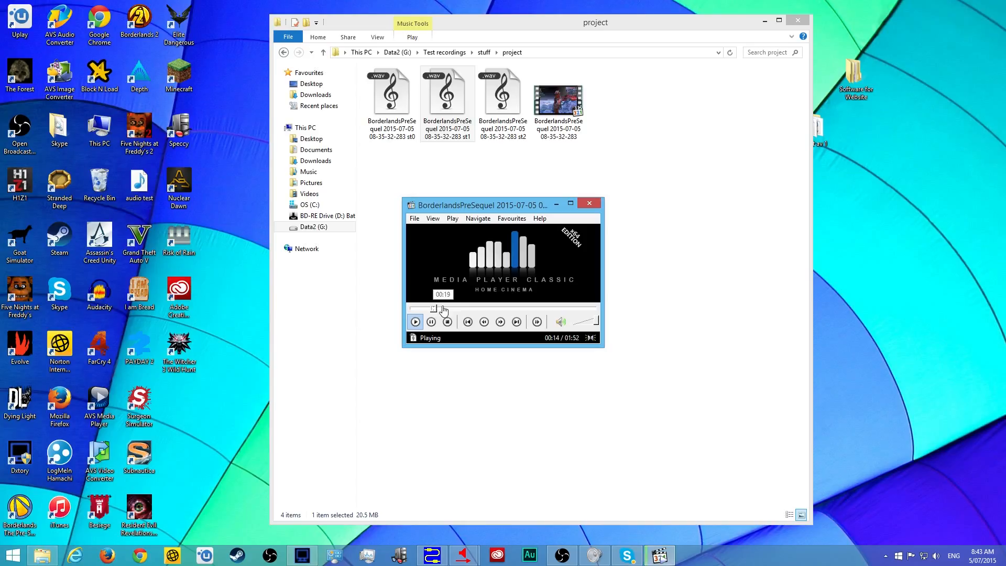
{"action": "left_click_drag", "start_coordinate": [443, 310], "coordinate": [534, 309]}
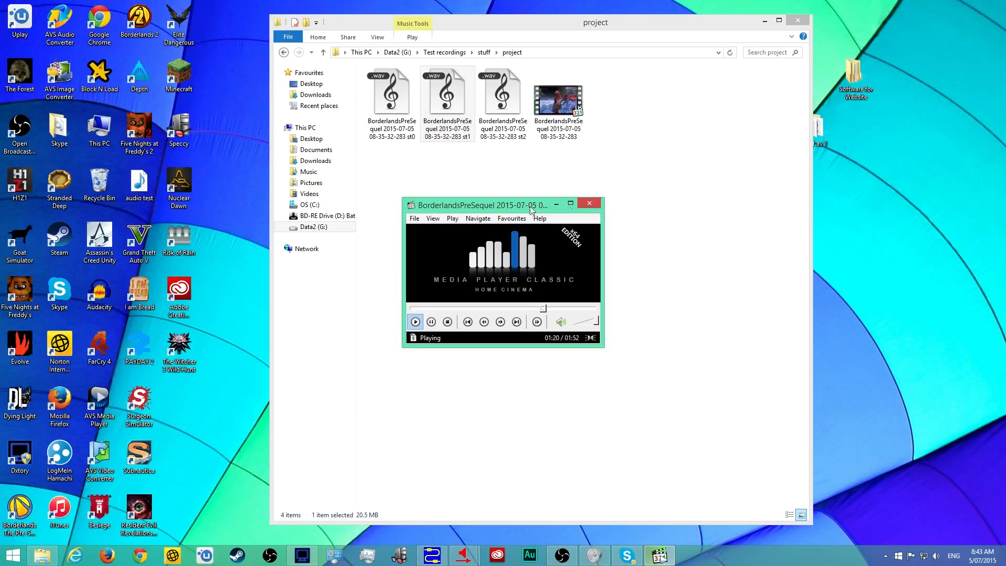
{"action": "mouse_move", "coordinate": [529, 207]}
{"action": "left_mouse_down"}
{"action": "mouse_move", "coordinate": [542, 206]}
{"action": "mouse_move", "coordinate": [528, 194]}
{"action": "left_mouse_up"}
{"action": "left_click", "coordinate": [567, 186]}
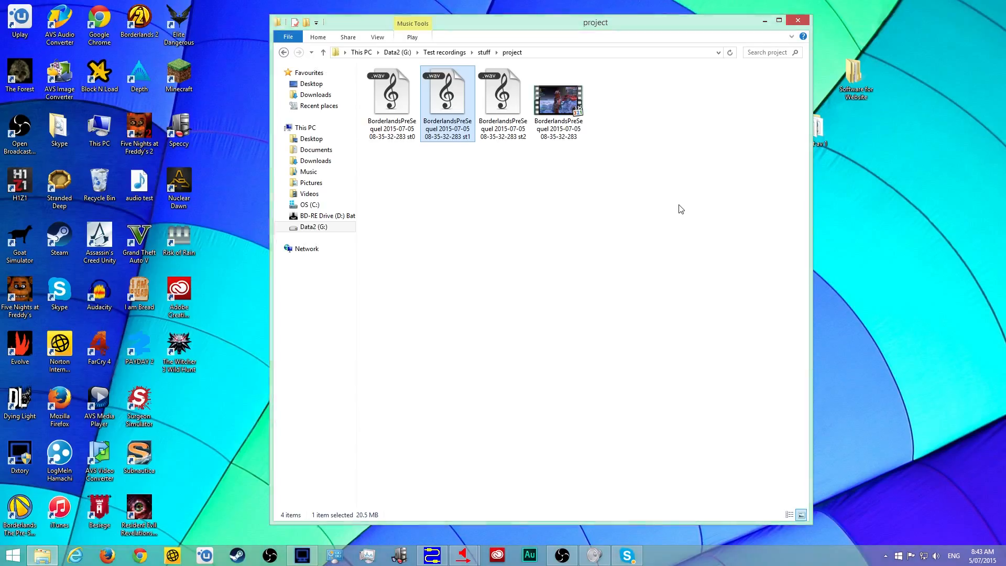
{"action": "left_click", "coordinate": [575, 221]}
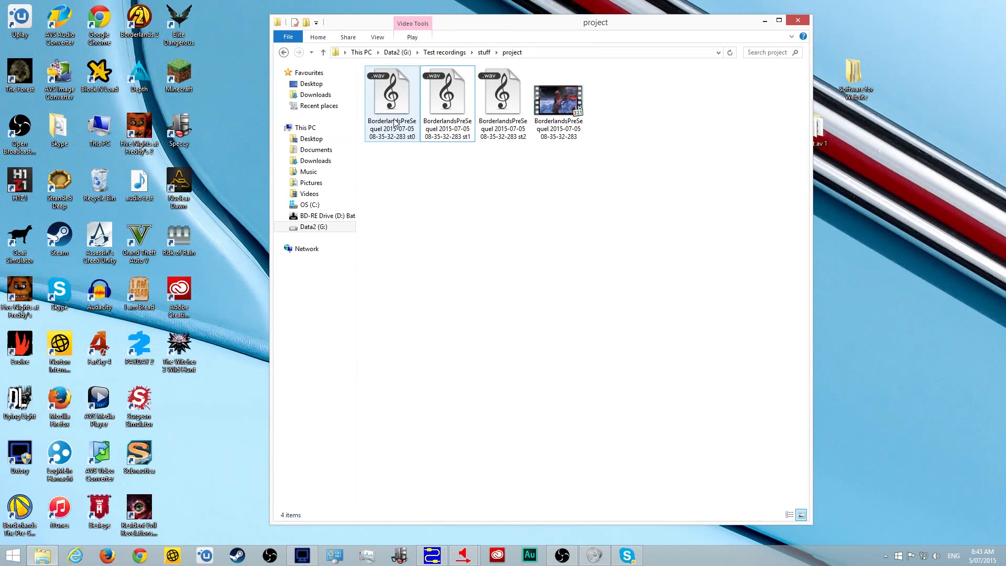
- Play the extracted audio track ending in st0, skip ahead to about 00:44, and close the player
{"action": "double_click", "coordinate": [396, 122]}
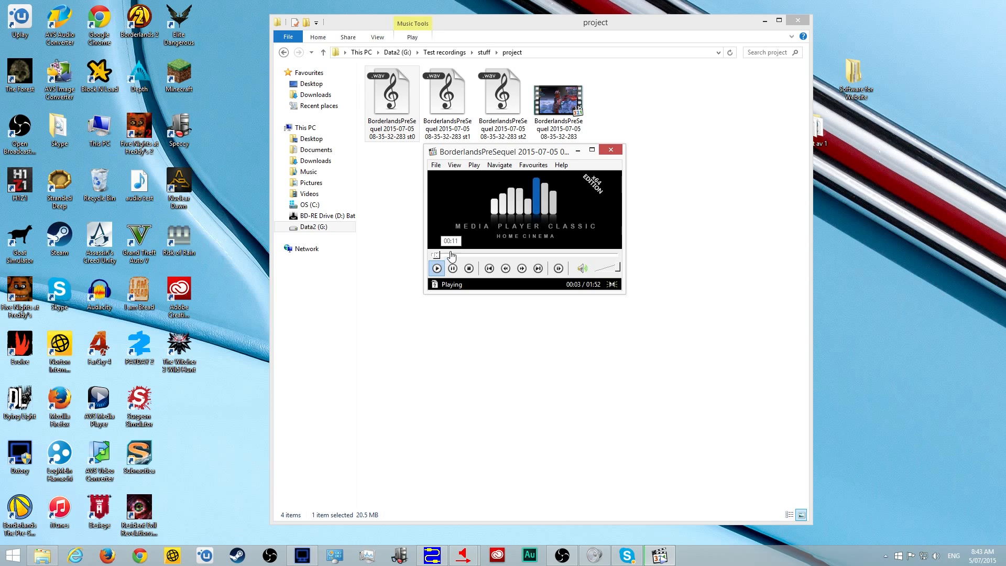
{"action": "left_click", "coordinate": [483, 255]}
{"action": "left_click", "coordinate": [504, 256]}
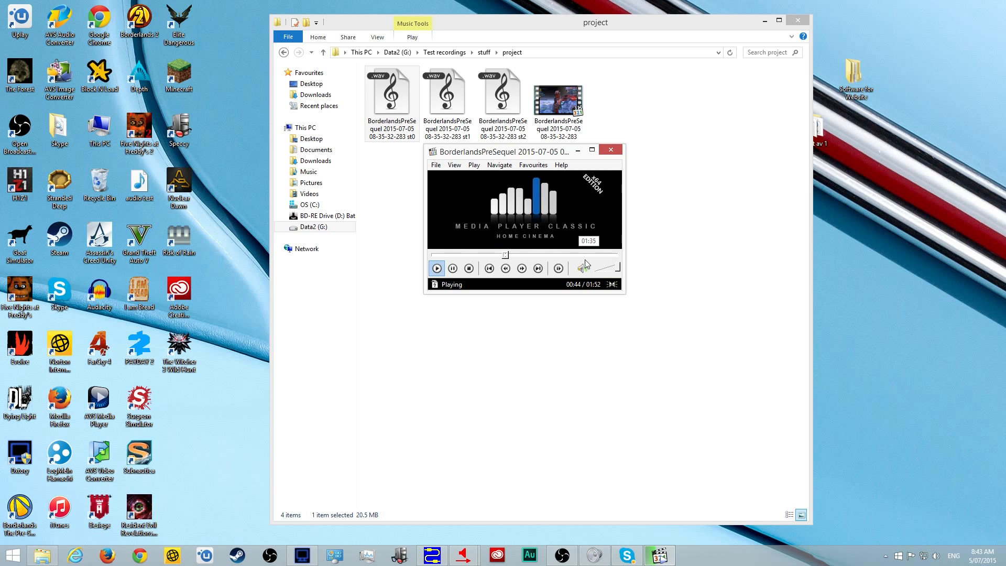
{"action": "left_click", "coordinate": [611, 150]}
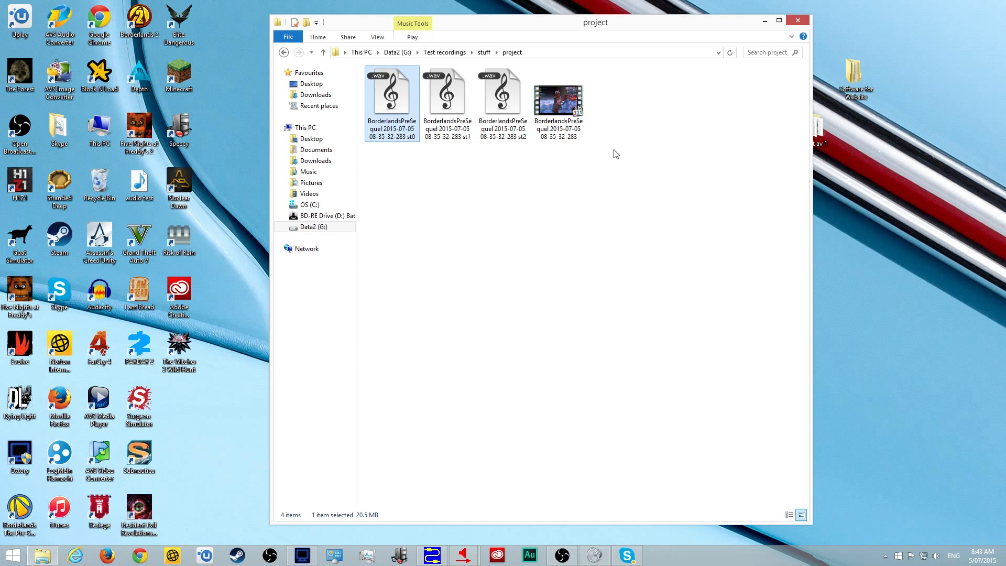
{"action": "left_click", "coordinate": [683, 194]}
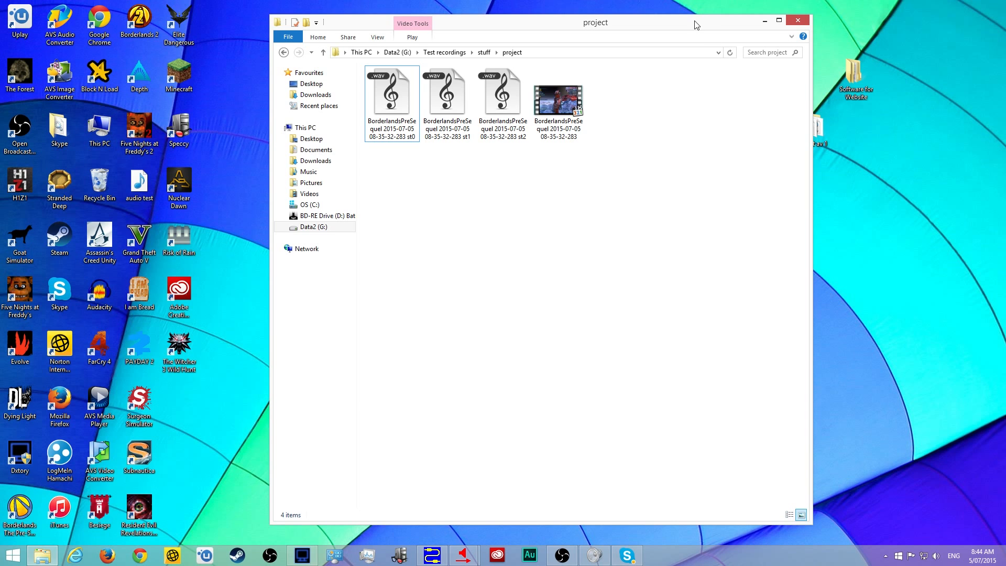
{"action": "left_click_drag", "start_coordinate": [697, 25], "coordinate": [635, 401]}
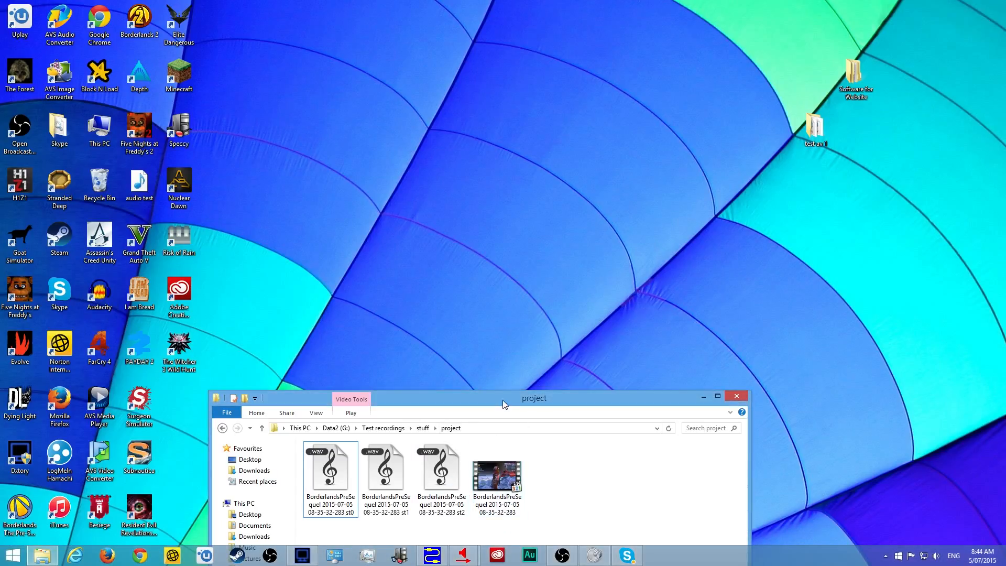
{"action": "left_click_drag", "start_coordinate": [502, 400], "coordinate": [495, 225]}
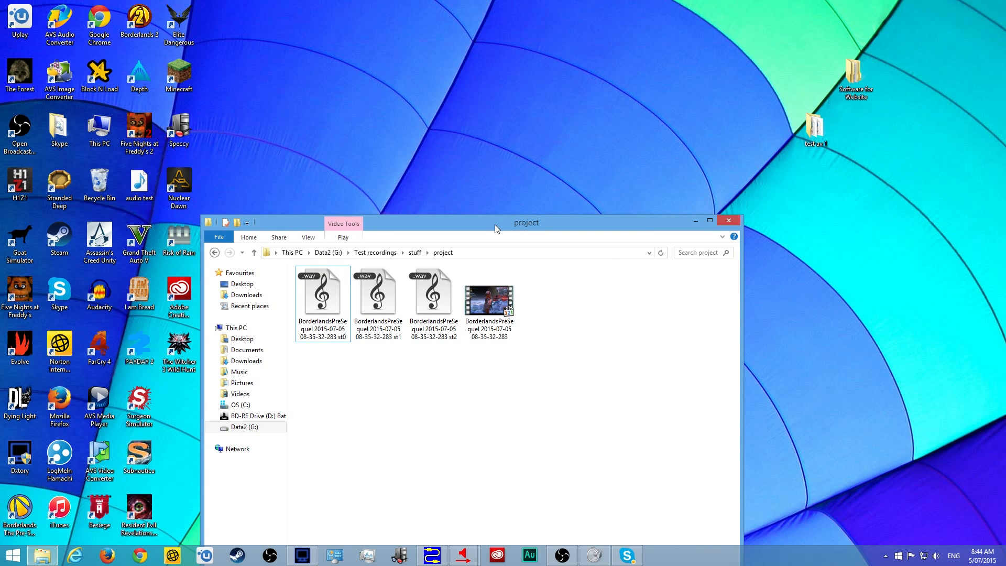
{"action": "left_click_drag", "start_coordinate": [639, 232], "coordinate": [714, 39]}
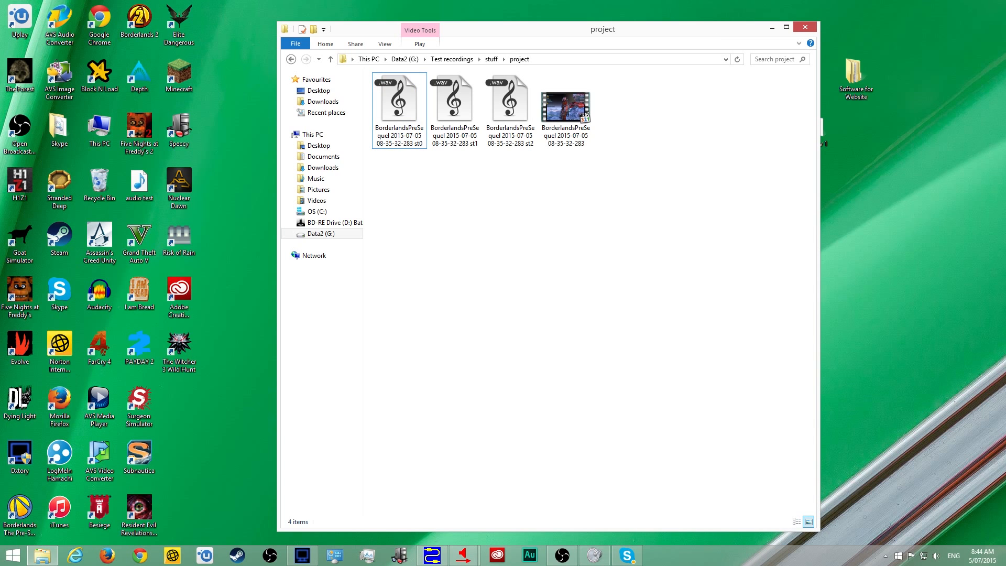
- Bring the Line 1 and Line 2 Audio Repeater windows side by side onto this screen, view their settings, and move both off-screen again
{"action": "left_click_drag", "start_coordinate": [329, 88], "coordinate": [227, 88]}
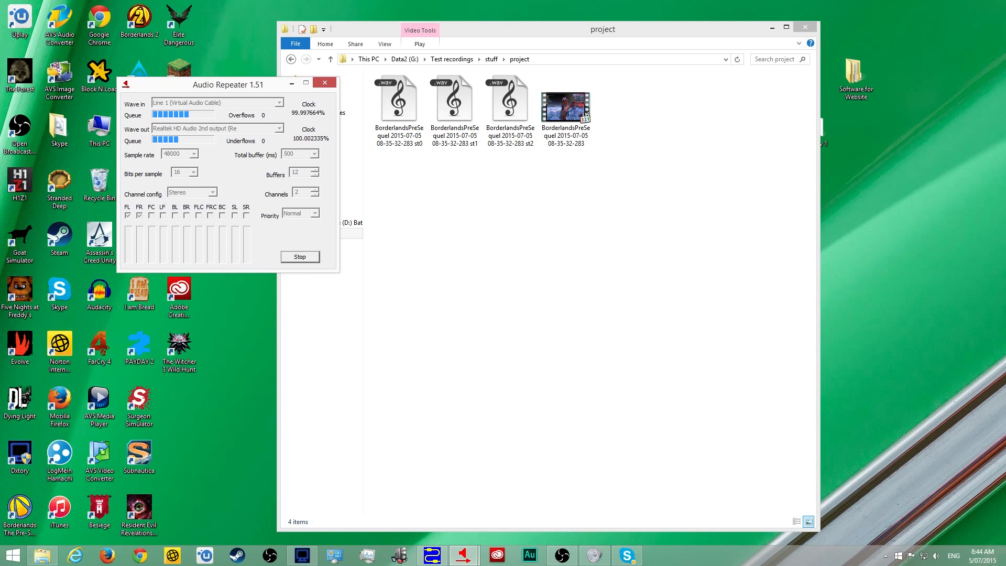
{"action": "left_click_drag", "start_coordinate": [0, 225], "coordinate": [420, 86]}
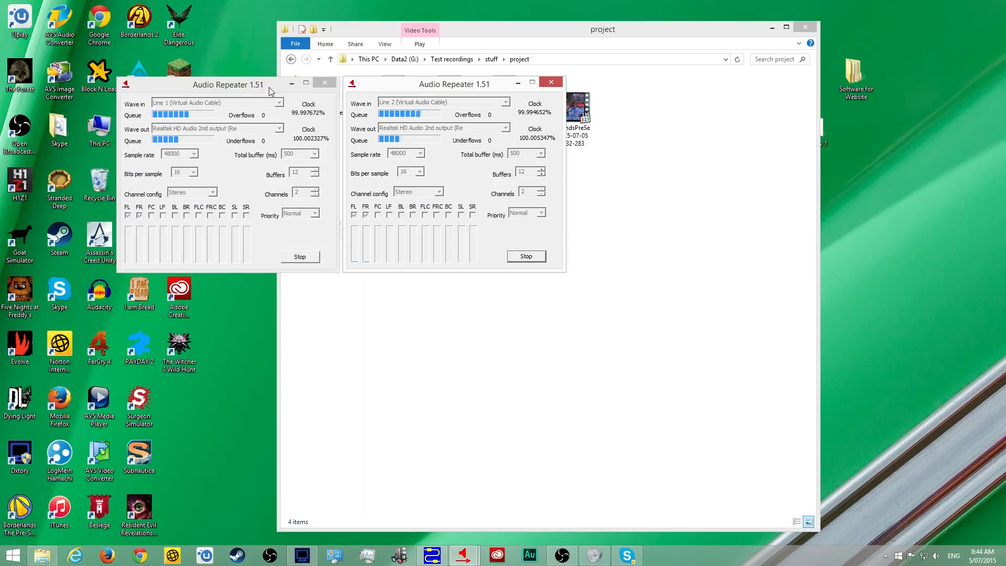
{"action": "left_click_drag", "start_coordinate": [268, 87], "coordinate": [270, 86]}
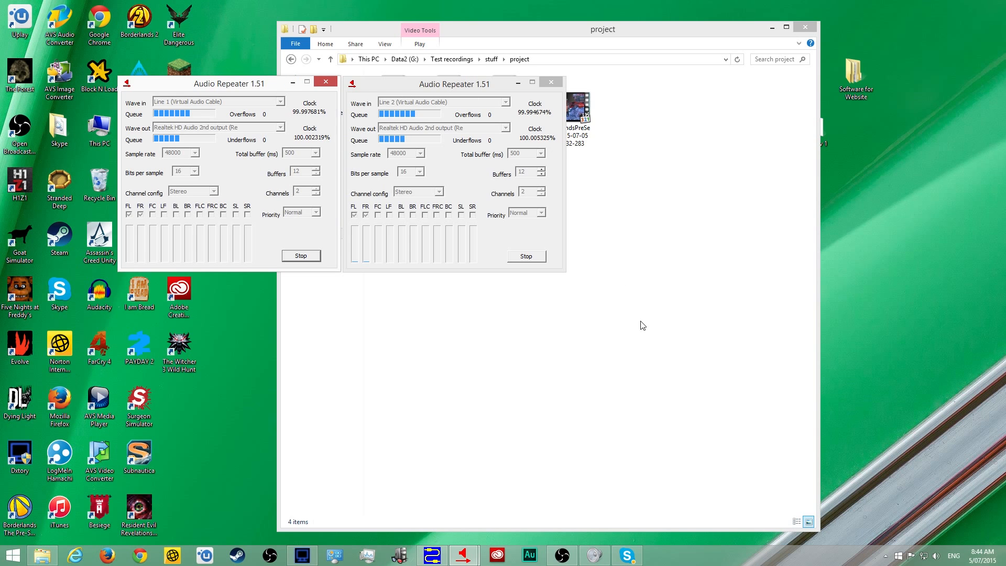
{"action": "left_click_drag", "start_coordinate": [260, 83], "coordinate": [0, 87]}
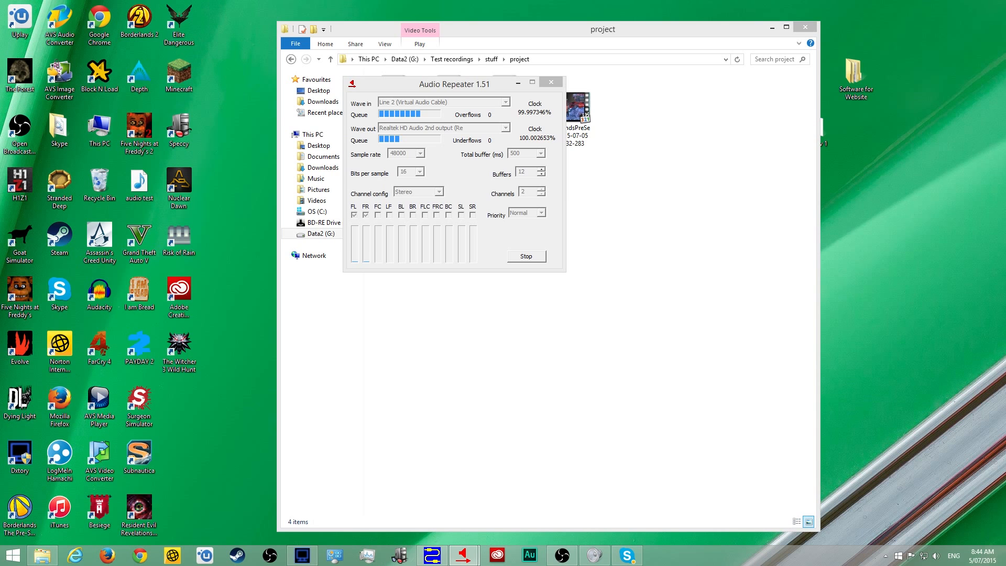
{"action": "left_click_drag", "start_coordinate": [0, 87], "coordinate": [0, 87]}
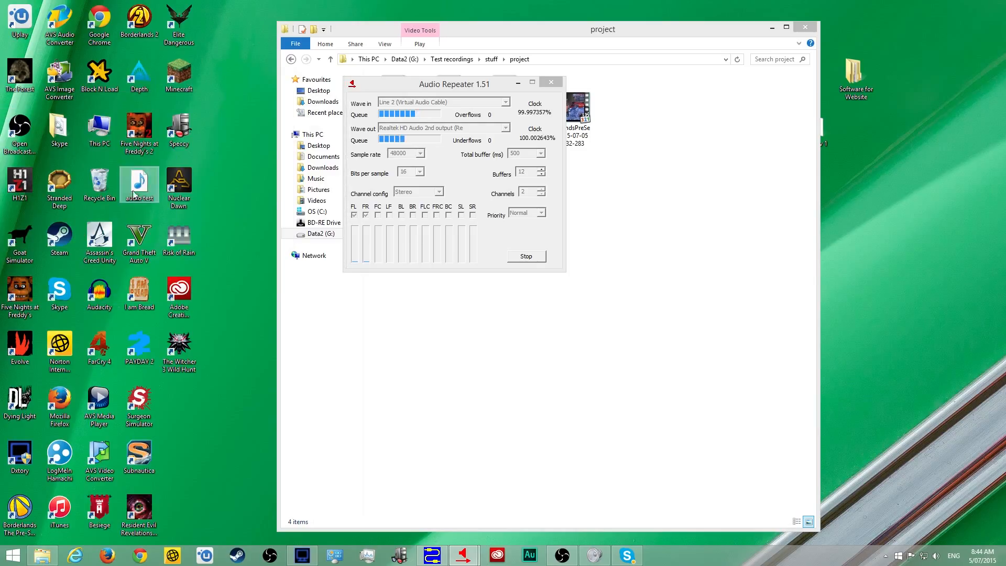
{"action": "left_click_drag", "start_coordinate": [451, 83], "coordinate": [0, 162]}
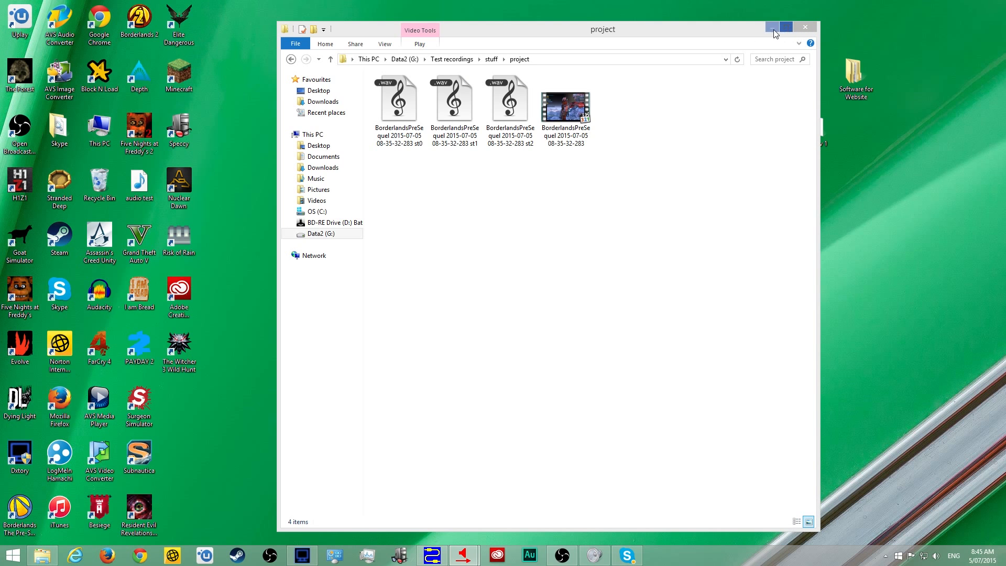
- Clear the project folder window from the desktop, switch to AVS Video Converter, and move its window higher on the screen
{"action": "left_click_drag", "start_coordinate": [742, 38], "coordinate": [1005, 38]}
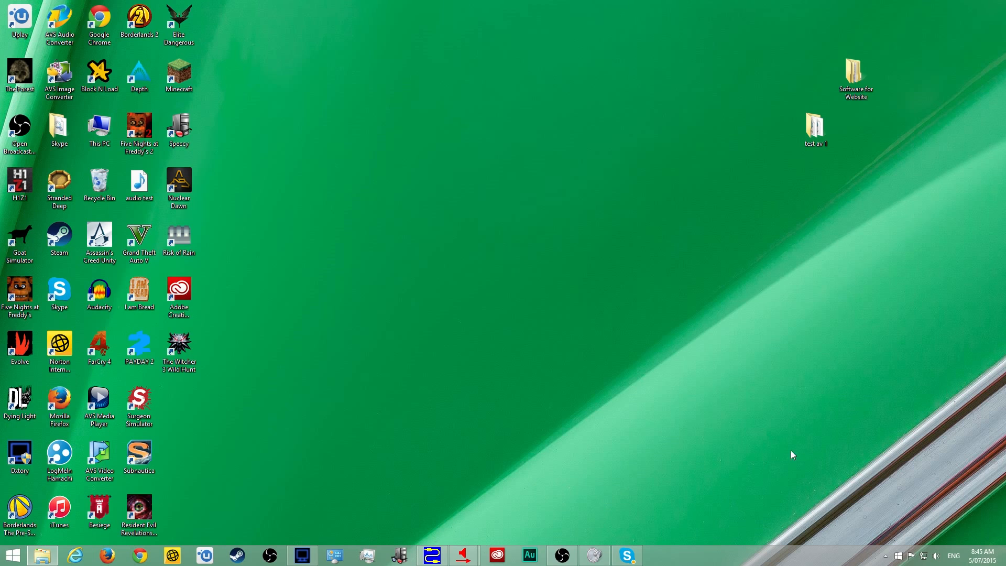
{"action": "mouse_move", "coordinate": [468, 562]}
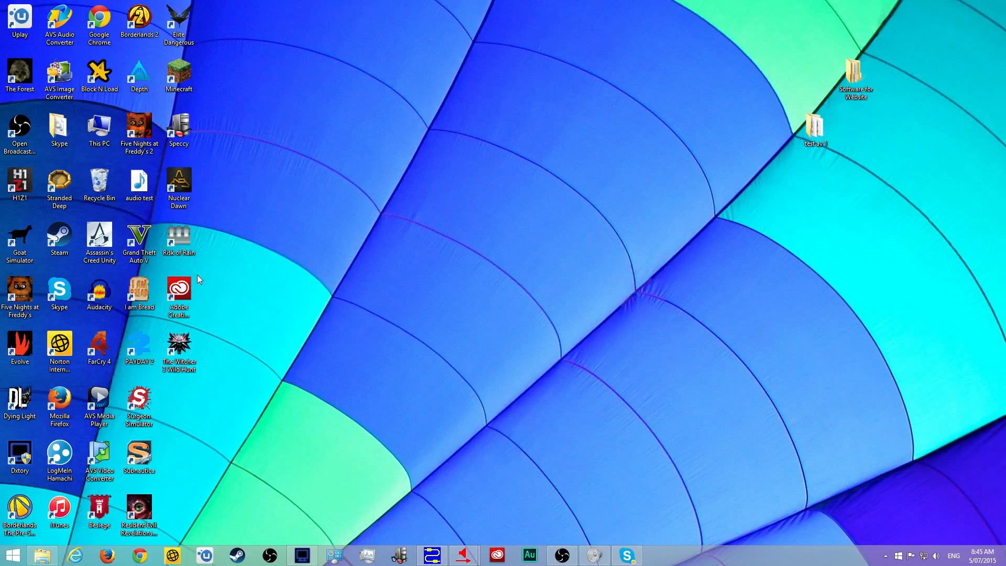
{"action": "double_click", "coordinate": [98, 473]}
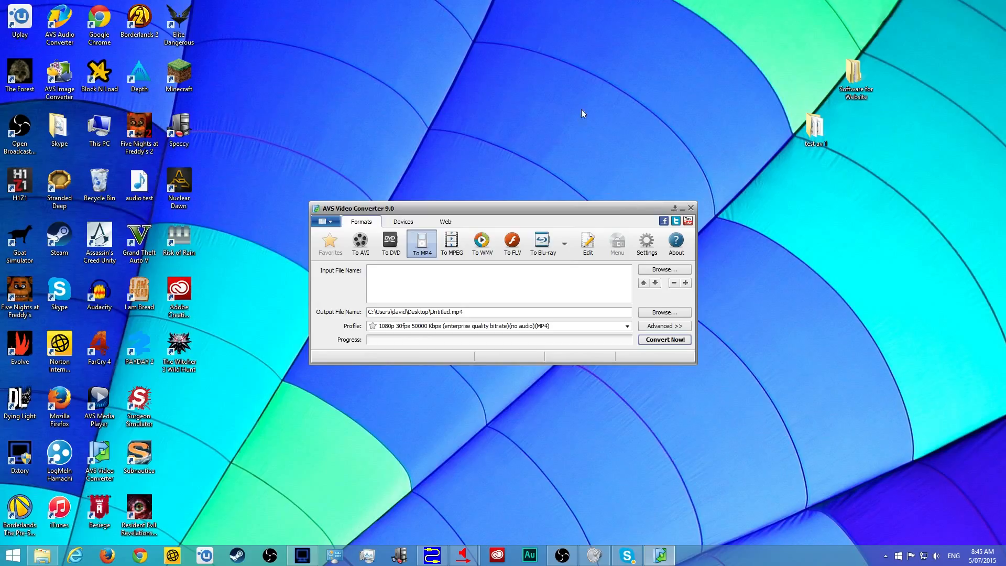
{"action": "left_click_drag", "start_coordinate": [563, 213], "coordinate": [568, 160]}
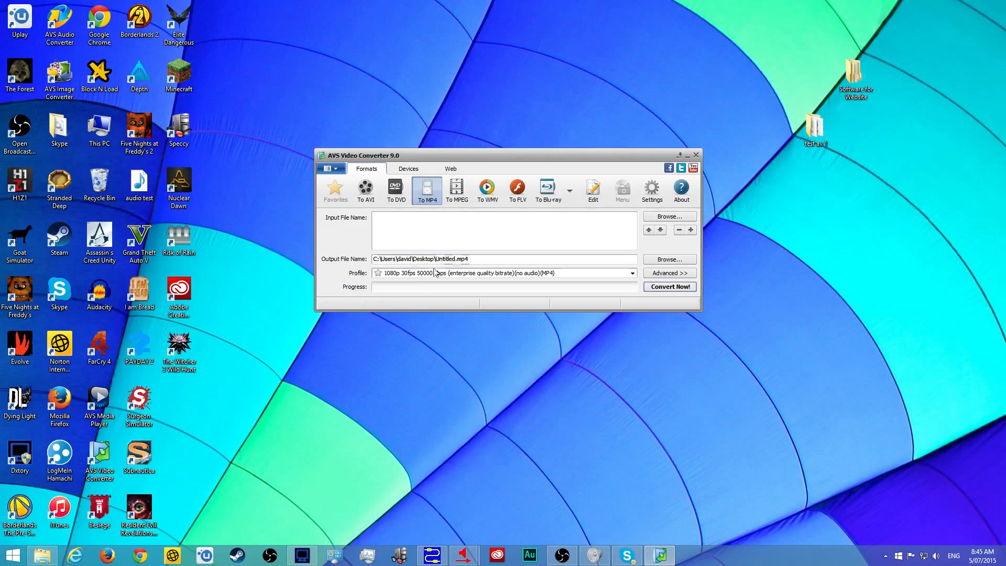
- Choose the MP4 profile Sony PS3/PS4 - HD Video 1080p (H.264, 29.97 fps, 1920x1080)
{"action": "left_click", "coordinate": [633, 274]}
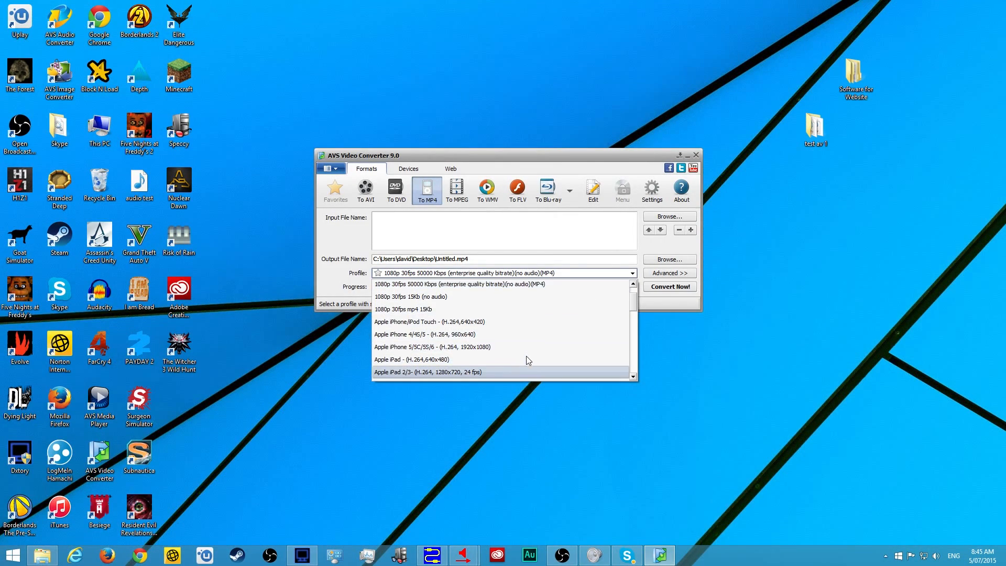
{"action": "scroll", "coordinate": [526, 355], "scroll_direction": "down", "scroll_amount": 3}
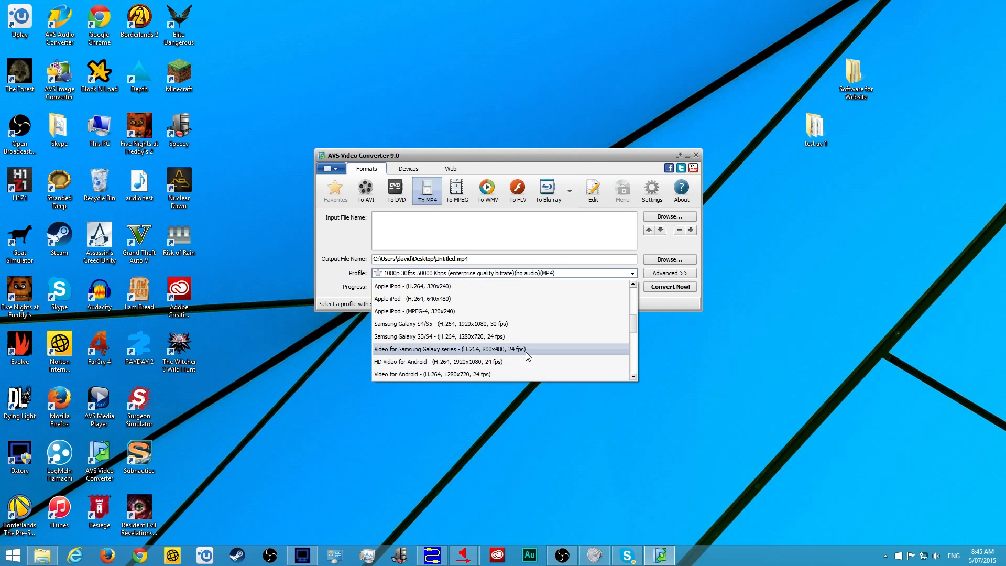
{"action": "scroll", "coordinate": [471, 339], "scroll_direction": "down", "scroll_amount": 1}
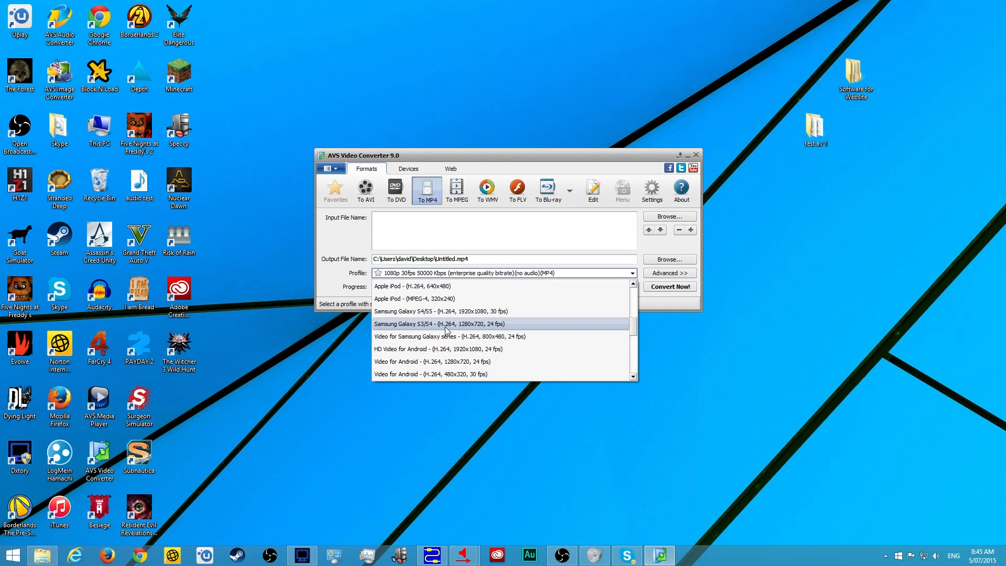
{"action": "scroll", "coordinate": [446, 333], "scroll_direction": "down", "scroll_amount": 1}
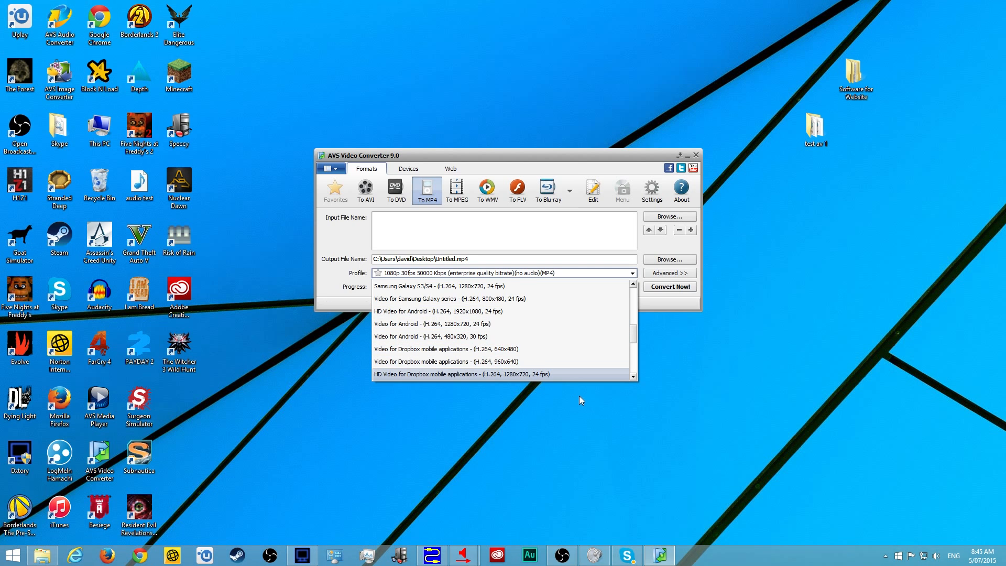
{"action": "scroll", "coordinate": [566, 377], "scroll_direction": "down", "scroll_amount": 1}
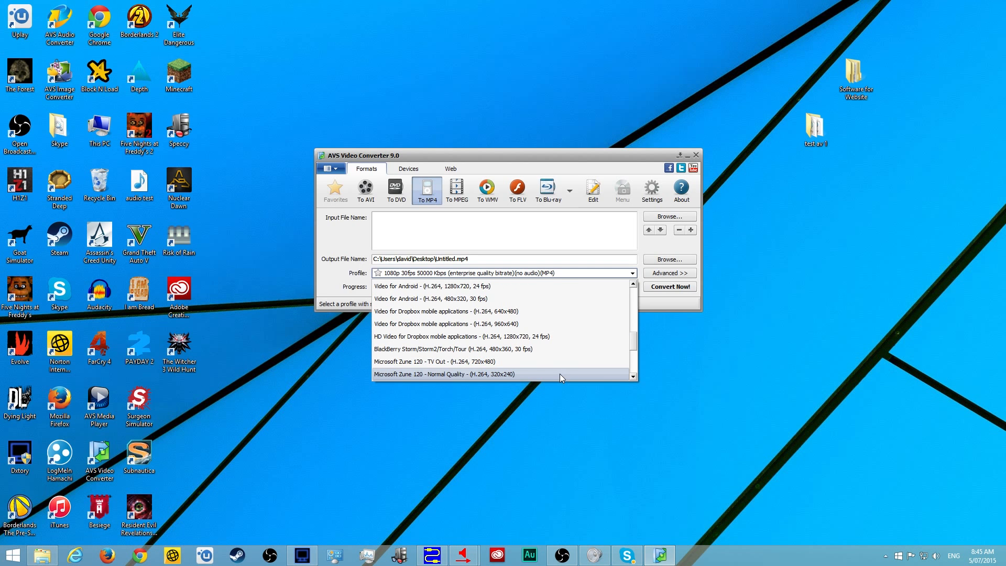
{"action": "scroll", "coordinate": [559, 373], "scroll_direction": "down", "scroll_amount": 1}
{"action": "scroll", "coordinate": [504, 374], "scroll_direction": "down", "scroll_amount": 2}
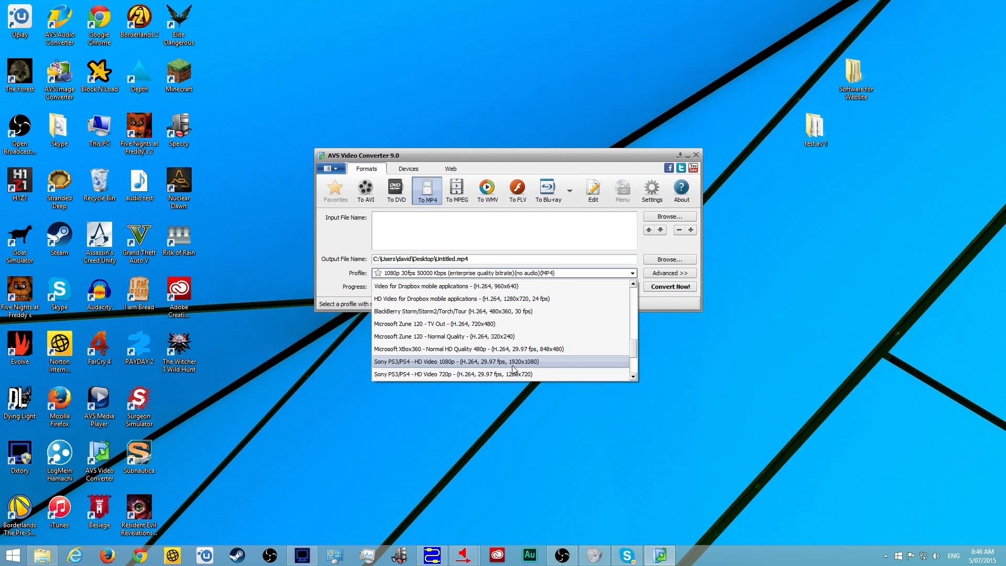
{"action": "scroll", "coordinate": [539, 360], "scroll_direction": "down", "scroll_amount": 2}
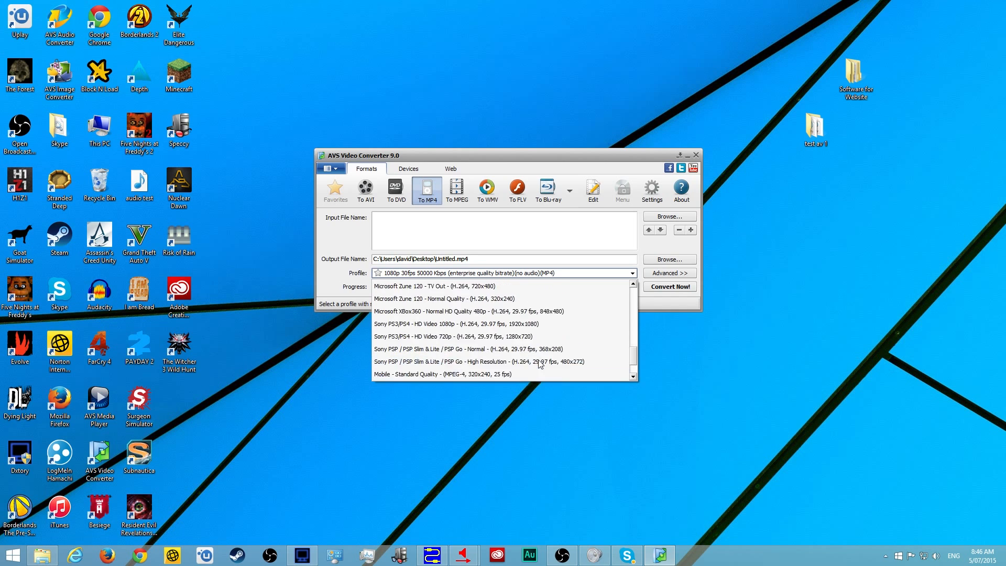
{"action": "scroll", "coordinate": [539, 363], "scroll_direction": "down", "scroll_amount": 1}
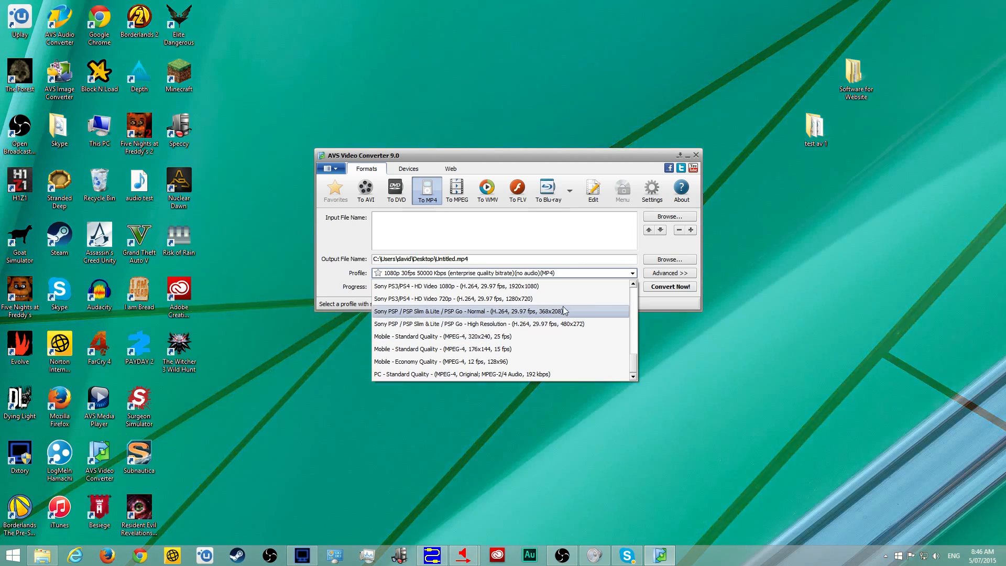
{"action": "left_click", "coordinate": [528, 287]}
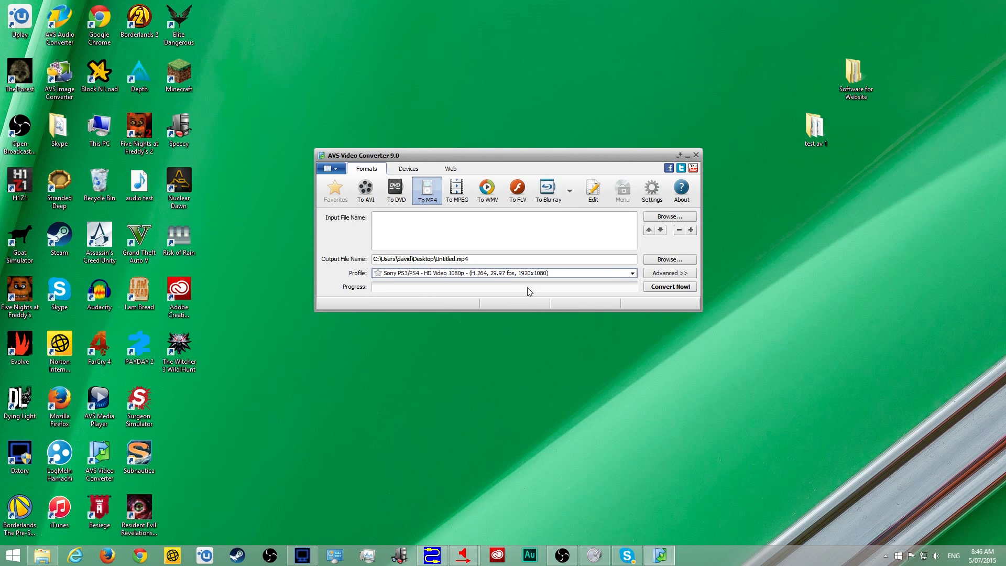
- Show the advanced conversion options, select mp4 PSP as the file type, and set the output video bitrate to 15000
{"action": "left_click", "coordinate": [664, 274]}
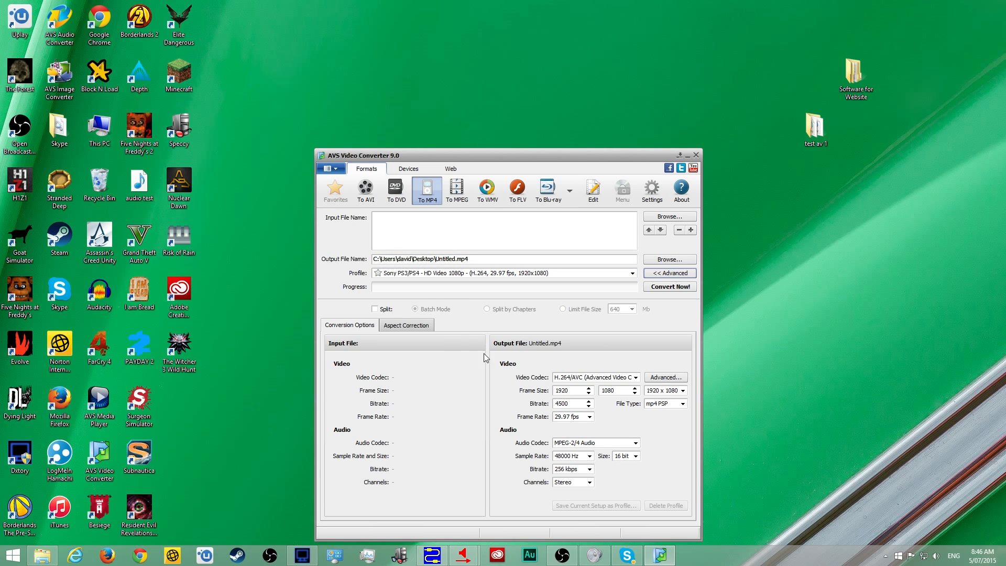
{"action": "left_click", "coordinate": [589, 407]}
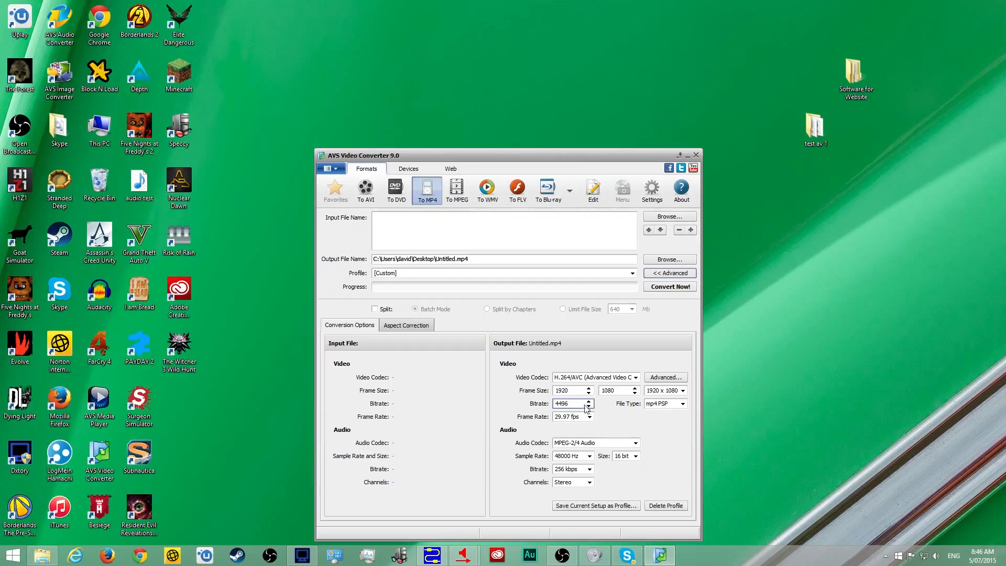
{"action": "left_click", "coordinate": [589, 406]}
{"action": "key", "text": "BackSpace"}
{"action": "left_click", "coordinate": [683, 404]}
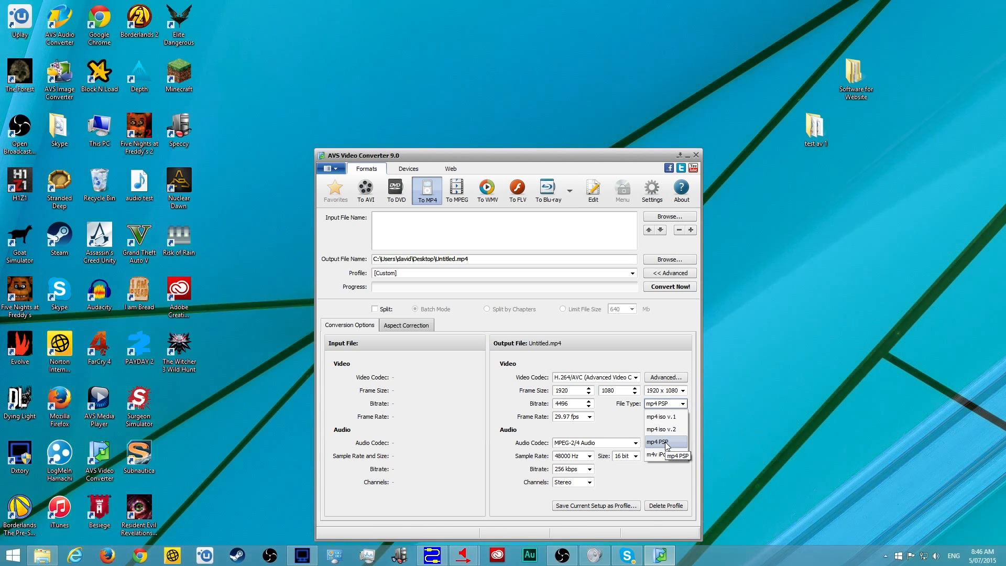
{"action": "left_click", "coordinate": [665, 442]}
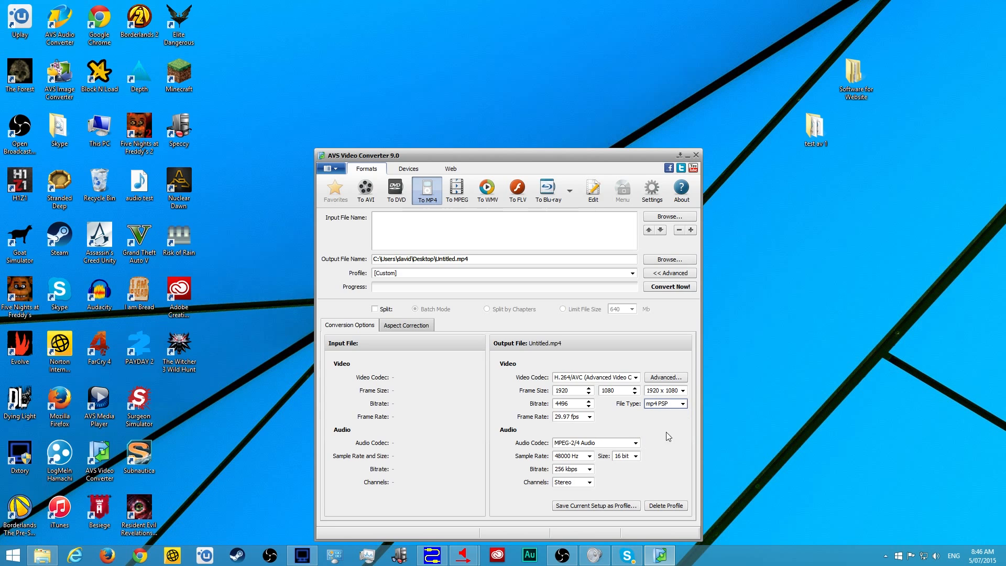
{"action": "double_click", "coordinate": [580, 404]}
{"action": "key", "text": "BackSpace"}
{"action": "key", "text": "BackSpace"}
{"action": "key", "text": "BackSpace"}
{"action": "key", "text": "BackSpace"}
- Check the available file types and set the output audio codec to No Audio
{"action": "left_click", "coordinate": [683, 404]}
{"action": "left_click", "coordinate": [681, 404]}
{"action": "left_click", "coordinate": [682, 404]}
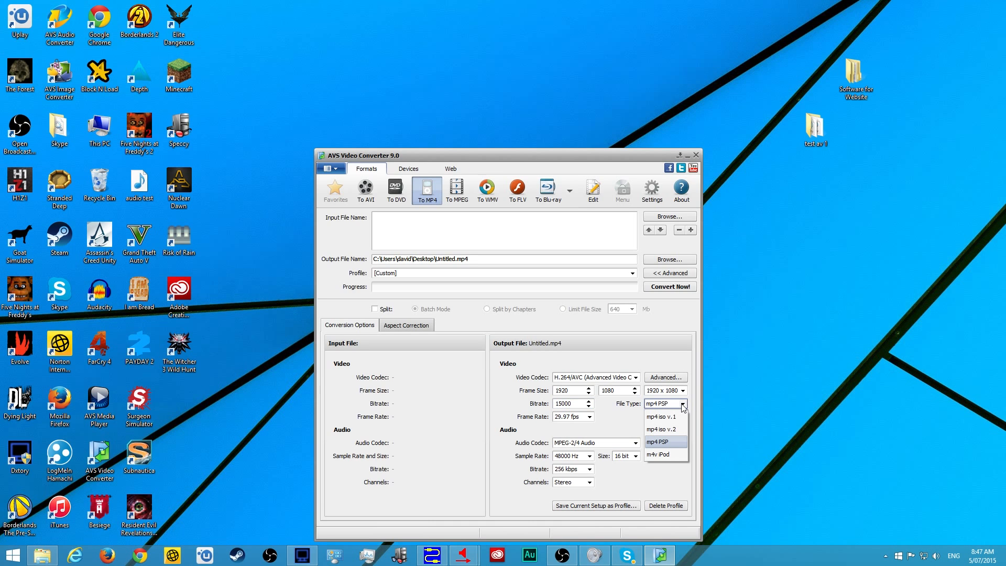
{"action": "left_click", "coordinate": [684, 407]}
{"action": "left_click", "coordinate": [636, 444]}
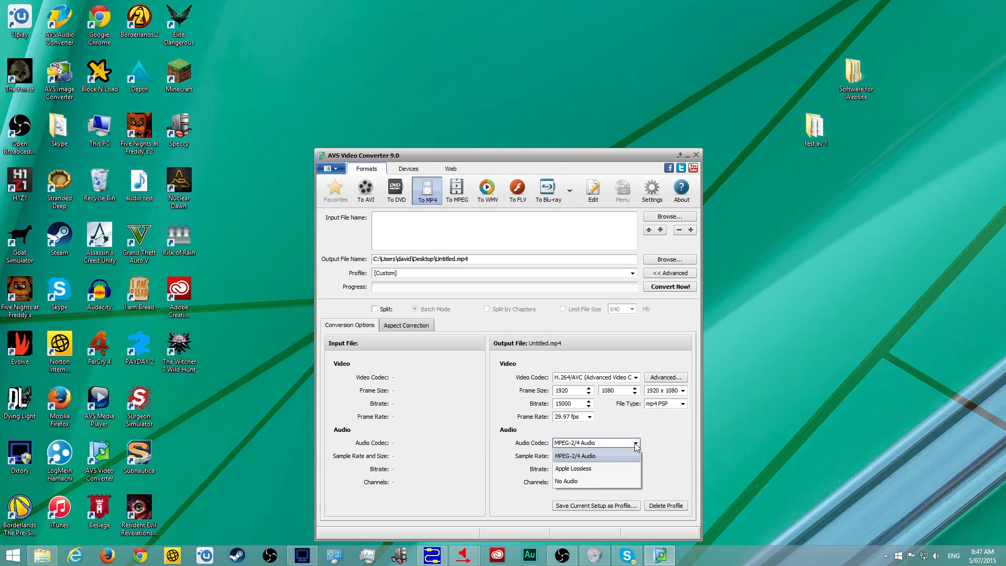
{"action": "left_click", "coordinate": [595, 482]}
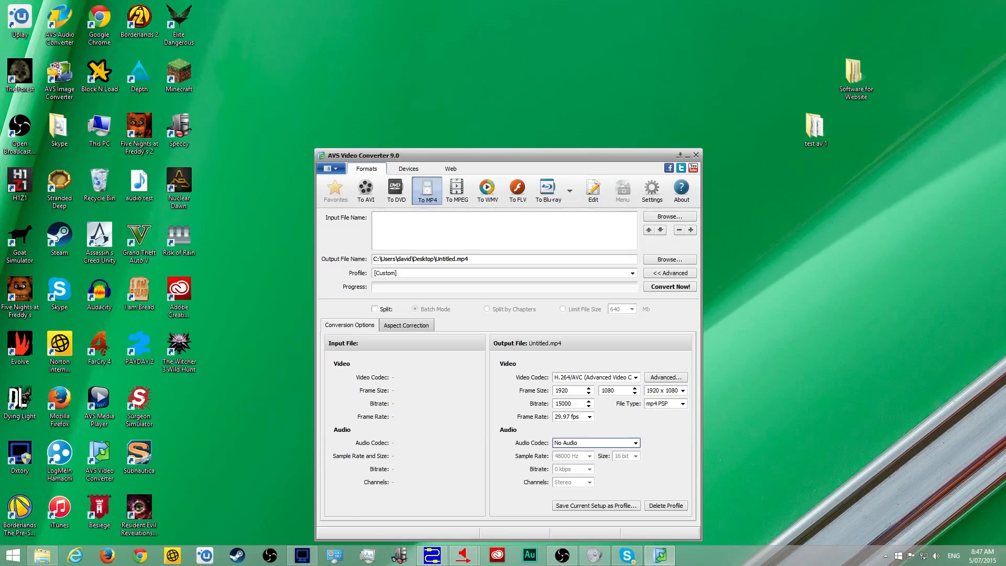
- Move the converter window higher and view the available profiles, leaving the custom profile selected
{"action": "left_click_drag", "start_coordinate": [1005, 94], "coordinate": [1005, 62]}
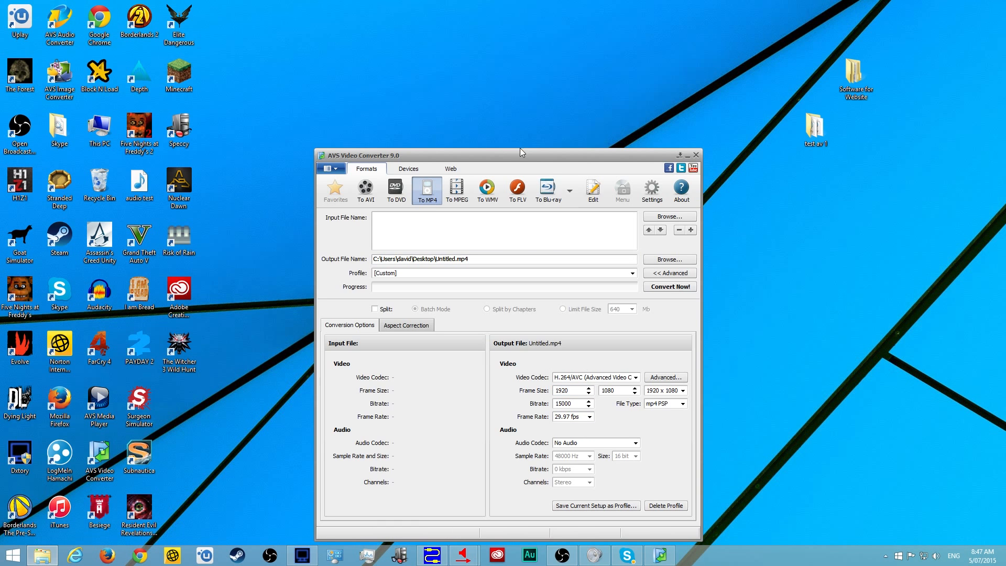
{"action": "left_click_drag", "start_coordinate": [549, 156], "coordinate": [564, 105]}
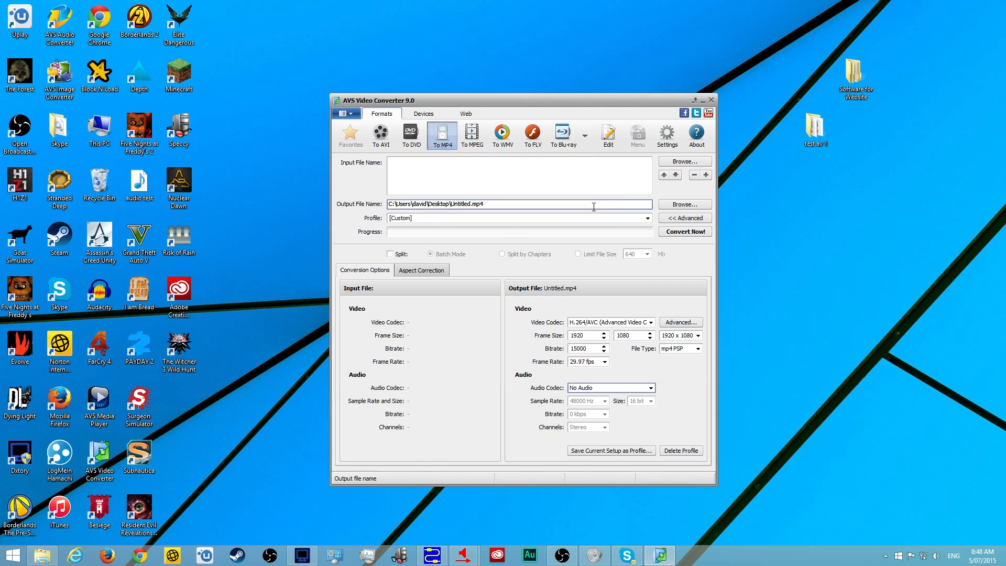
{"action": "left_click", "coordinate": [551, 221]}
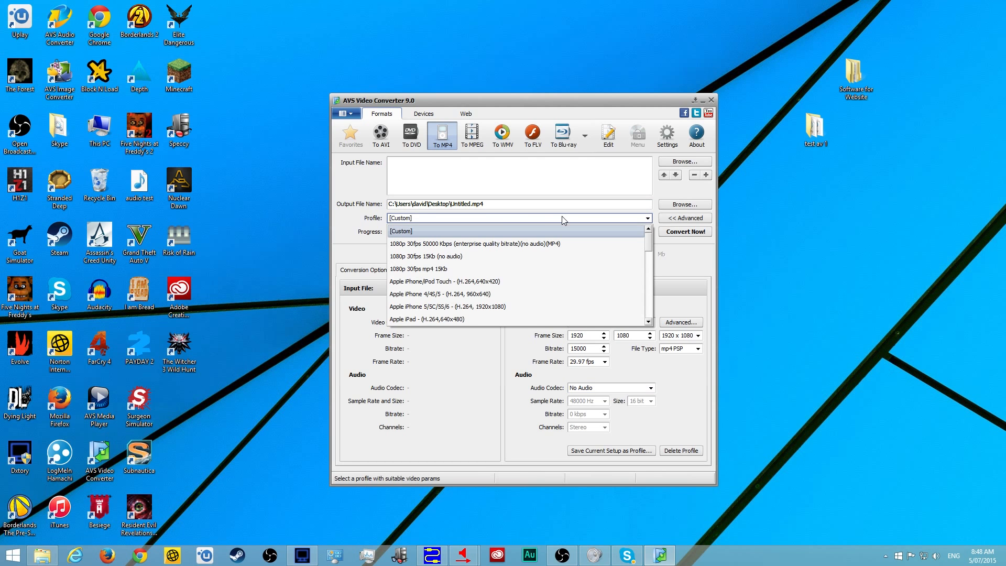
{"action": "left_click", "coordinate": [551, 220]}
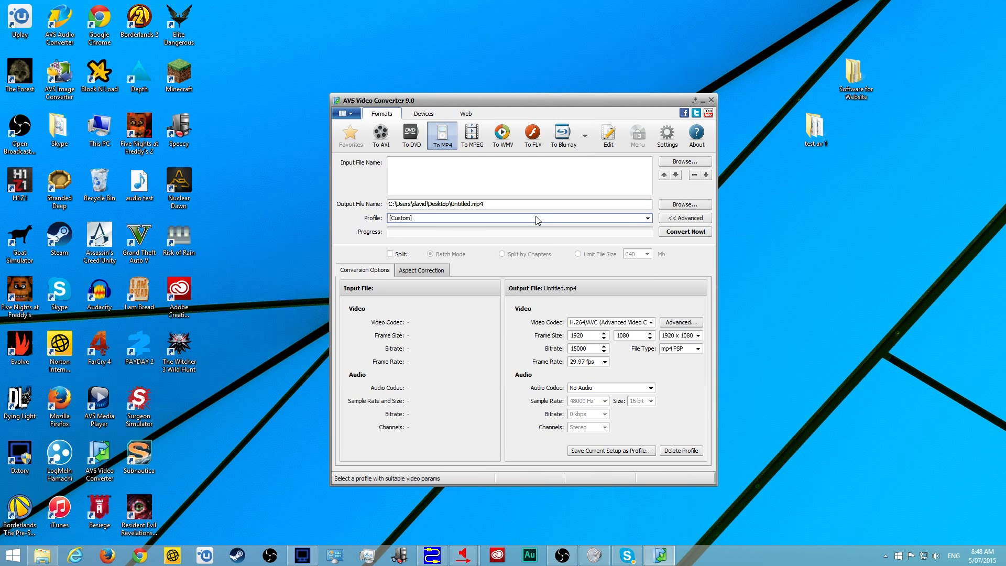
{"action": "left_click", "coordinate": [410, 223]}
{"action": "left_click", "coordinate": [411, 223]}
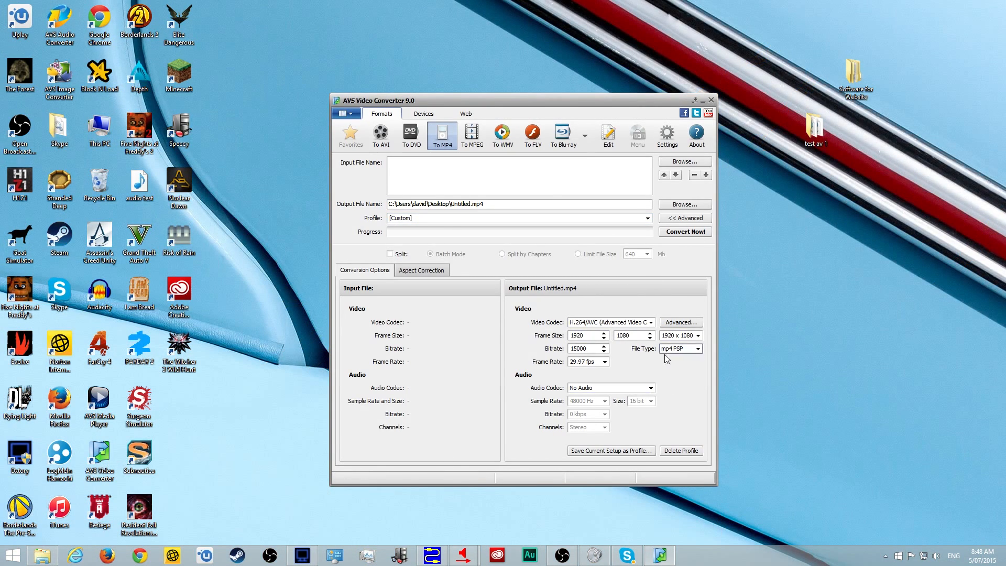
- Open the advanced settings of the H.264/AVC video codec and set the level to 5.1
{"action": "left_click", "coordinate": [676, 324]}
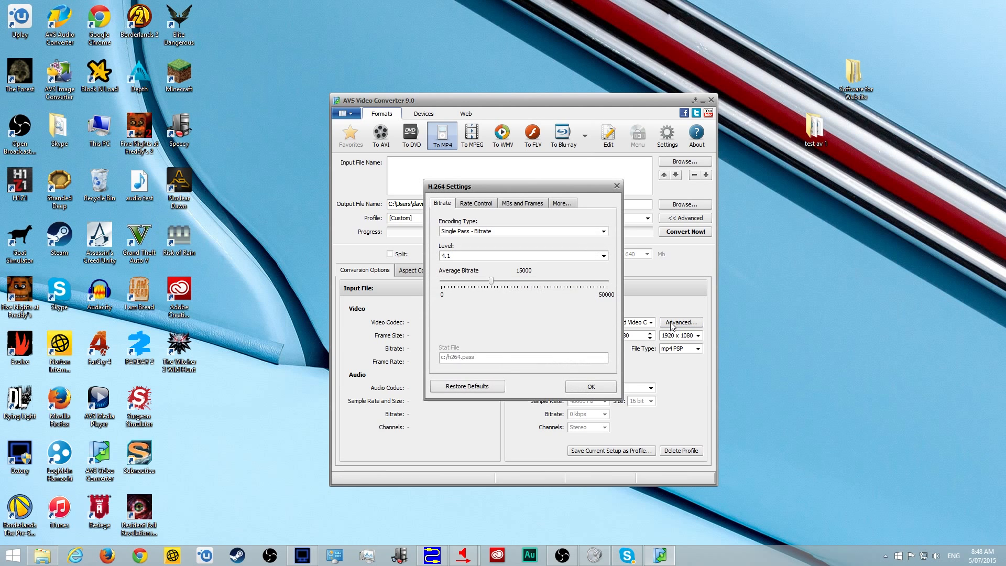
{"action": "left_click", "coordinate": [519, 256]}
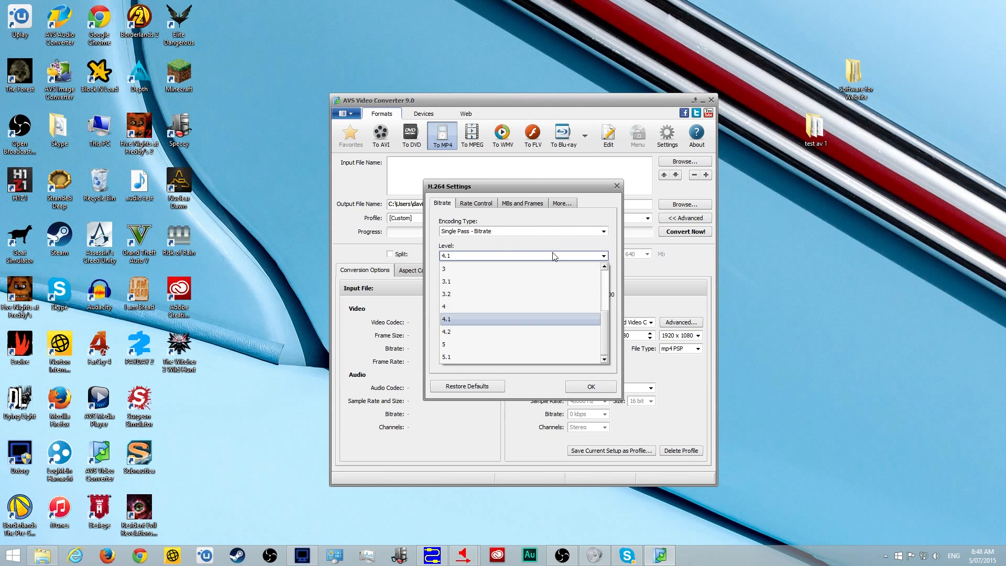
{"action": "left_click", "coordinate": [499, 358]}
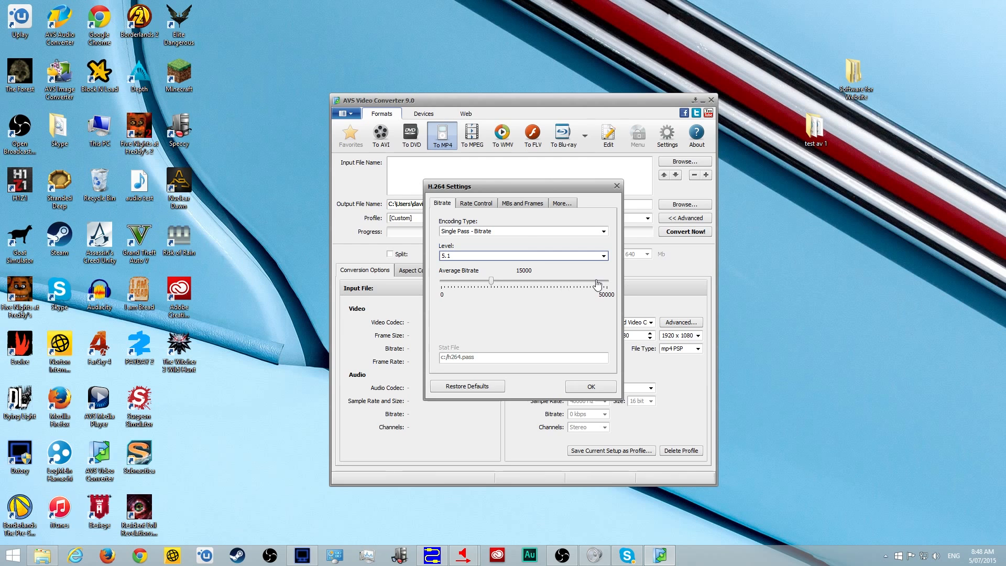
- Review the H.264 rate control, MBs and frames, and motion estimation options without changing them, and accept the settings
{"action": "left_click", "coordinate": [483, 204]}
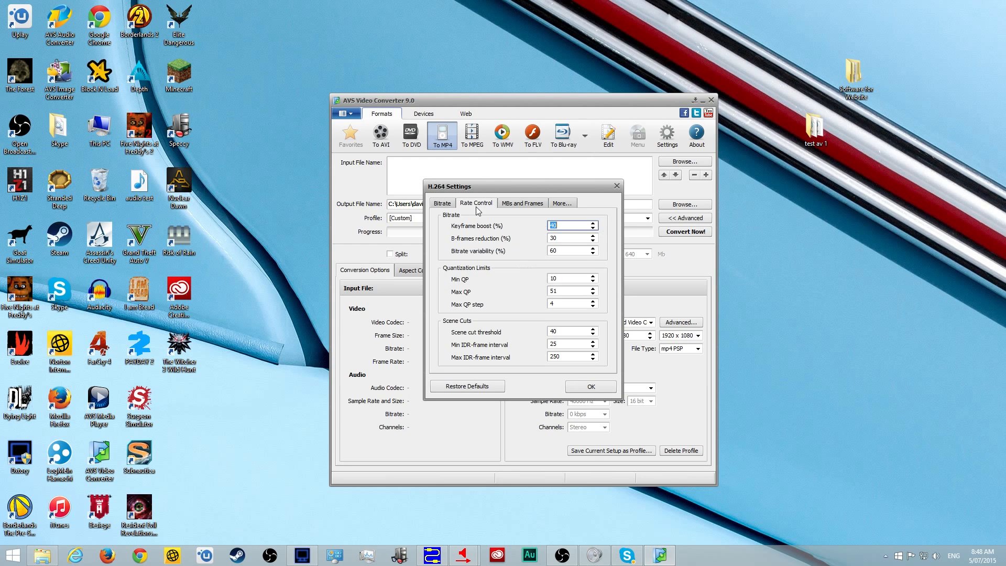
{"action": "left_click", "coordinate": [524, 204]}
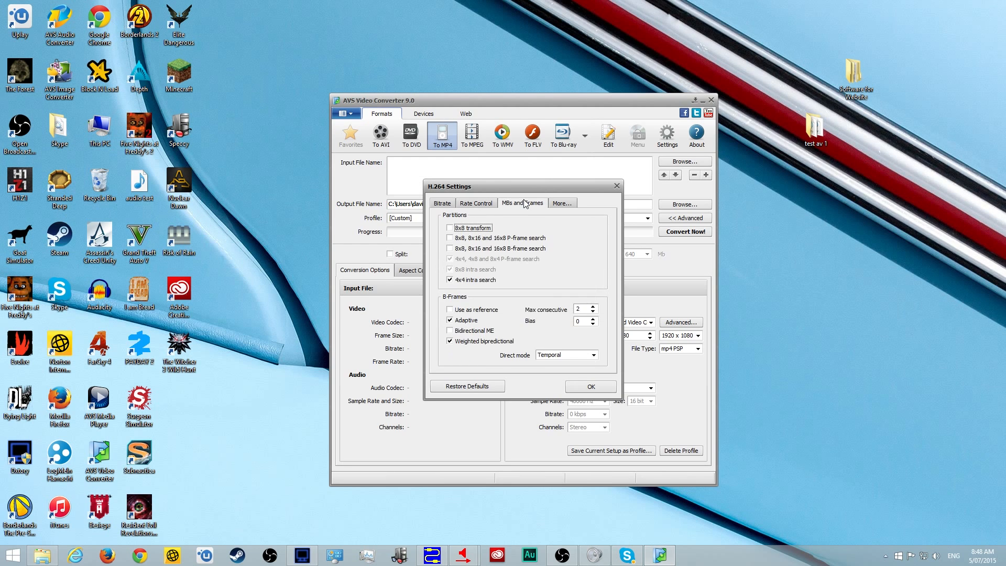
{"action": "left_click", "coordinate": [571, 204]}
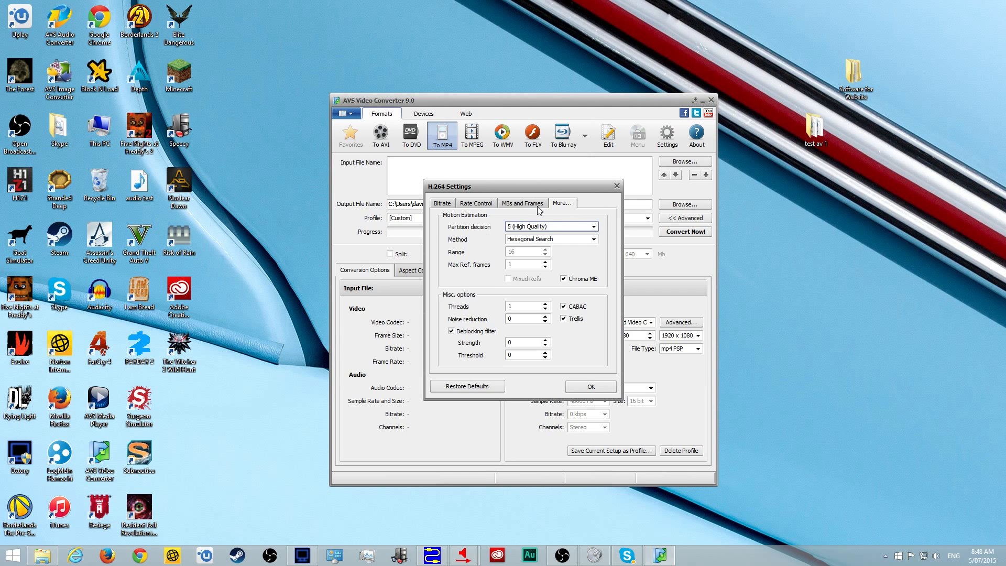
{"action": "left_click", "coordinate": [561, 239]}
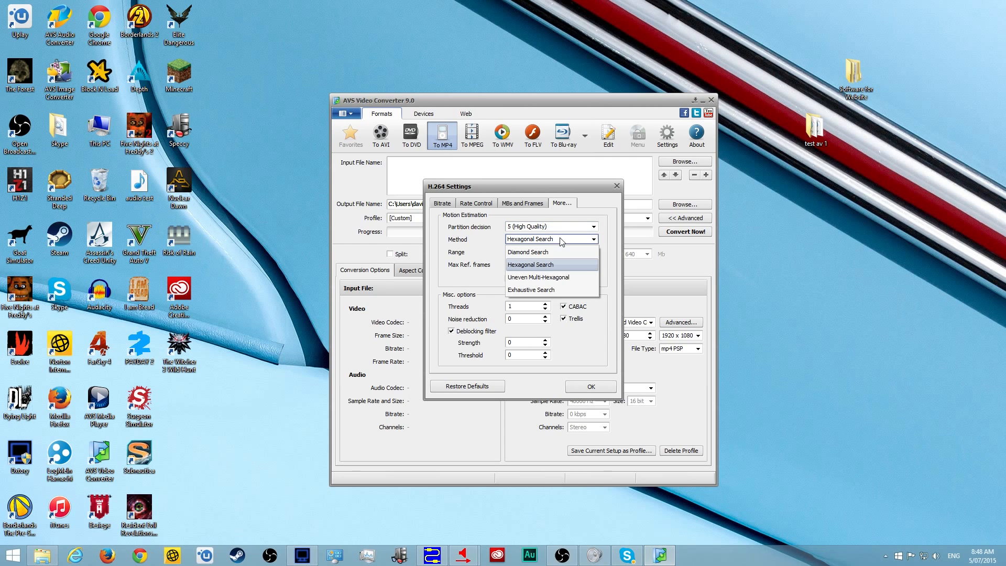
{"action": "left_click", "coordinate": [562, 241]}
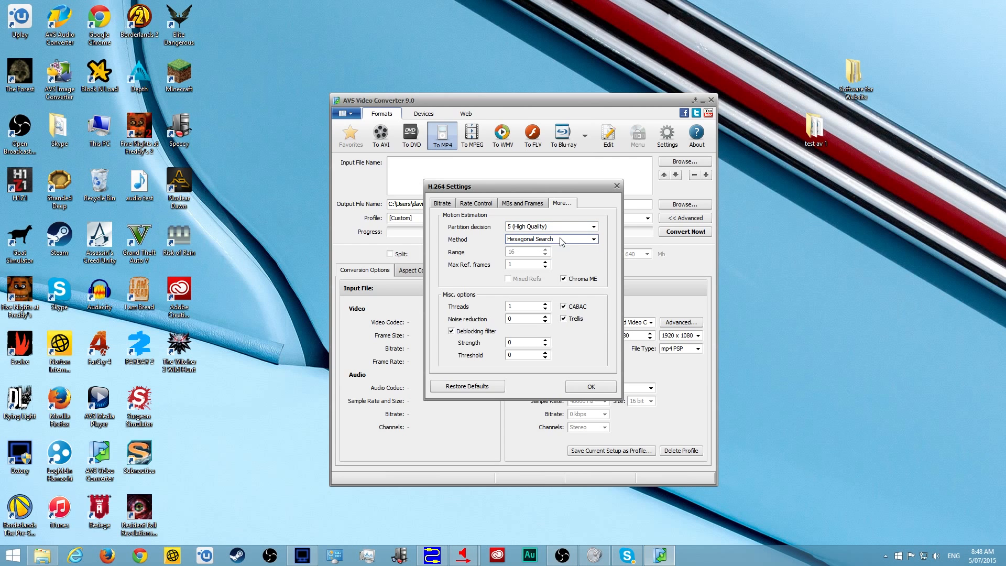
{"action": "left_click", "coordinate": [535, 205]}
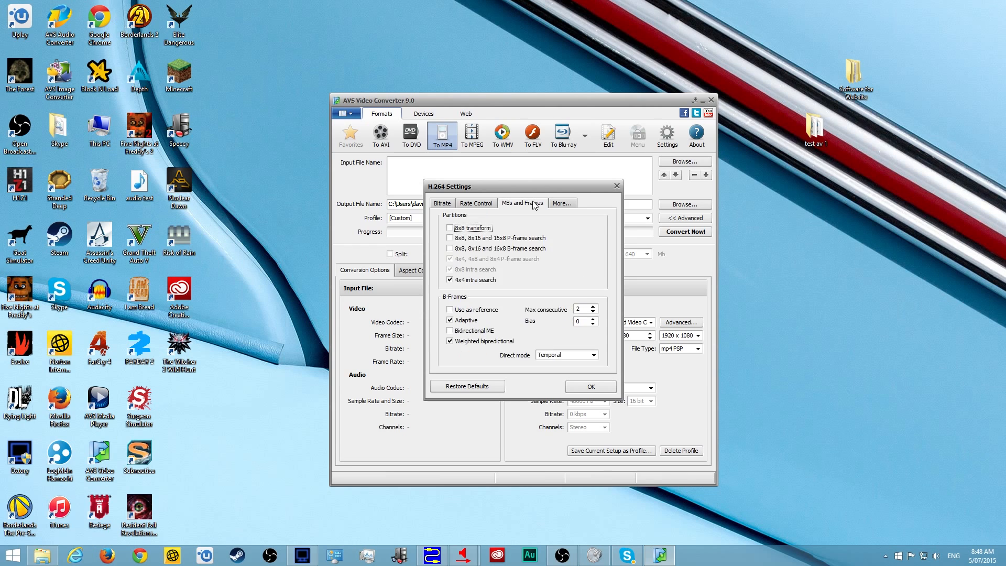
{"action": "left_click", "coordinate": [442, 203]}
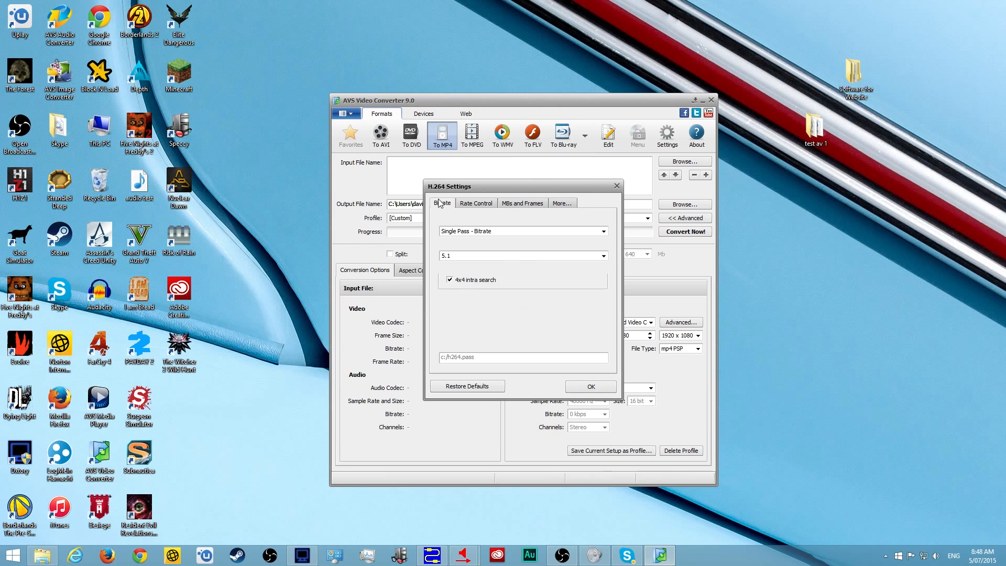
{"action": "left_click", "coordinate": [589, 388]}
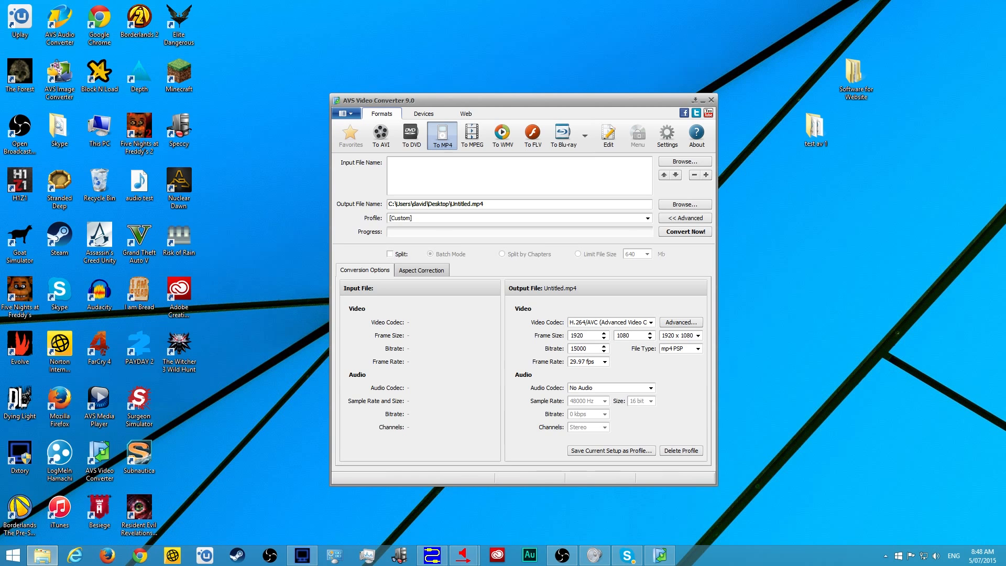
{"action": "left_click_drag", "start_coordinate": [815, 131], "coordinate": [479, 173]}
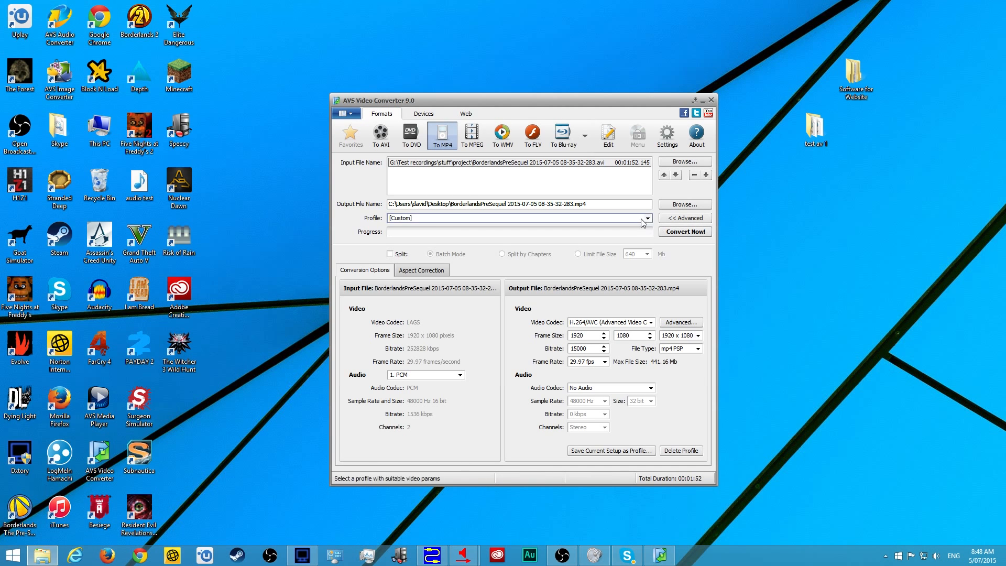
{"action": "left_click", "coordinate": [409, 219]}
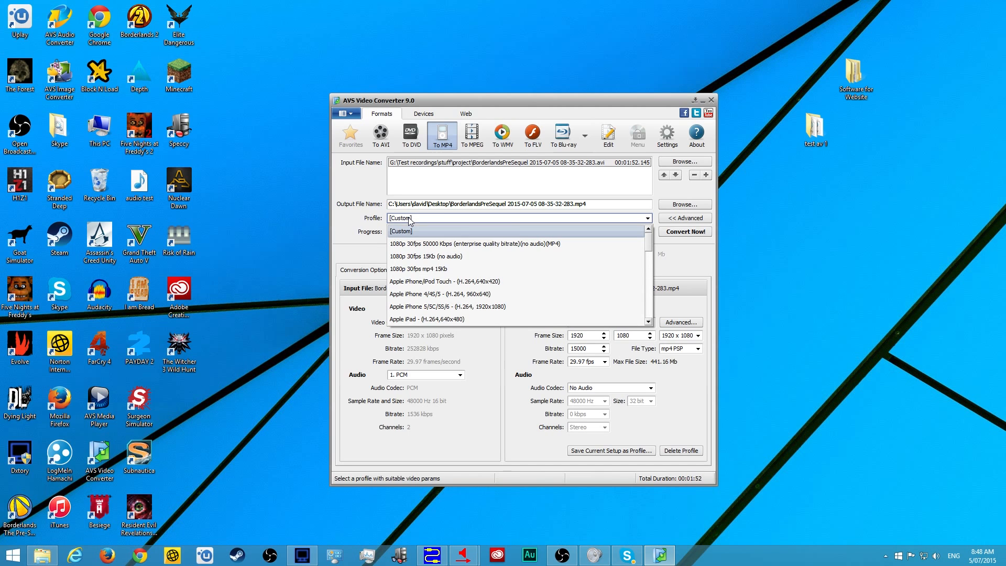
{"action": "left_click", "coordinate": [425, 219]}
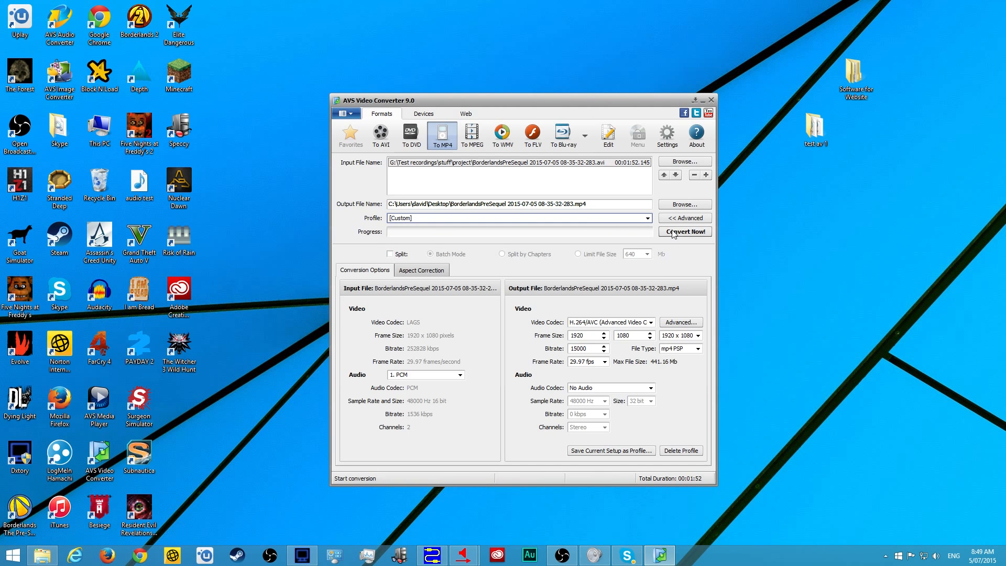
- Check the aspect correction and crop scale options, and return to the conversion options
{"action": "left_click", "coordinate": [440, 271]}
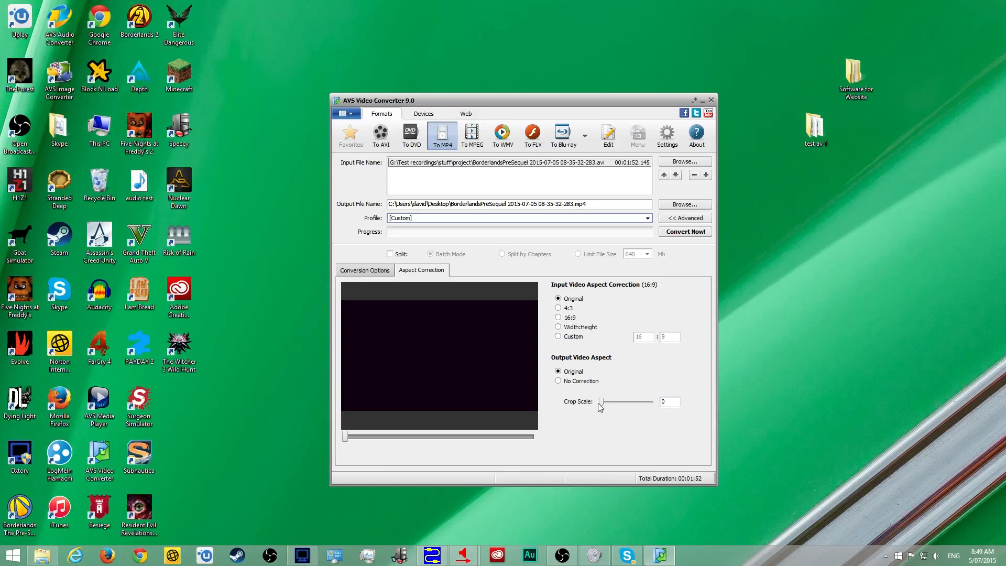
{"action": "left_click_drag", "start_coordinate": [603, 408], "coordinate": [574, 409]}
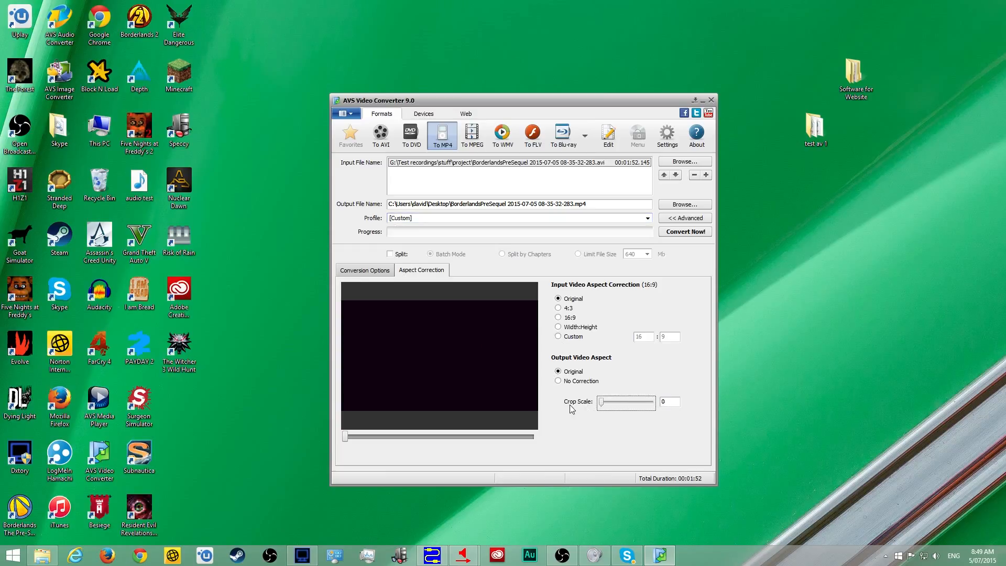
{"action": "left_click", "coordinate": [380, 270]}
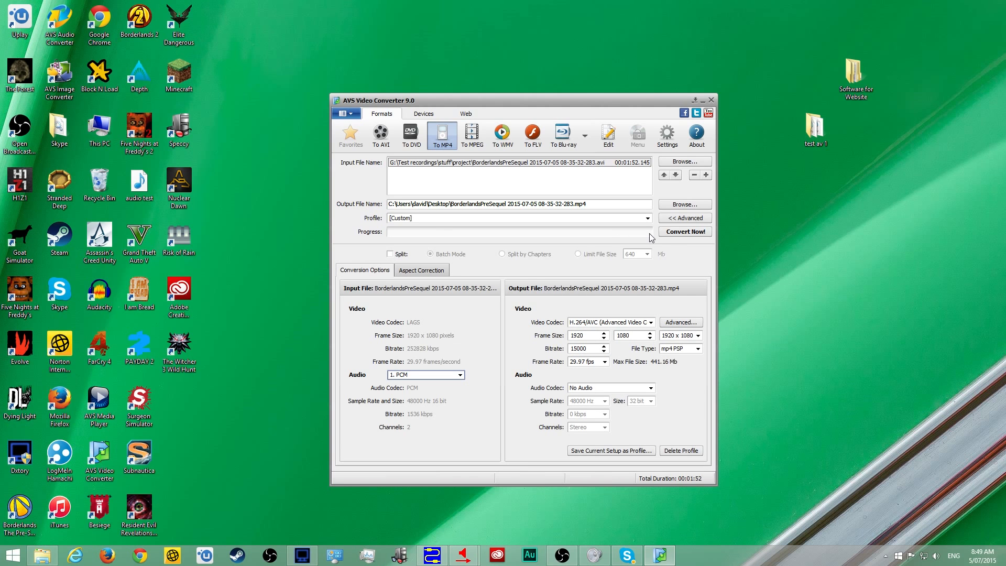
- Convert the recording to MP4, dismiss the completion notice, and close the converter
{"action": "left_click", "coordinate": [682, 233]}
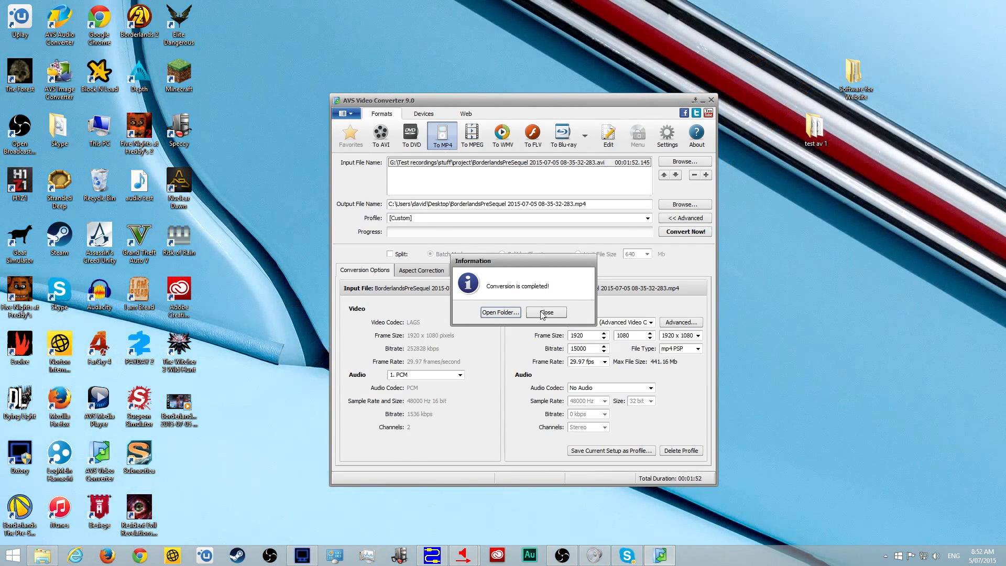
{"action": "left_click", "coordinate": [543, 313]}
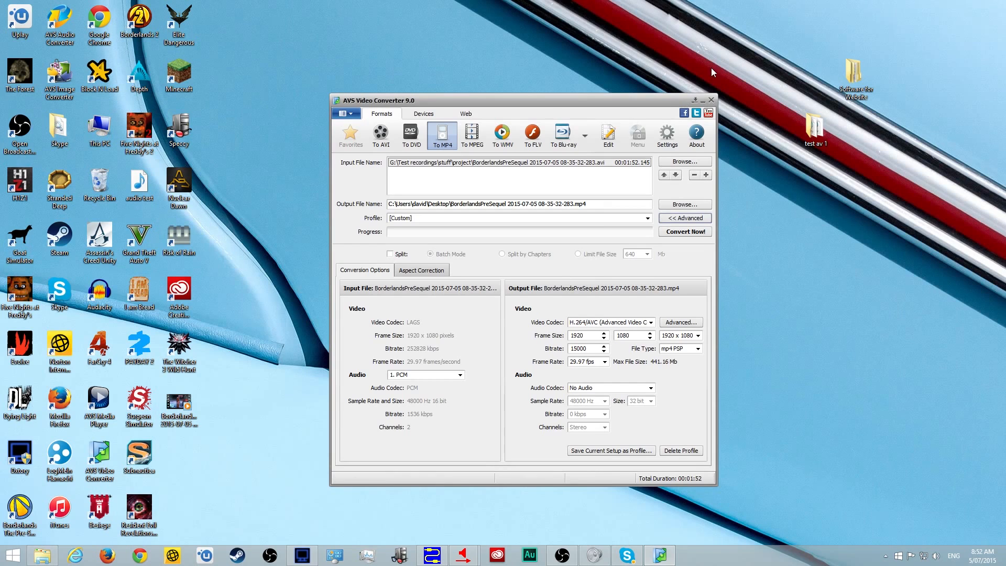
{"action": "left_click", "coordinate": [711, 100]}
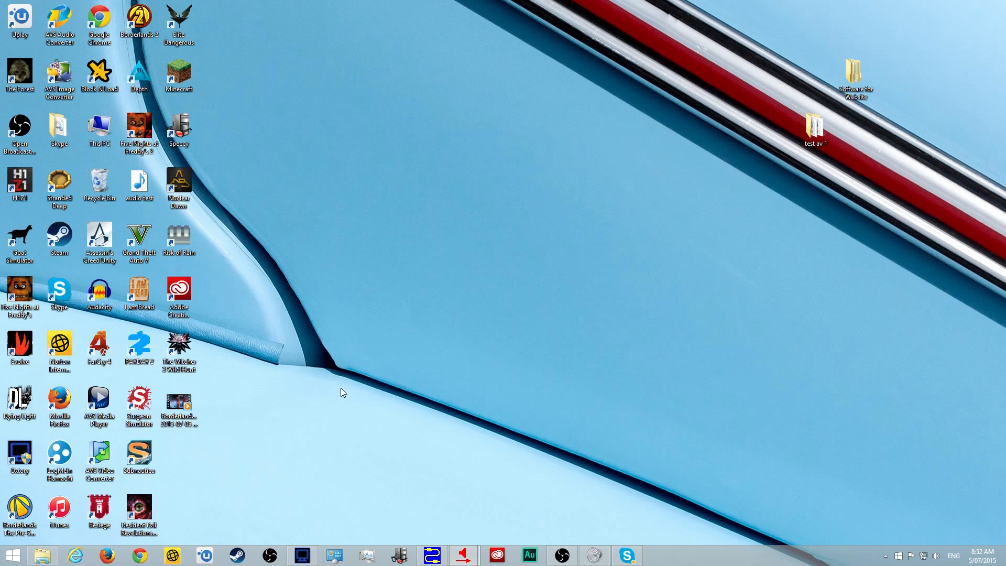
- Move the converted MP4 to an empty area of the desktop and play it to check the video
{"action": "left_click_drag", "start_coordinate": [190, 408], "coordinate": [476, 119]}
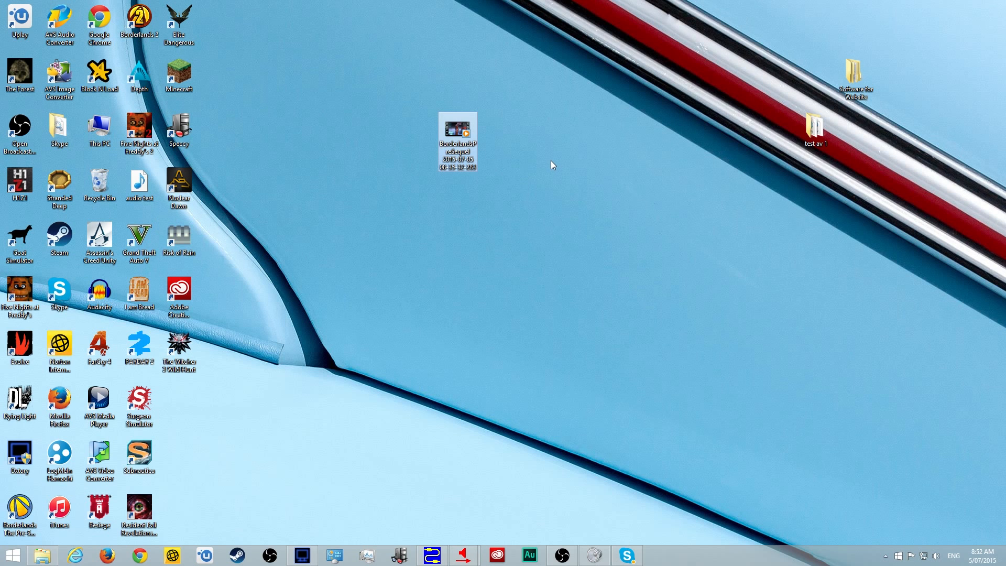
{"action": "double_click", "coordinate": [459, 138]}
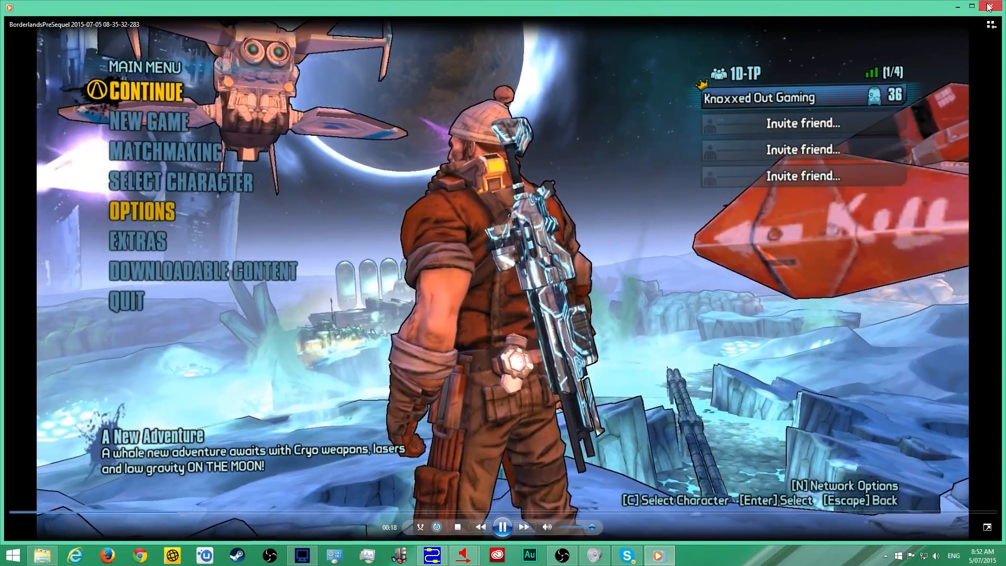
{"action": "left_click", "coordinate": [990, 5]}
{"action": "right_click", "coordinate": [456, 131]}
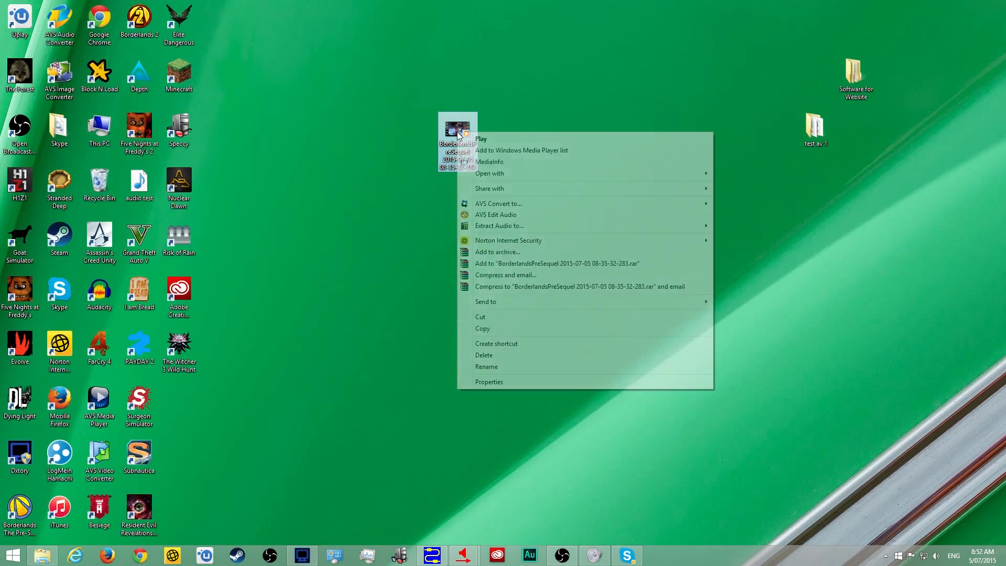
{"action": "left_click", "coordinate": [476, 109]}
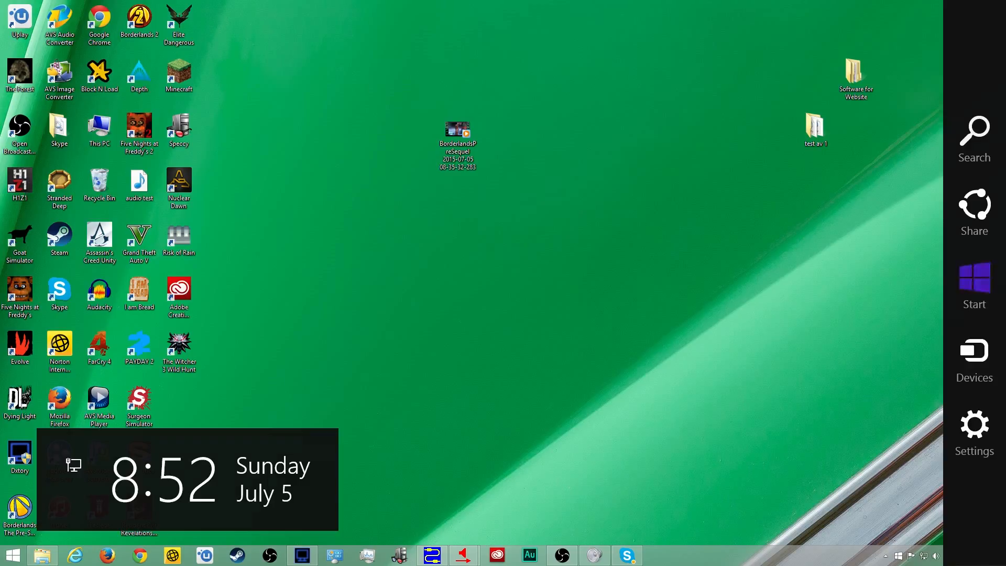
- Bring up the project folder window beside the desktop file and copy the converted MP4 into the folder
{"action": "left_click", "coordinate": [42, 555]}
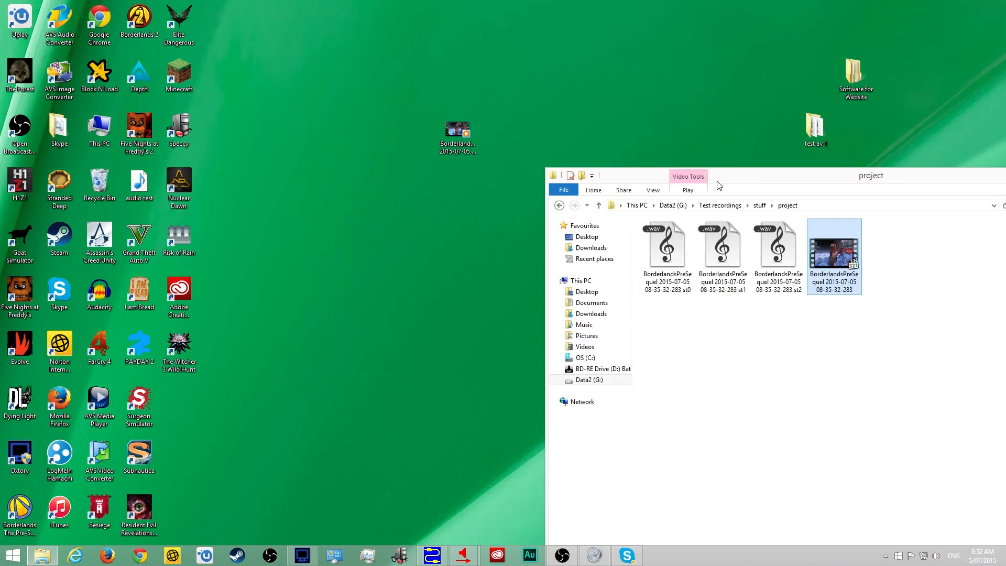
{"action": "left_click_drag", "start_coordinate": [719, 186], "coordinate": [689, 65]}
{"action": "left_click_drag", "start_coordinate": [444, 129], "coordinate": [425, 123]}
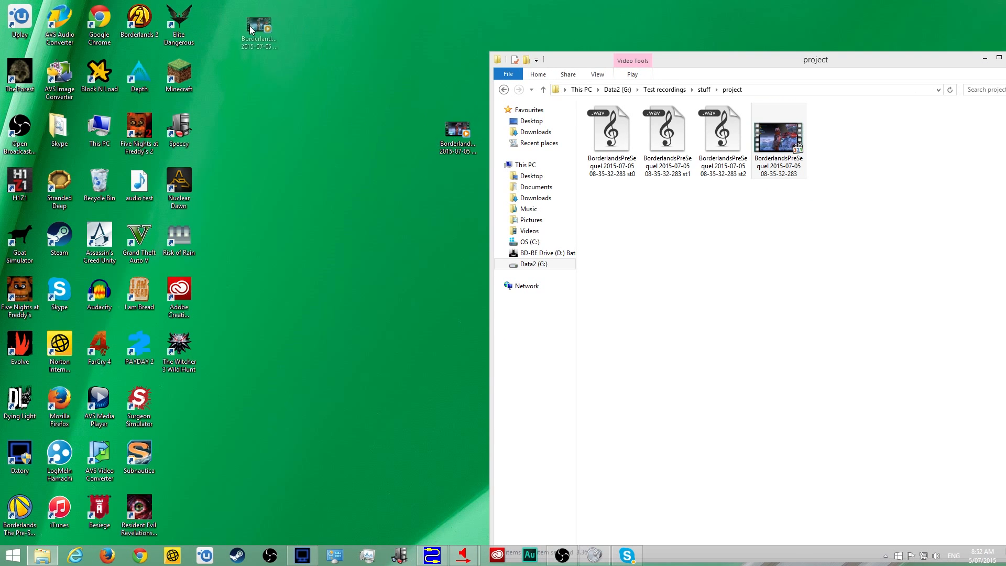
{"action": "left_click_drag", "start_coordinate": [249, 27], "coordinate": [250, 27]}
{"action": "left_click_drag", "start_coordinate": [667, 62], "coordinate": [569, 26]}
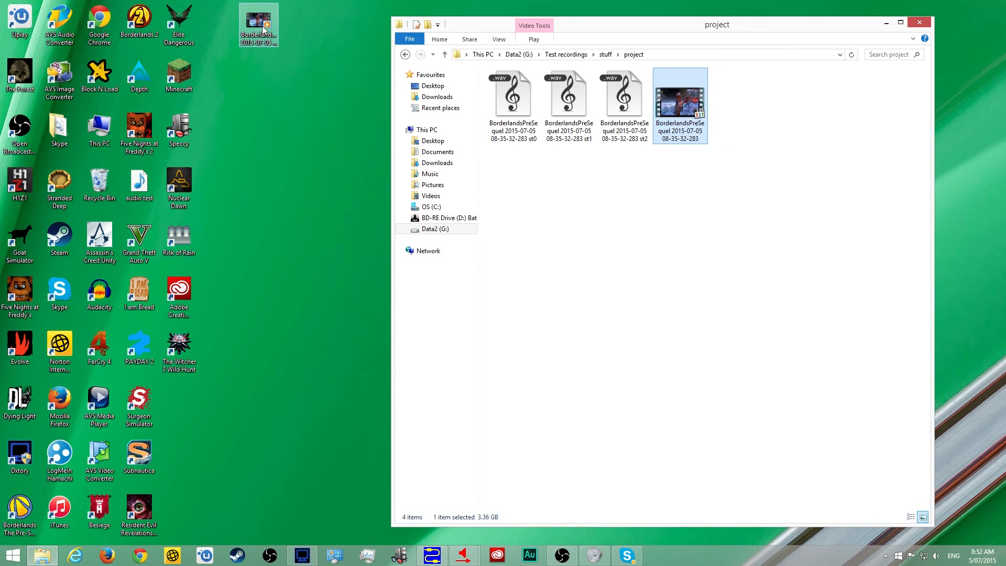
{"action": "left_click_drag", "start_coordinate": [264, 30], "coordinate": [786, 139]}
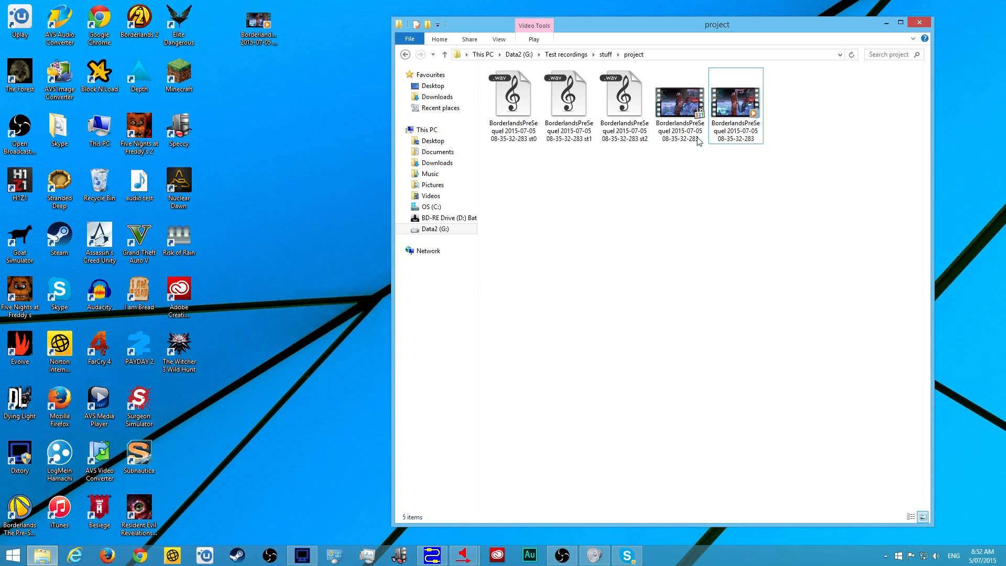
- Open the file properties of the original AVI and of the converted MP4 in the project folder
{"action": "right_click", "coordinate": [676, 116]}
{"action": "left_click", "coordinate": [746, 369]}
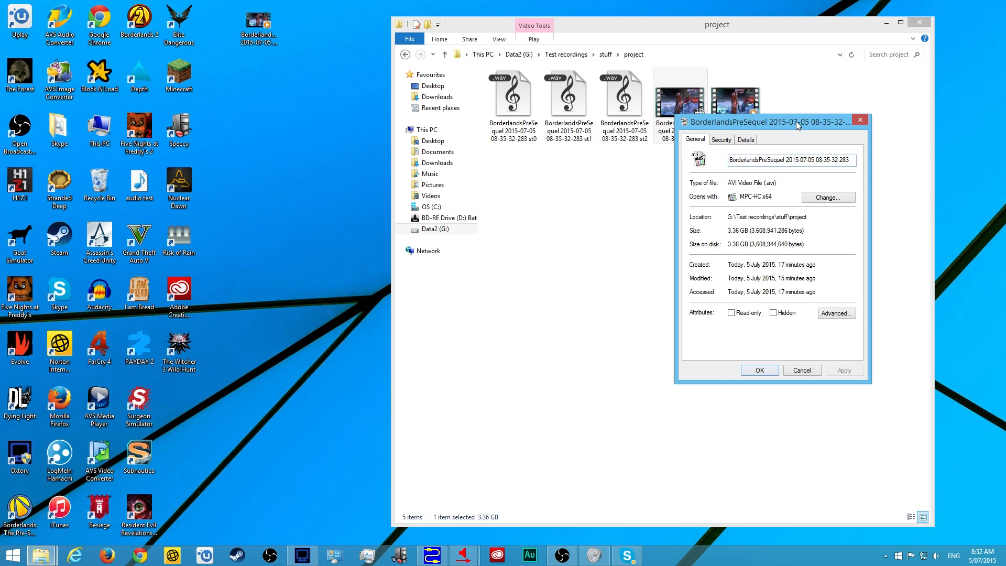
{"action": "left_click_drag", "start_coordinate": [796, 121], "coordinate": [540, 104]}
{"action": "right_click", "coordinate": [749, 107]}
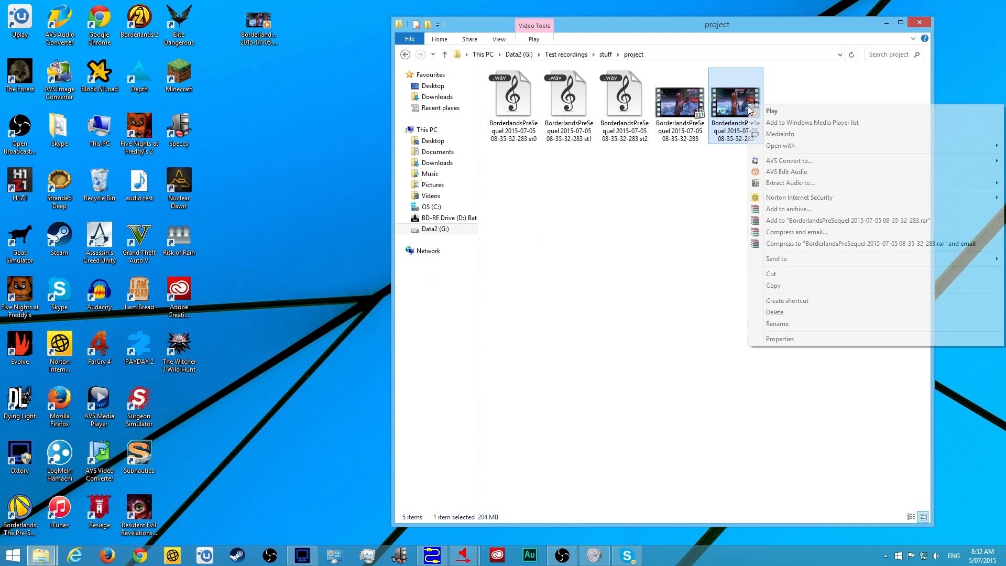
{"action": "left_click", "coordinate": [813, 341]}
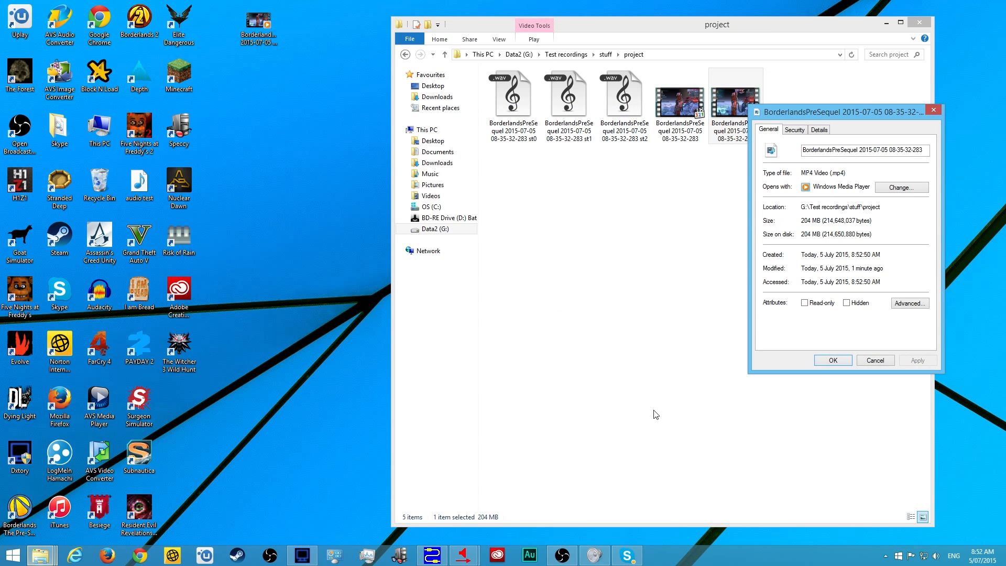
- Place both properties windows side by side, compare the AVI and MP4 file sizes, and show the AVI's details
{"action": "left_click", "coordinate": [41, 556]}
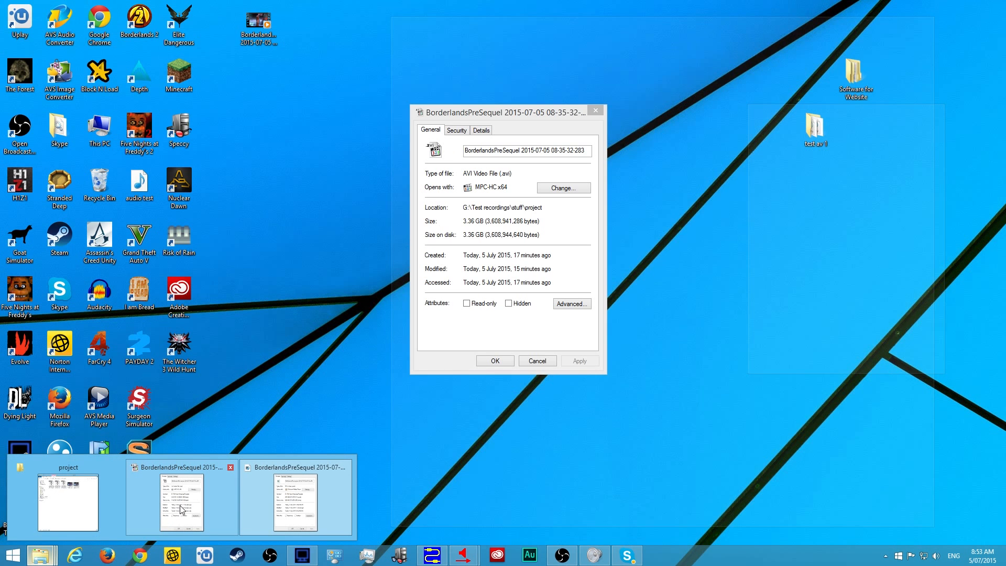
{"action": "left_click", "coordinate": [180, 505]}
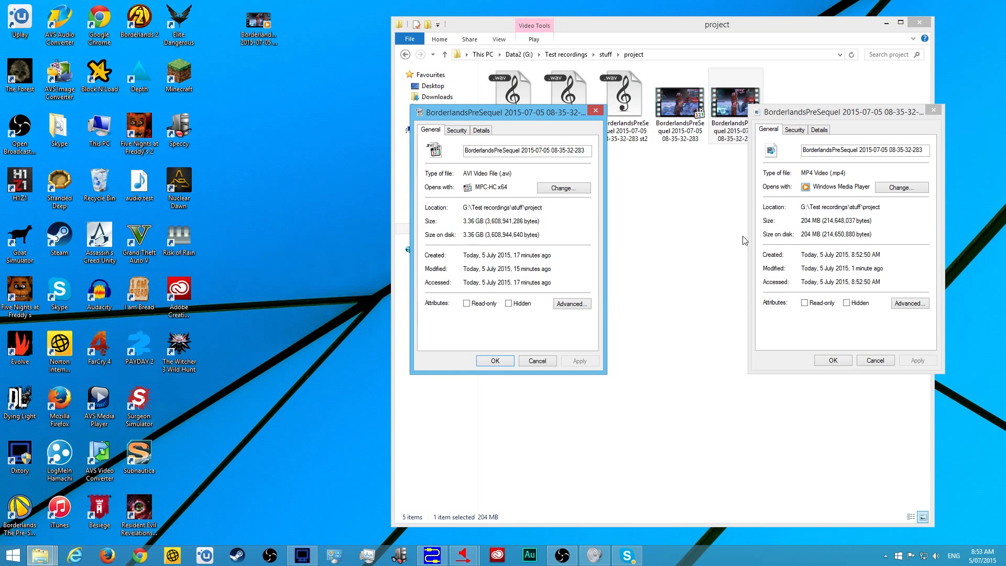
{"action": "left_click_drag", "start_coordinate": [826, 115], "coordinate": [708, 120]}
{"action": "left_click", "coordinate": [563, 120]}
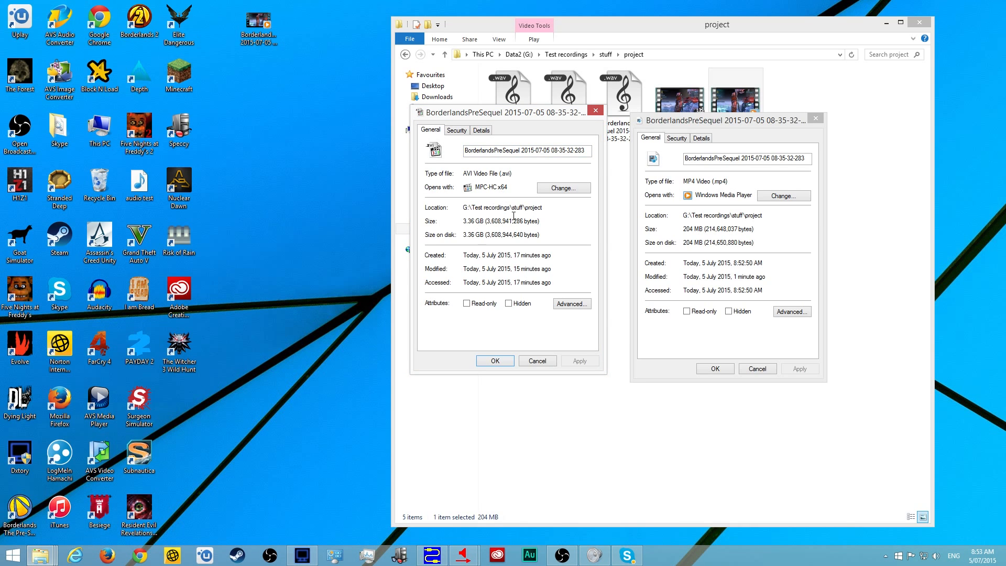
{"action": "left_click", "coordinate": [486, 130]}
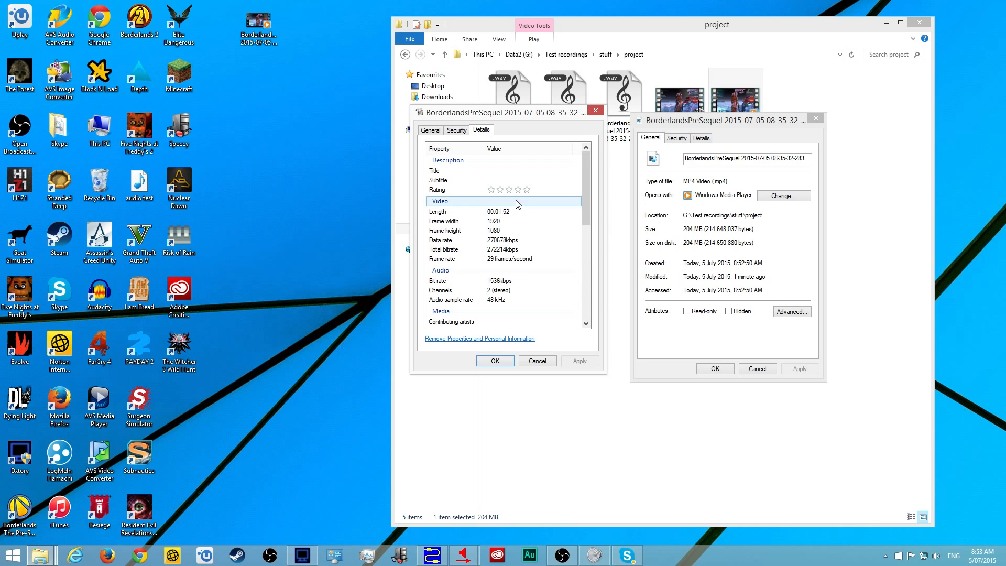
- Compare the general information and the details of the AVI and the MP4, including length, resolution and bitrate, and close both properties windows
{"action": "left_click", "coordinate": [440, 135]}
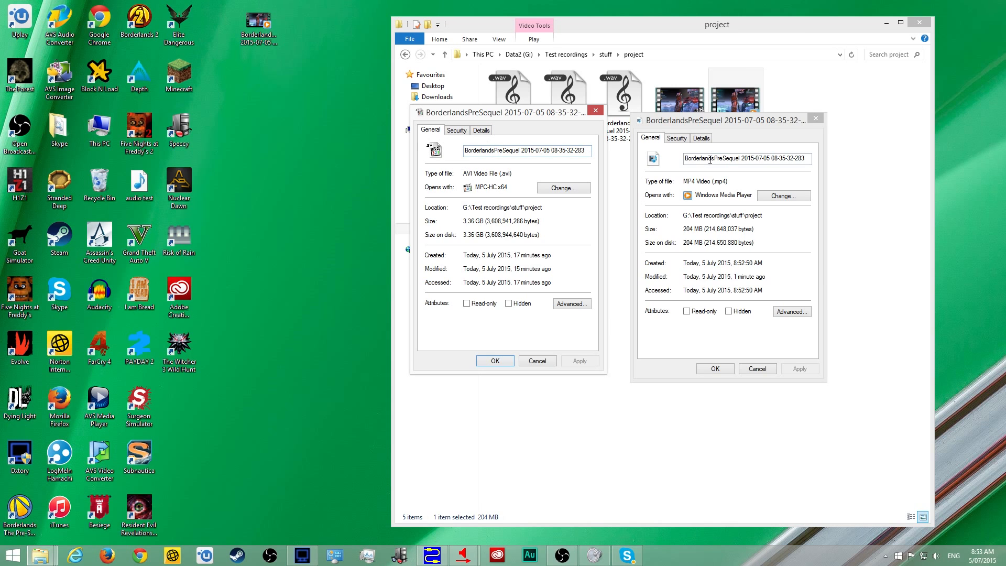
{"action": "left_click", "coordinate": [653, 159]}
{"action": "left_click", "coordinate": [480, 132]}
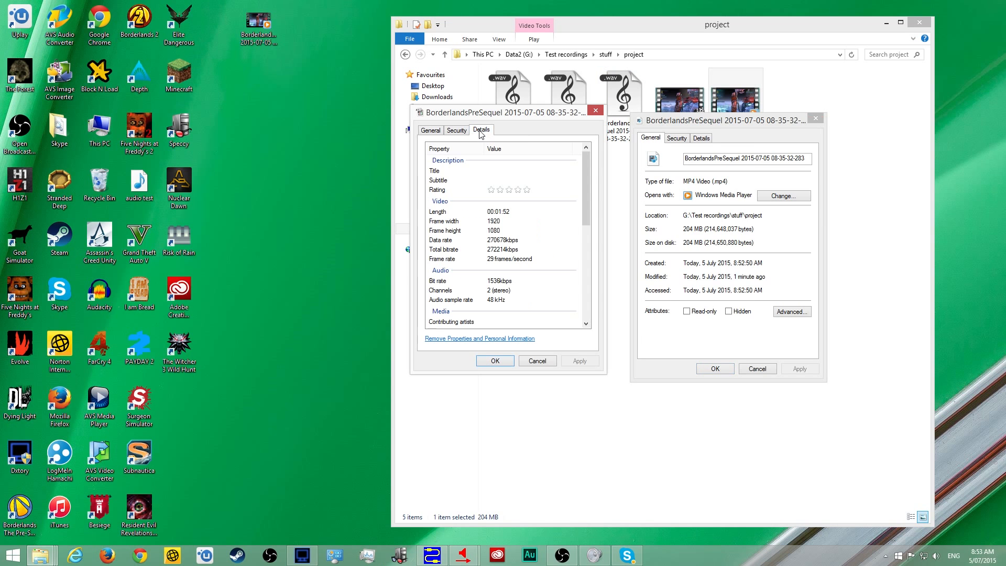
{"action": "left_click", "coordinate": [701, 139]}
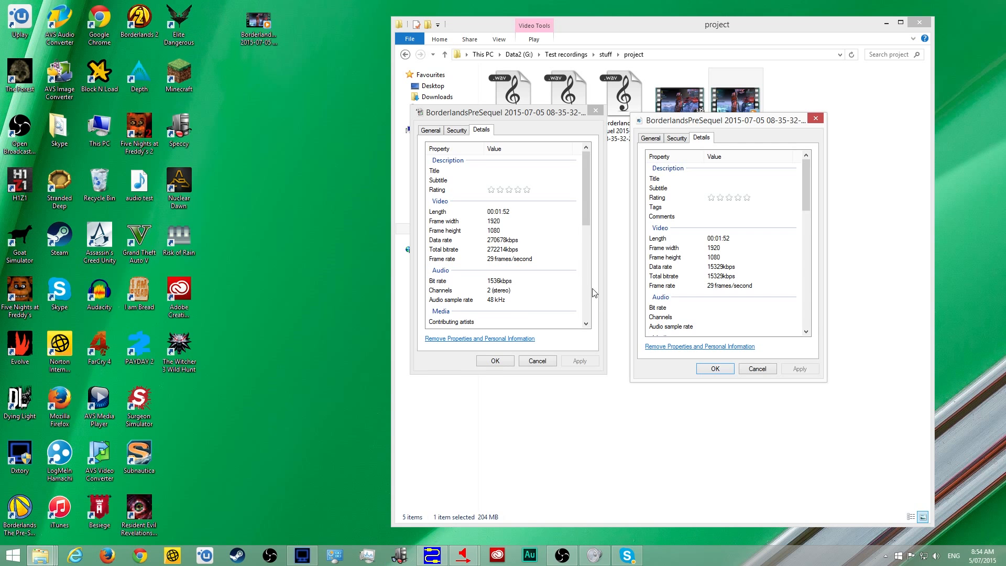
{"action": "left_click", "coordinate": [584, 237]}
{"action": "scroll", "coordinate": [583, 235], "scroll_direction": "down", "scroll_amount": 1}
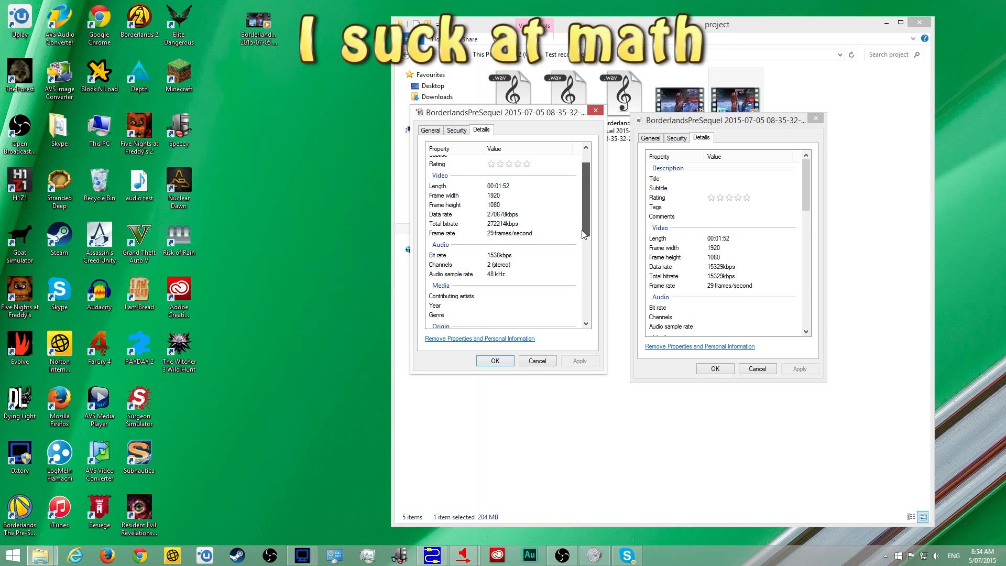
{"action": "scroll", "coordinate": [744, 265], "scroll_direction": "down", "scroll_amount": 3}
{"action": "scroll", "coordinate": [745, 267], "scroll_direction": "up", "scroll_amount": 6}
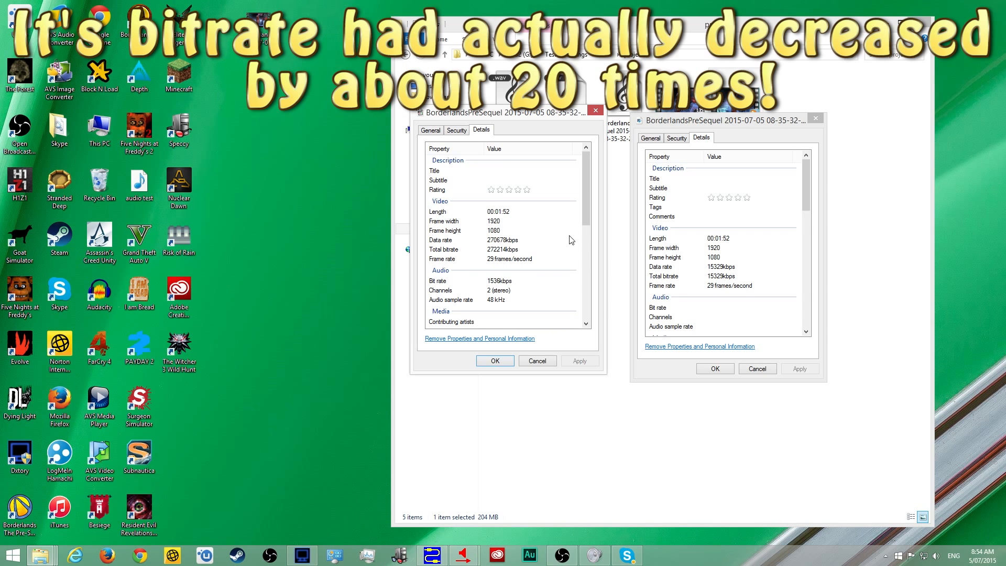
{"action": "left_click", "coordinate": [600, 112]}
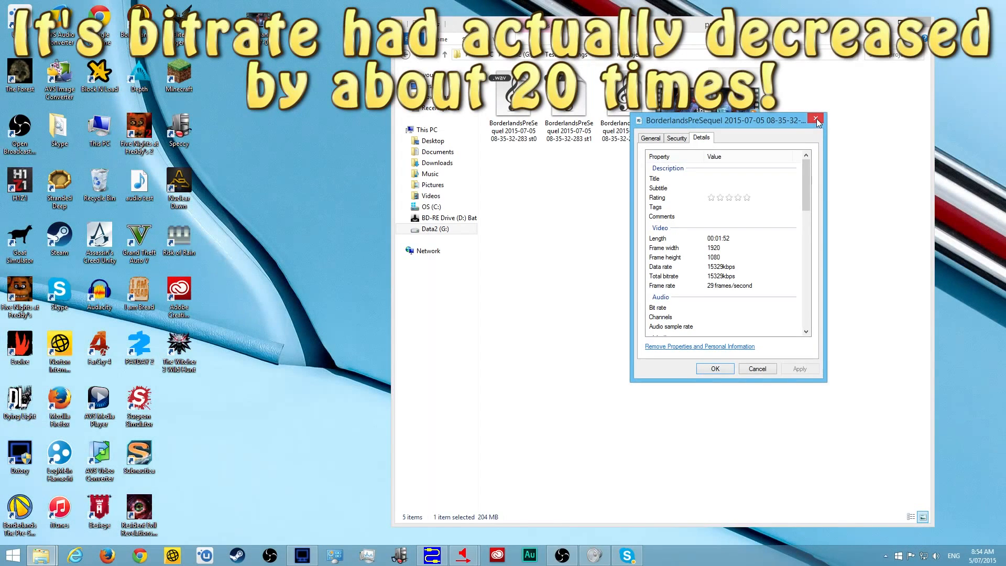
{"action": "left_click", "coordinate": [816, 119]}
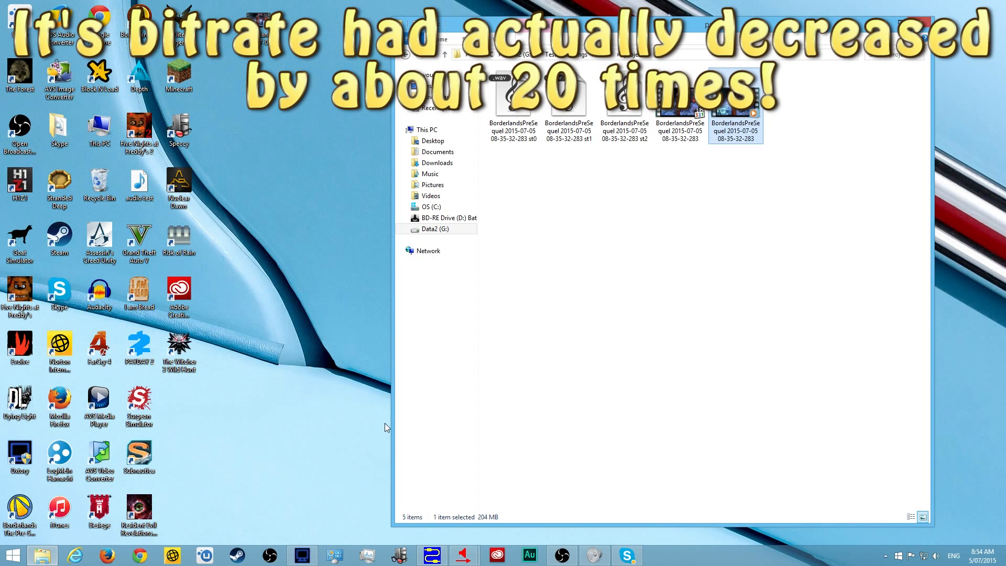
- Switch to AVS Audio Converter, close the duplicate window, and shift the remaining one clear of the files in the project folder
{"action": "left_click", "coordinate": [99, 471]}
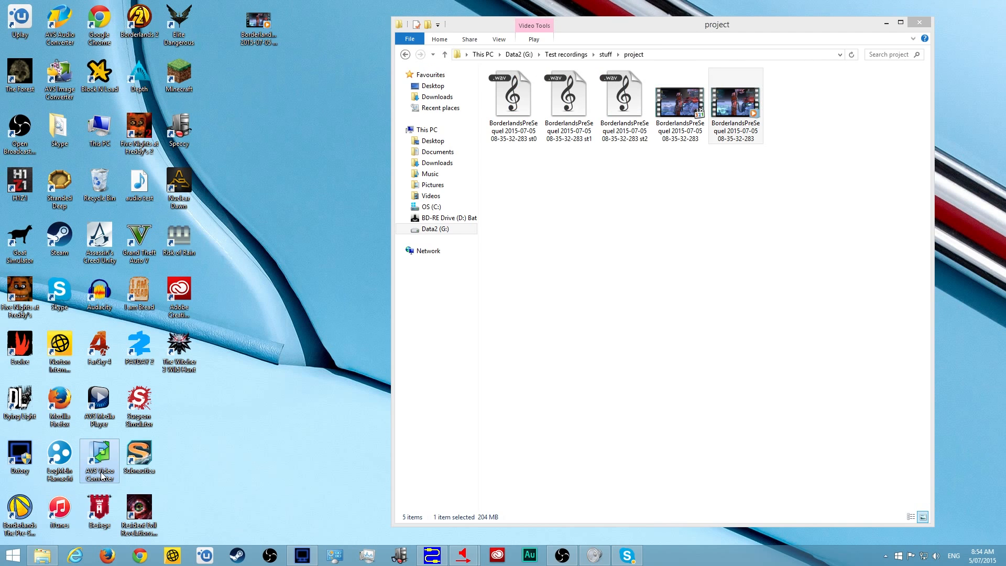
{"action": "double_click", "coordinate": [66, 39]}
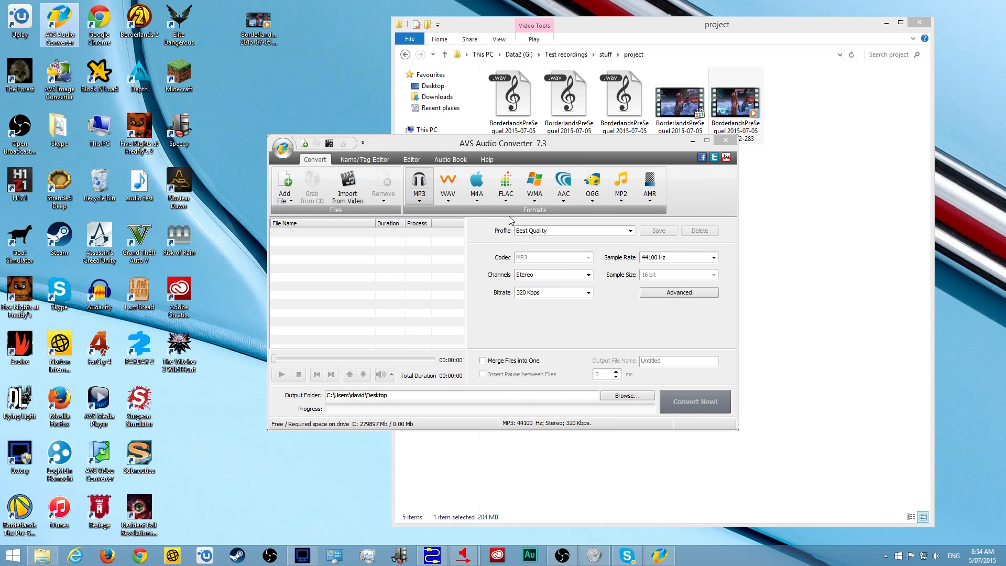
{"action": "left_click", "coordinate": [581, 144]}
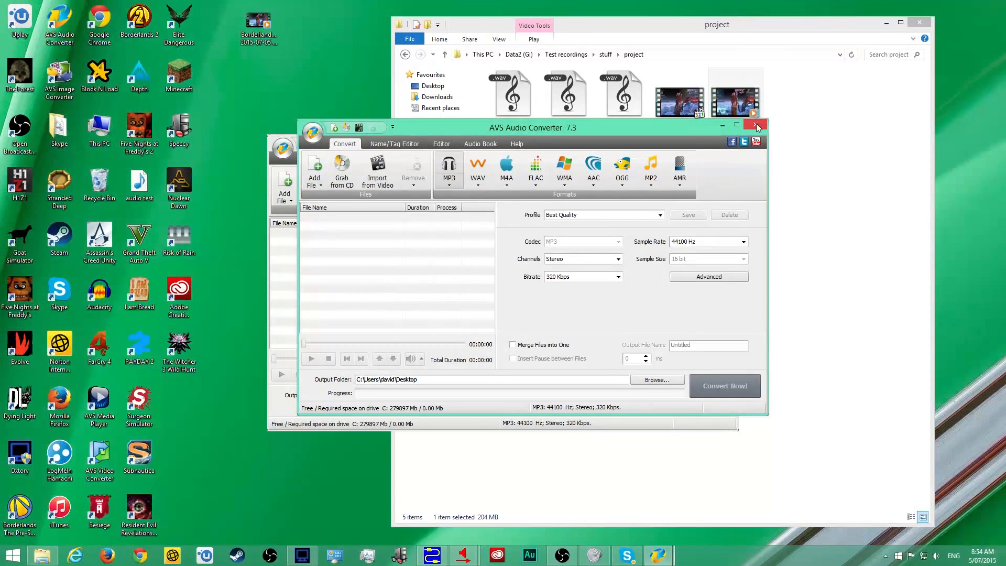
{"action": "left_click", "coordinate": [757, 128]}
{"action": "left_click_drag", "start_coordinate": [620, 142], "coordinate": [607, 172]}
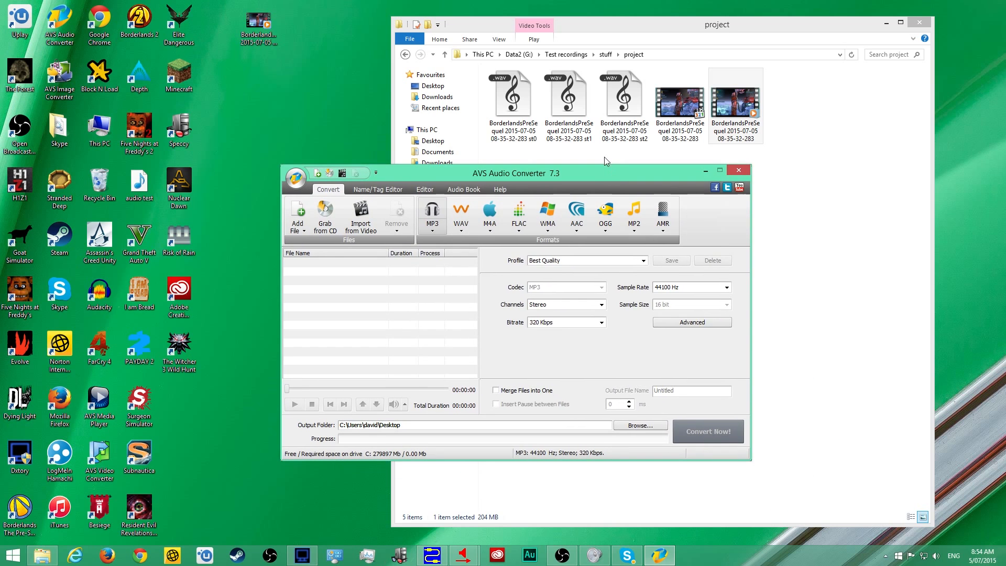
- Move the project folder window aside and add the st0 WAV track to the audio conversion list
{"action": "left_click", "coordinate": [500, 101]}
{"action": "left_click_drag", "start_coordinate": [725, 27], "coordinate": [966, 97]}
{"action": "left_click_drag", "start_coordinate": [740, 178], "coordinate": [370, 285]}
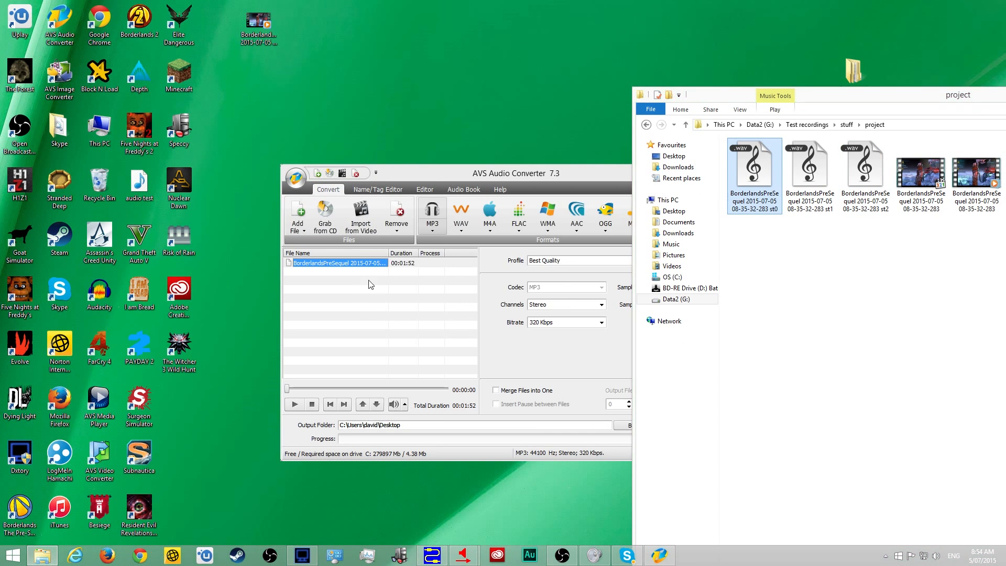
{"action": "left_click_drag", "start_coordinate": [554, 174], "coordinate": [499, 99]}
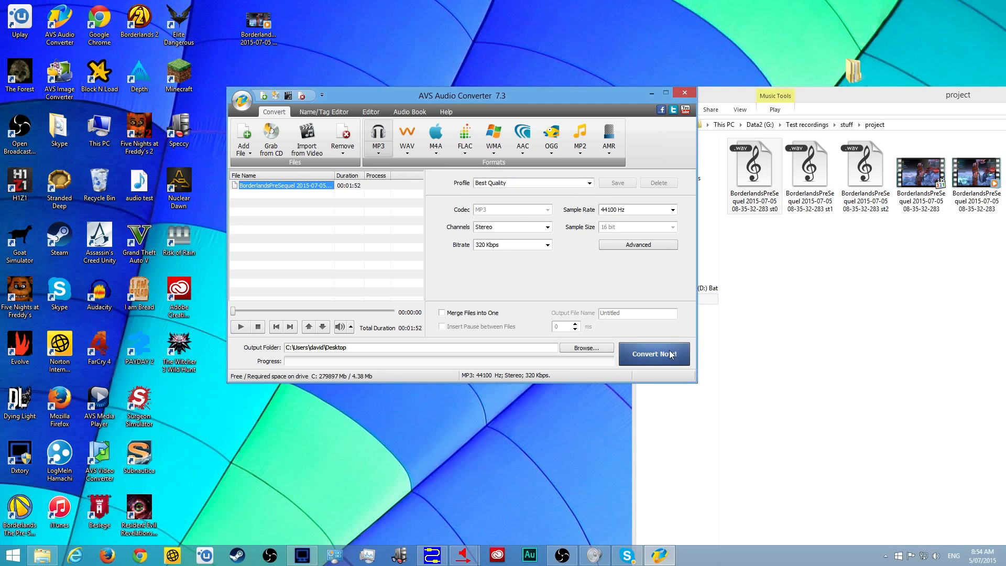
- Set the MP3 output's sample rate to 48000 Hz and its bitrate to 192 Kbps
{"action": "left_click", "coordinate": [666, 212]}
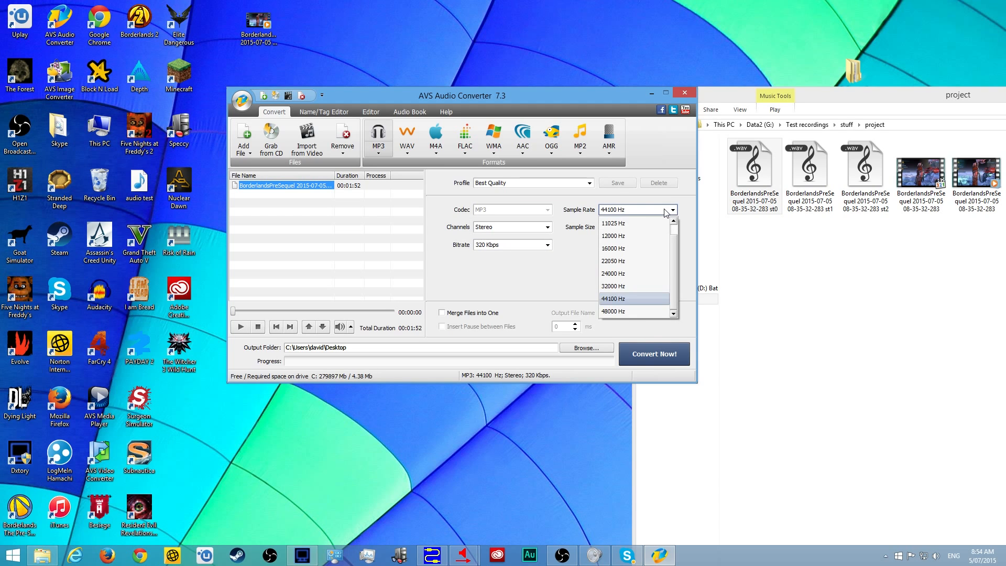
{"action": "left_click", "coordinate": [628, 310]}
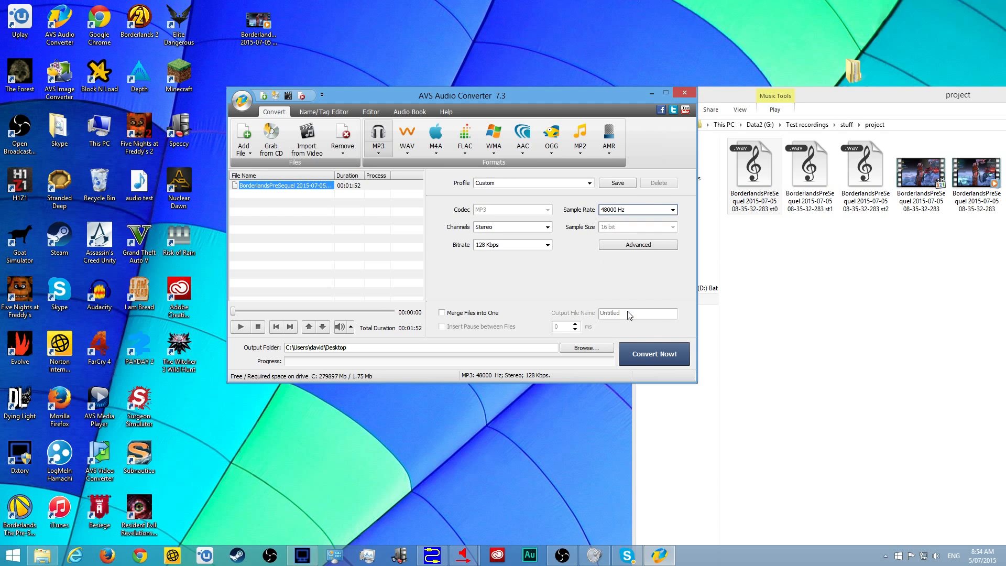
{"action": "left_click", "coordinate": [629, 211]}
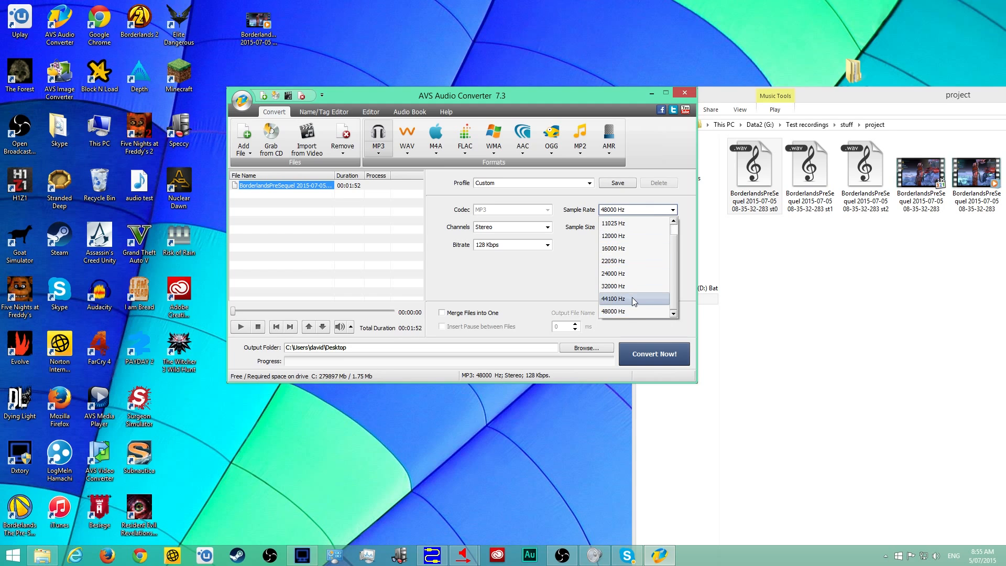
{"action": "left_click", "coordinate": [681, 144]}
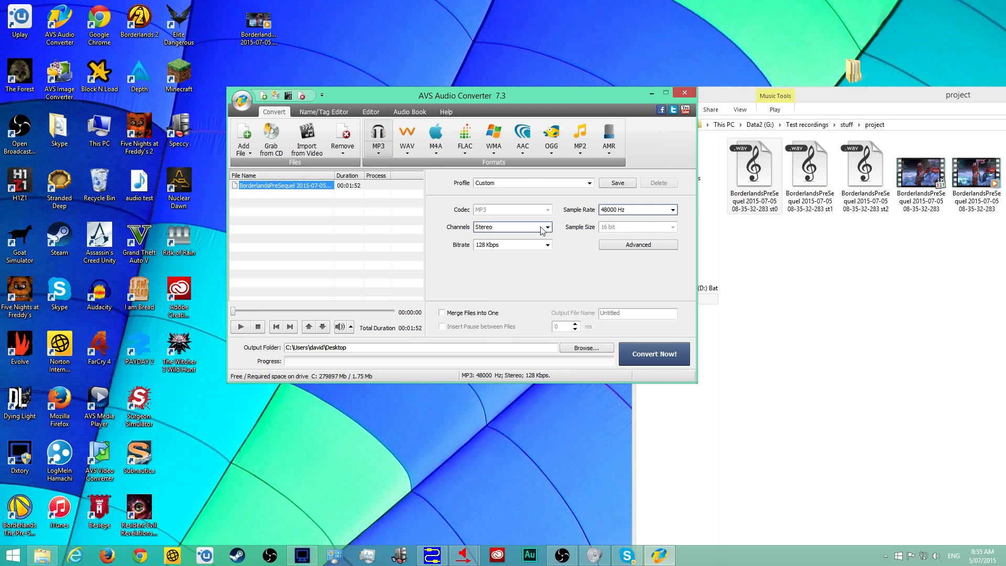
{"action": "left_click", "coordinate": [539, 246]}
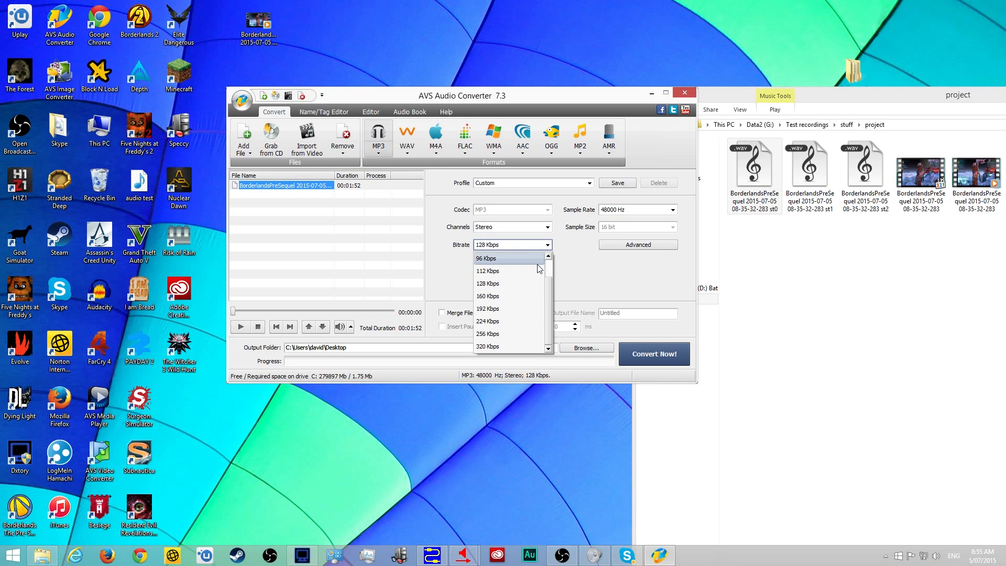
{"action": "left_click", "coordinate": [495, 309]}
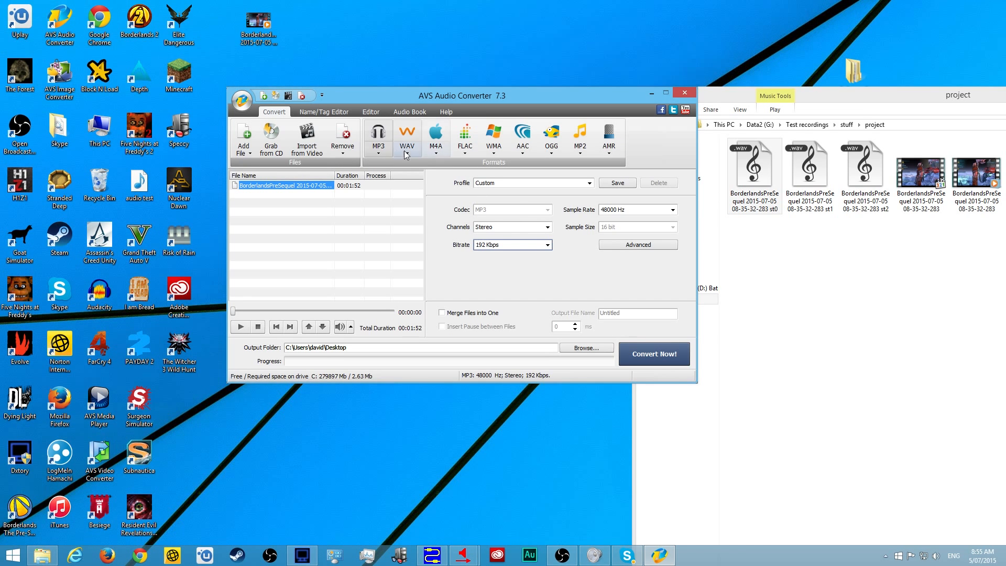
- Look over the MP3 quality presets and the AAC format's settings, and return to the MP3 format
{"action": "left_click", "coordinate": [377, 151]}
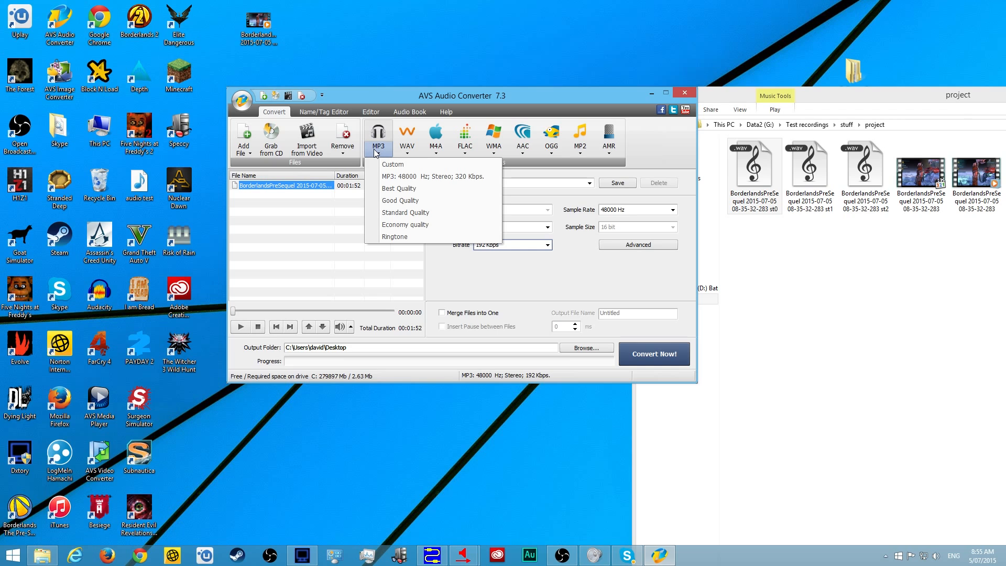
{"action": "left_click", "coordinate": [377, 153]}
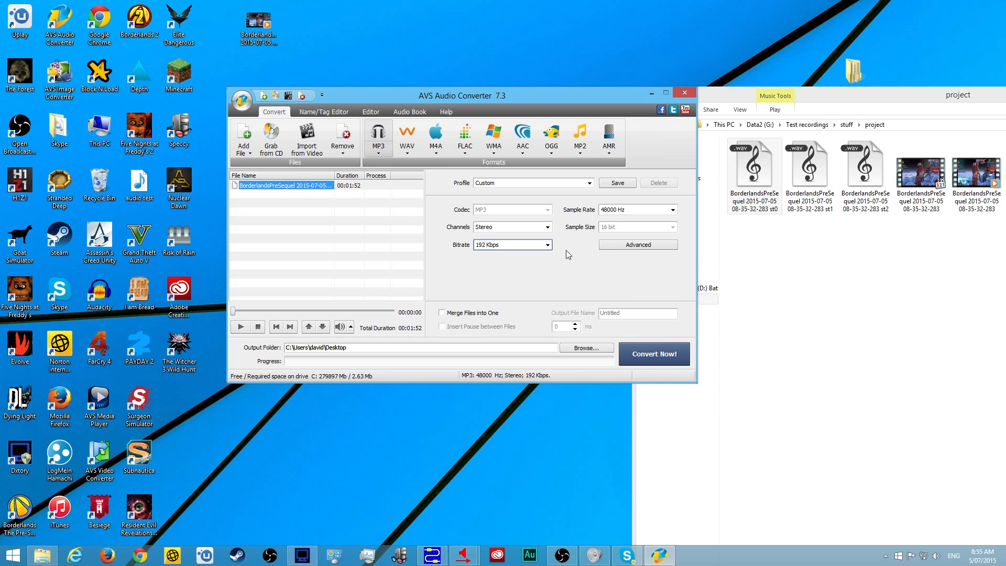
{"action": "left_click", "coordinate": [525, 147]}
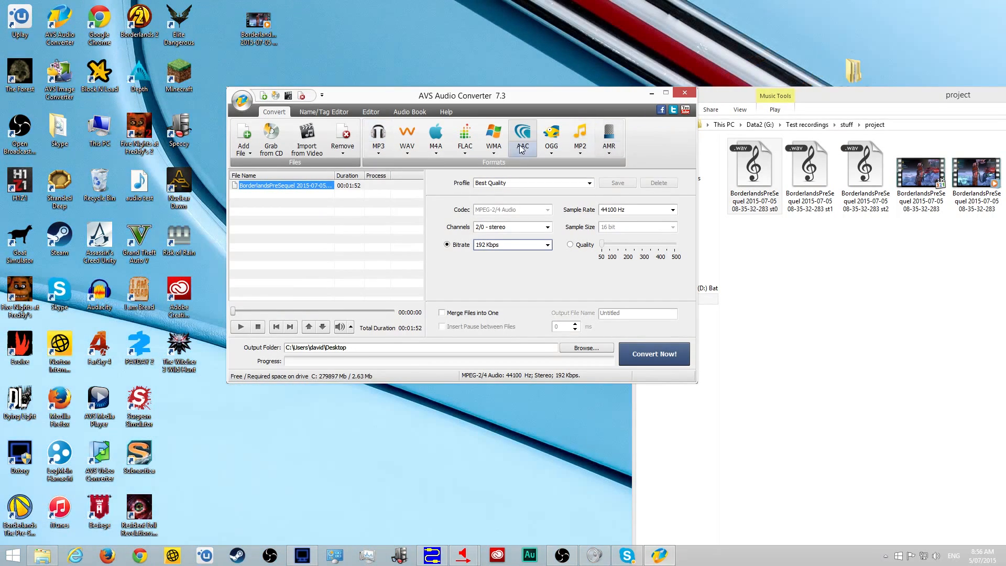
{"action": "left_click", "coordinate": [378, 135]}
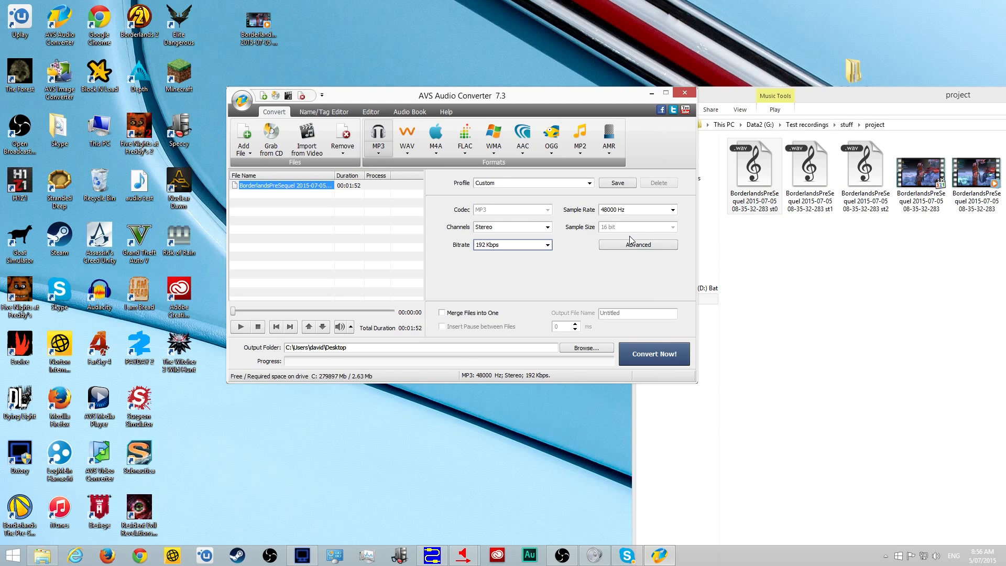
- Check the st0 WAV track's audio bitrate in its file properties, and set the MP3 output's bitrate to 320 Kbps
{"action": "right_click", "coordinate": [740, 160]}
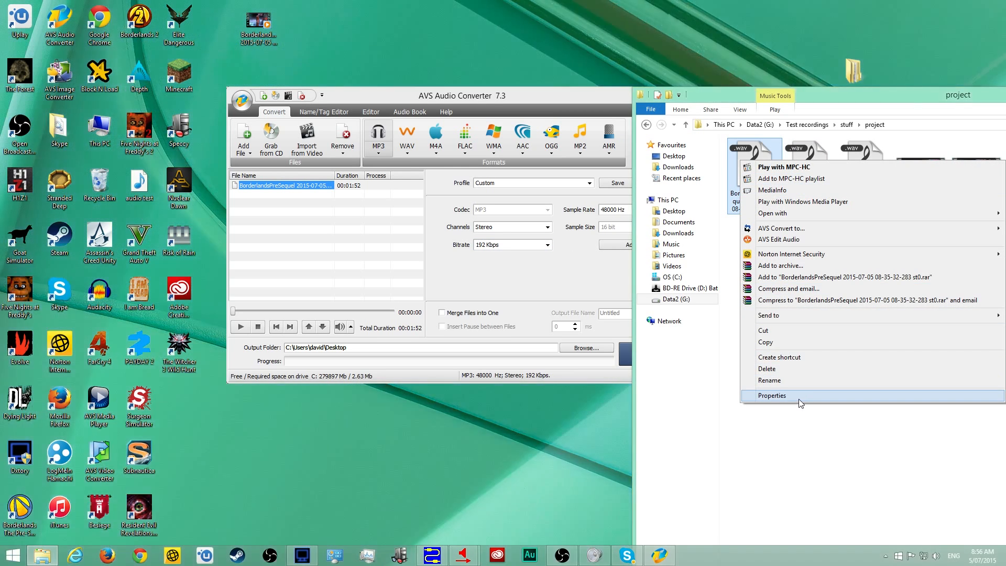
{"action": "left_click", "coordinate": [803, 394]}
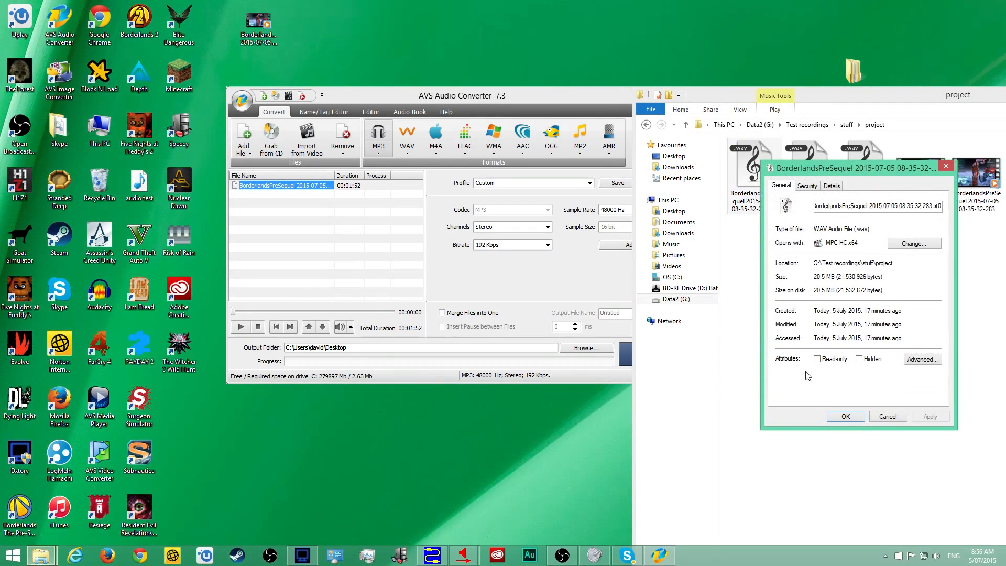
{"action": "left_click", "coordinate": [837, 190]}
{"action": "scroll", "coordinate": [880, 270], "scroll_direction": "down", "scroll_amount": 1}
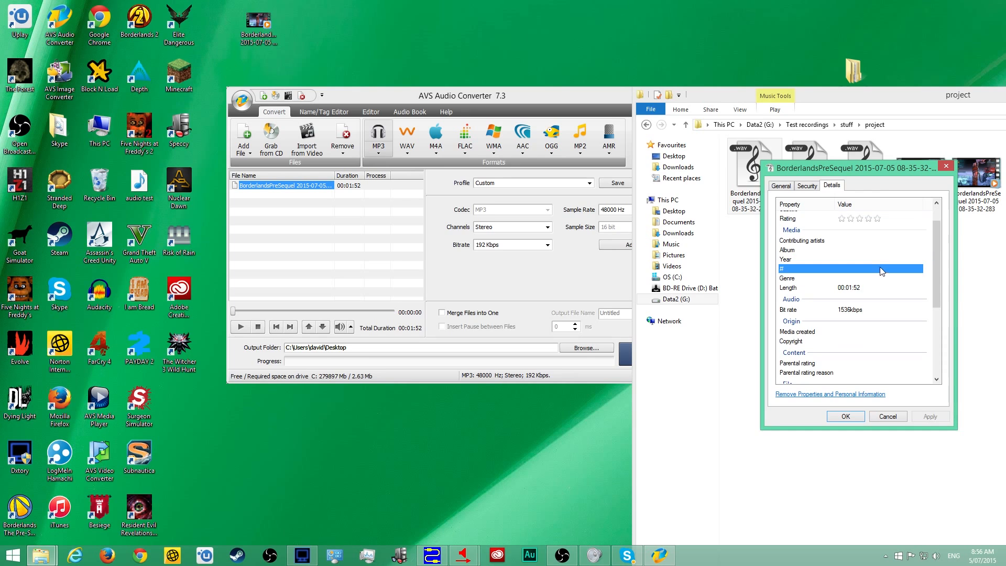
{"action": "left_click", "coordinate": [947, 167]}
{"action": "left_click", "coordinate": [545, 245]}
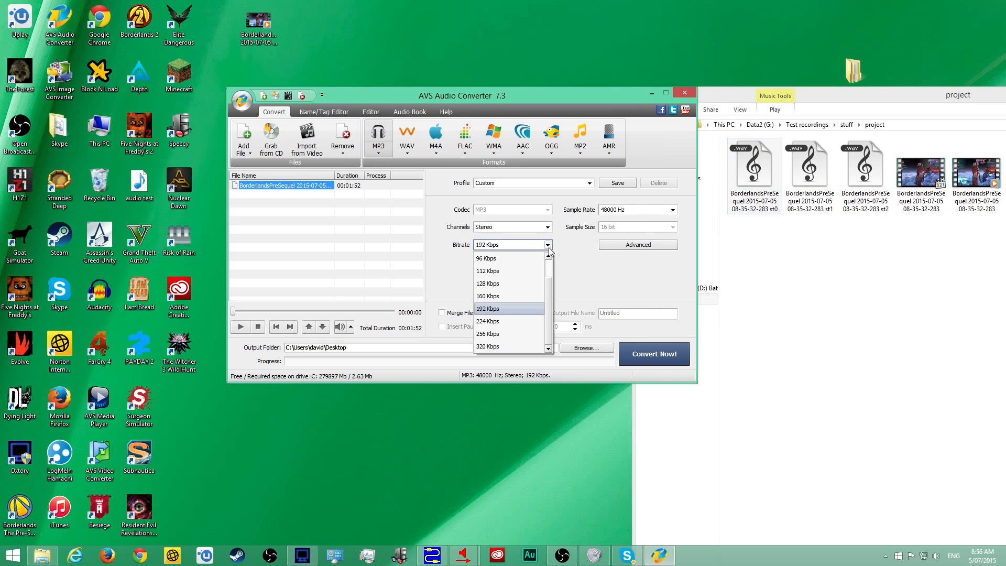
{"action": "left_click", "coordinate": [527, 350]}
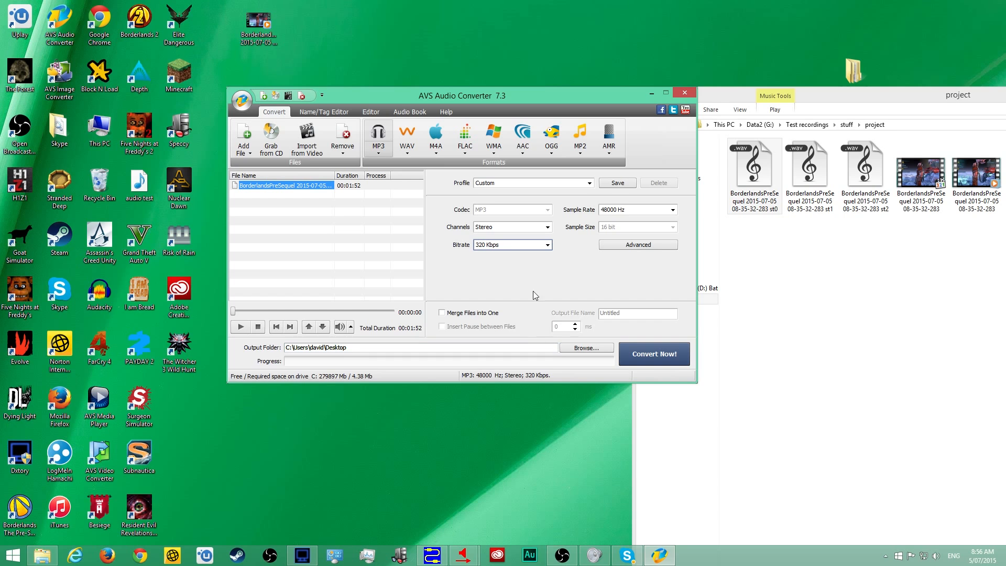
- Review the advanced MP3 general, filtering, VBR and expert options, accept them as they are, and convert the WAV track to MP3
{"action": "left_click", "coordinate": [655, 247]}
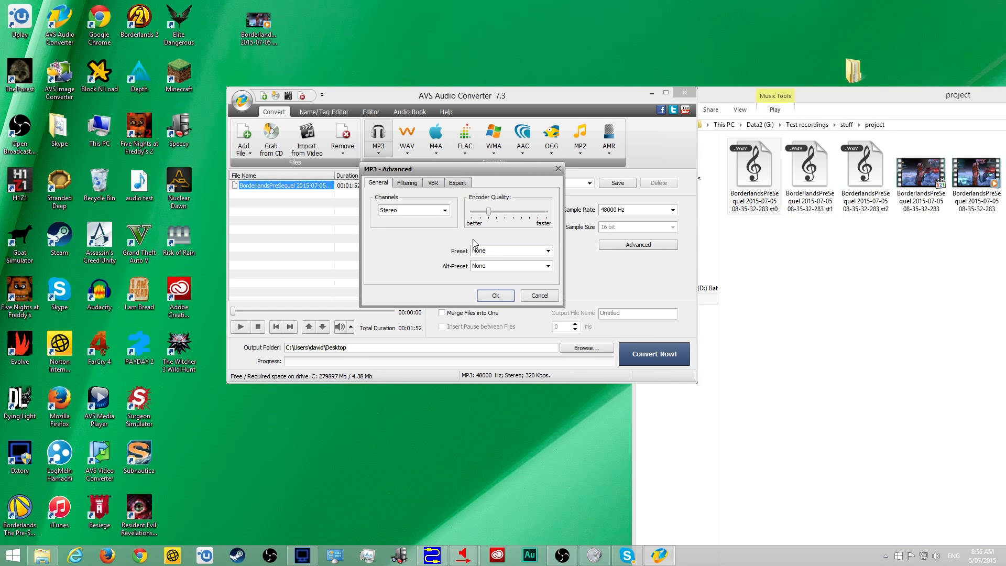
{"action": "left_click", "coordinate": [457, 184]}
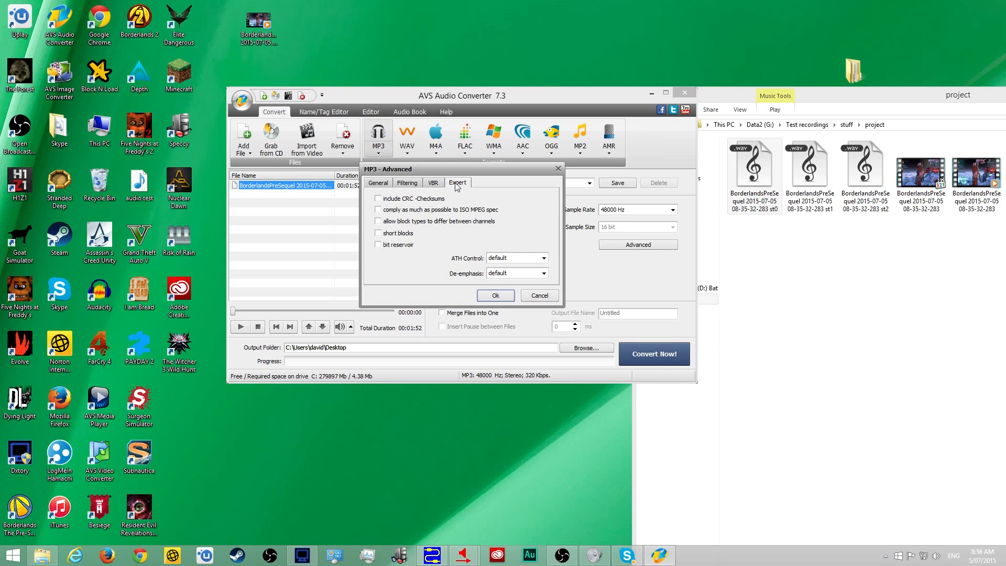
{"action": "left_click", "coordinate": [433, 184]}
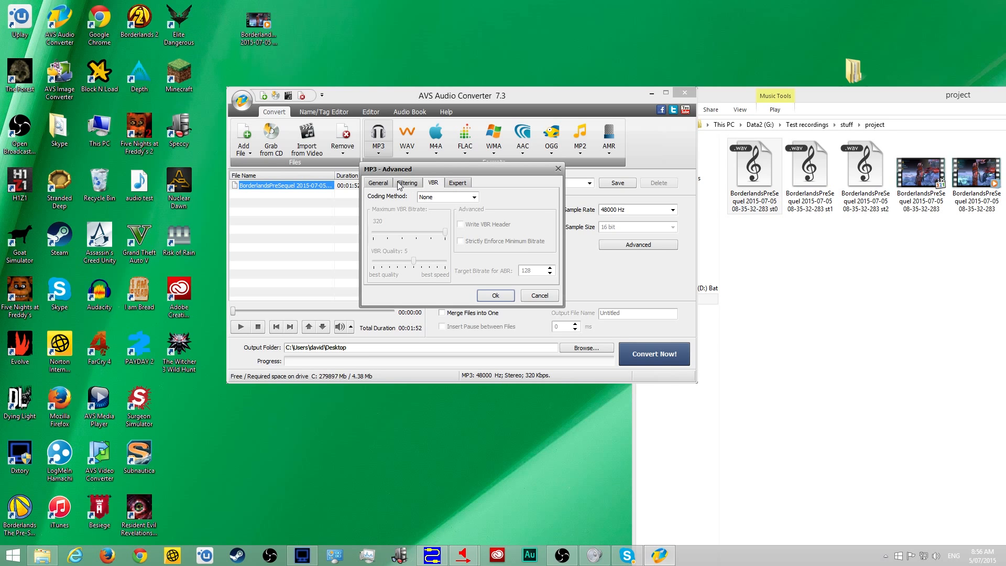
{"action": "left_click", "coordinate": [408, 184]}
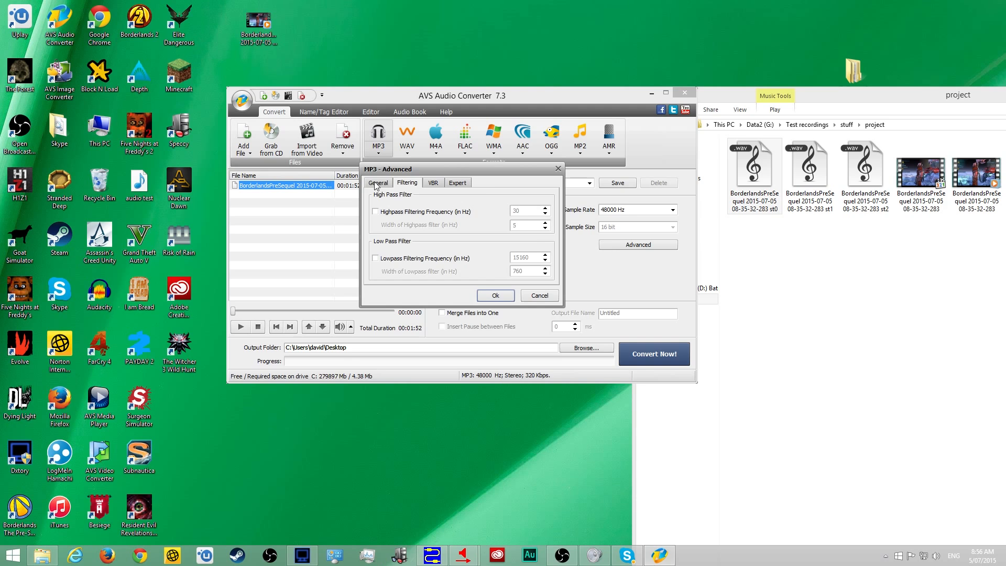
{"action": "left_click", "coordinate": [376, 184]}
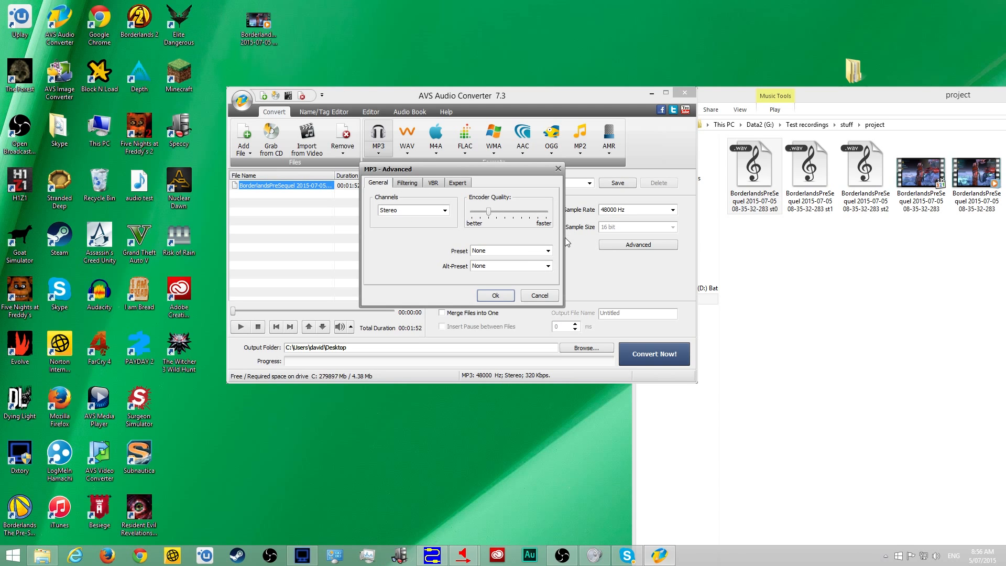
{"action": "left_click", "coordinate": [495, 296]}
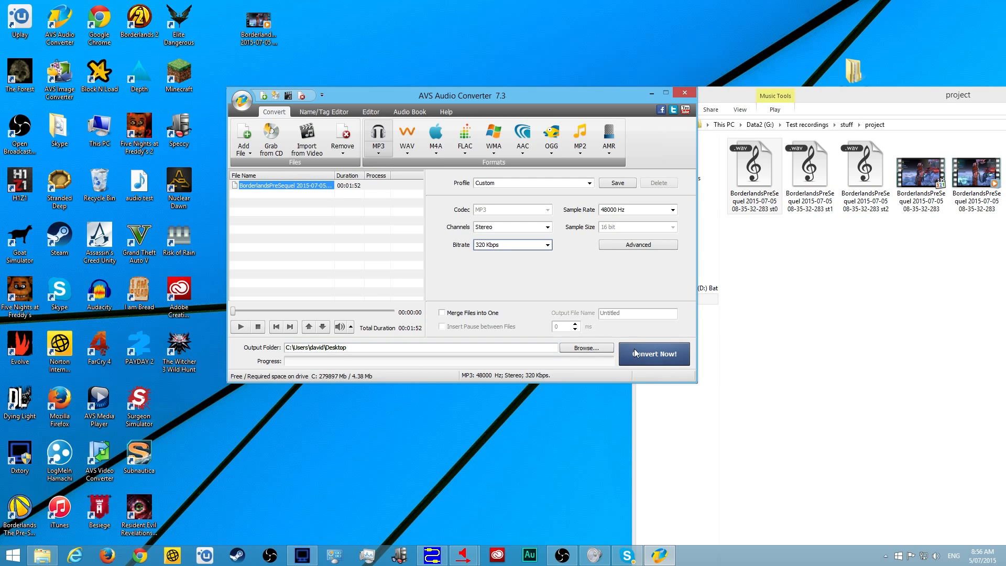
{"action": "left_click", "coordinate": [665, 354]}
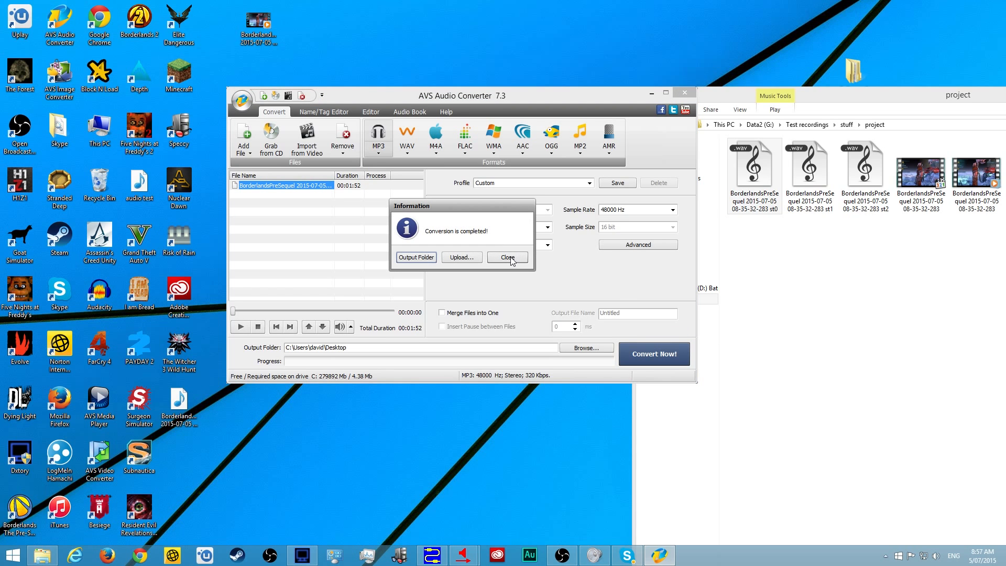
- Close the finished audio conversion and its converter, and copy the st0 MP3 from the desktop into the project folder
{"action": "left_click", "coordinate": [507, 257]}
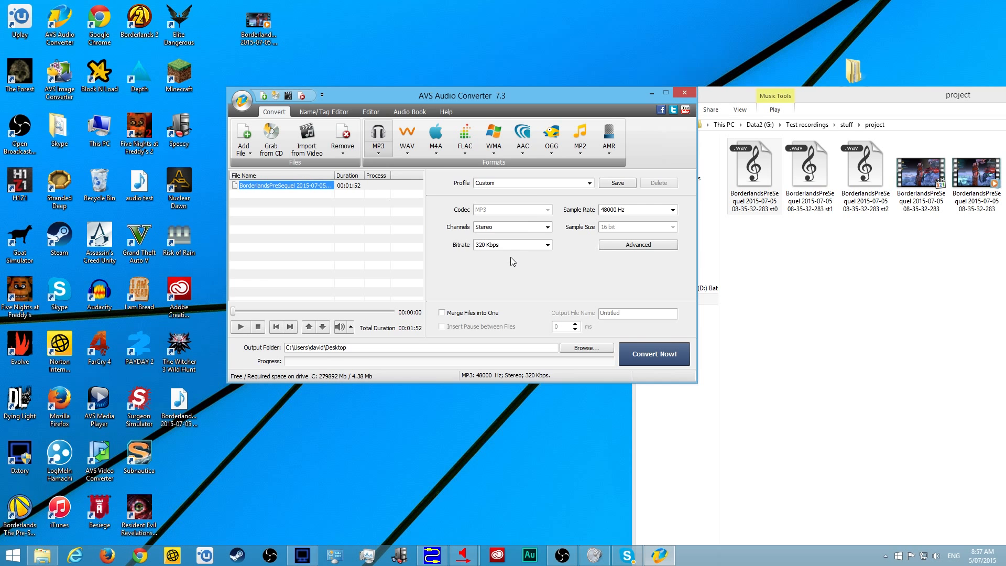
{"action": "left_click", "coordinate": [686, 92]}
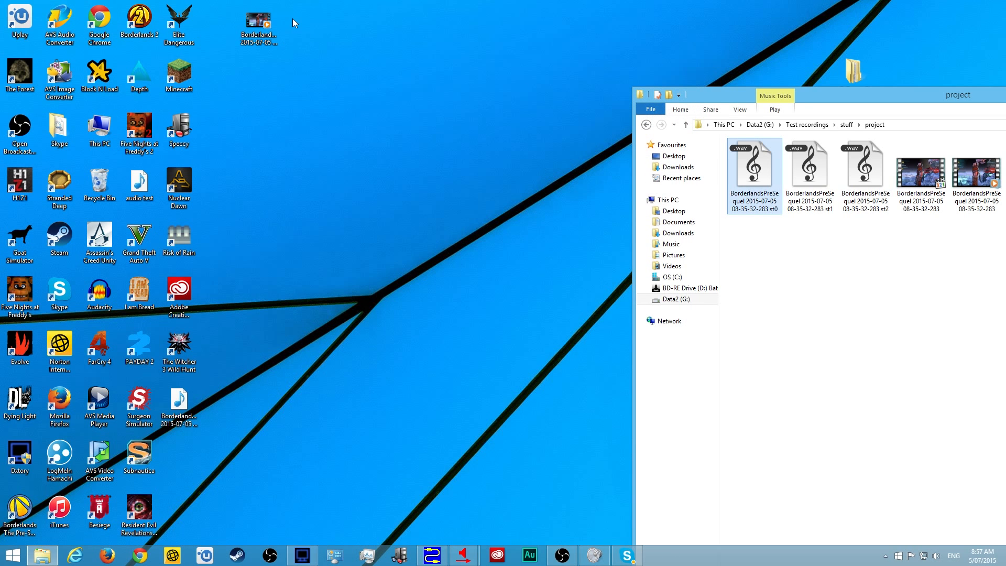
{"action": "left_click_drag", "start_coordinate": [825, 95], "coordinate": [438, 102]}
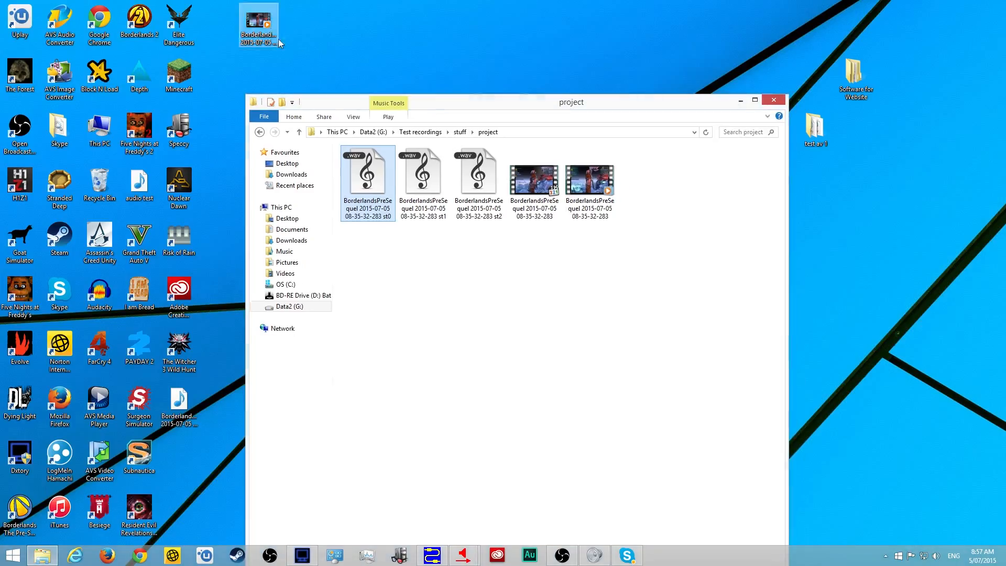
{"action": "left_click_drag", "start_coordinate": [178, 401], "coordinate": [679, 204]}
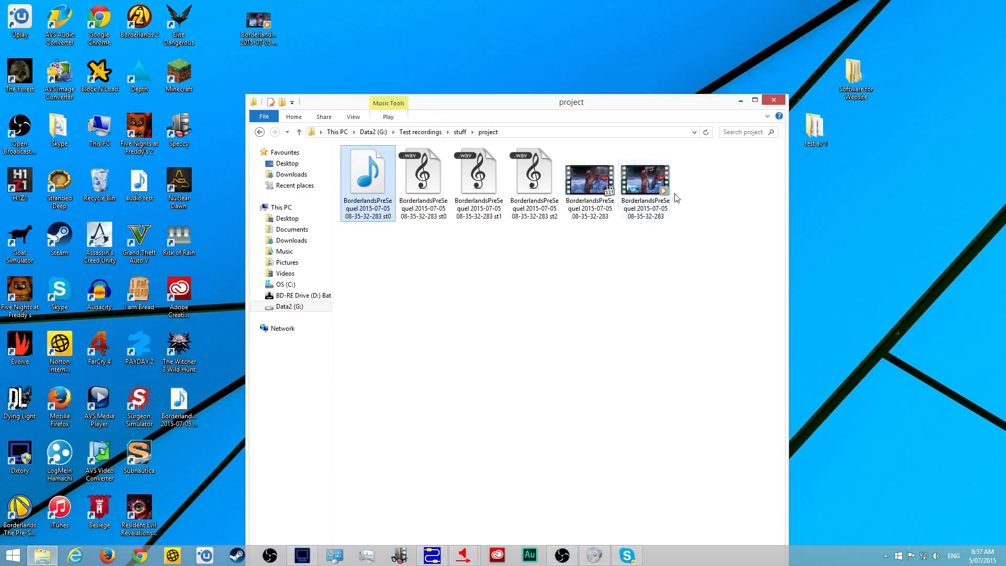
- Choose MPC-HC x64 to open the st0 MP3 in the project folder, play it briefly, and close the player
{"action": "left_click", "coordinate": [375, 190]}
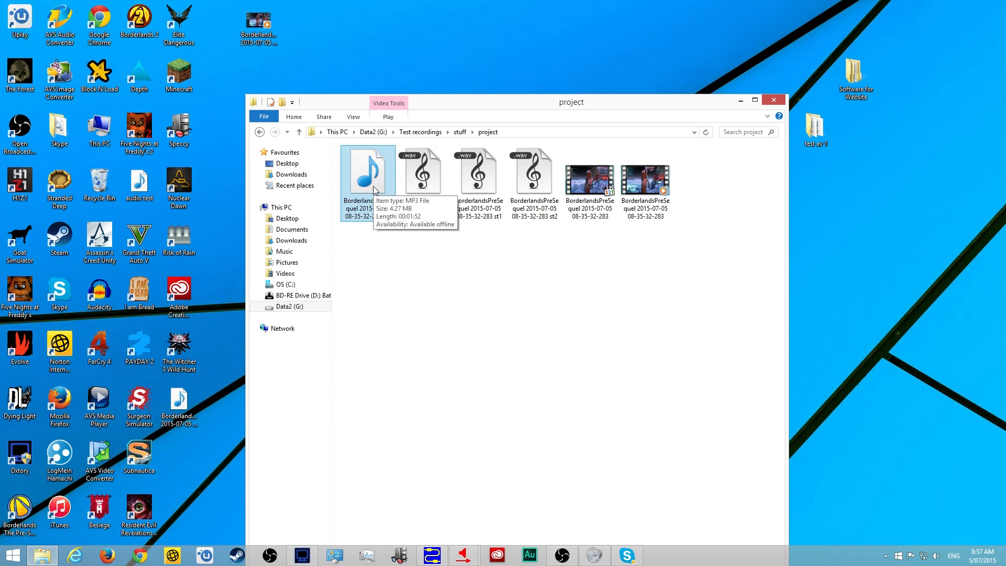
{"action": "double_click", "coordinate": [375, 189]}
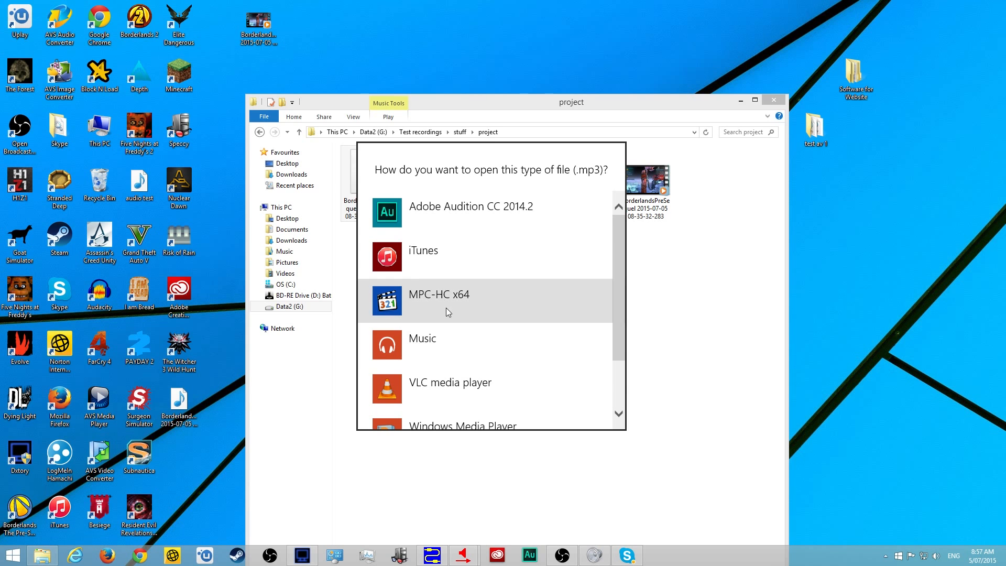
{"action": "scroll", "coordinate": [446, 315], "scroll_direction": "down", "scroll_amount": 2}
{"action": "scroll", "coordinate": [453, 329], "scroll_direction": "up", "scroll_amount": 2}
{"action": "left_click", "coordinate": [437, 292]}
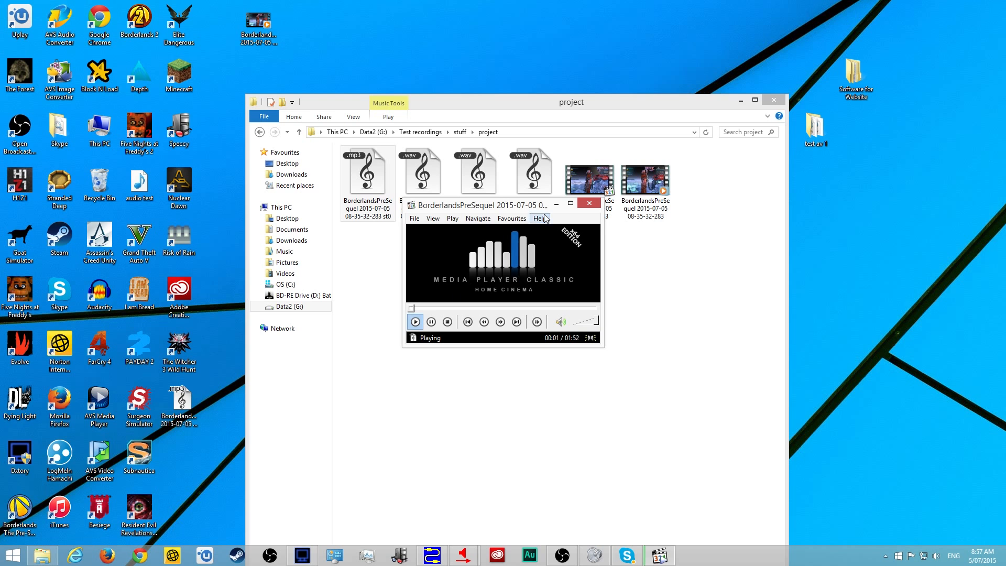
{"action": "left_click_drag", "start_coordinate": [538, 208], "coordinate": [565, 190]}
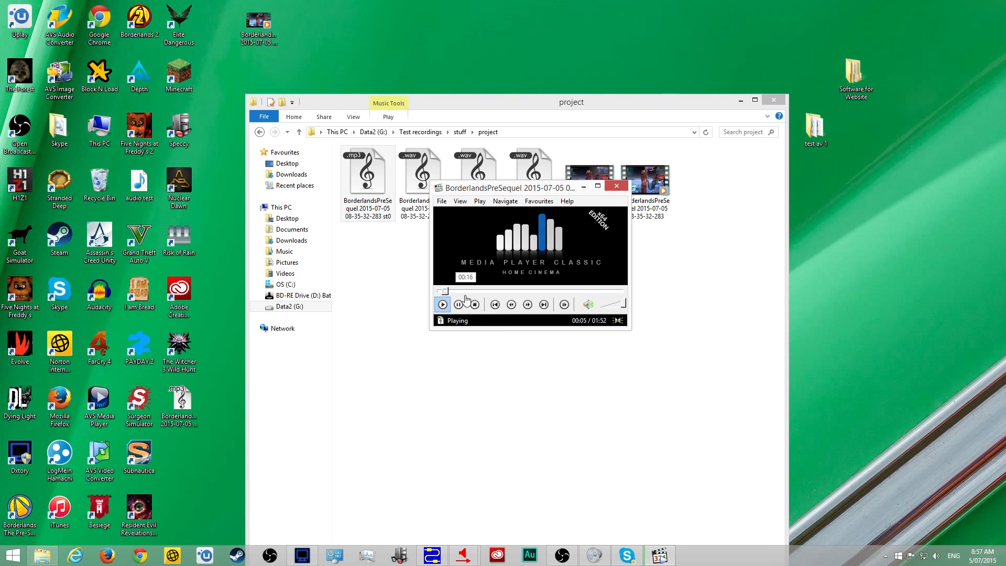
{"action": "left_click", "coordinate": [619, 187]}
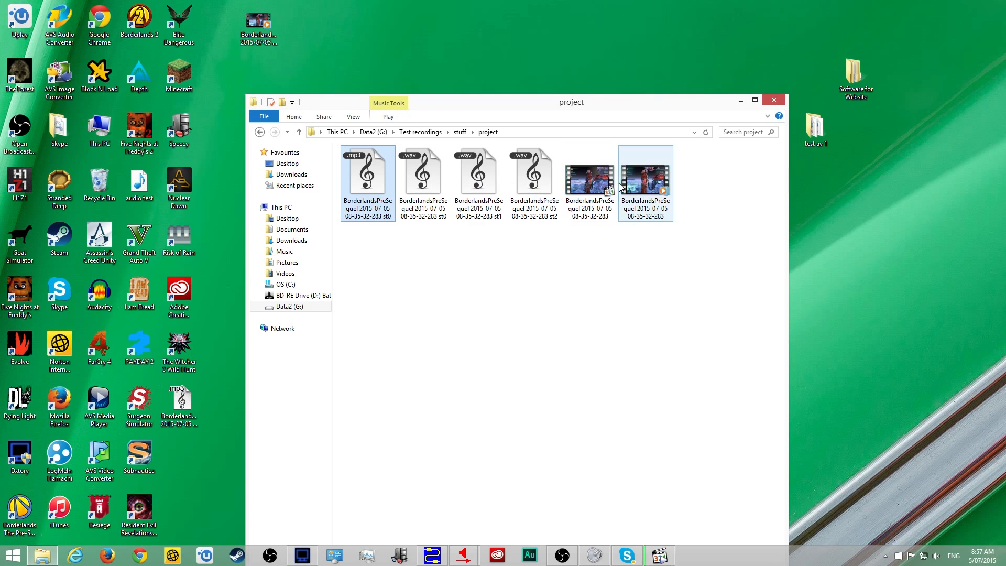
- Show the file properties of the st0 MP3 and the st0 WAV side by side to compare their sizes
{"action": "right_click", "coordinate": [389, 193]}
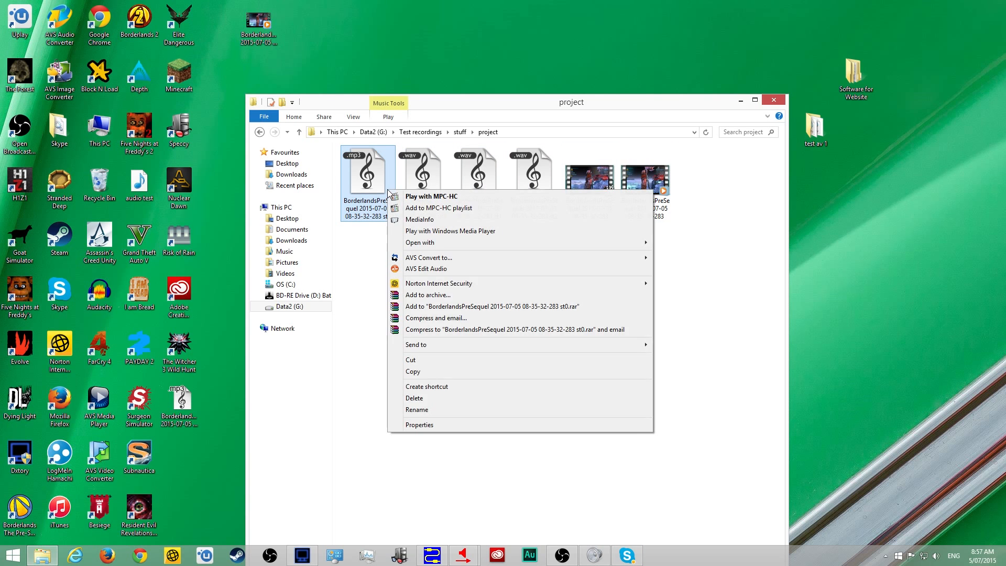
{"action": "left_click", "coordinate": [594, 425]}
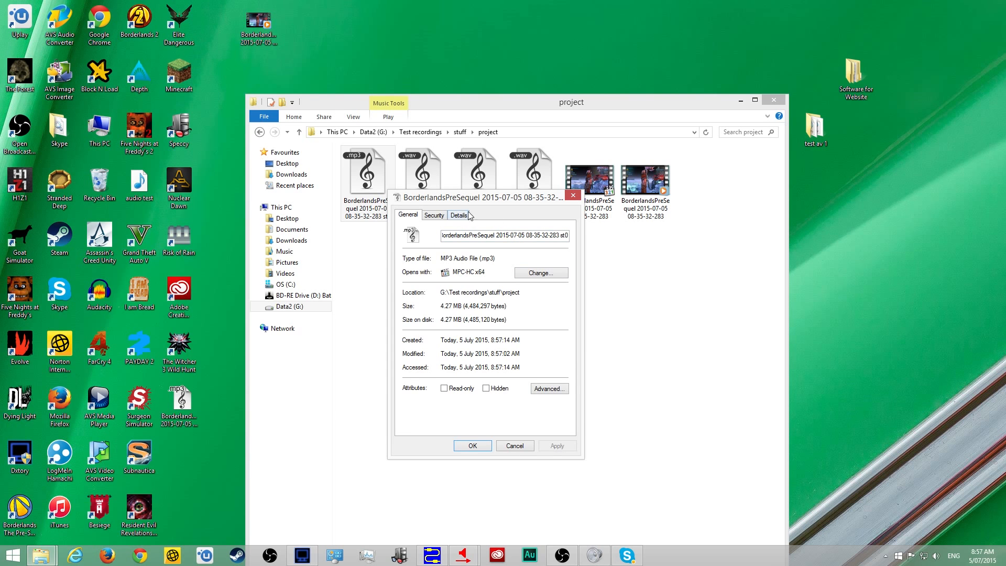
{"action": "left_click_drag", "start_coordinate": [518, 207], "coordinate": [236, 218]}
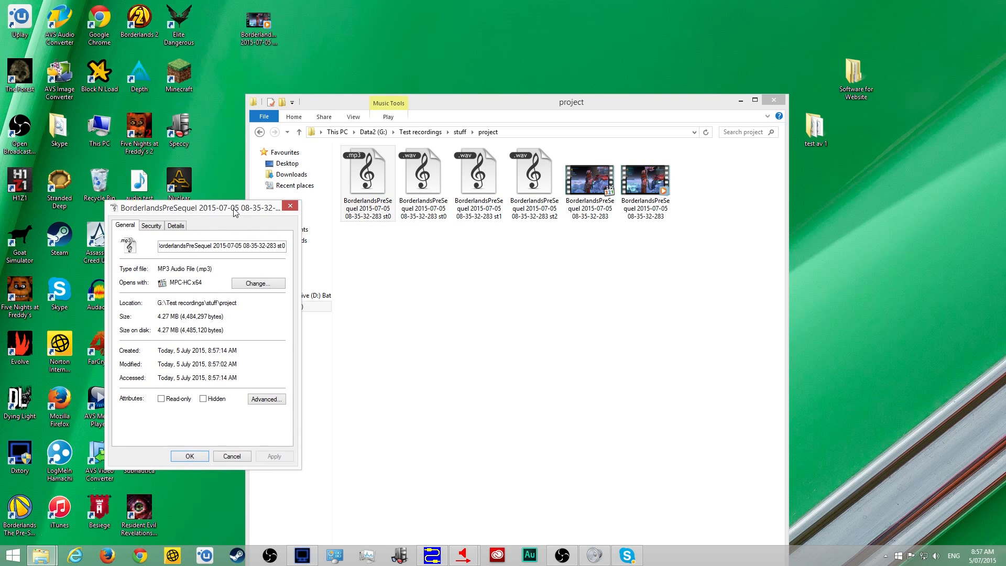
{"action": "right_click", "coordinate": [433, 191]}
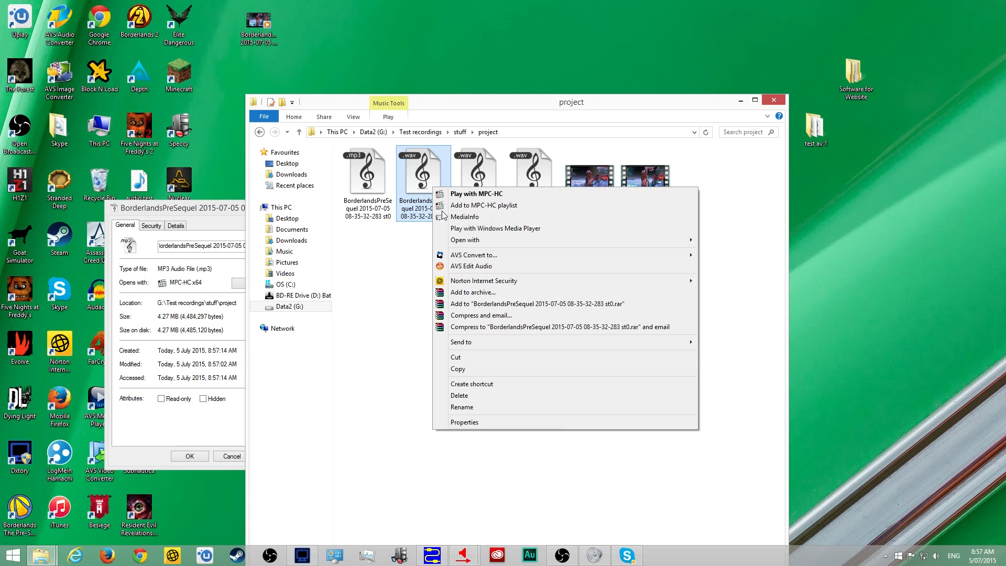
{"action": "left_click", "coordinate": [535, 422]}
{"action": "left_click_drag", "start_coordinate": [225, 209], "coordinate": [346, 193]}
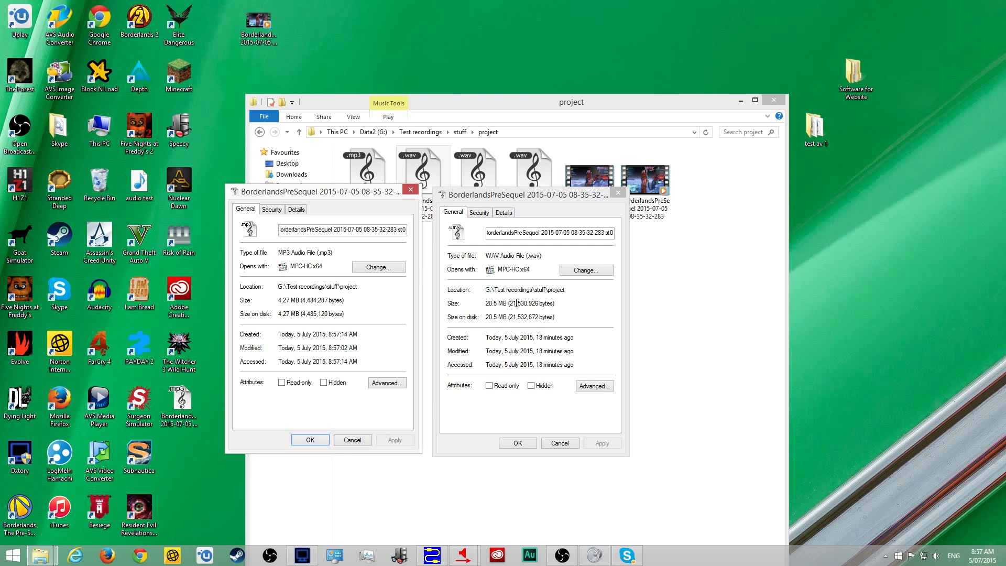
- Compare the audio bitrates in the detailed properties of both st0 files, and close the properties and the project folder
{"action": "left_click", "coordinate": [303, 213]}
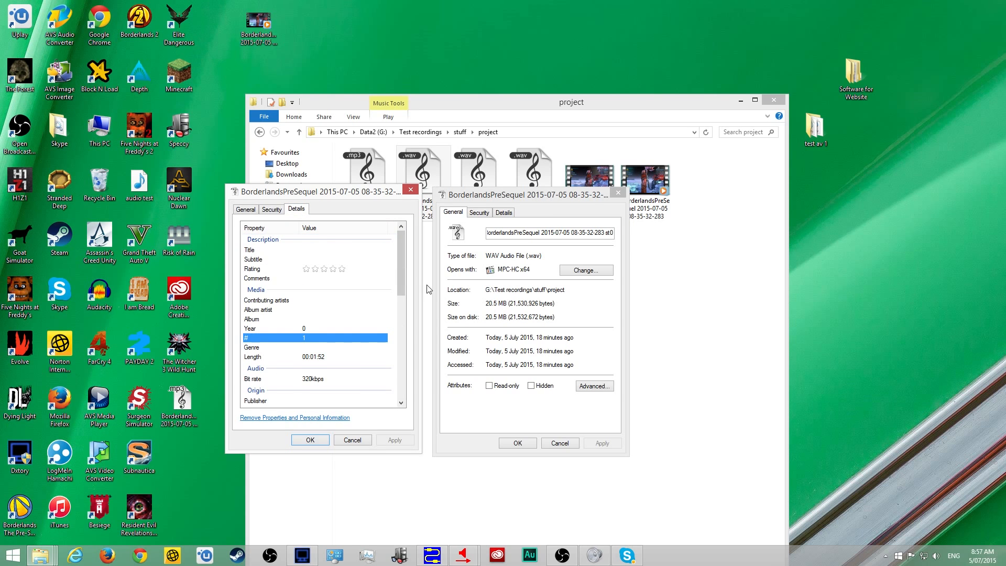
{"action": "scroll", "coordinate": [401, 266], "scroll_direction": "down", "scroll_amount": 1}
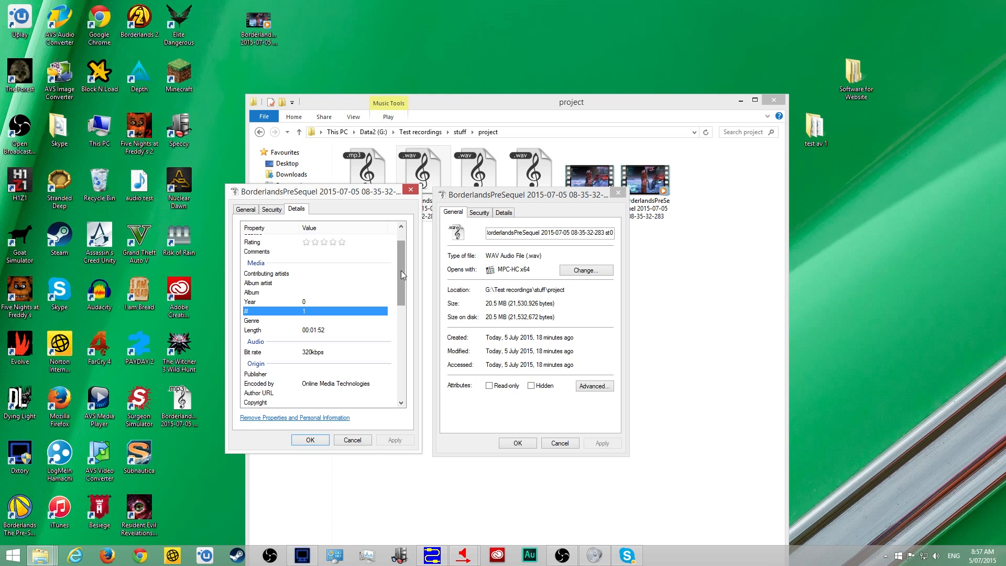
{"action": "left_click", "coordinate": [504, 212]}
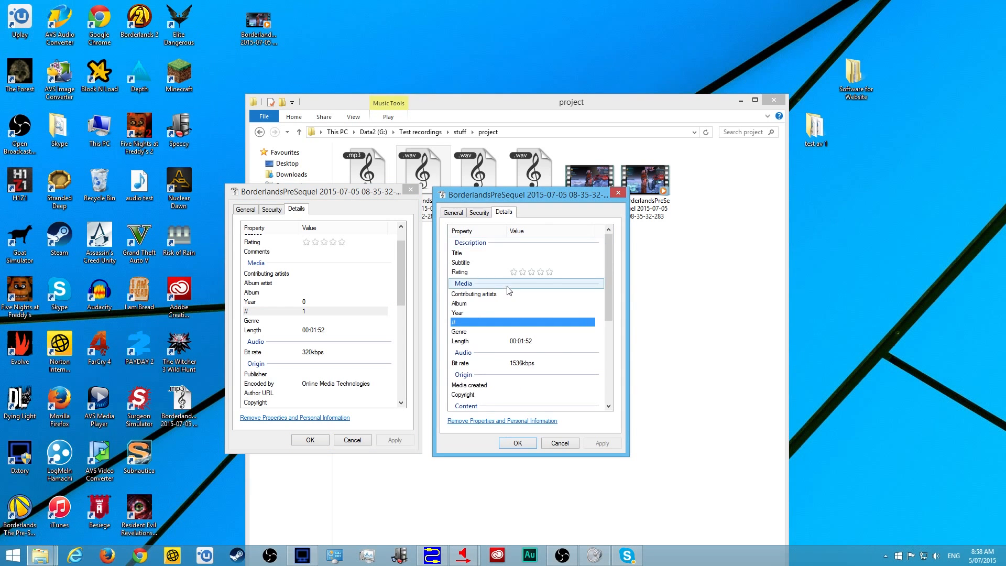
{"action": "scroll", "coordinate": [509, 291], "scroll_direction": "down", "scroll_amount": 1}
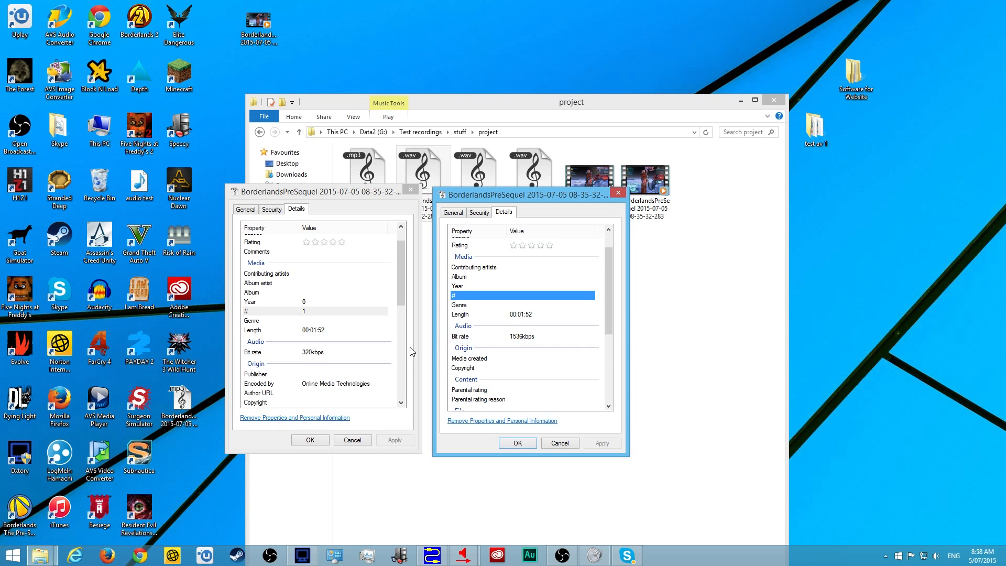
{"action": "scroll", "coordinate": [412, 352], "scroll_direction": "down", "scroll_amount": 1}
{"action": "scroll", "coordinate": [401, 297], "scroll_direction": "down", "scroll_amount": 1}
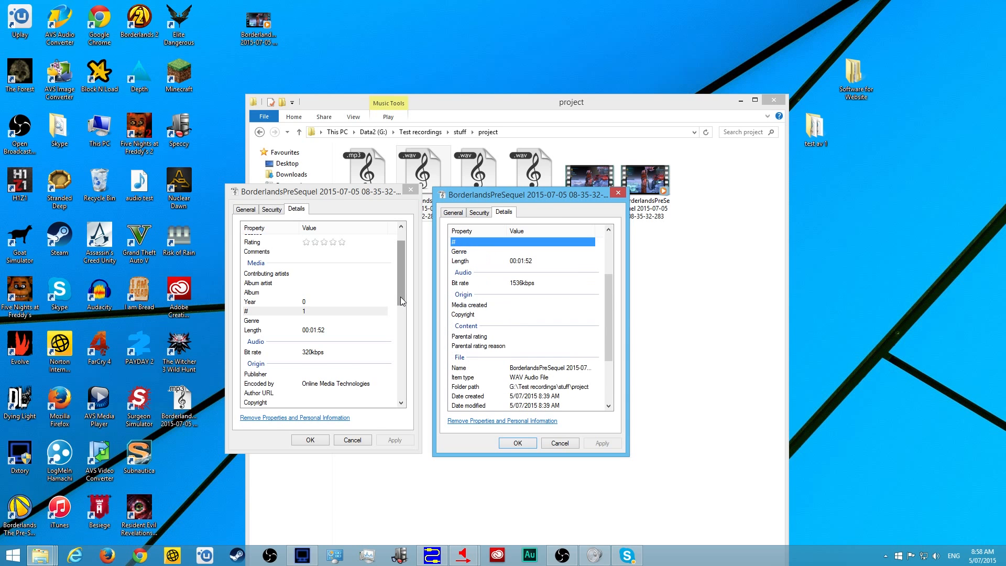
{"action": "left_click_drag", "start_coordinate": [401, 297], "coordinate": [416, 280]}
{"action": "left_click", "coordinate": [611, 310]}
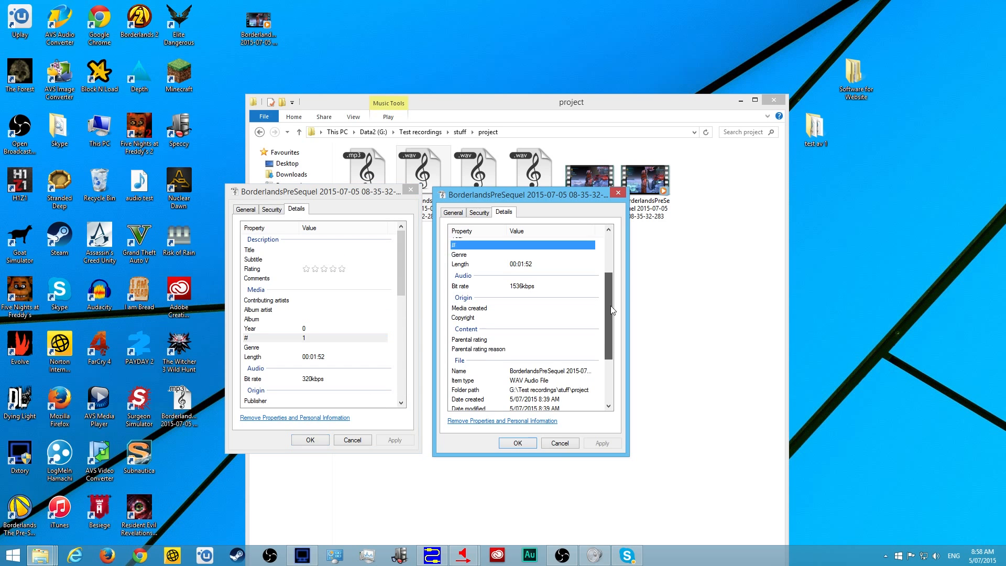
{"action": "left_click_drag", "start_coordinate": [611, 310], "coordinate": [613, 264]}
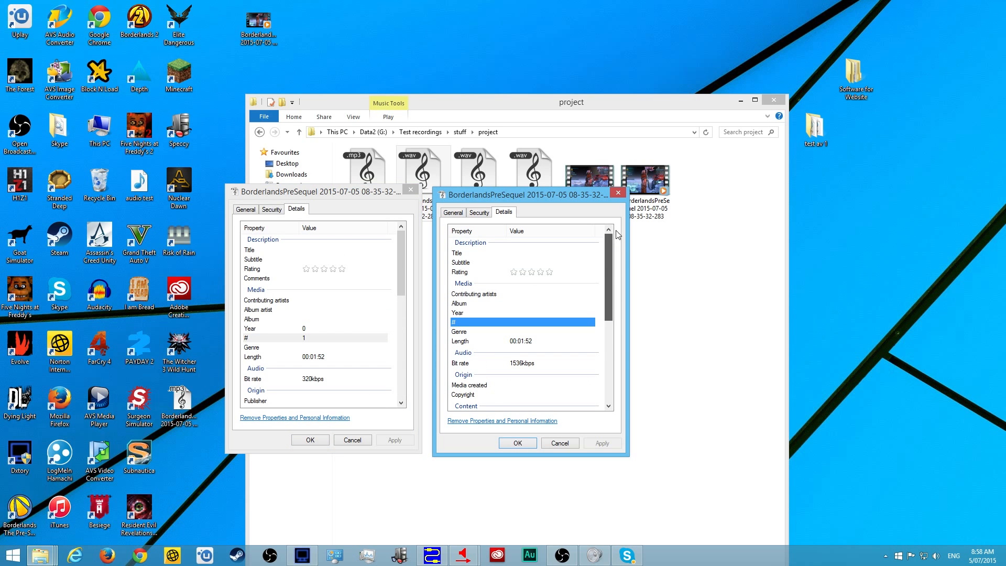
{"action": "left_click", "coordinate": [618, 193]}
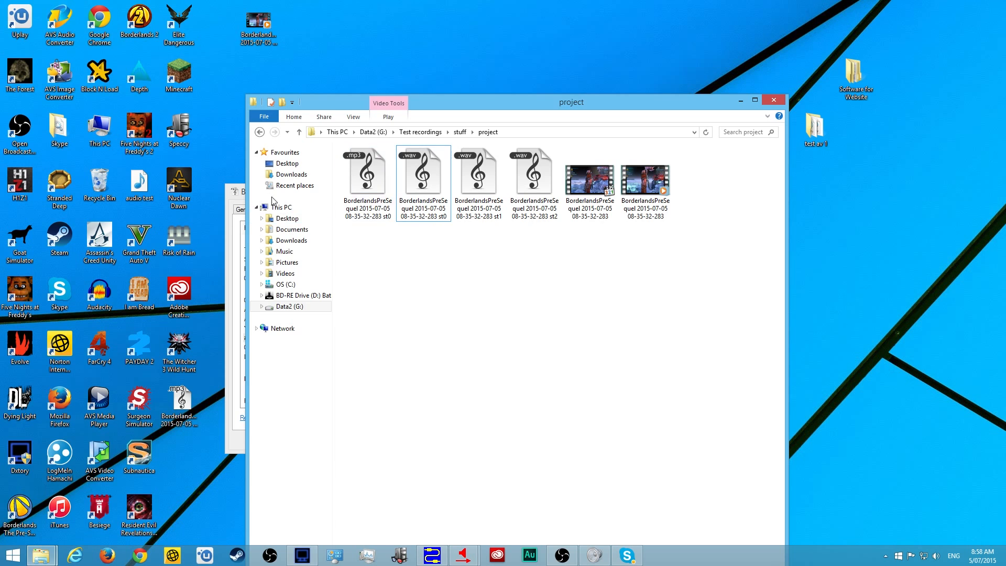
{"action": "left_click", "coordinate": [237, 193]}
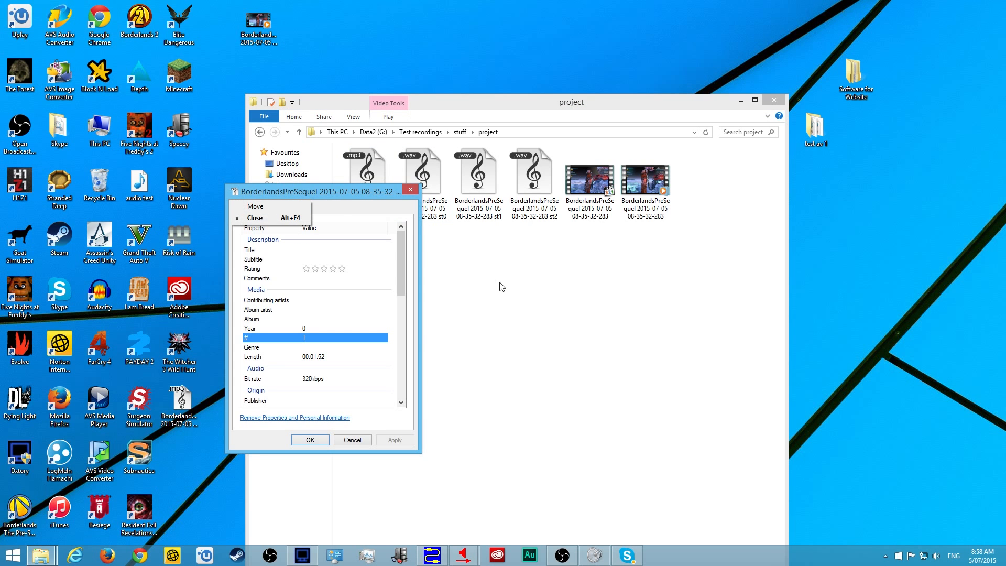
{"action": "left_click", "coordinate": [414, 233]}
{"action": "left_click", "coordinate": [410, 190]}
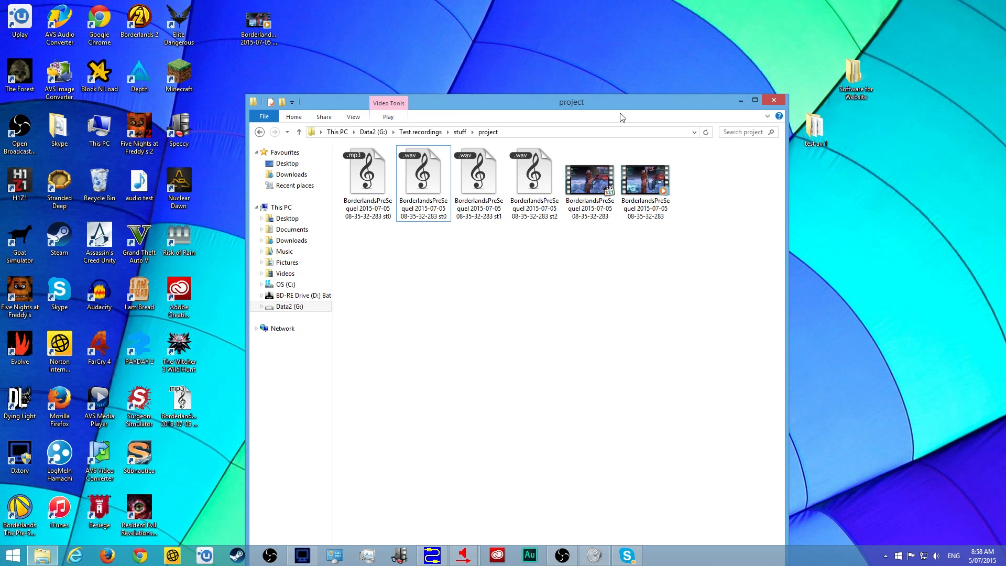
{"action": "left_click_drag", "start_coordinate": [694, 105], "coordinate": [650, 62]}
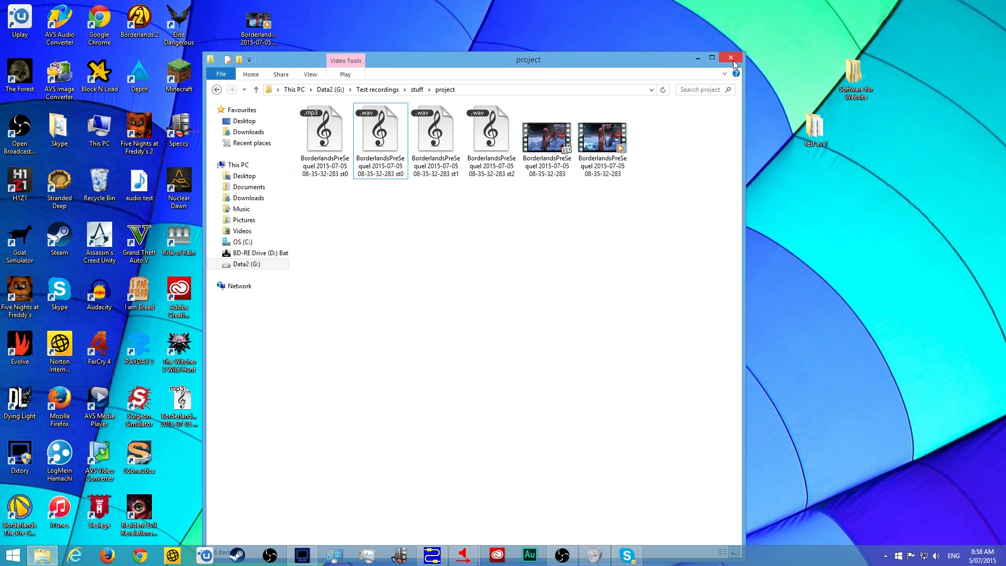
{"action": "left_click", "coordinate": [734, 59]}
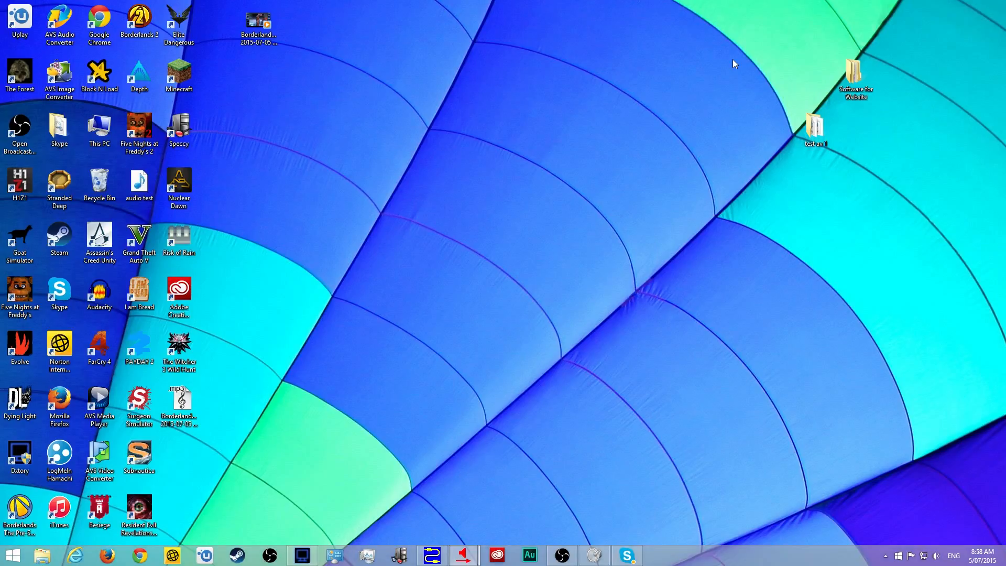
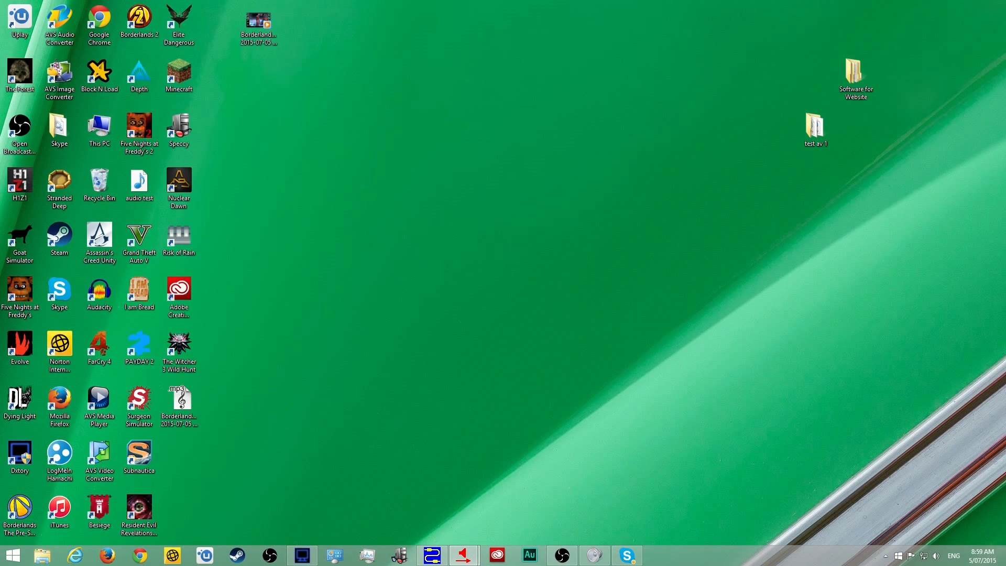
- Switch to Dxtory and enable DirectShow output in addition to file output in the movie settings
{"action": "left_click_drag", "start_coordinate": [0, 101], "coordinate": [240, 3]}
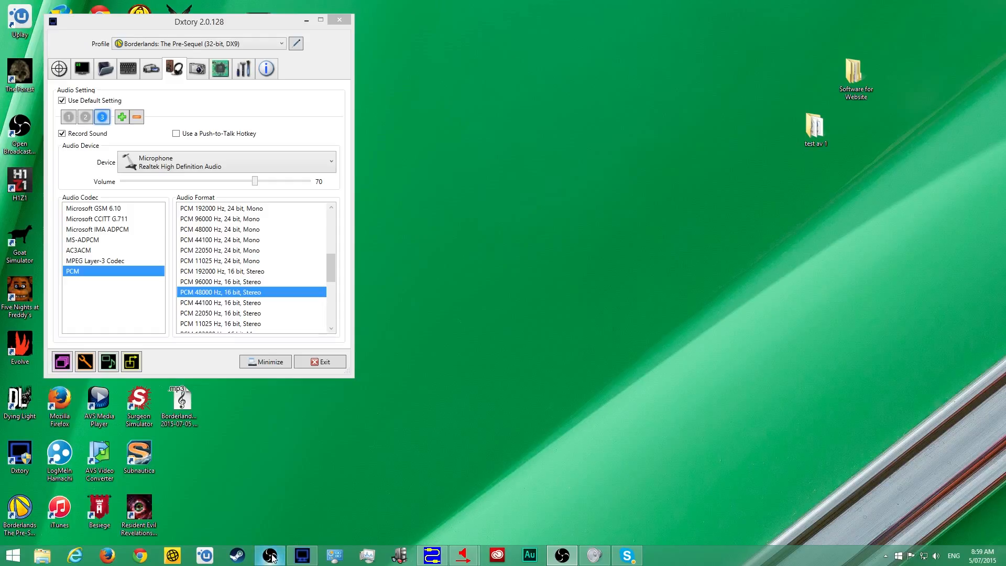
{"action": "left_click", "coordinate": [555, 420]}
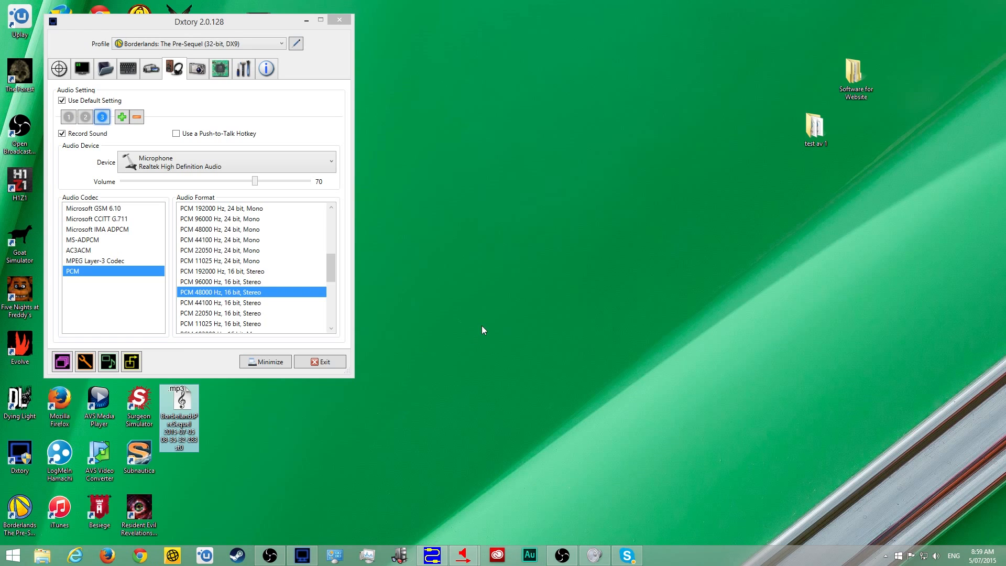
{"action": "left_click_drag", "start_coordinate": [237, 22], "coordinate": [312, 48]}
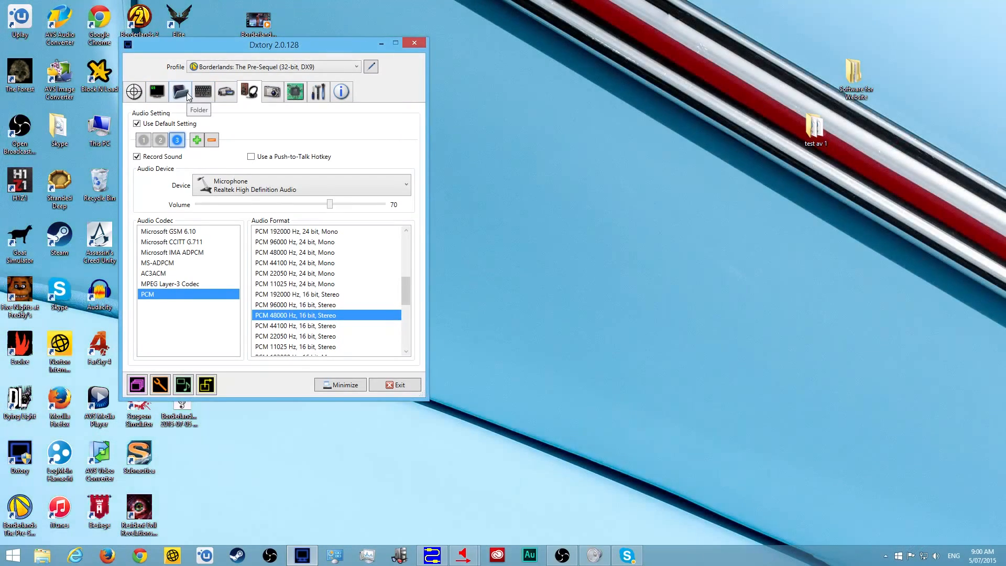
{"action": "left_click", "coordinate": [134, 93]}
{"action": "left_click", "coordinate": [159, 92]}
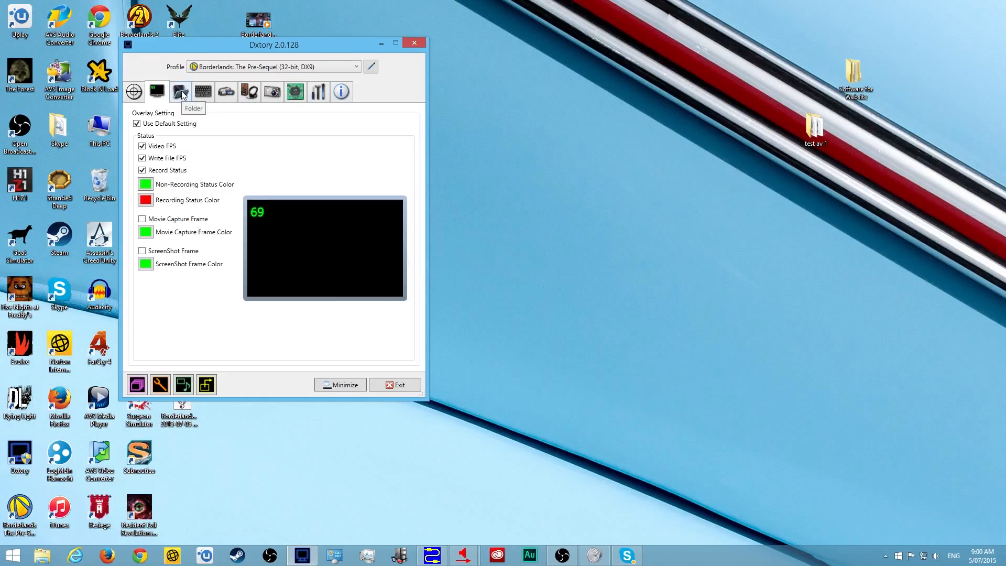
{"action": "left_click", "coordinate": [222, 91]}
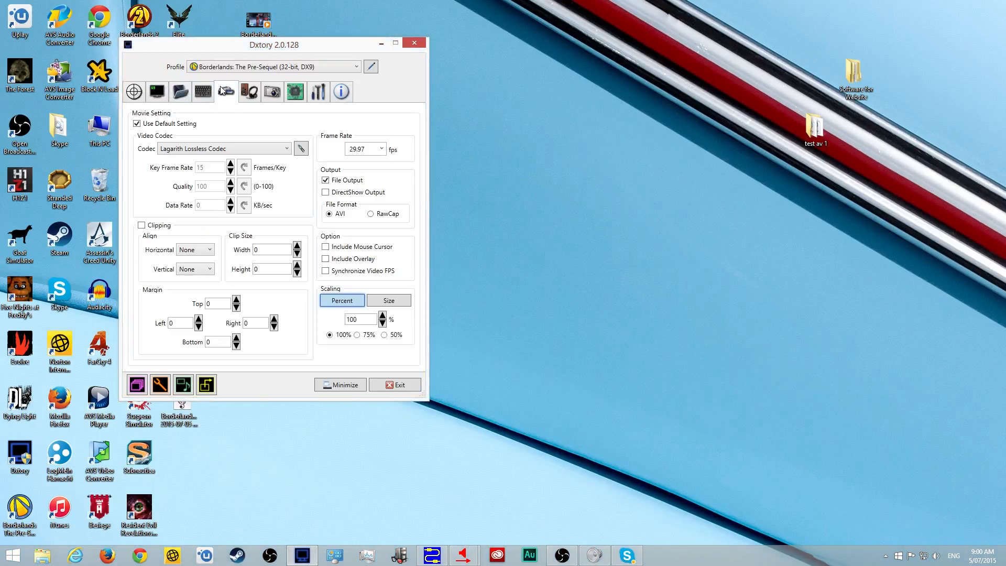
{"action": "left_click", "coordinate": [326, 193]}
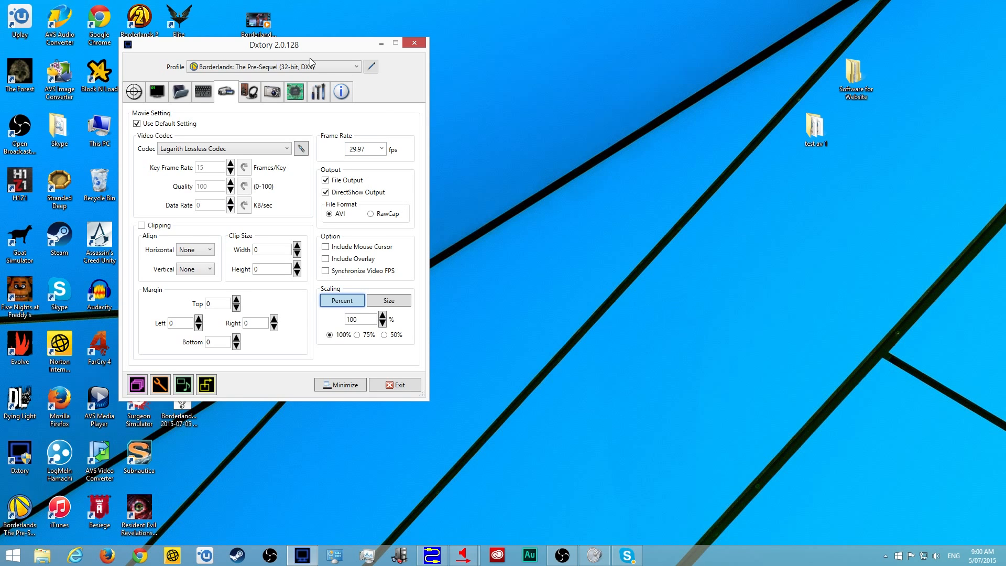
{"action": "left_click_drag", "start_coordinate": [312, 49], "coordinate": [395, 59]}
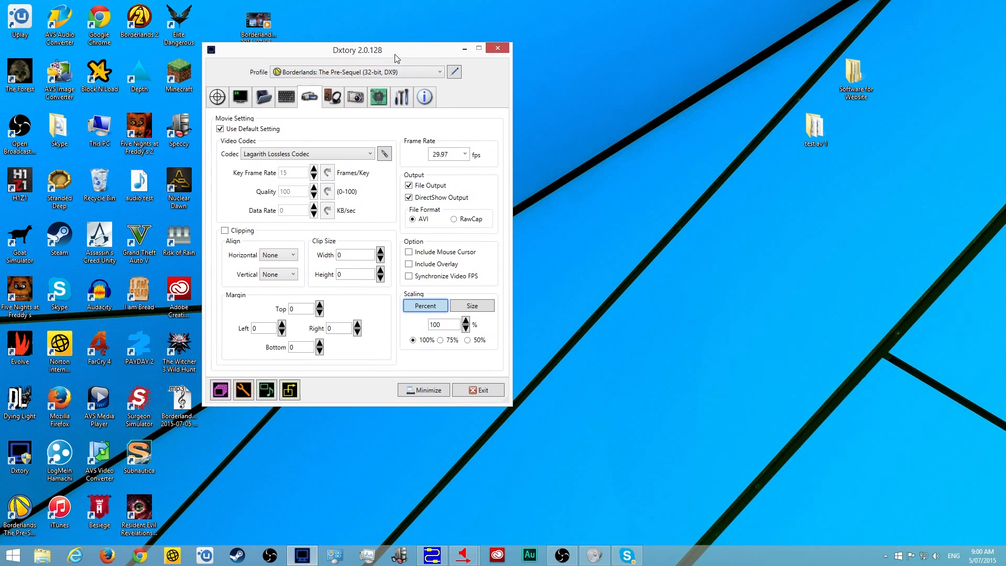